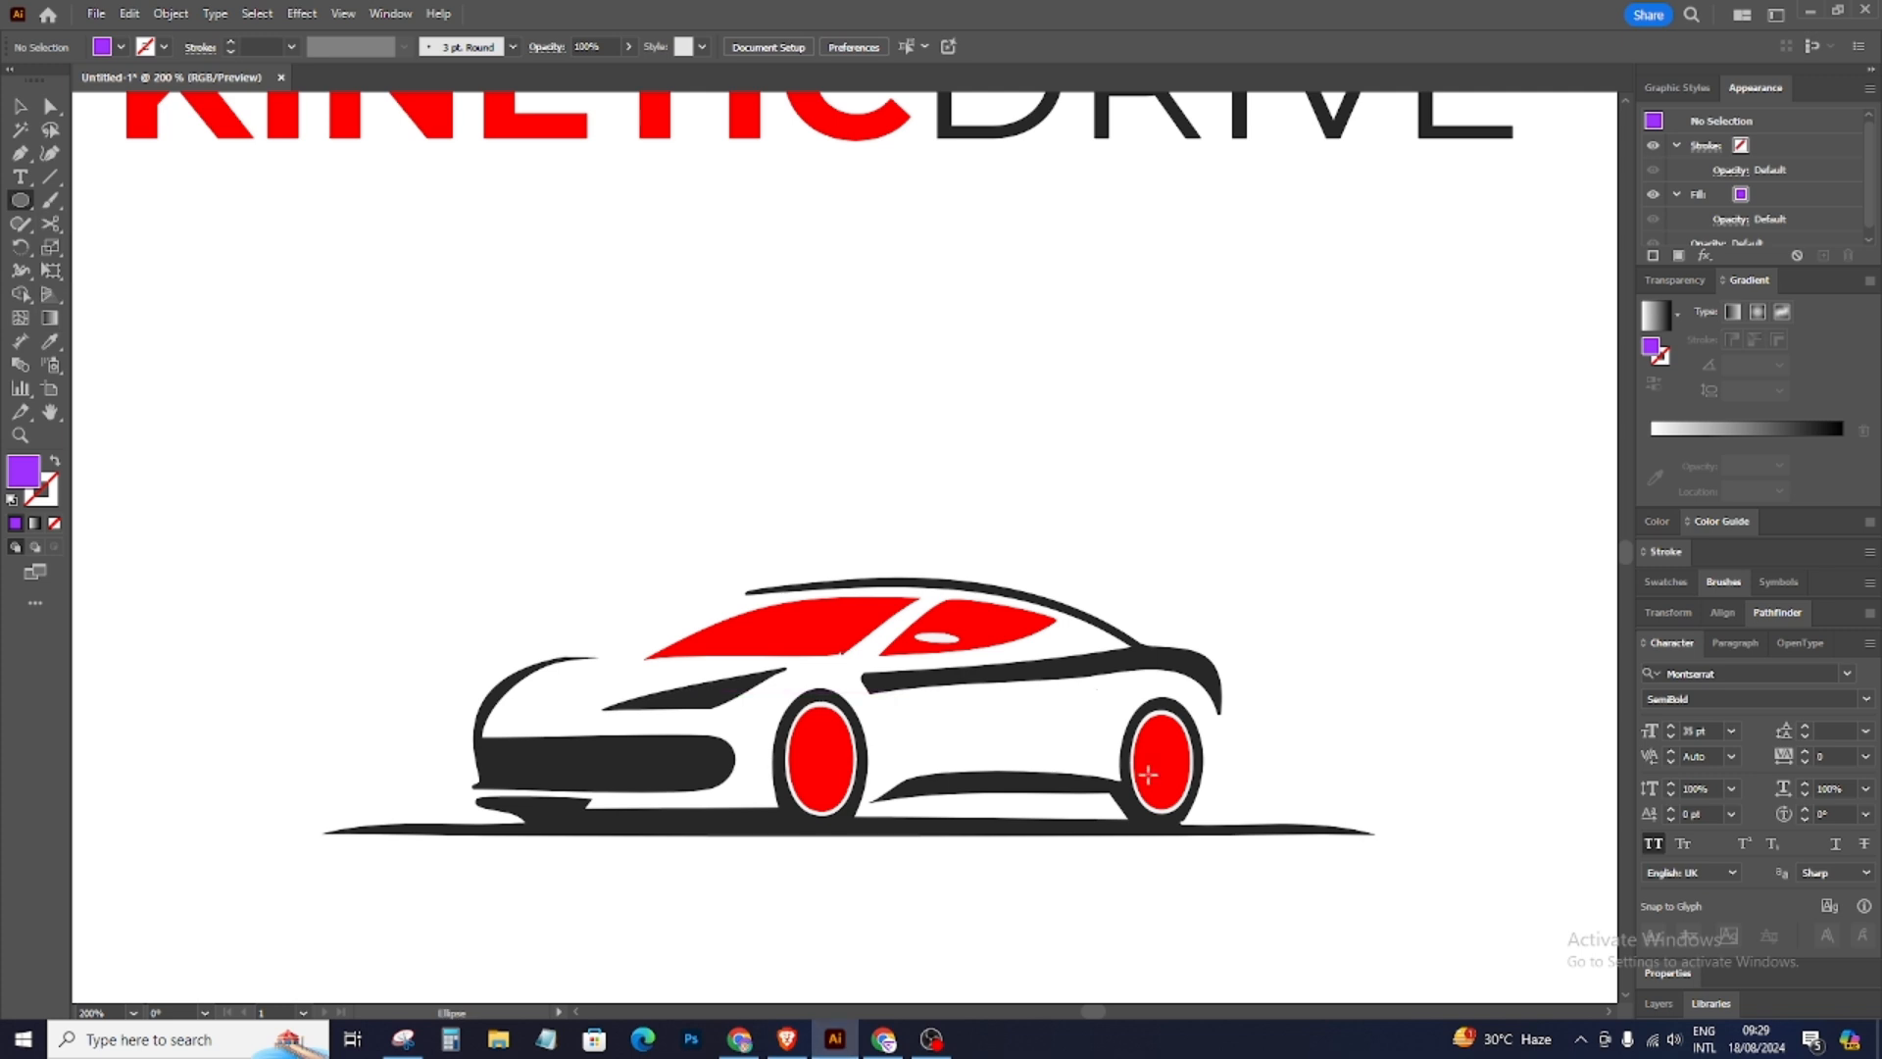
Step: Draw a purple ellipse over the rear wheel's red rim and fit it to about 21.3 × 37 px
key("ctrl+equal")
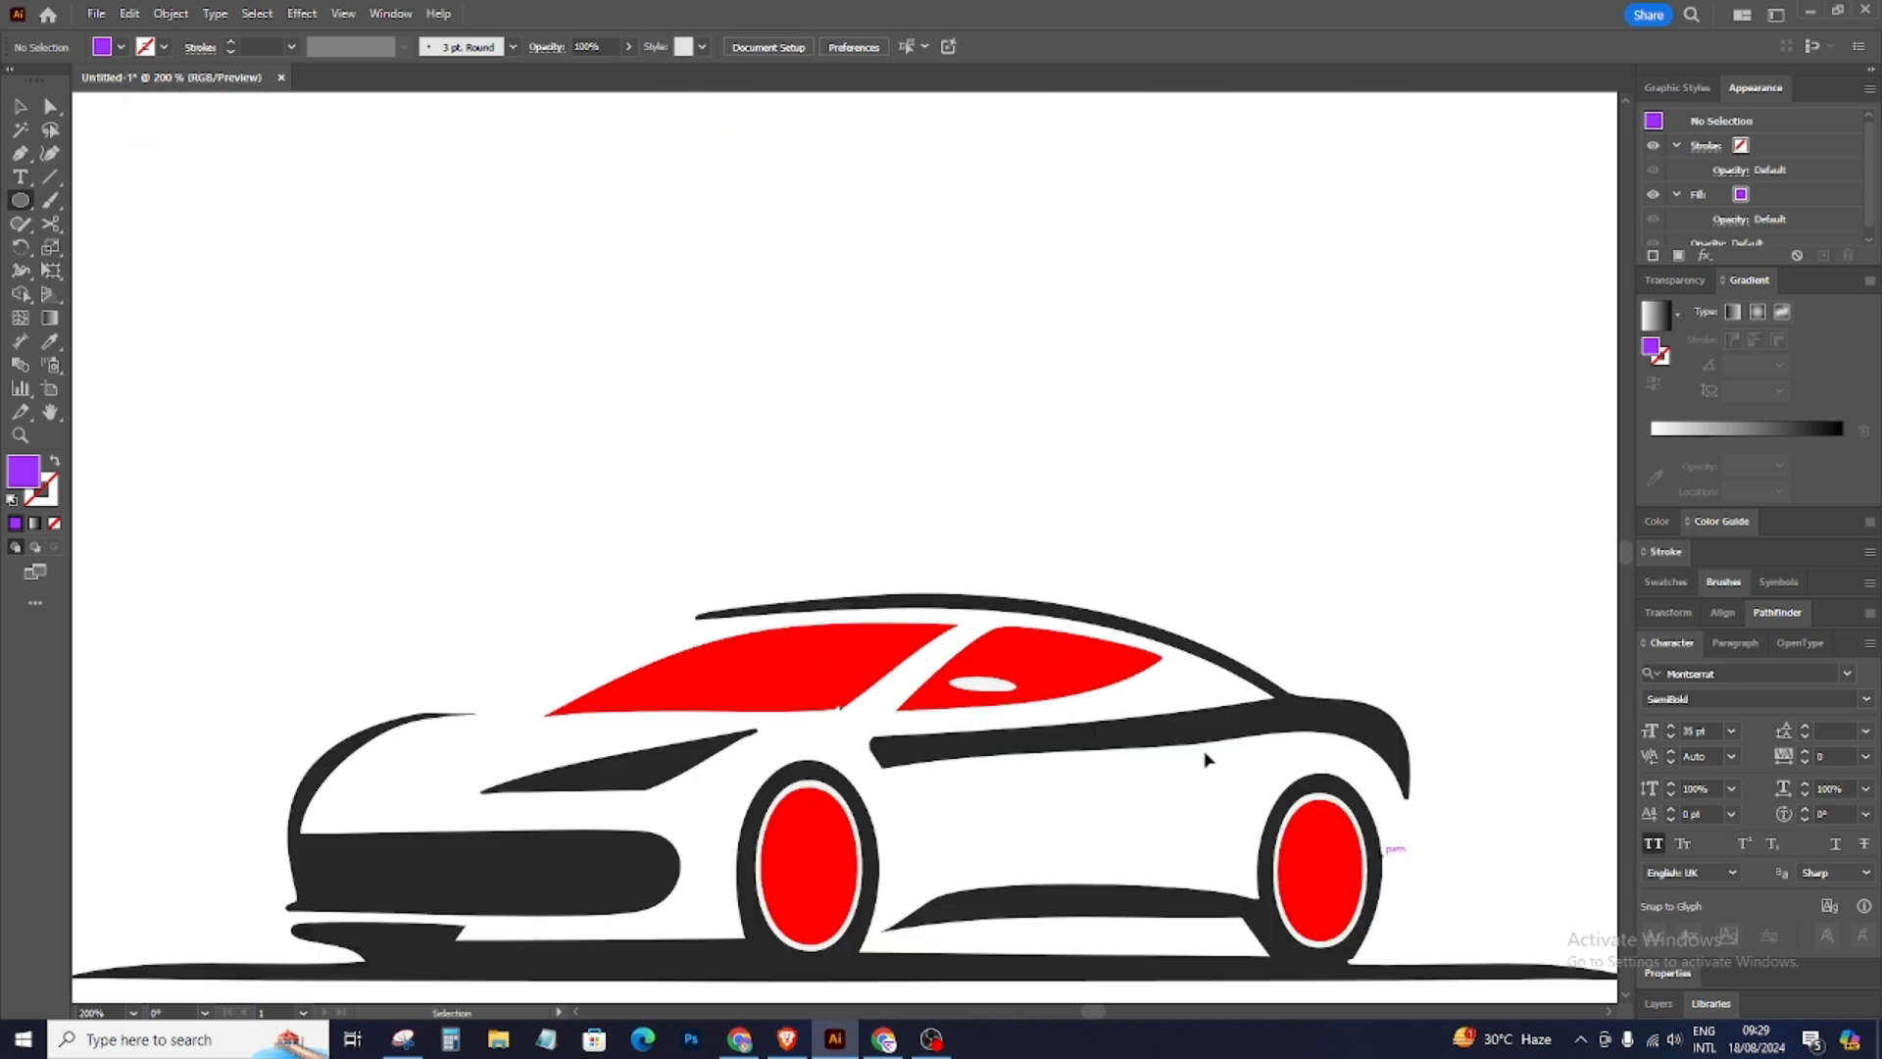
scroll(1368, 747, "down", 2)
left_click_drag(1283, 706, 1385, 856)
left_click(20, 106)
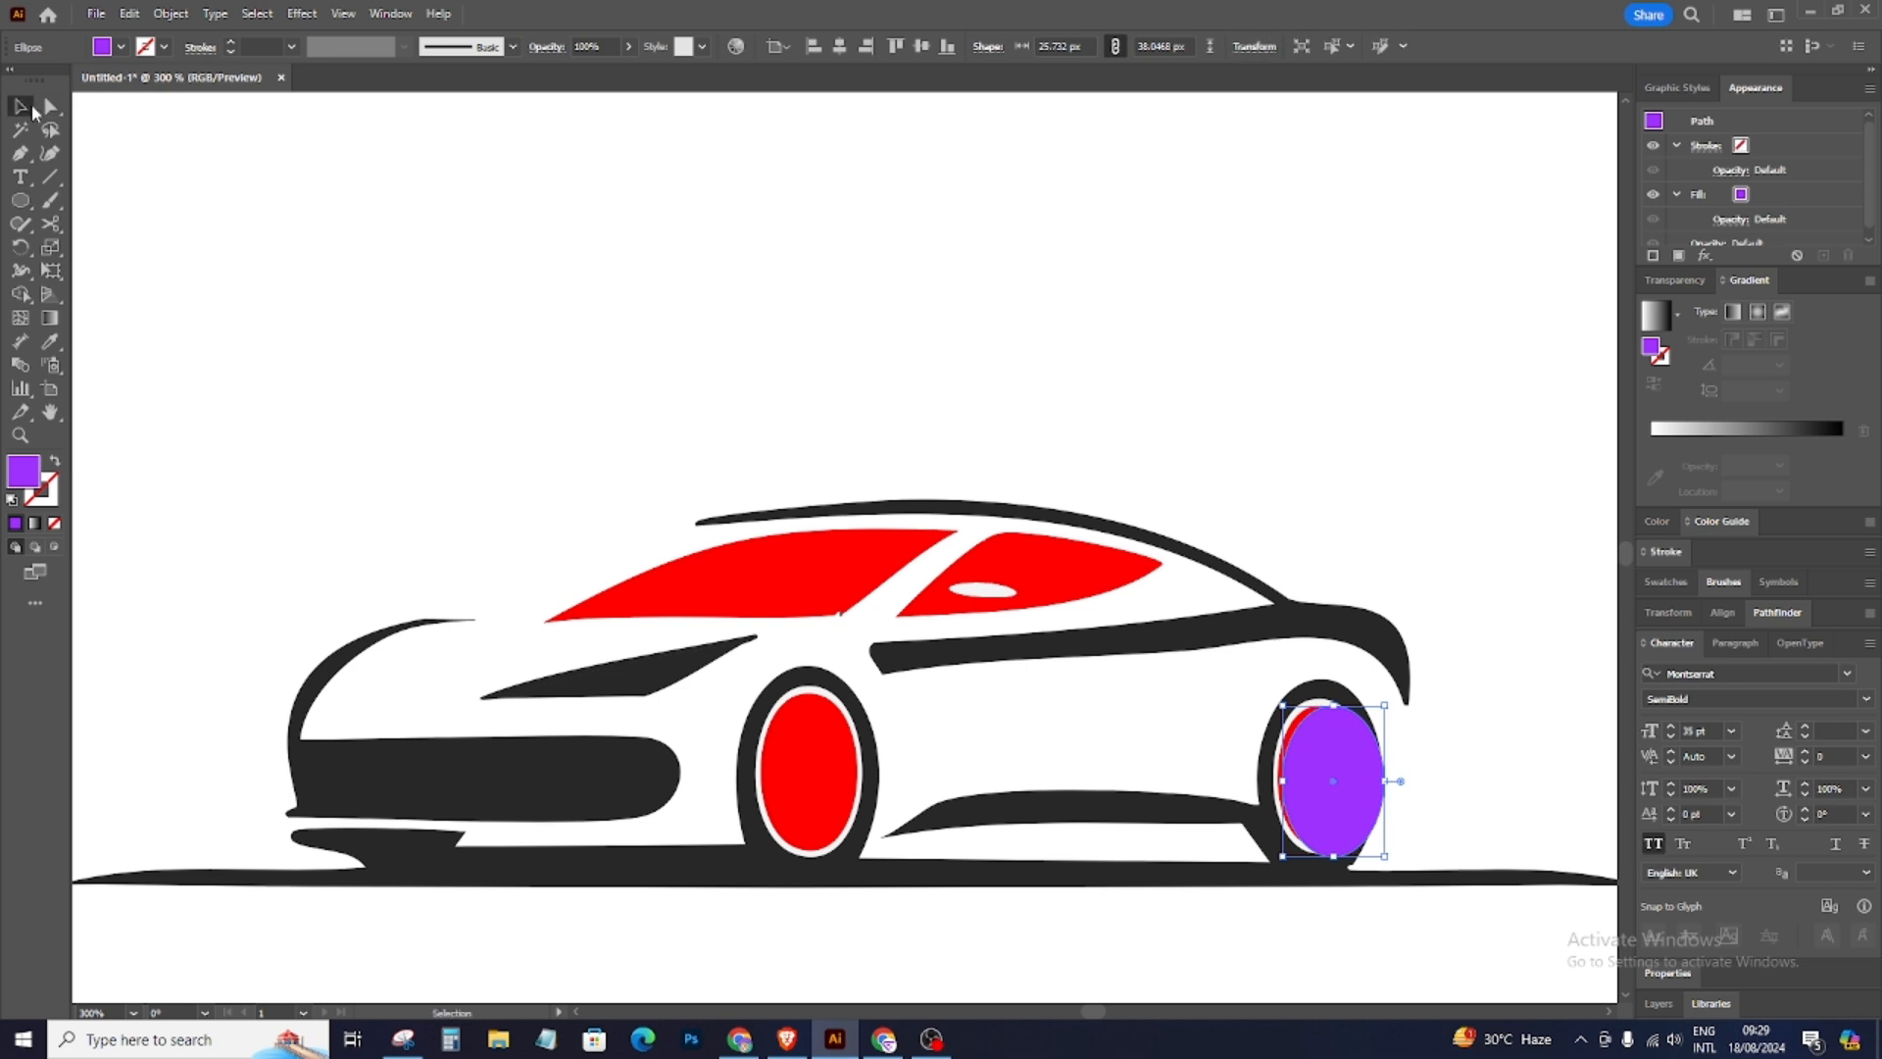
left_click_drag(1324, 782, 1324, 781)
left_click_drag(1382, 702, 1365, 705)
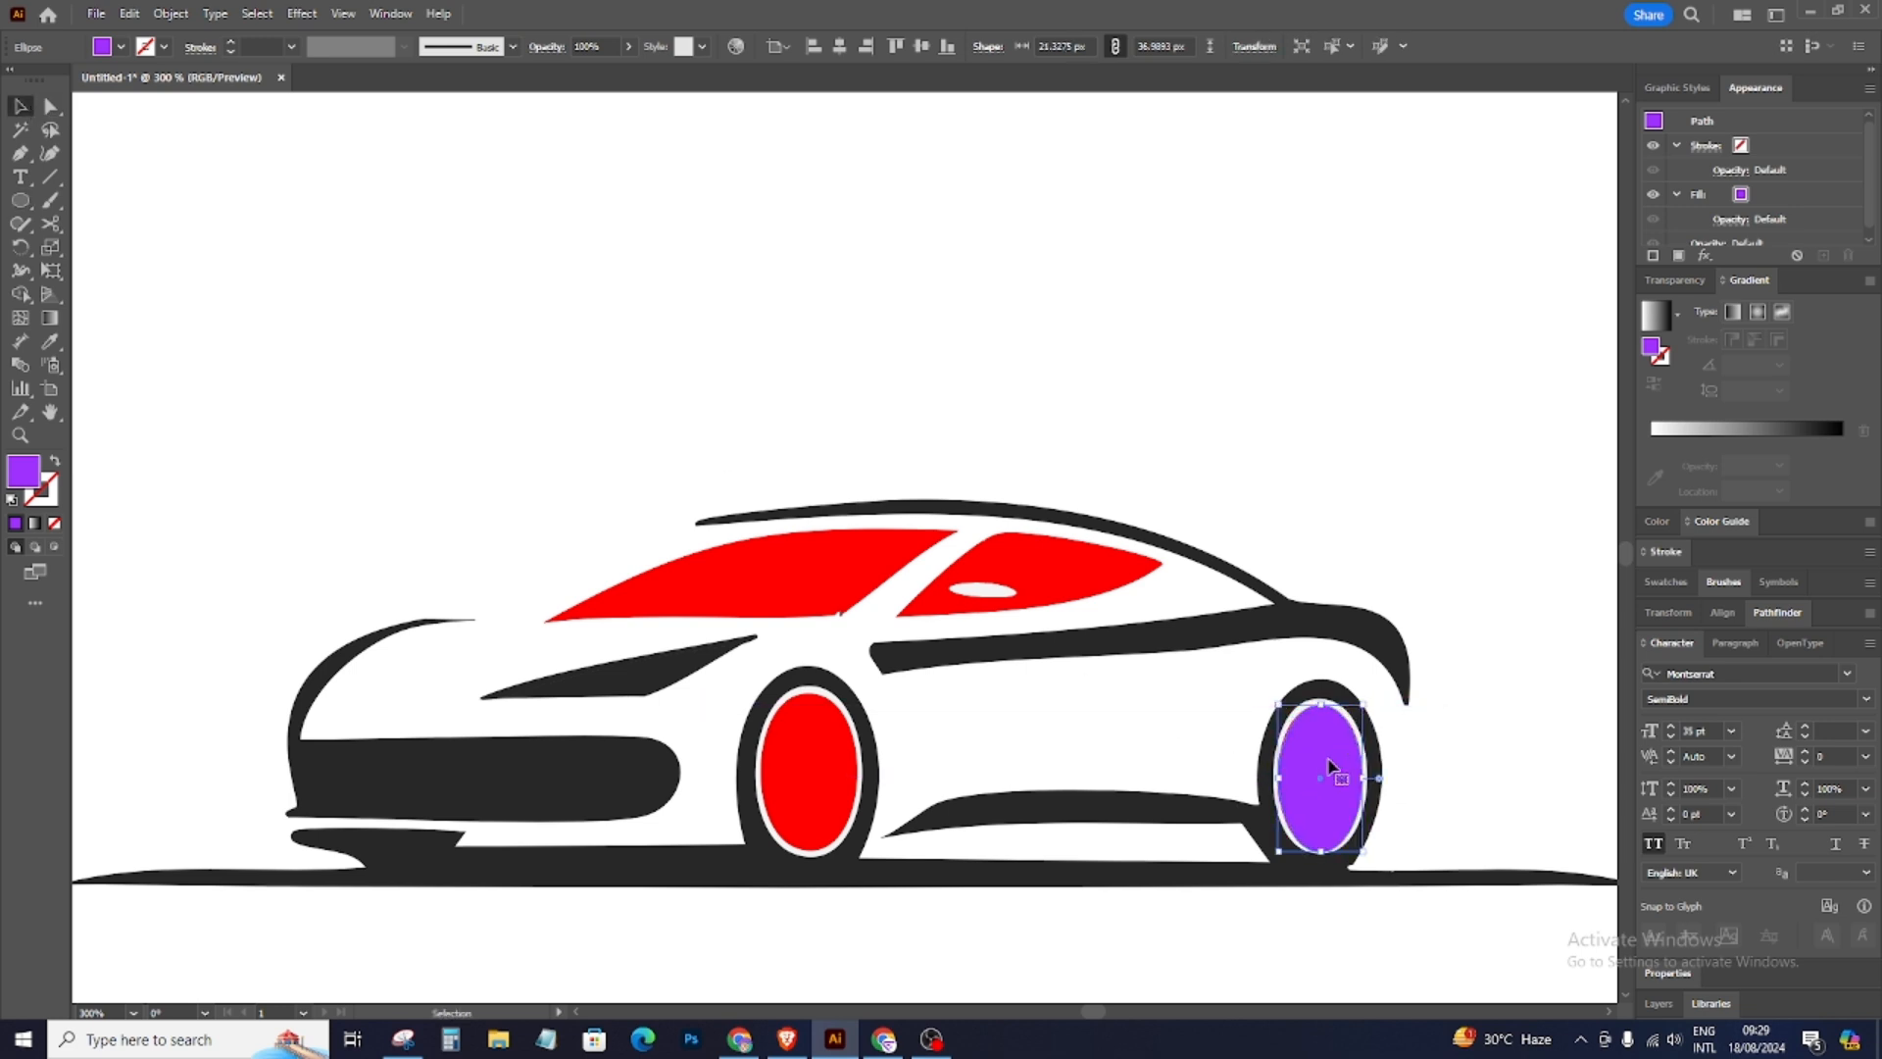
Step: Copy the purple ellipse onto the front wheel's red rim and enlarge it to about 23.8 × 41.3 px
left_click_drag(1329, 770, 818, 766)
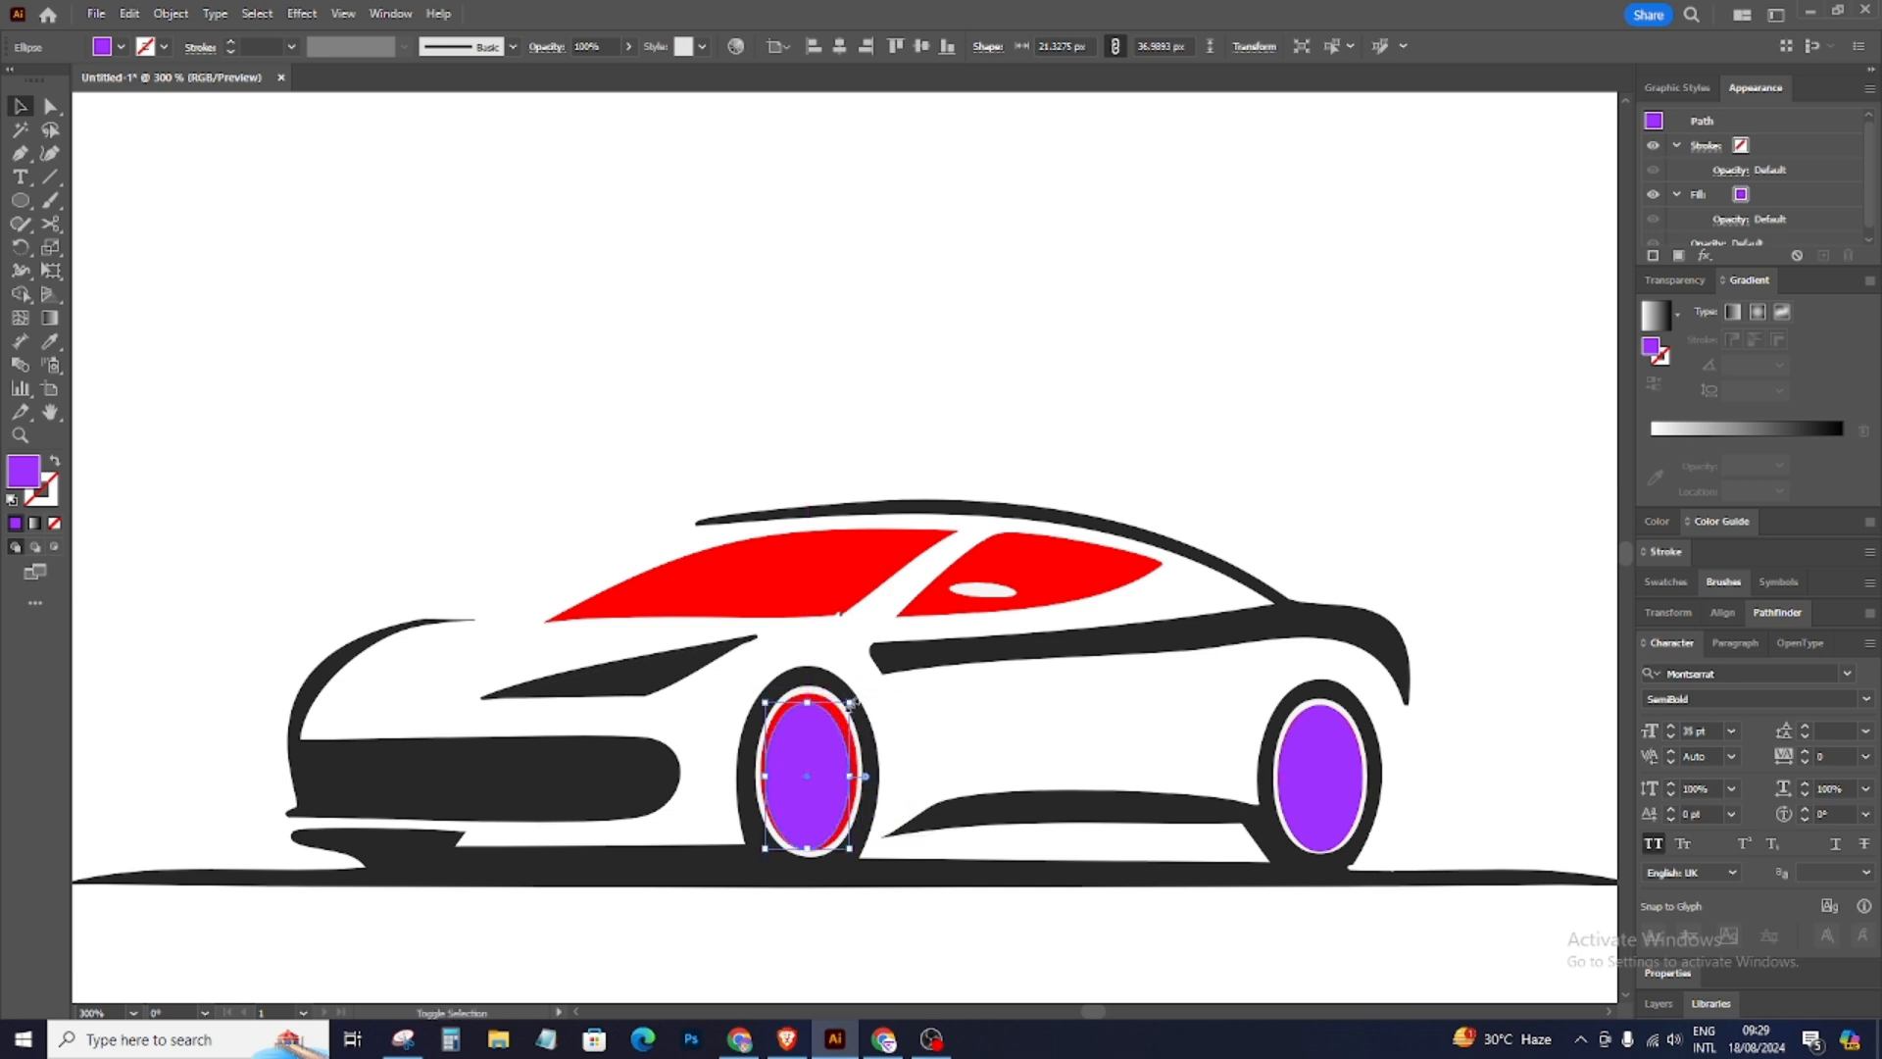
left_click_drag(850, 698, 865, 689)
left_click_drag(833, 750, 849, 767)
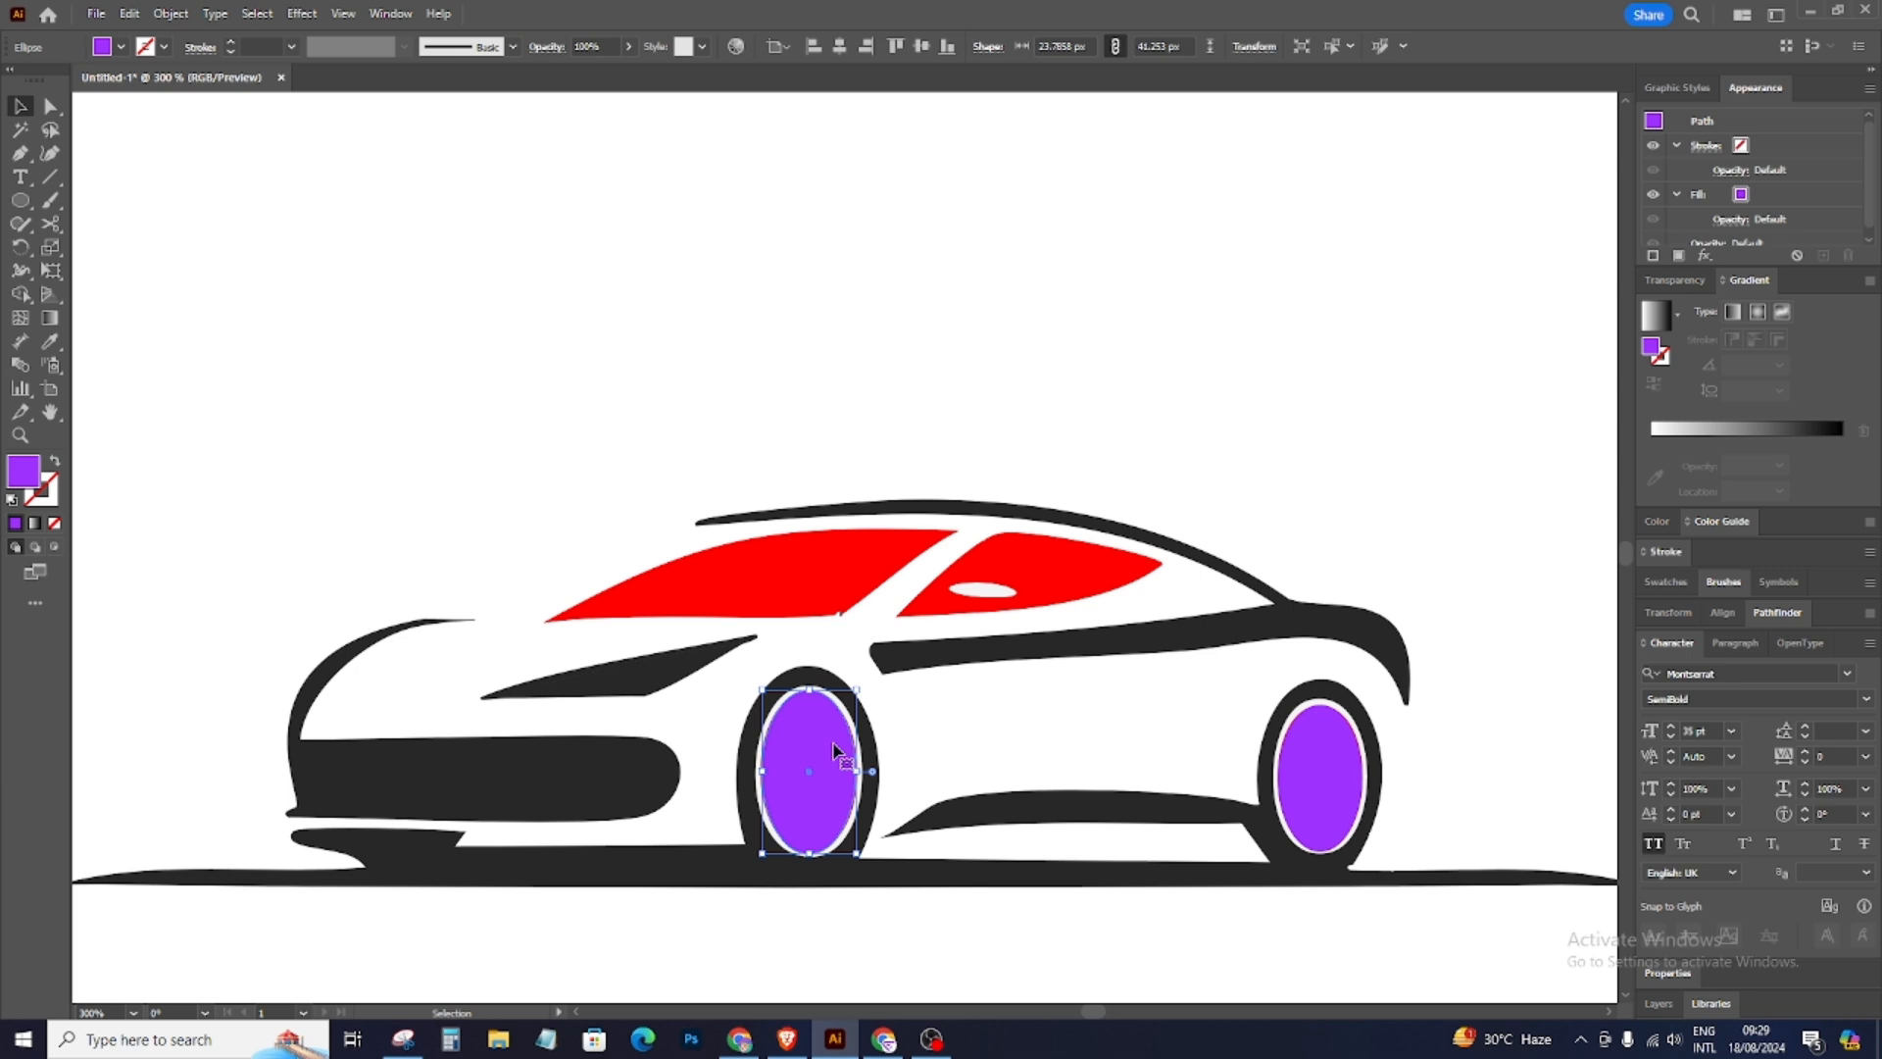
left_click(987, 748)
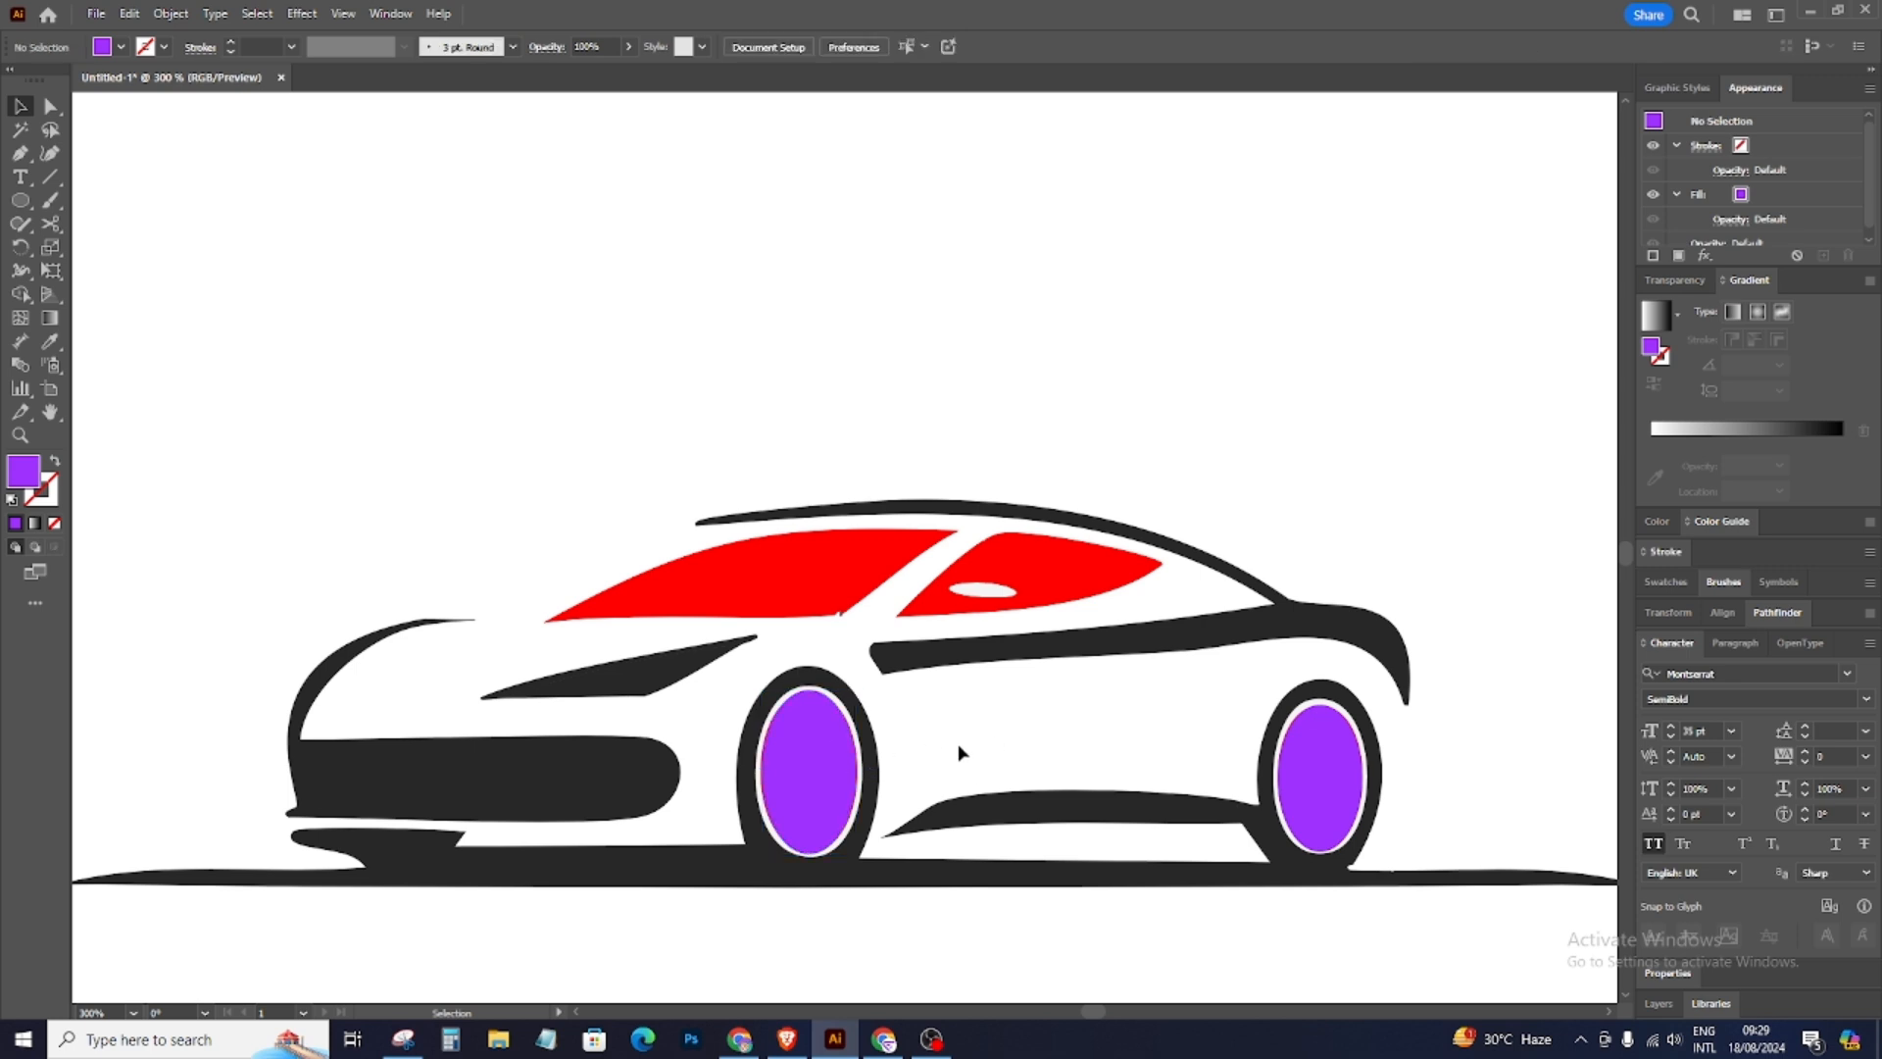
Step: Create an enlarged copy of the front rim ellipse, about 30.5 × 52.9 px, with no fill and a 4 pt purple stroke
left_click(810, 759)
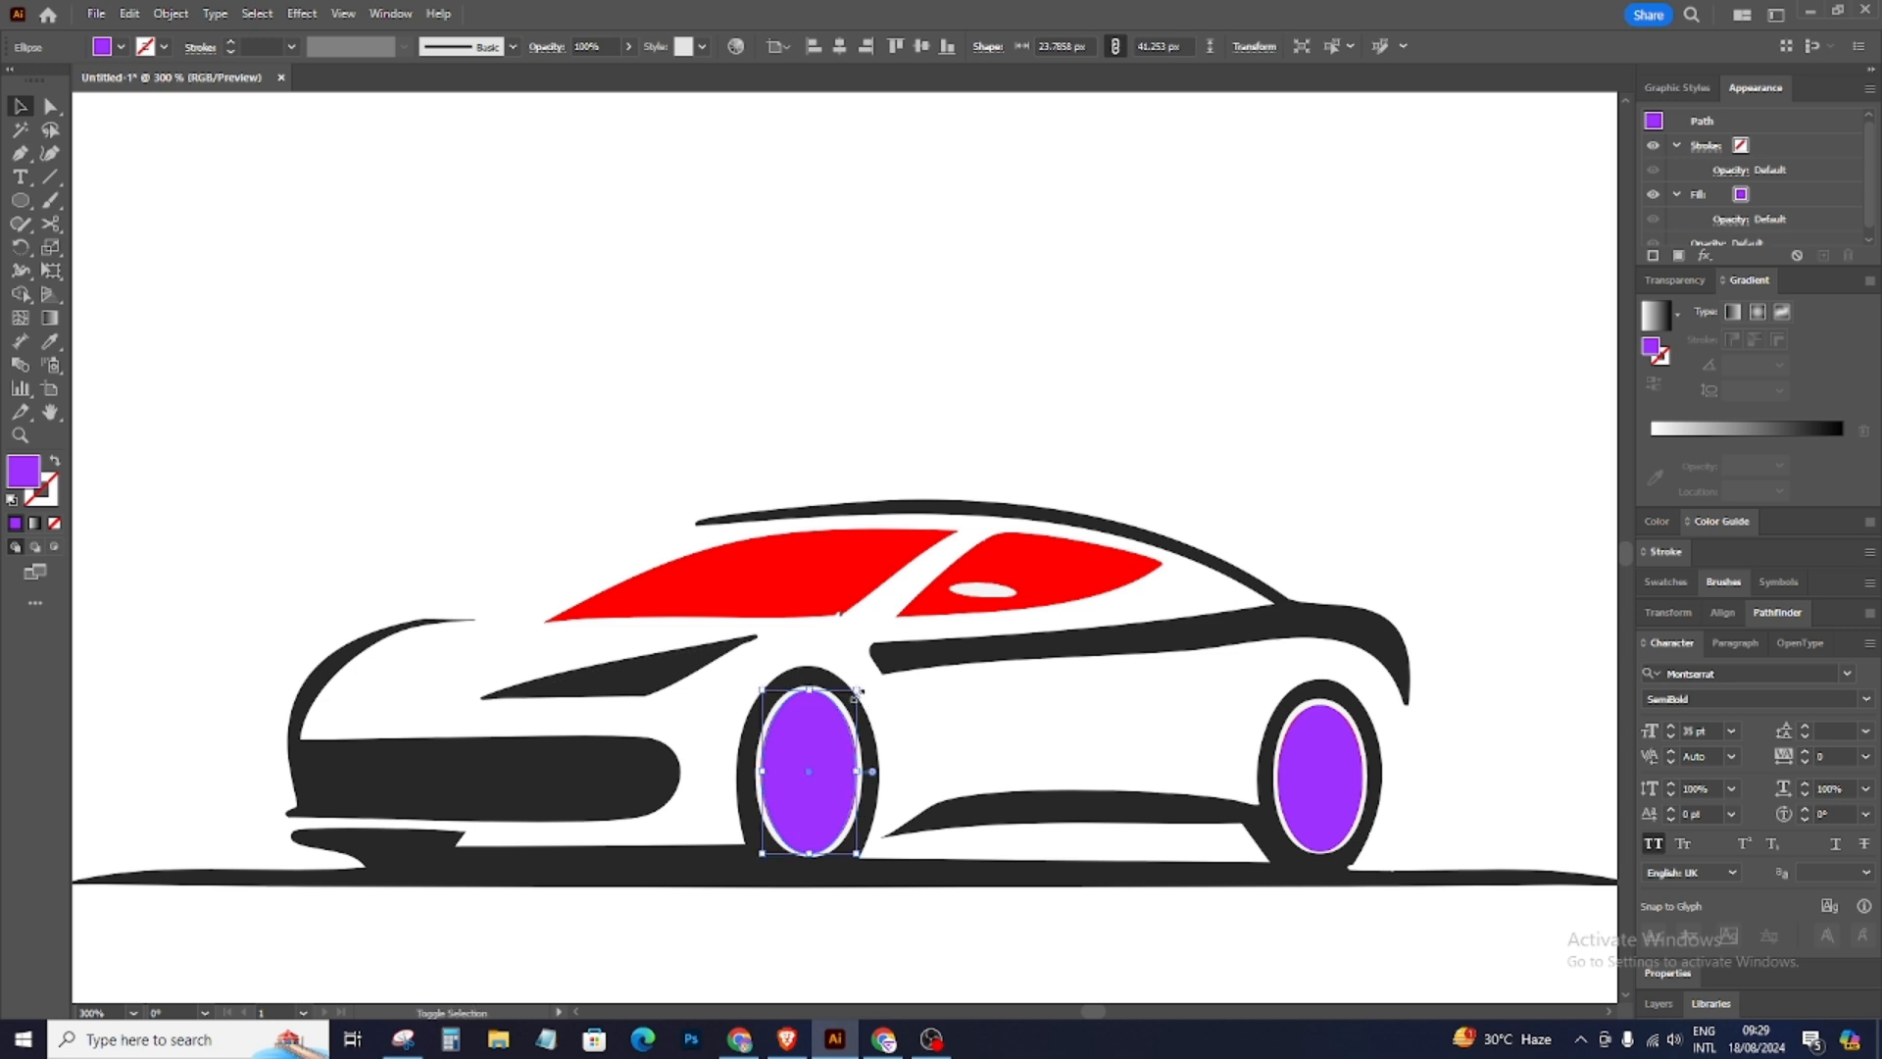
left_click_drag(859, 687, 871, 669)
left_click(55, 460)
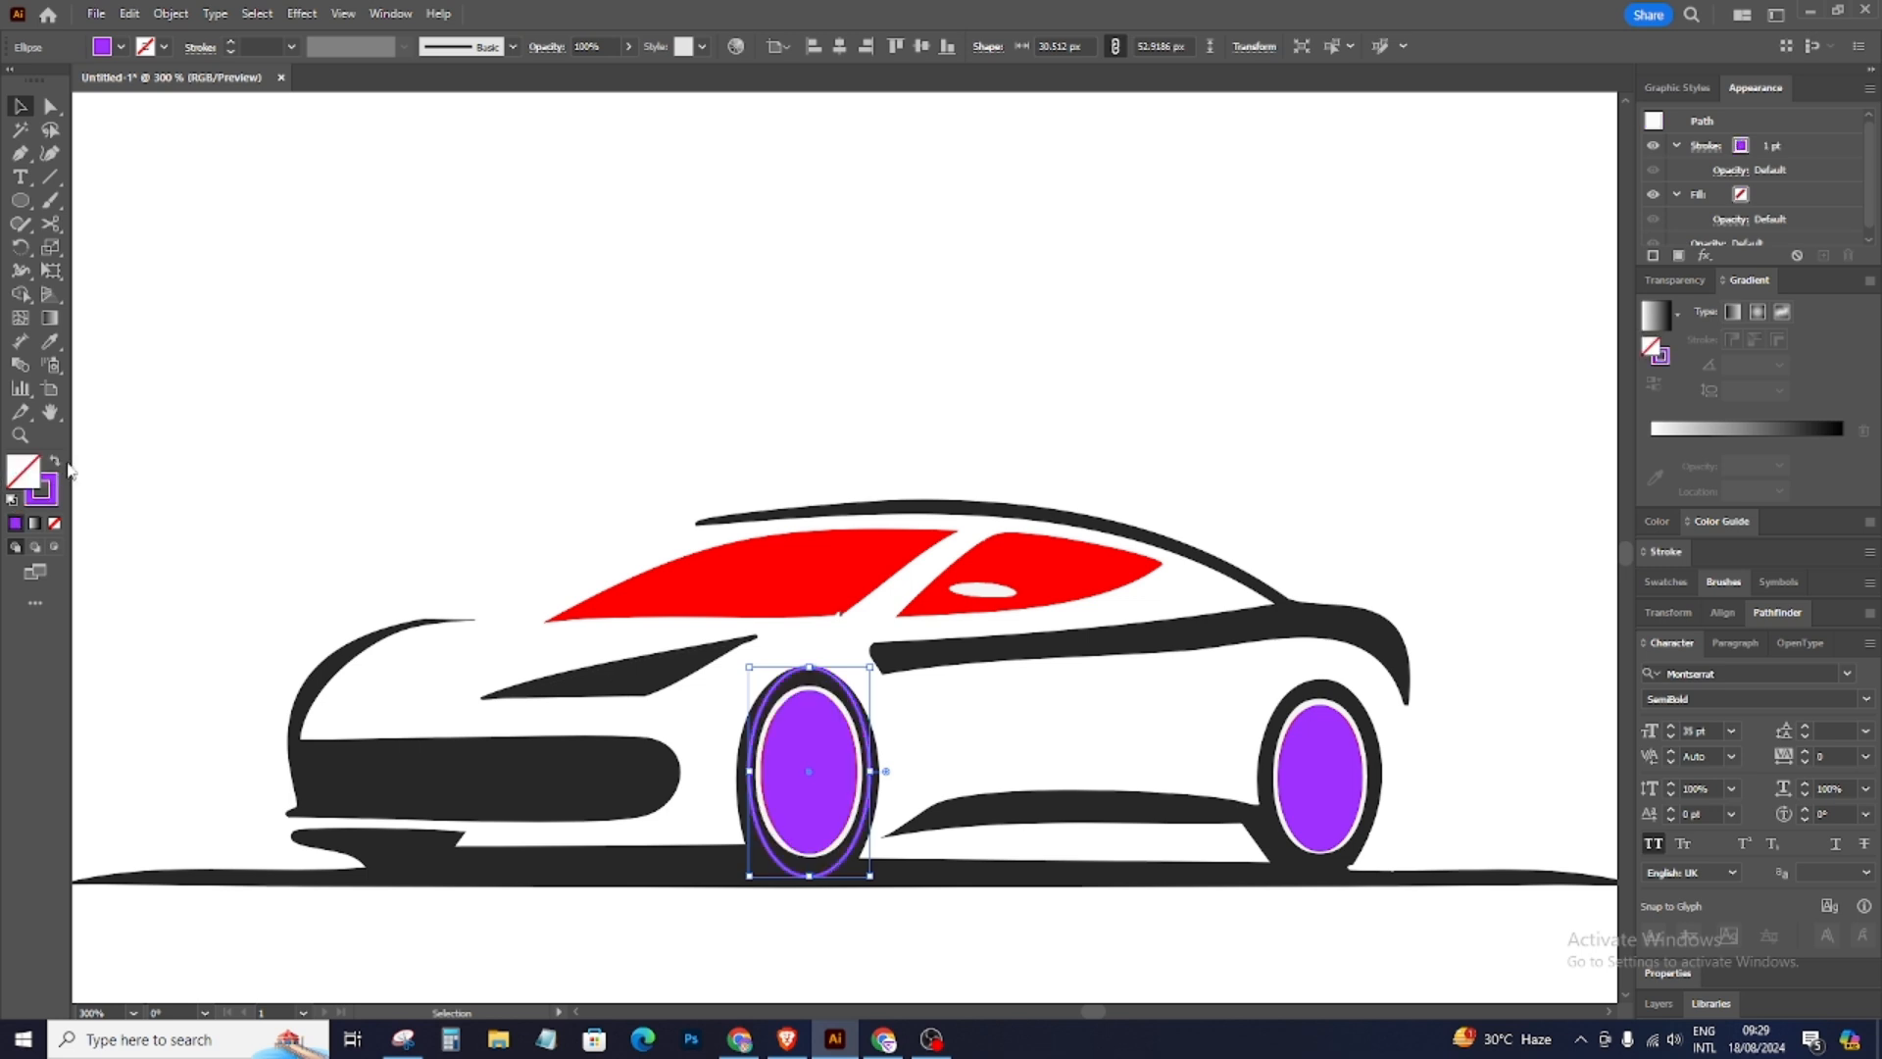
left_click(231, 44)
left_click(231, 44)
left_click(231, 44)
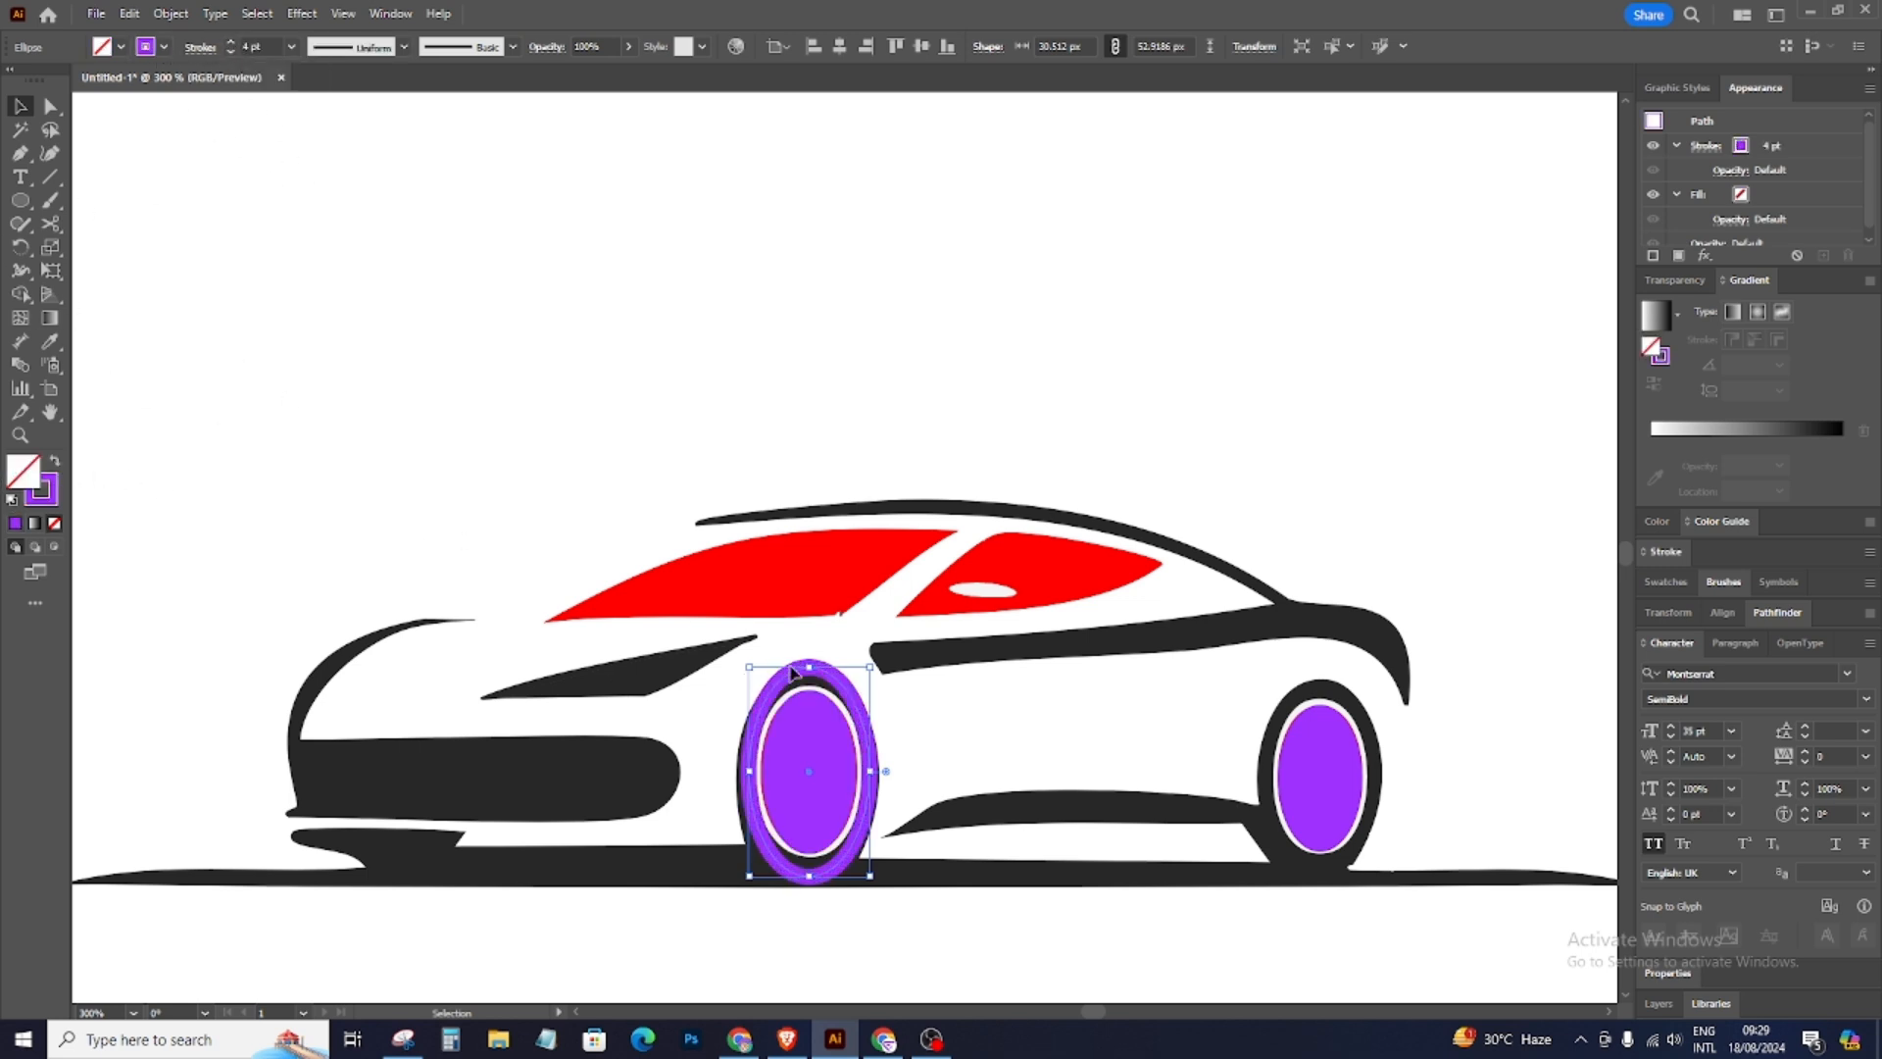
Step: Resize the stroked ring to fit over the front wheel's dark tyre, about 32.6 × 49.2 px
left_click_drag(812, 666, 812, 676)
left_click_drag(747, 783, 741, 783)
left_click_drag(872, 876, 872, 872)
left_click(941, 967)
Step: Copy the front tyre ring onto the rear wheel and shrink it to fit over the dark tyre
left_click_drag(868, 824, 1379, 851)
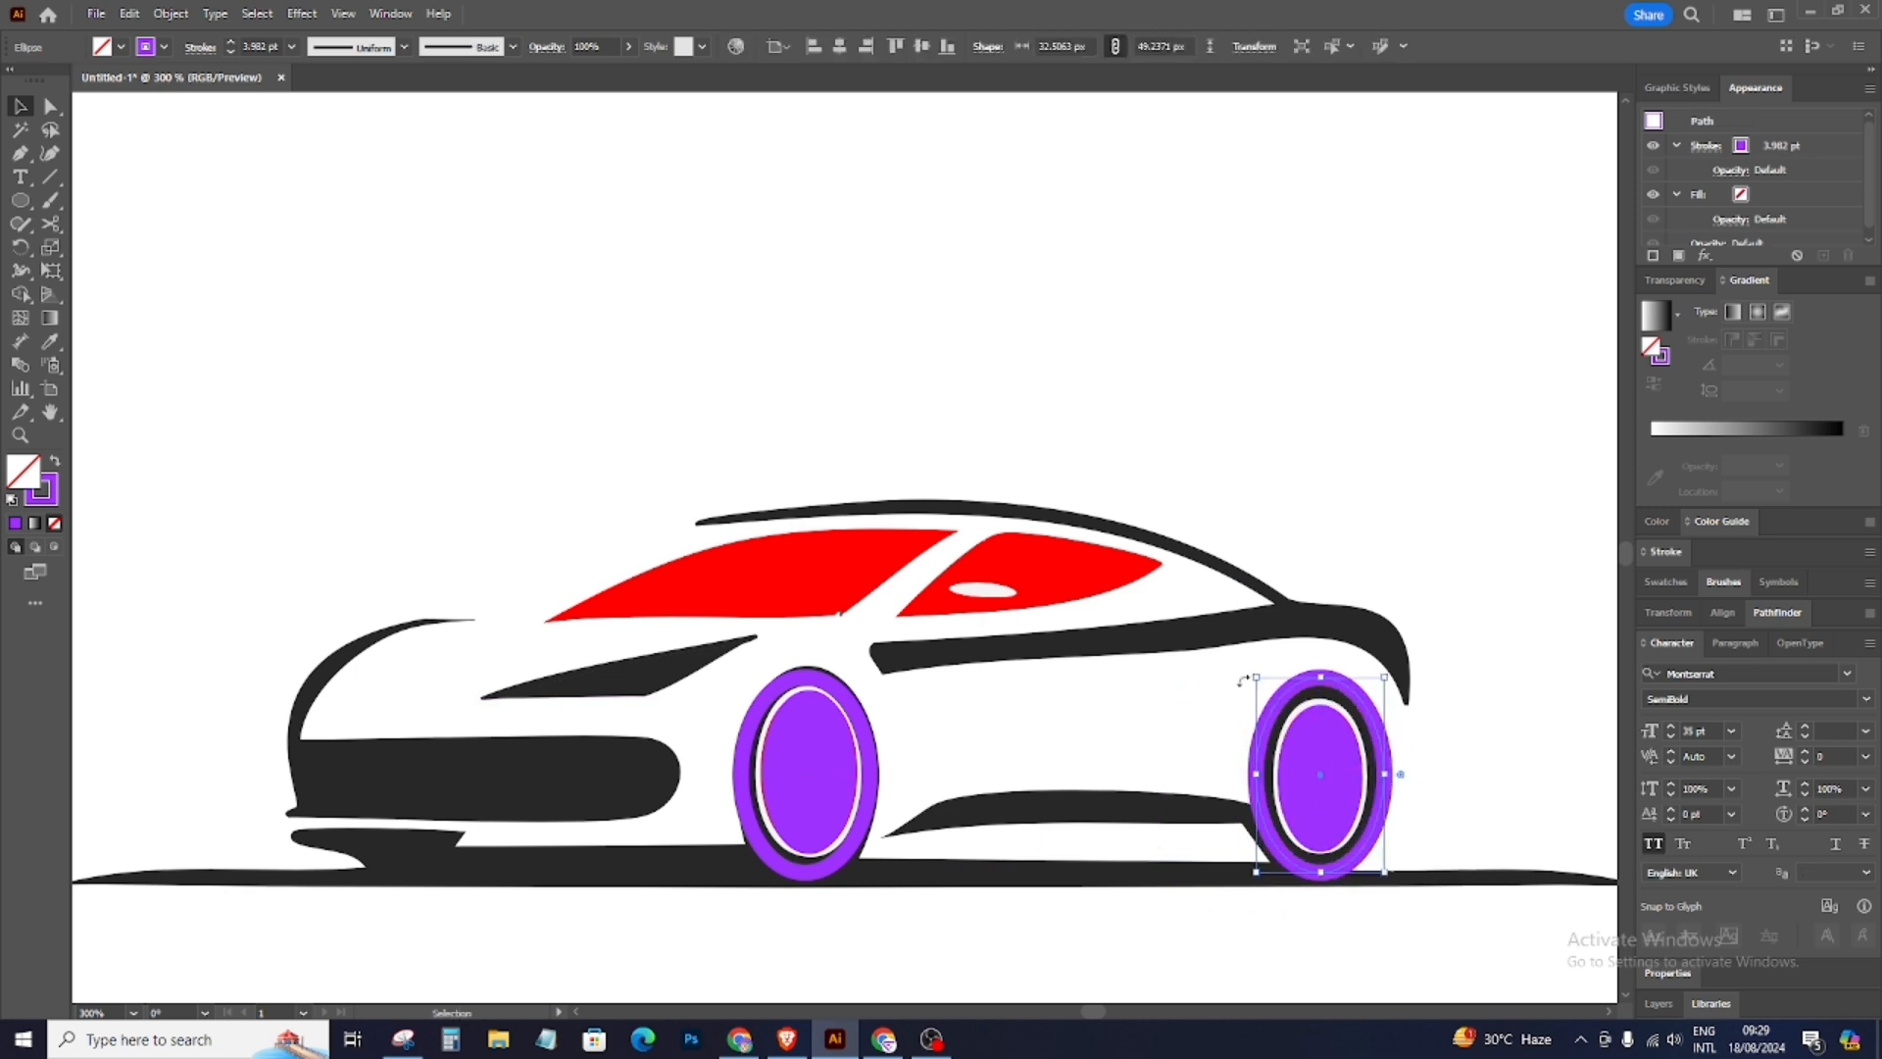
left_click_drag(1253, 677, 1262, 687)
left_click_drag(1385, 686, 1386, 685)
left_click_drag(1383, 876, 1383, 878)
left_click(1383, 918)
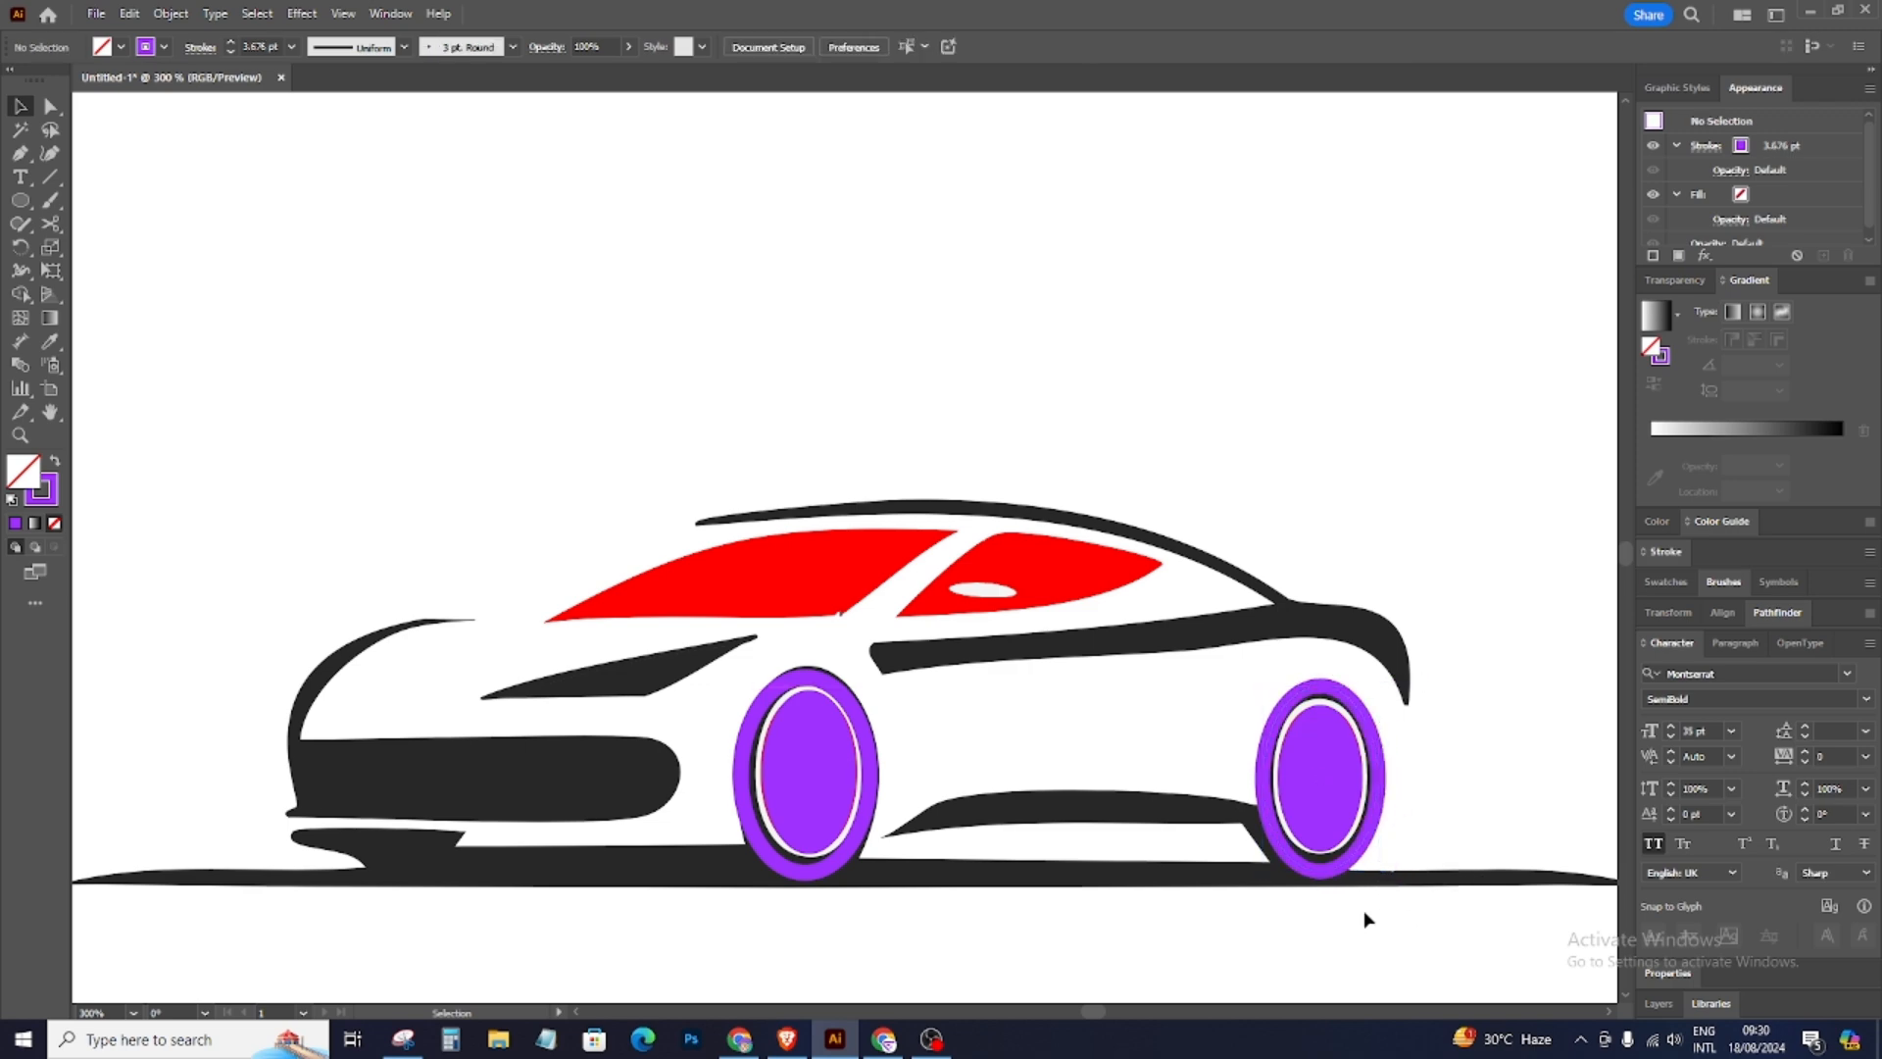
Step: Trace the side skirt between the wheels as a closed Pen path and swap its purple stroke to a fill
scroll(1353, 911, "down", 3)
left_click(24, 155)
left_click(905, 738)
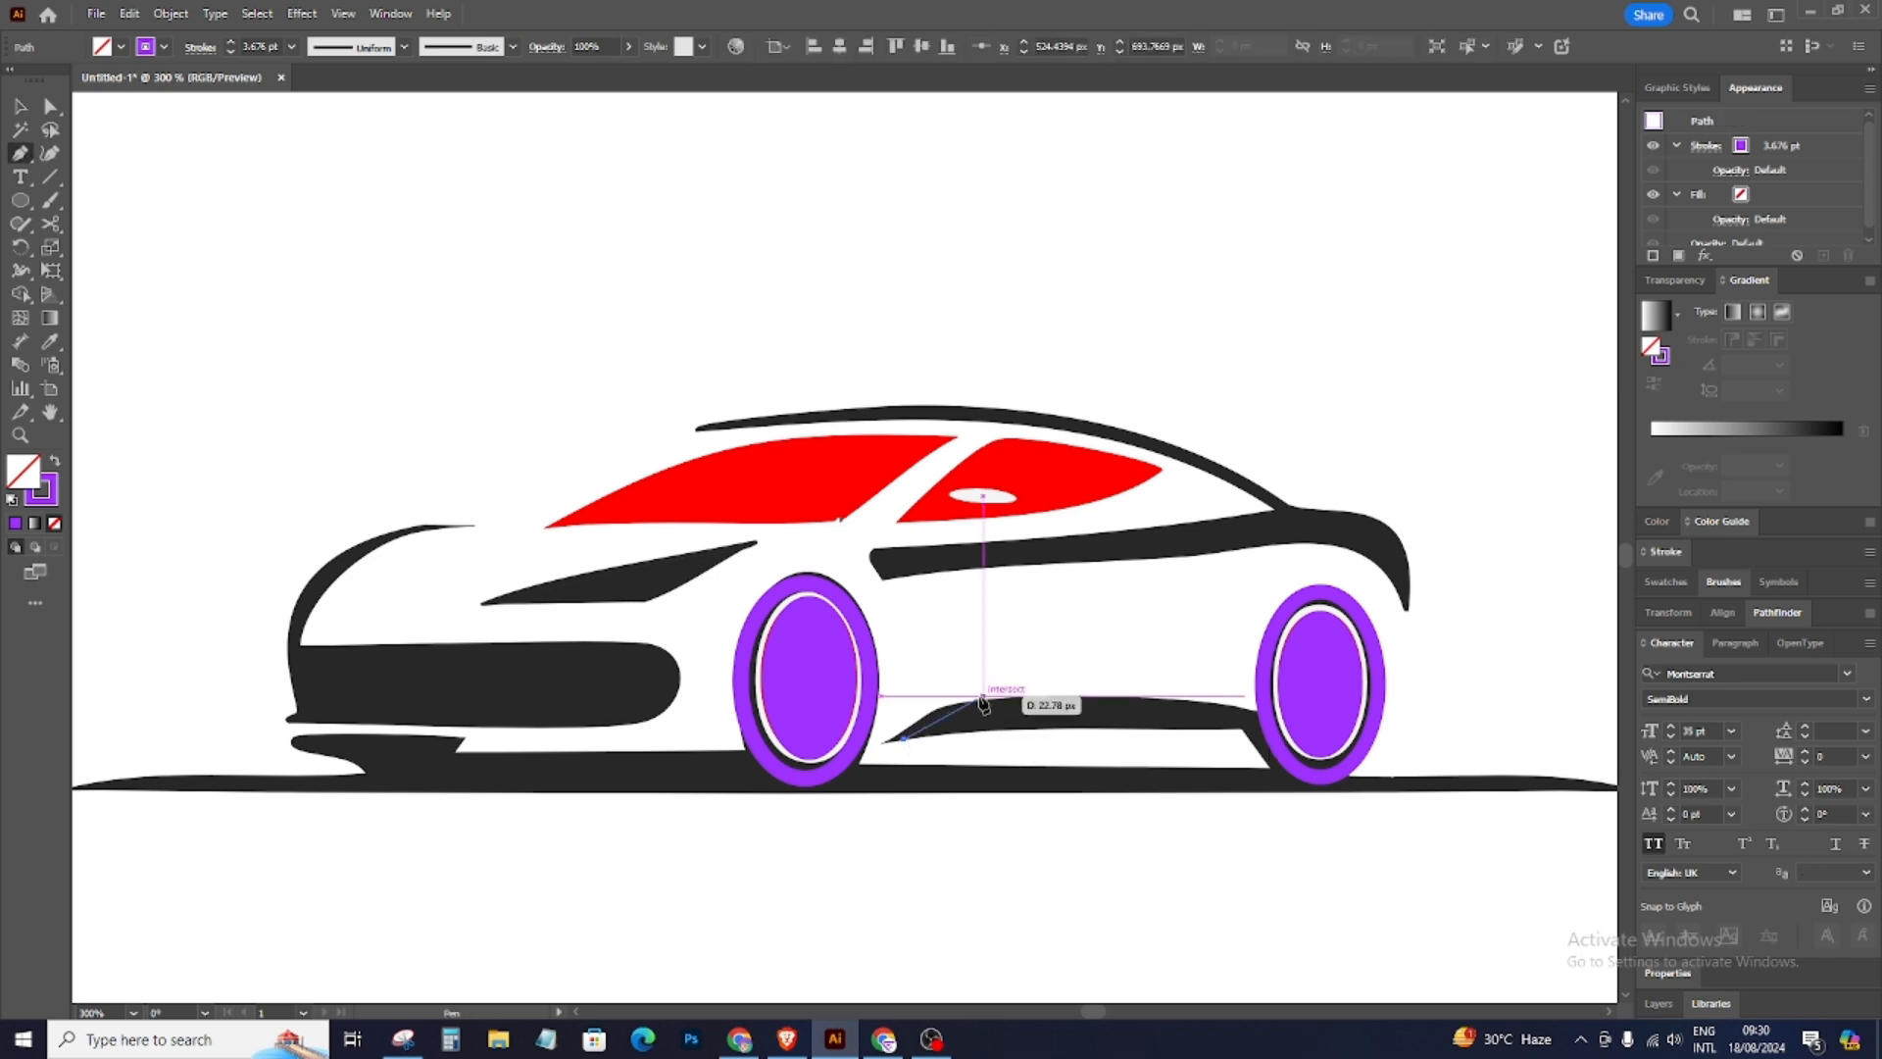
left_click_drag(978, 700, 1037, 701)
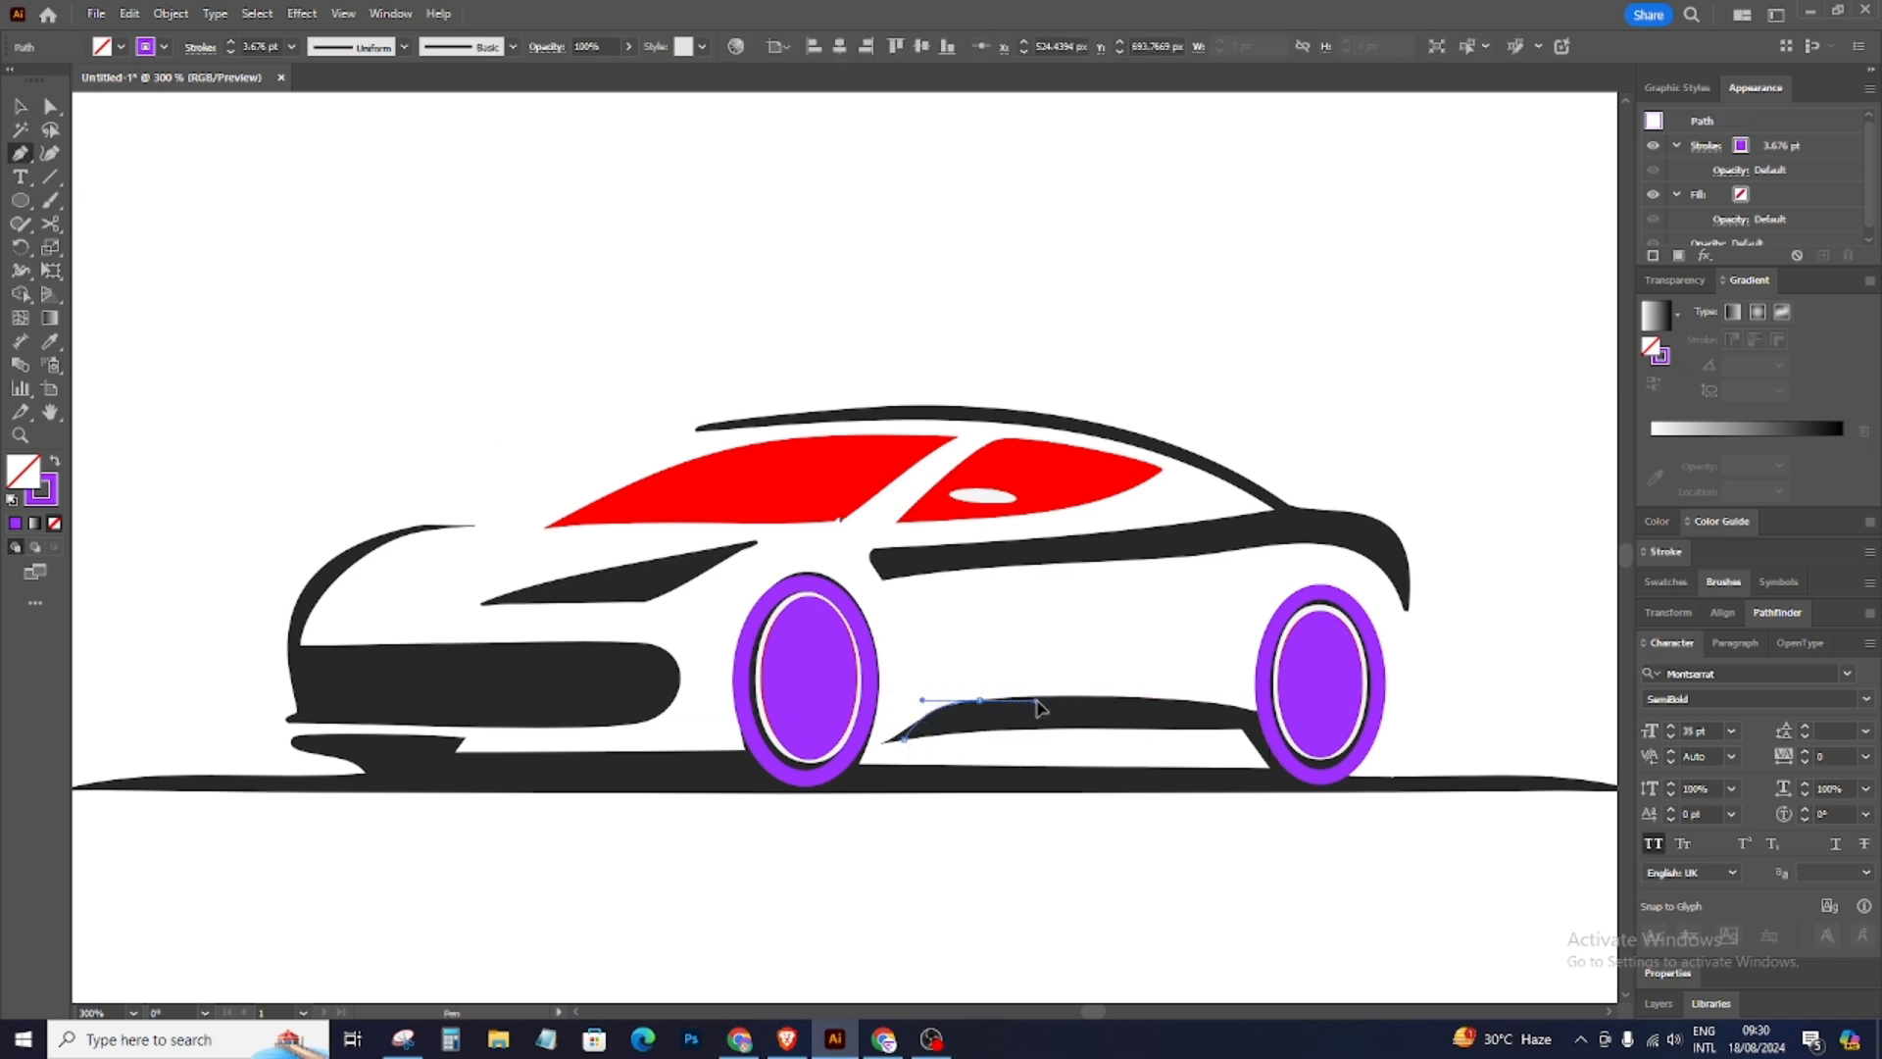
left_click(1262, 700)
left_click(1273, 739)
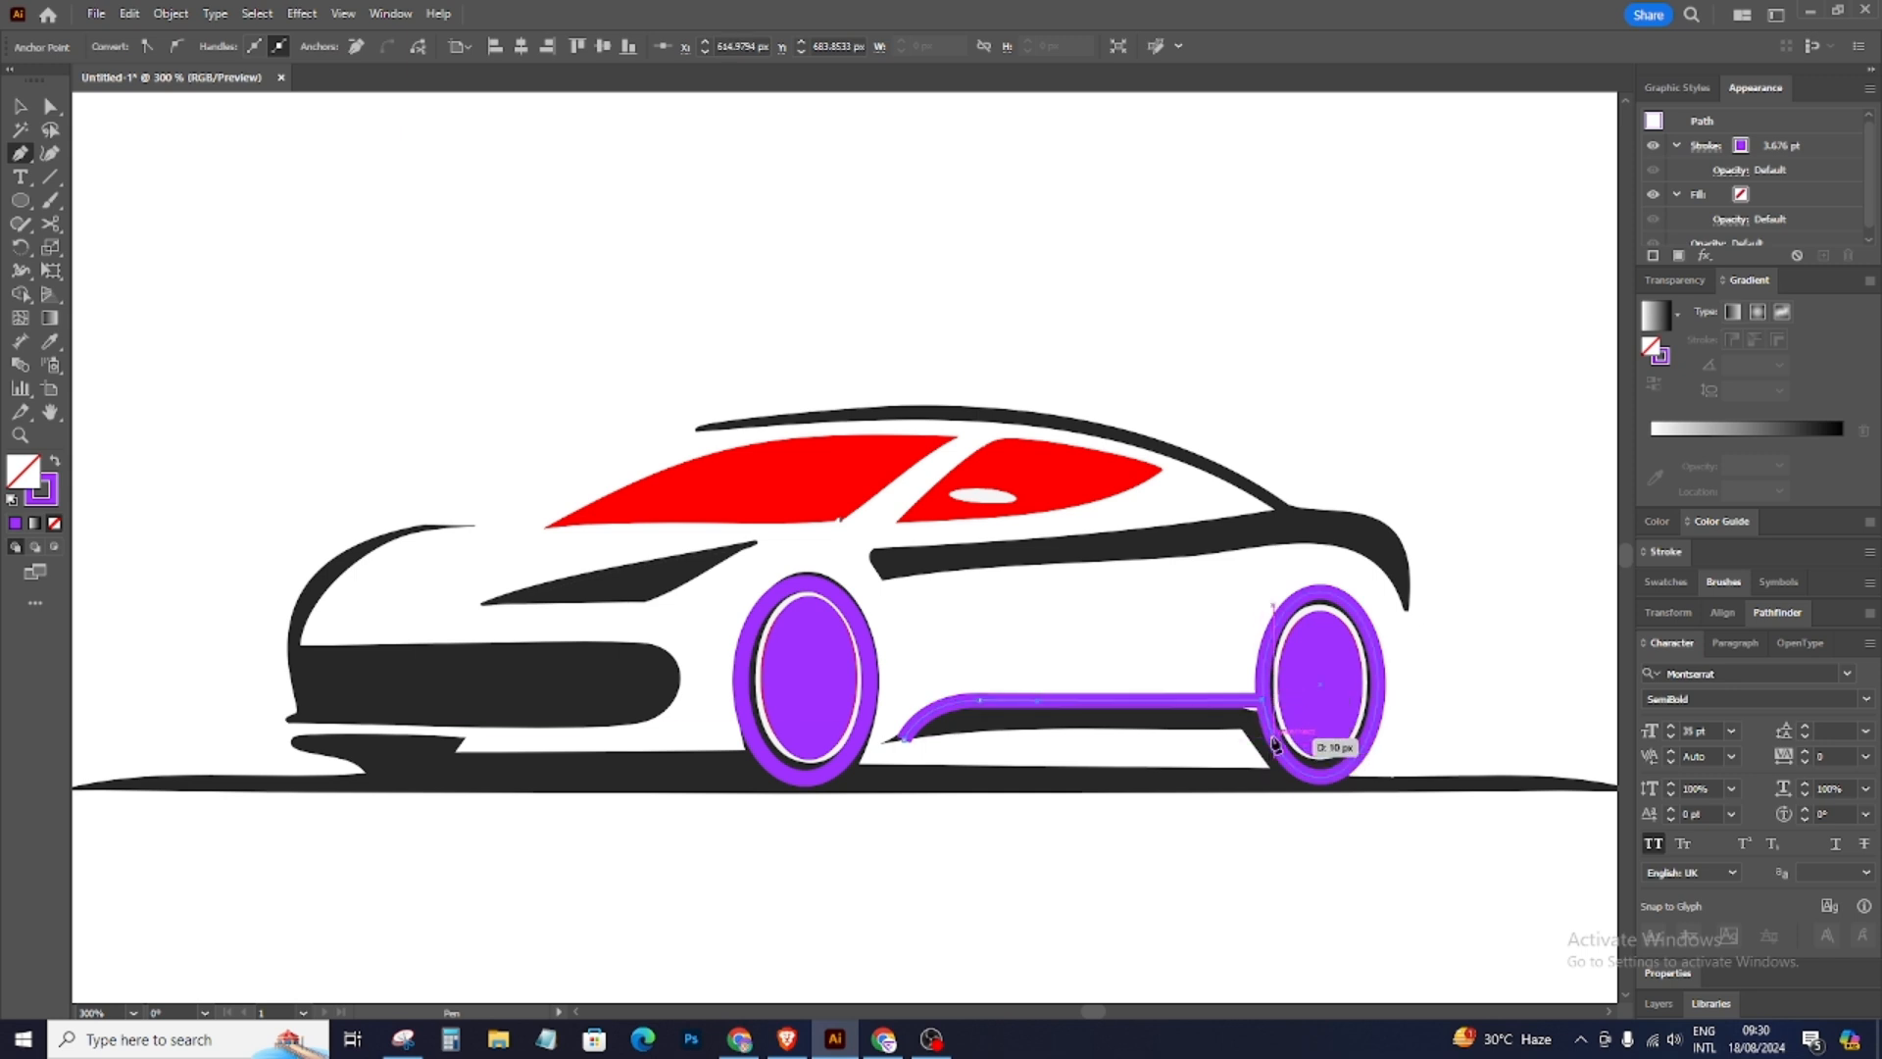
left_click_drag(905, 742, 699, 780)
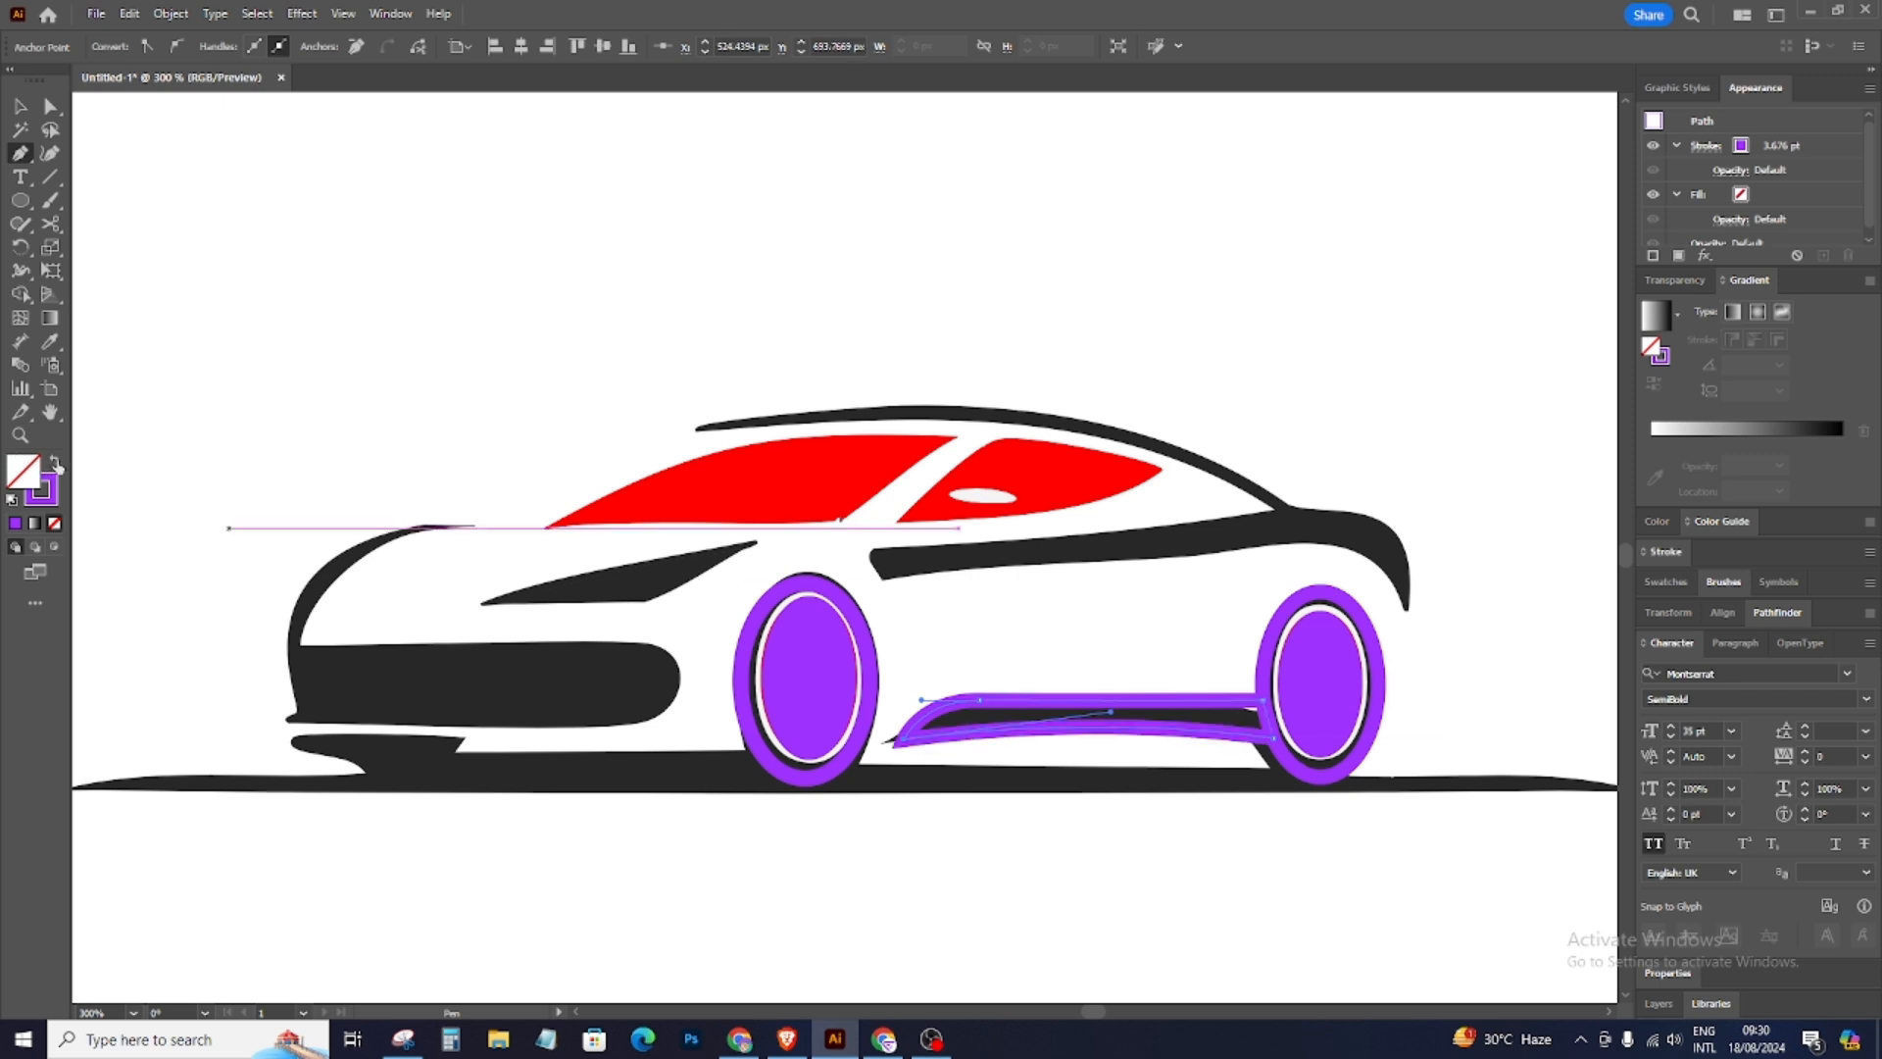
left_click(55, 462)
left_click(19, 106)
left_click(1290, 847)
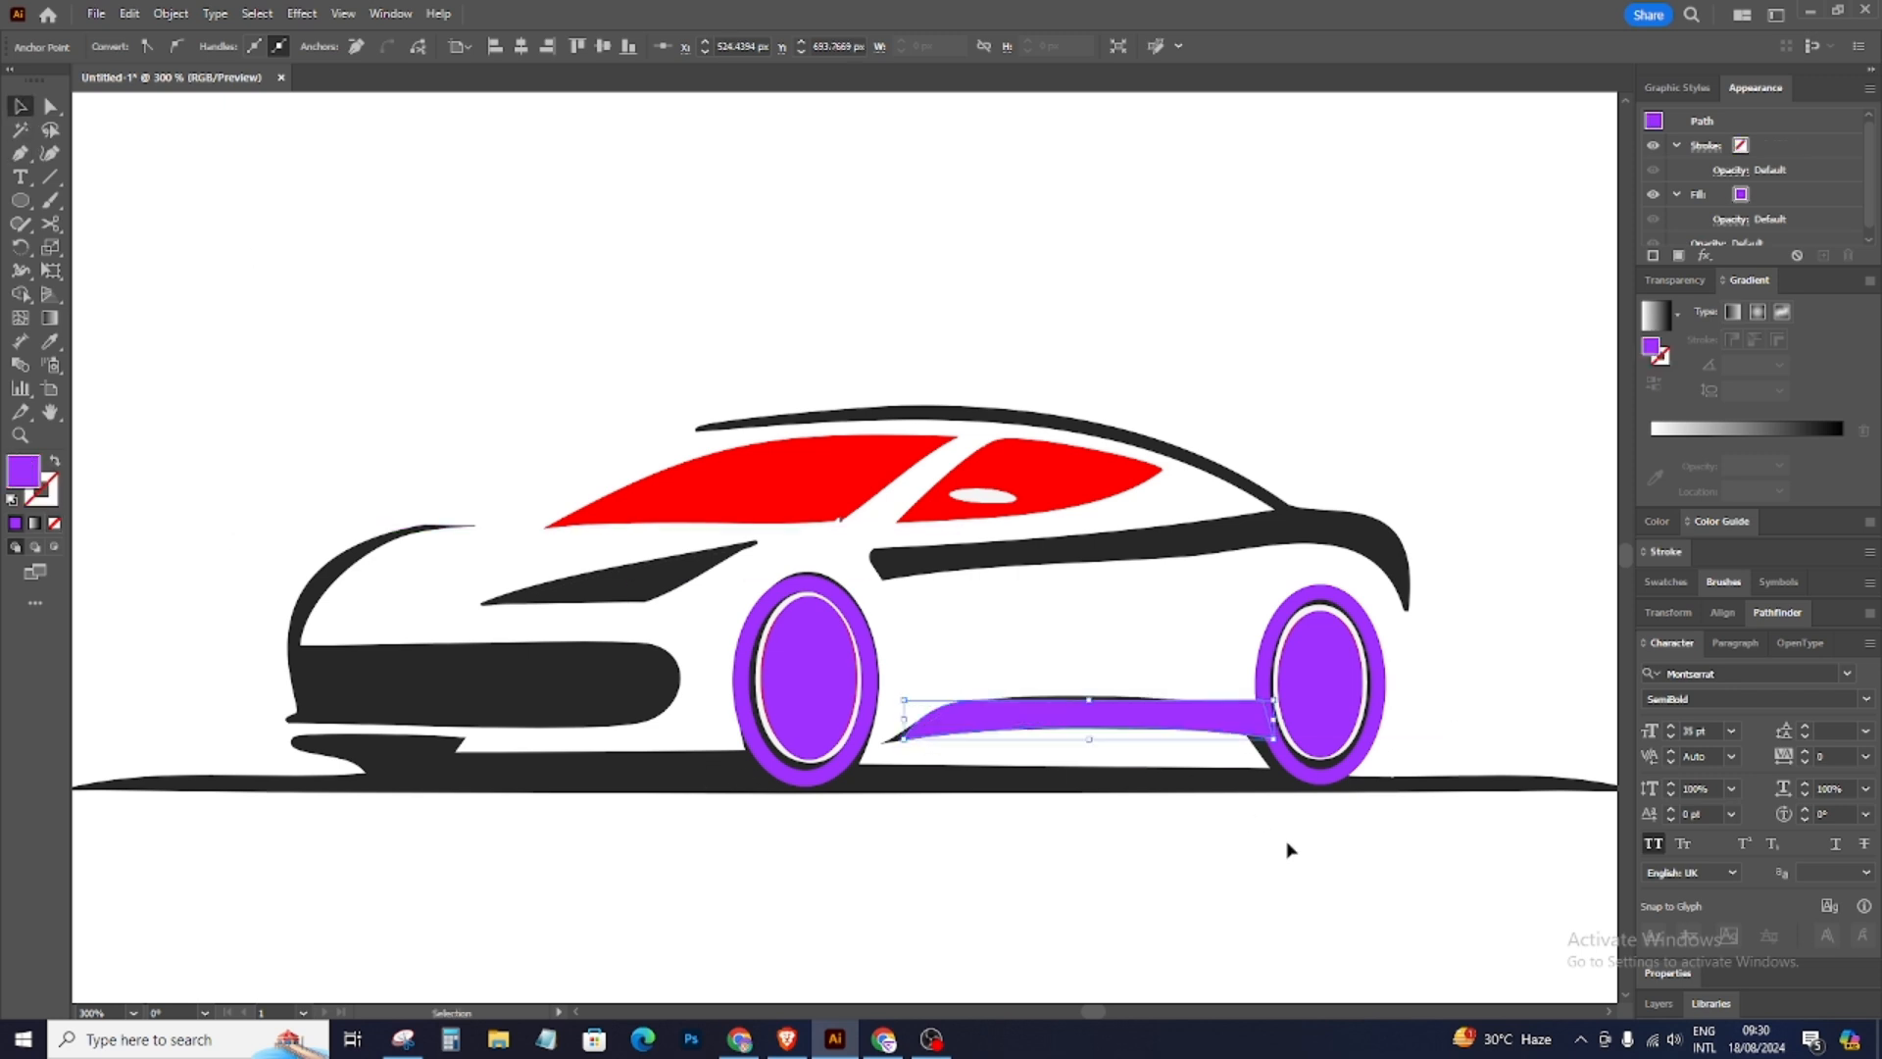
Step: Recolour only the strokes of both tyre rings with the dark grey sampled from the front bumper
left_click(865, 637)
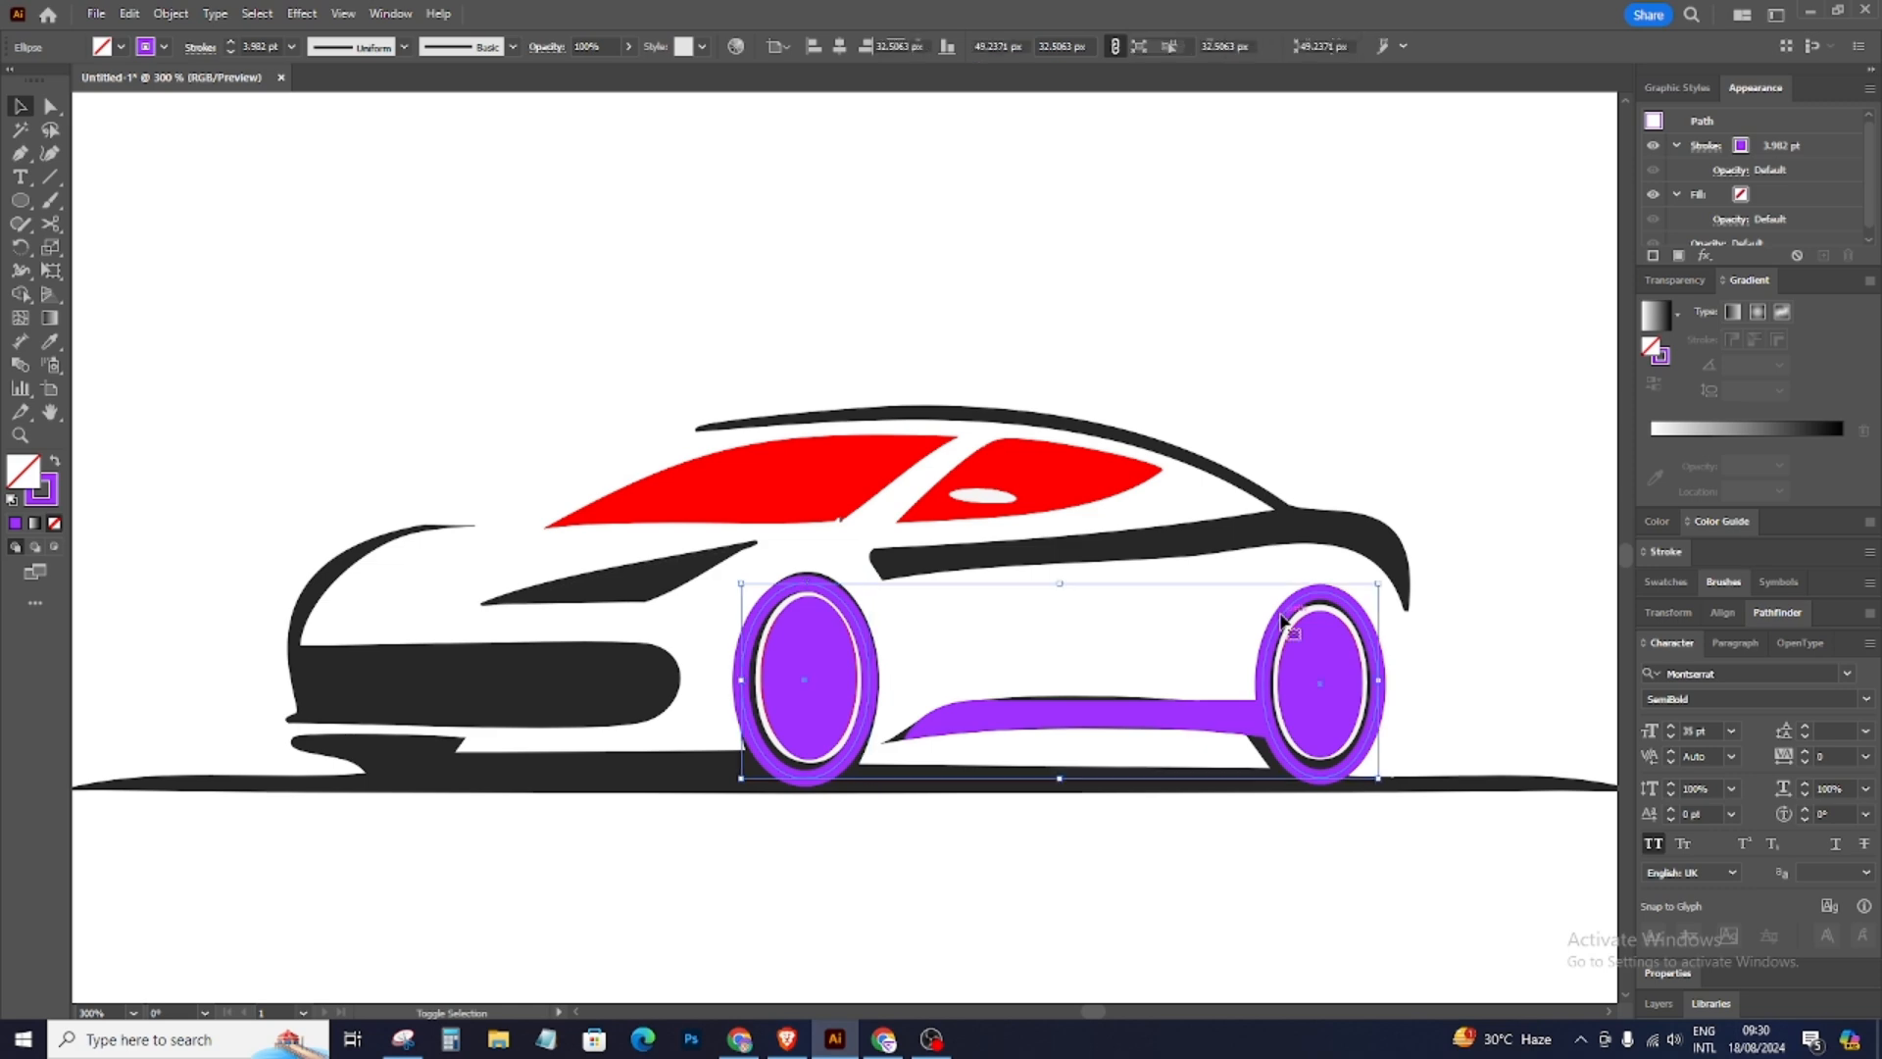
left_click(1282, 620, "shift")
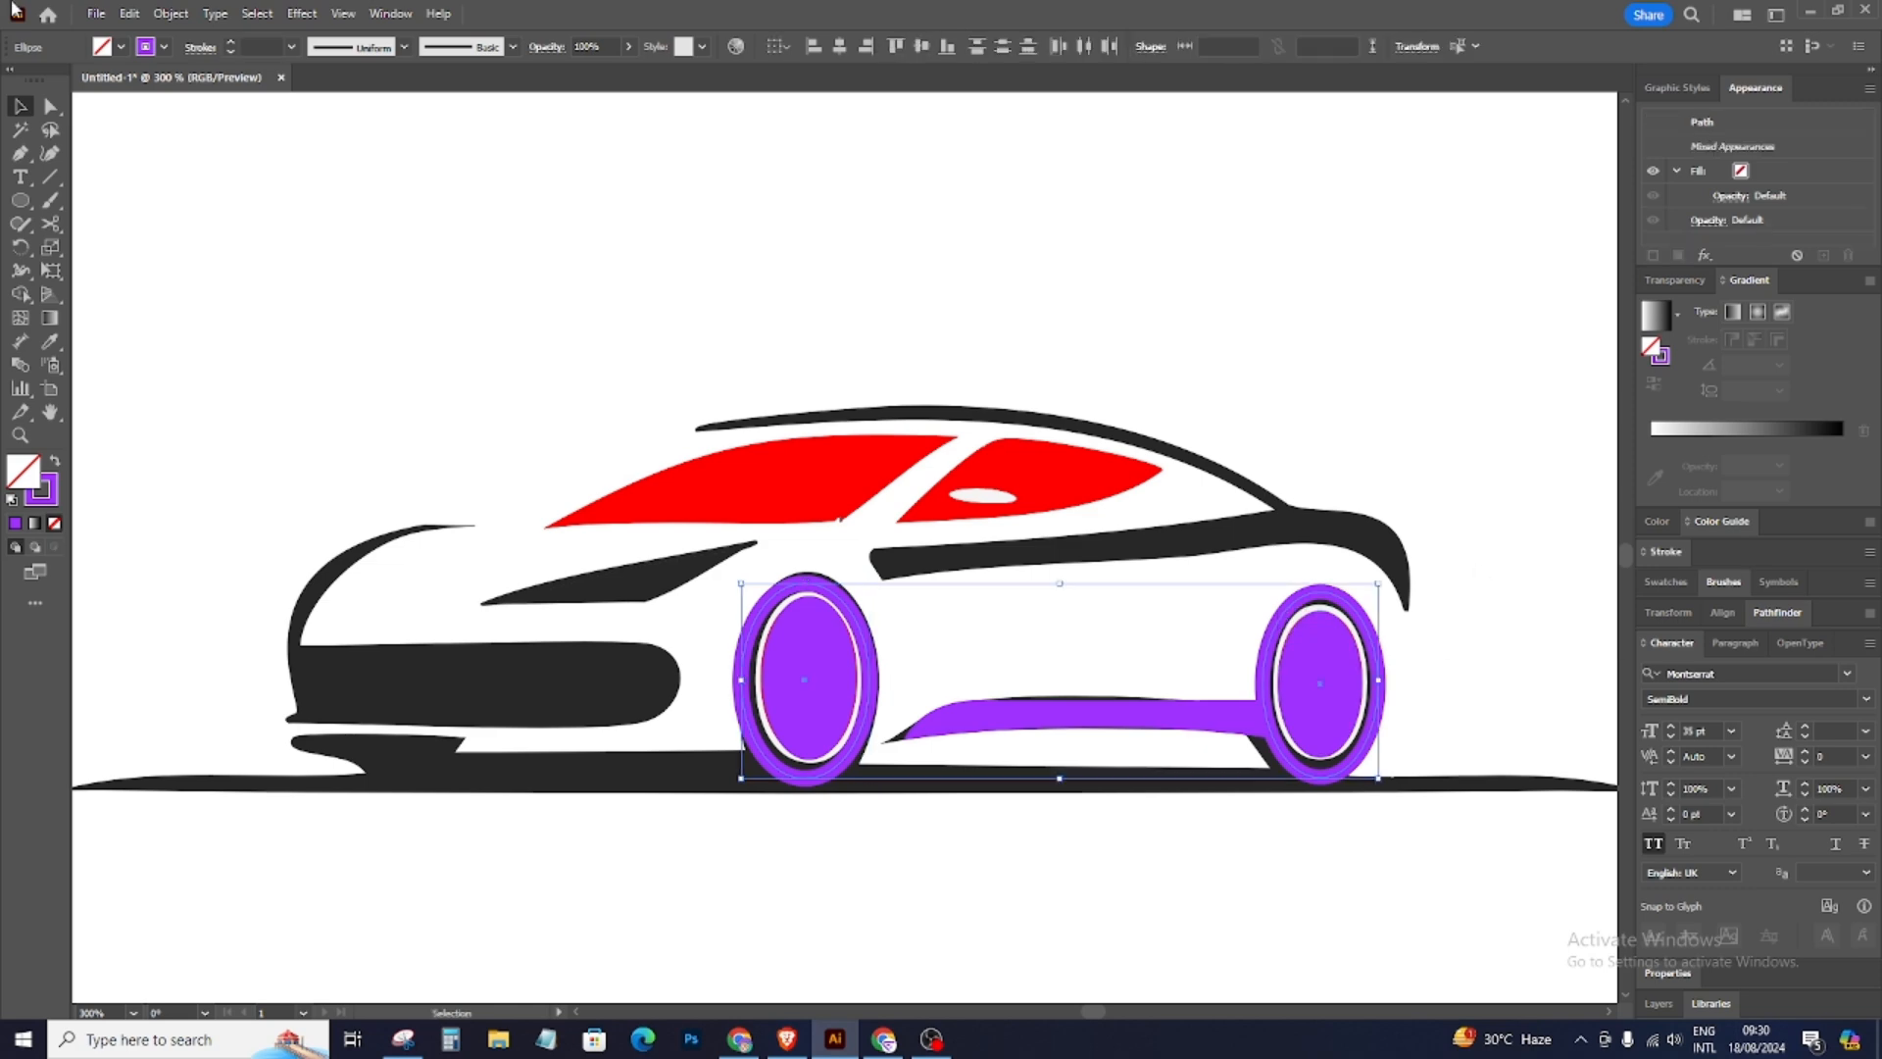
left_click(49, 341)
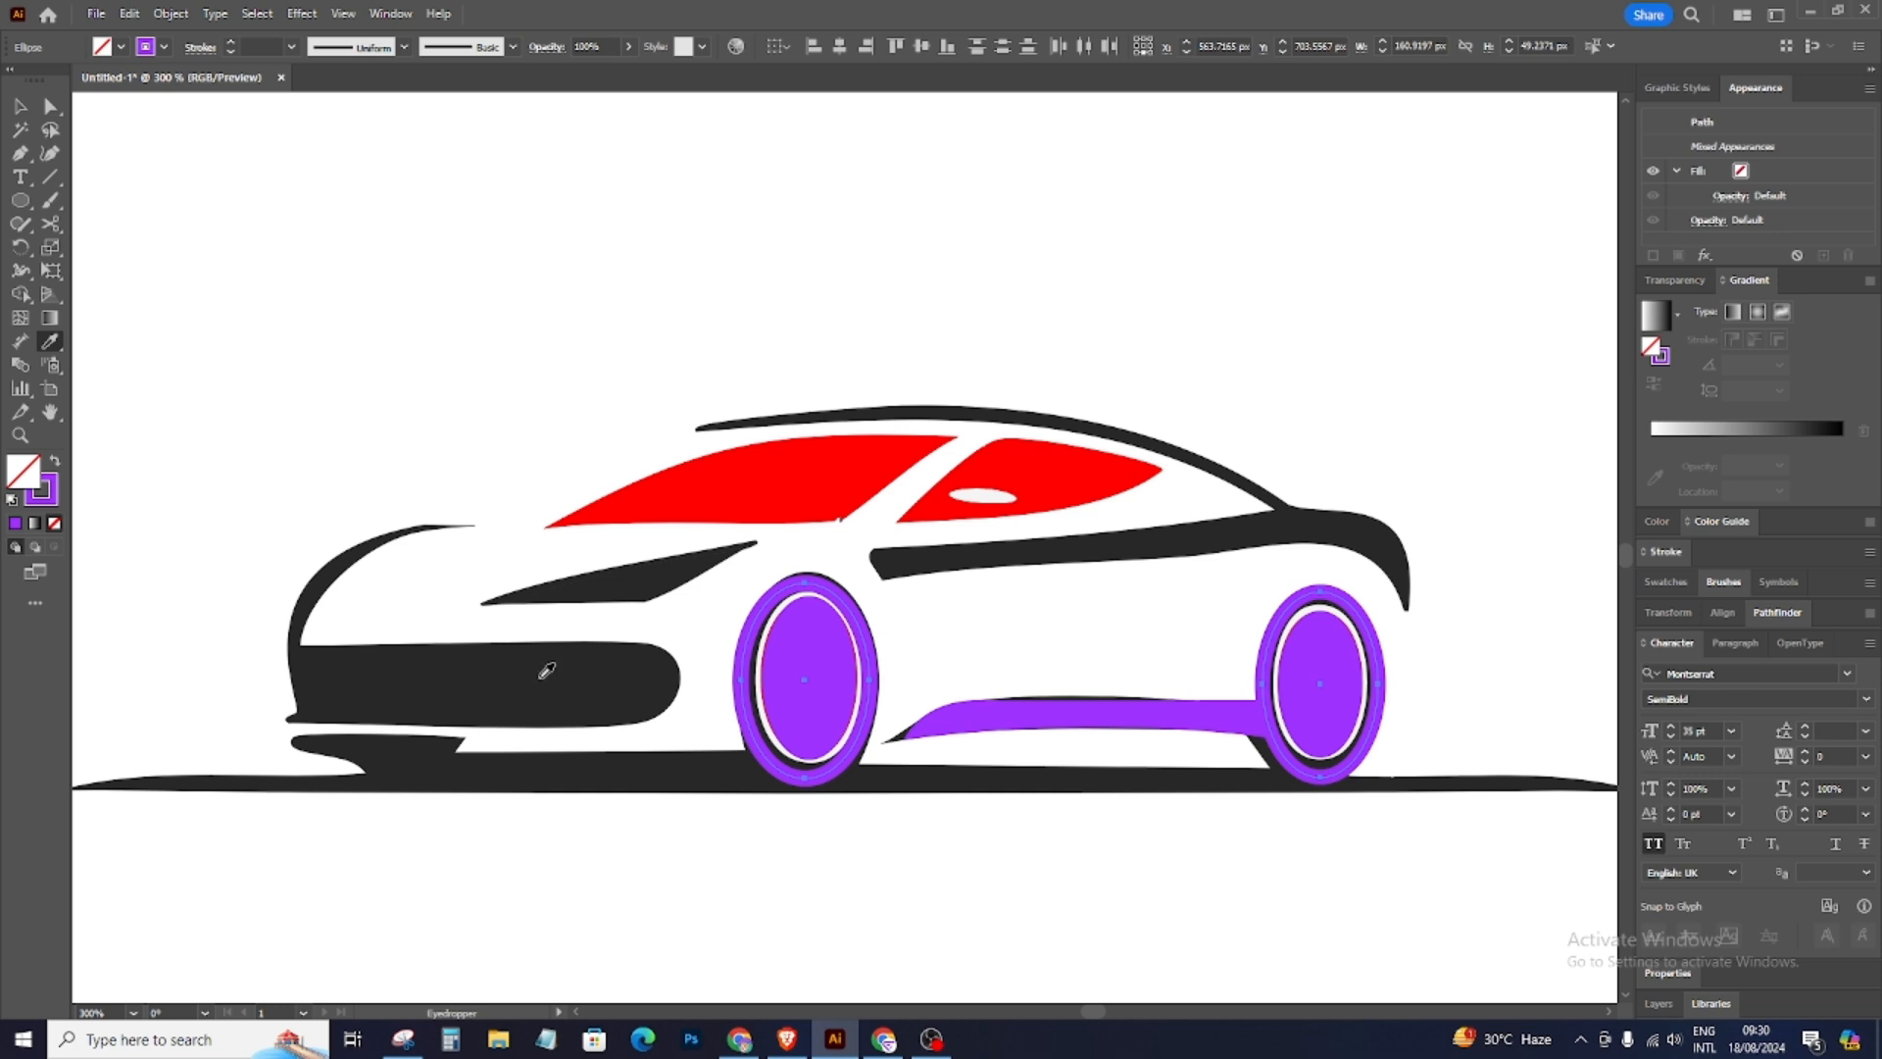
left_click(451, 663)
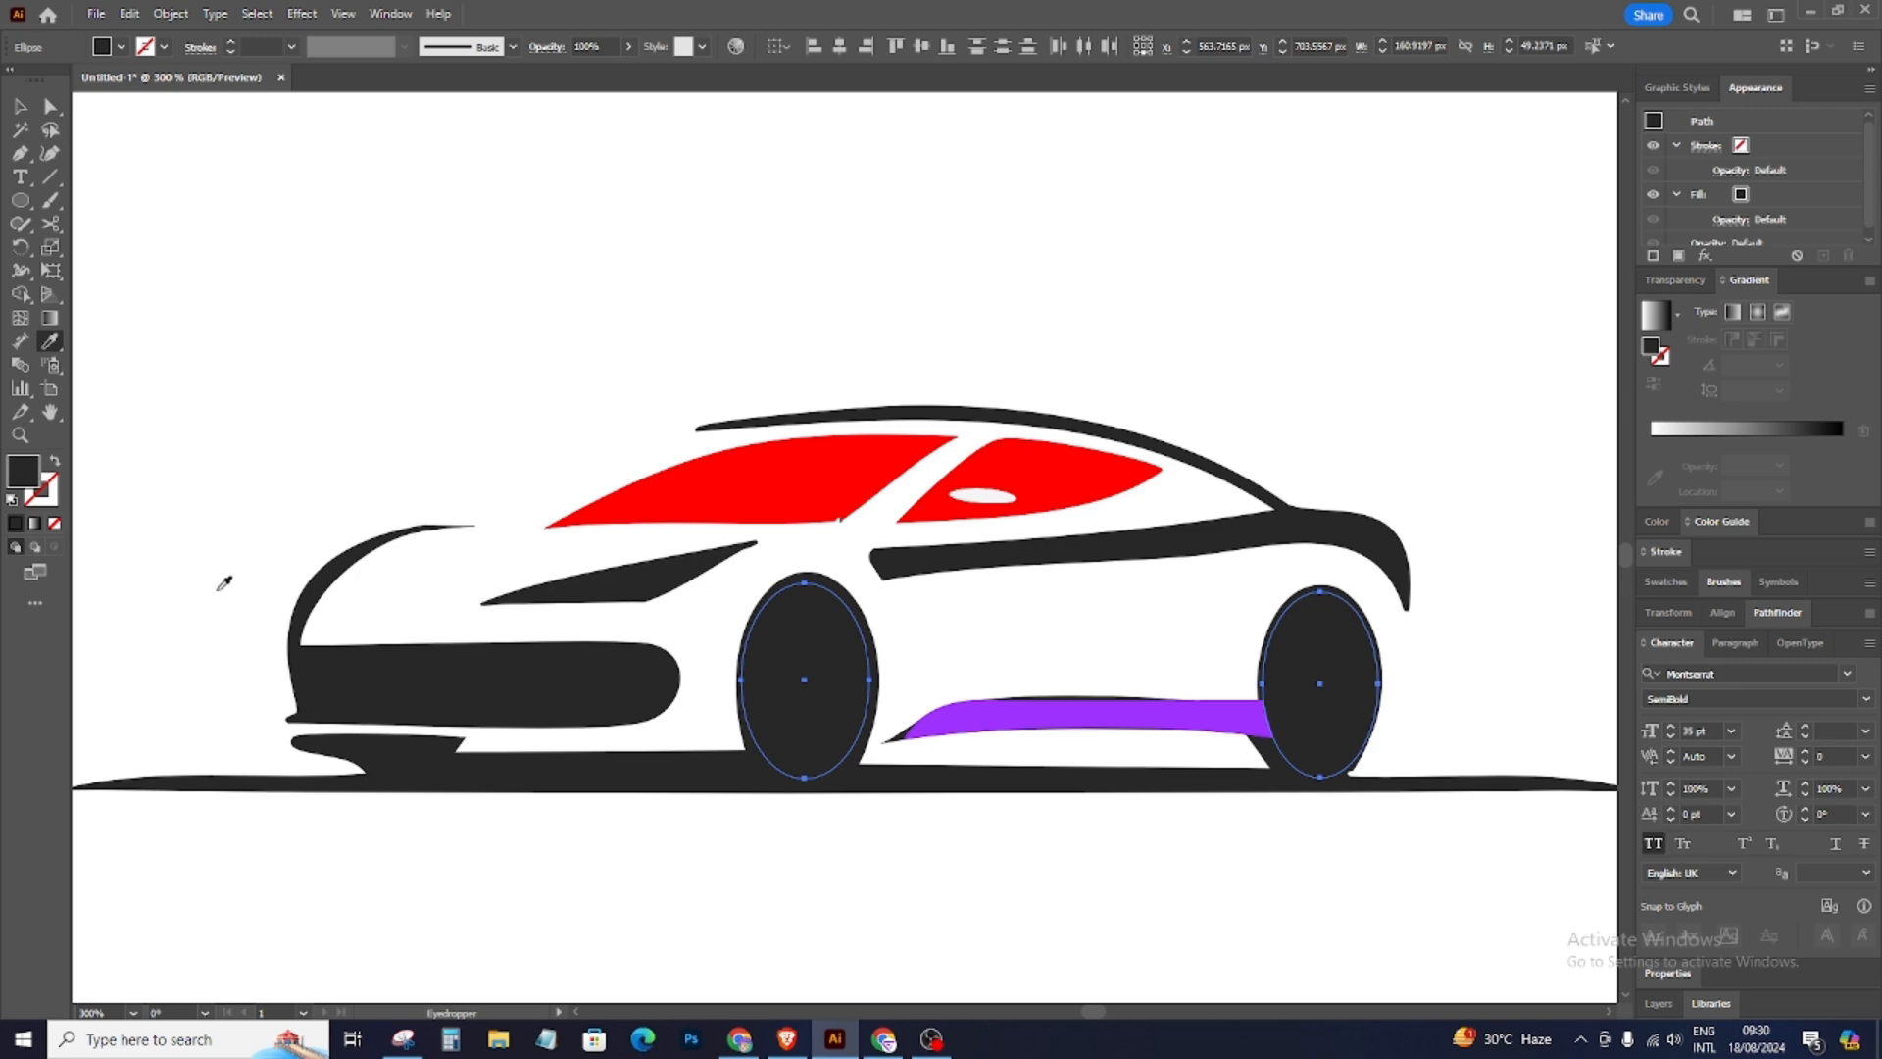
key("ctrl+z")
left_click(46, 493)
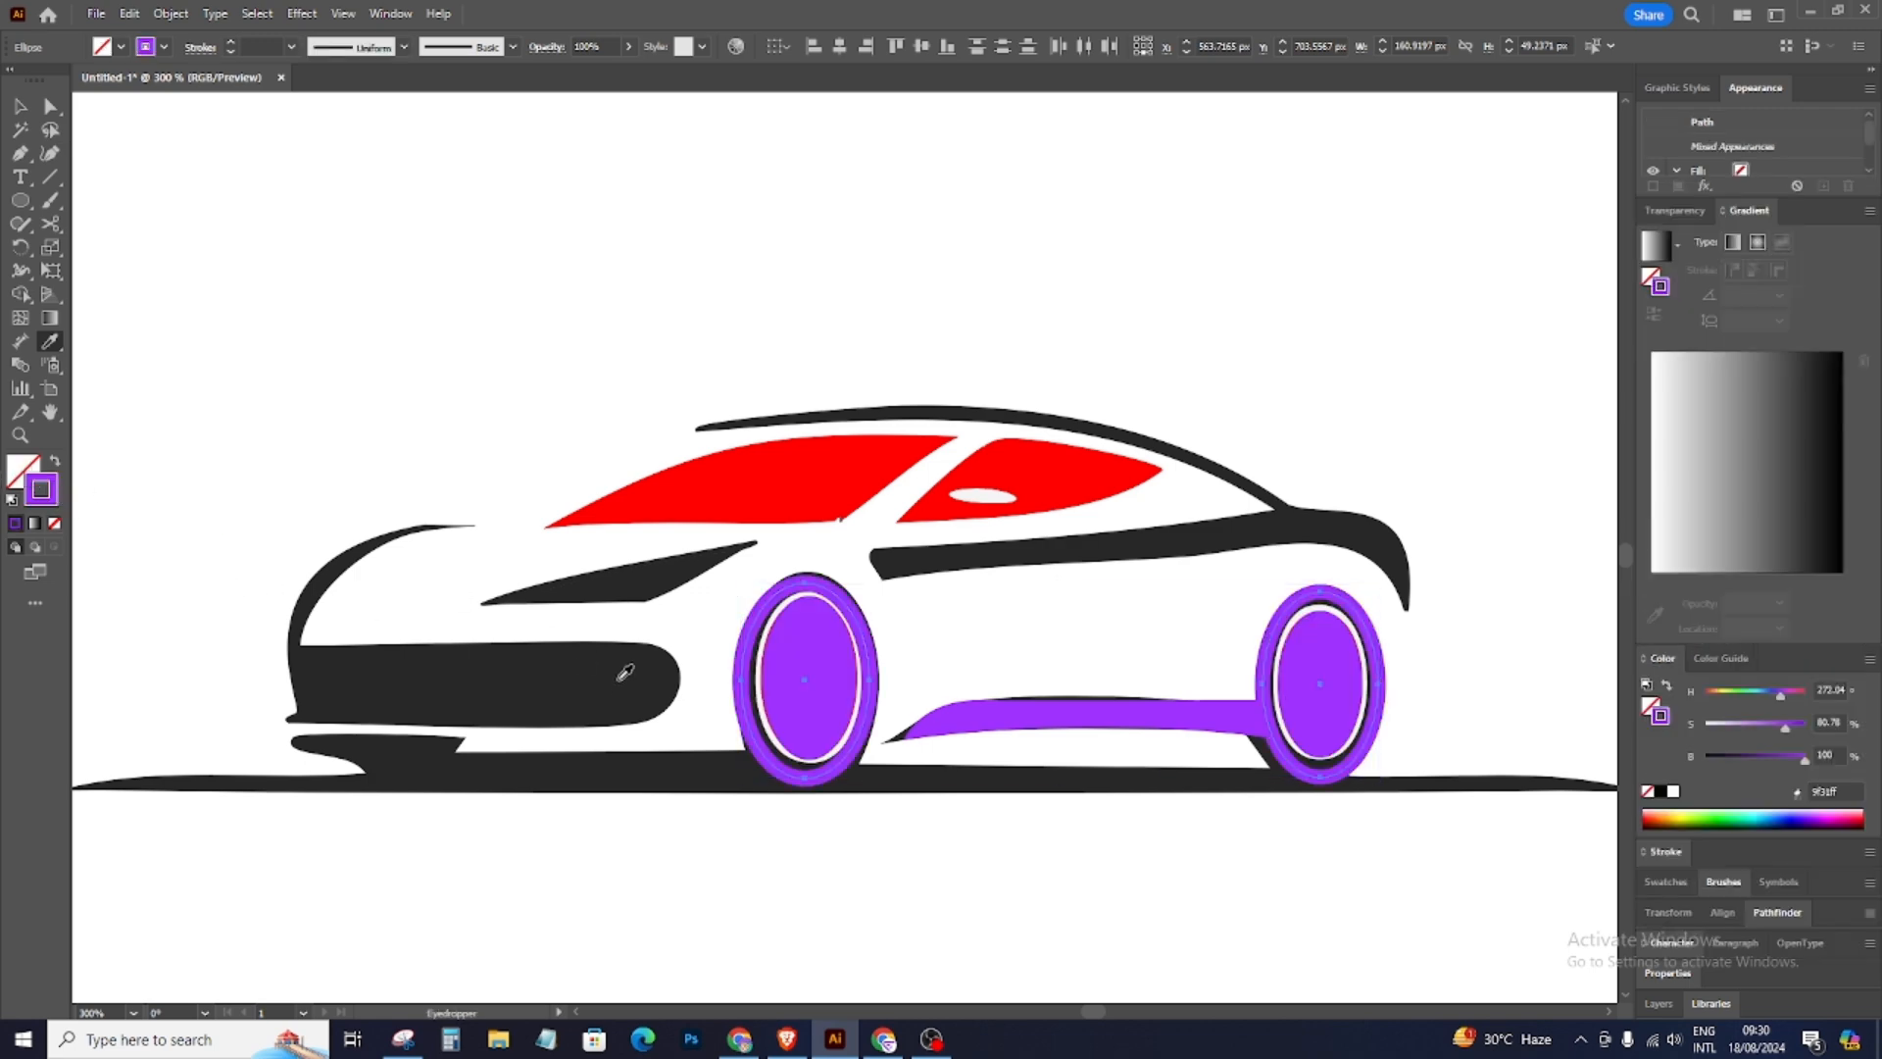
left_click(627, 668, "shift")
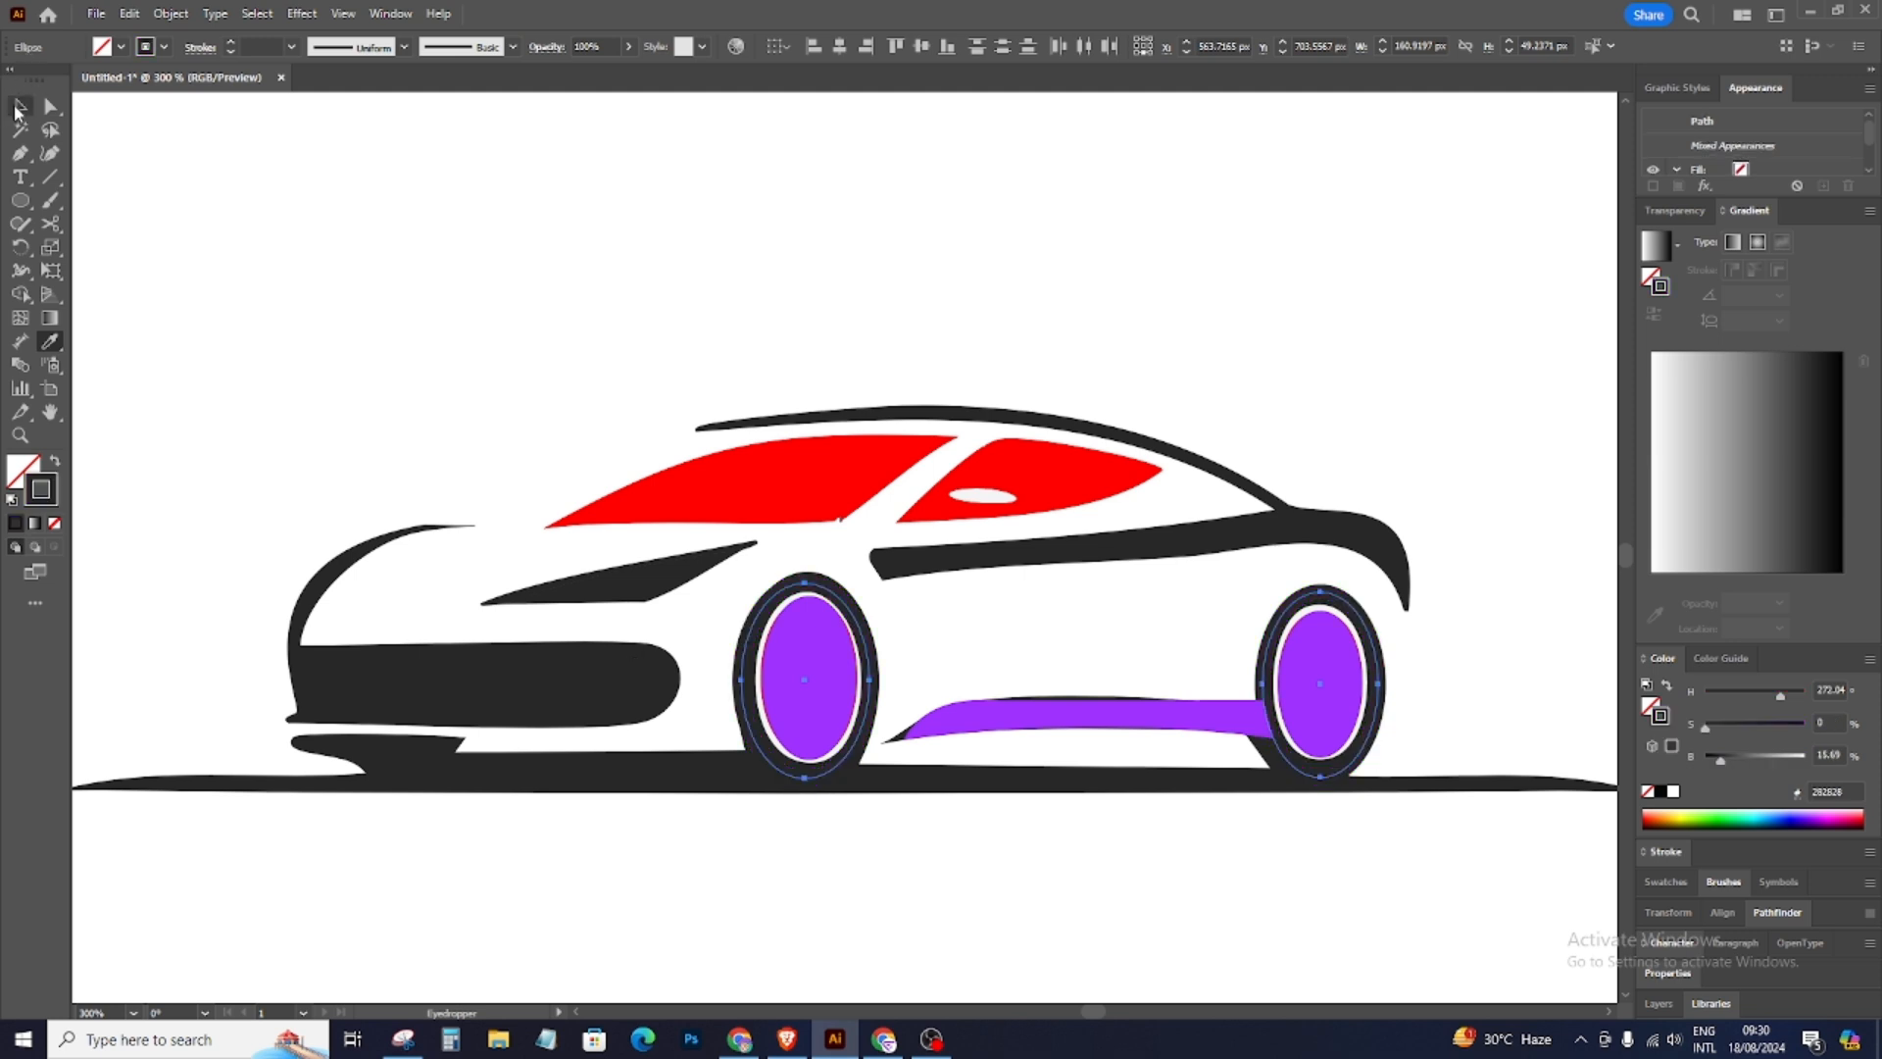
left_click(15, 109)
left_click(1000, 800)
Step: Recolour both purple wheel rims with the red sampled from the windshield
left_click(822, 686)
left_click(1320, 637, "shift")
left_click(50, 341)
left_click(791, 471)
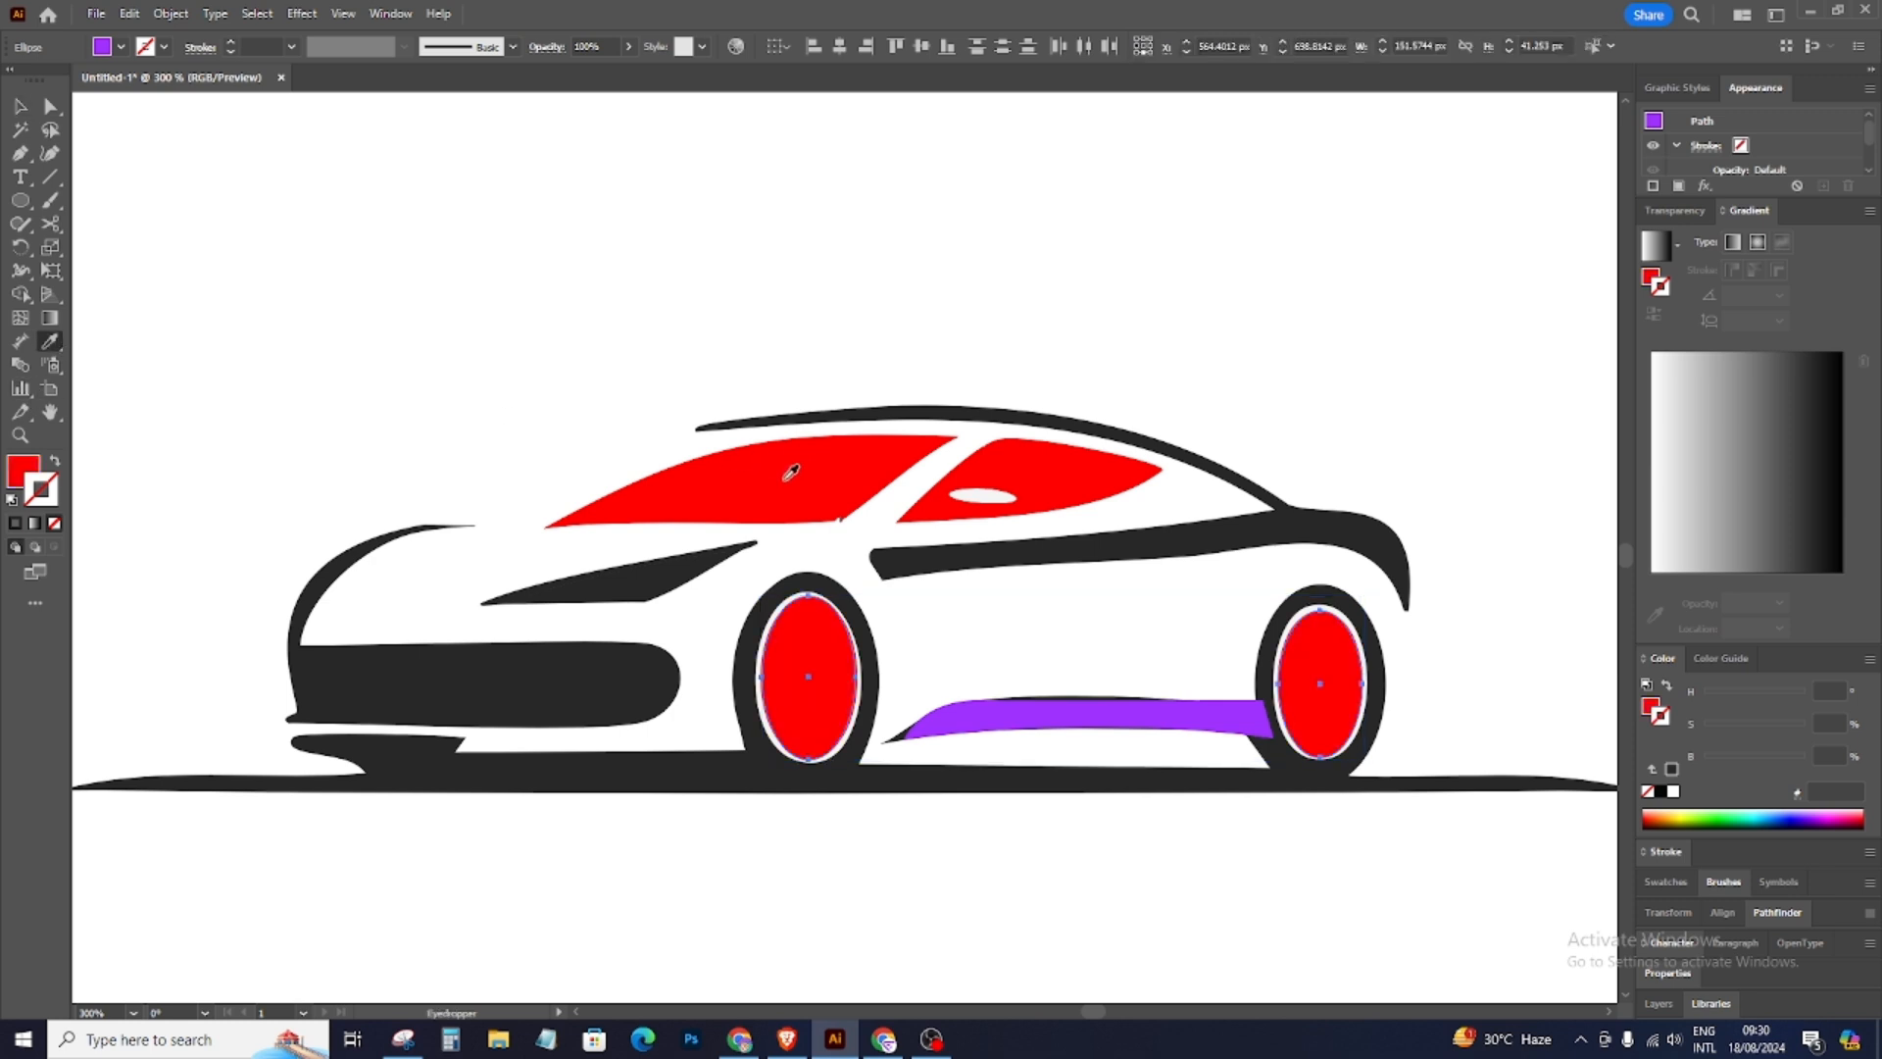
Step: Recolour the traced side skirt with the dark grey sampled from the car's upper side stripe
left_click(18, 106)
left_click(1067, 733)
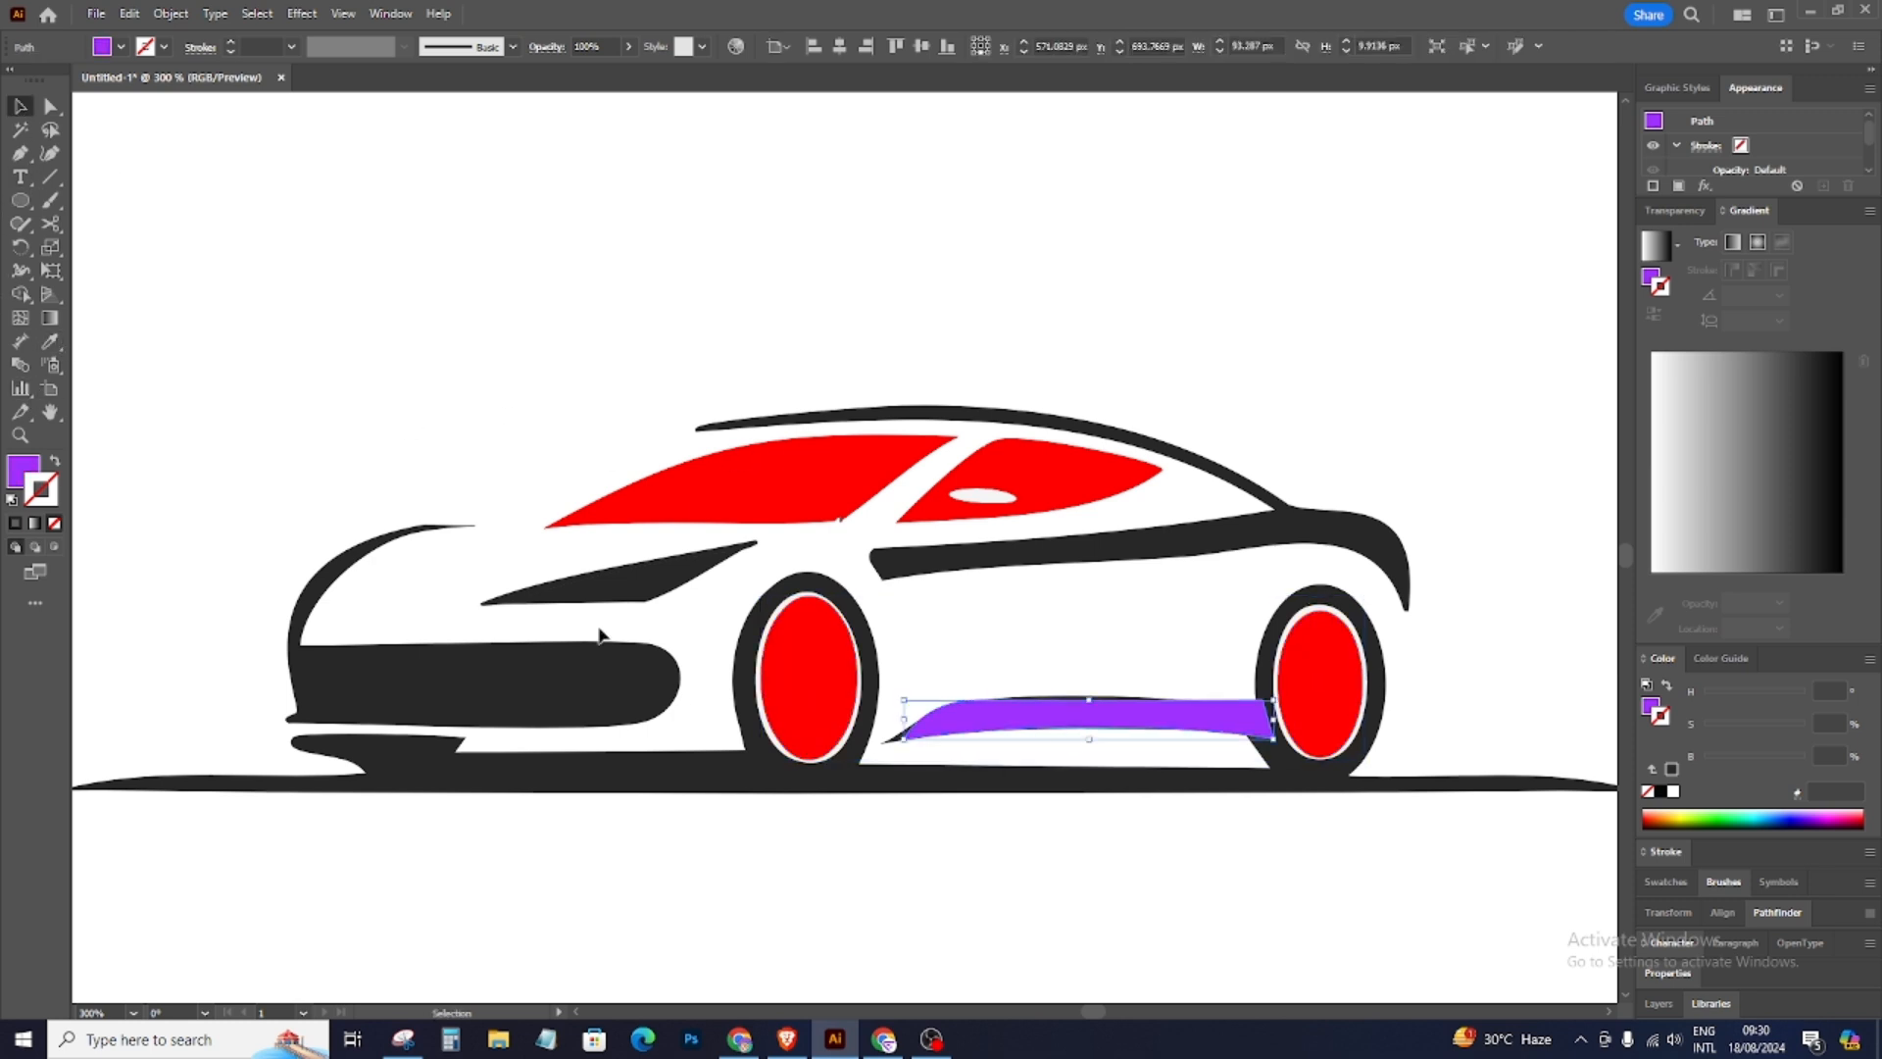
left_click(50, 341)
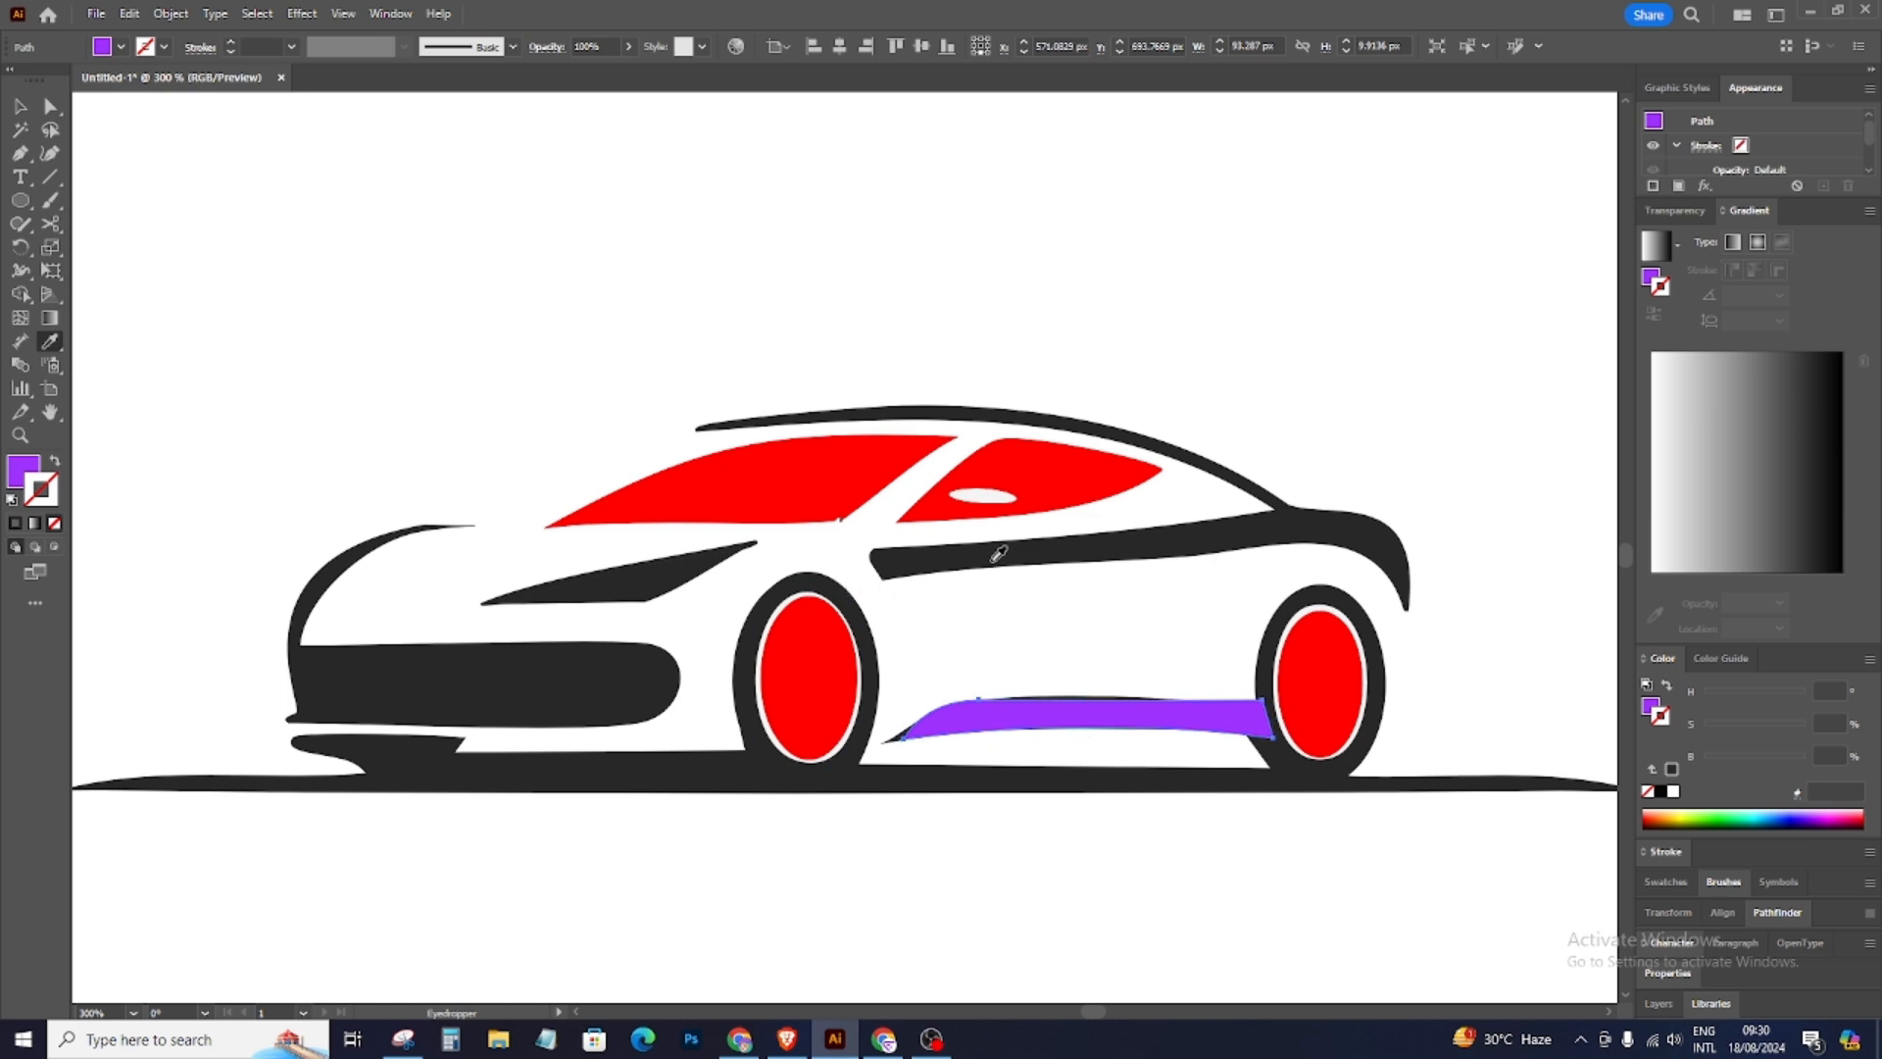
left_click(991, 561)
Step: Move the traced wheels and side skirt below the car to inspect them, and undo the move
left_click(20, 106)
left_click_drag(720, 599, 1470, 775)
left_click_drag(1344, 692, 1326, 914)
scroll(1455, 849, "down", 5)
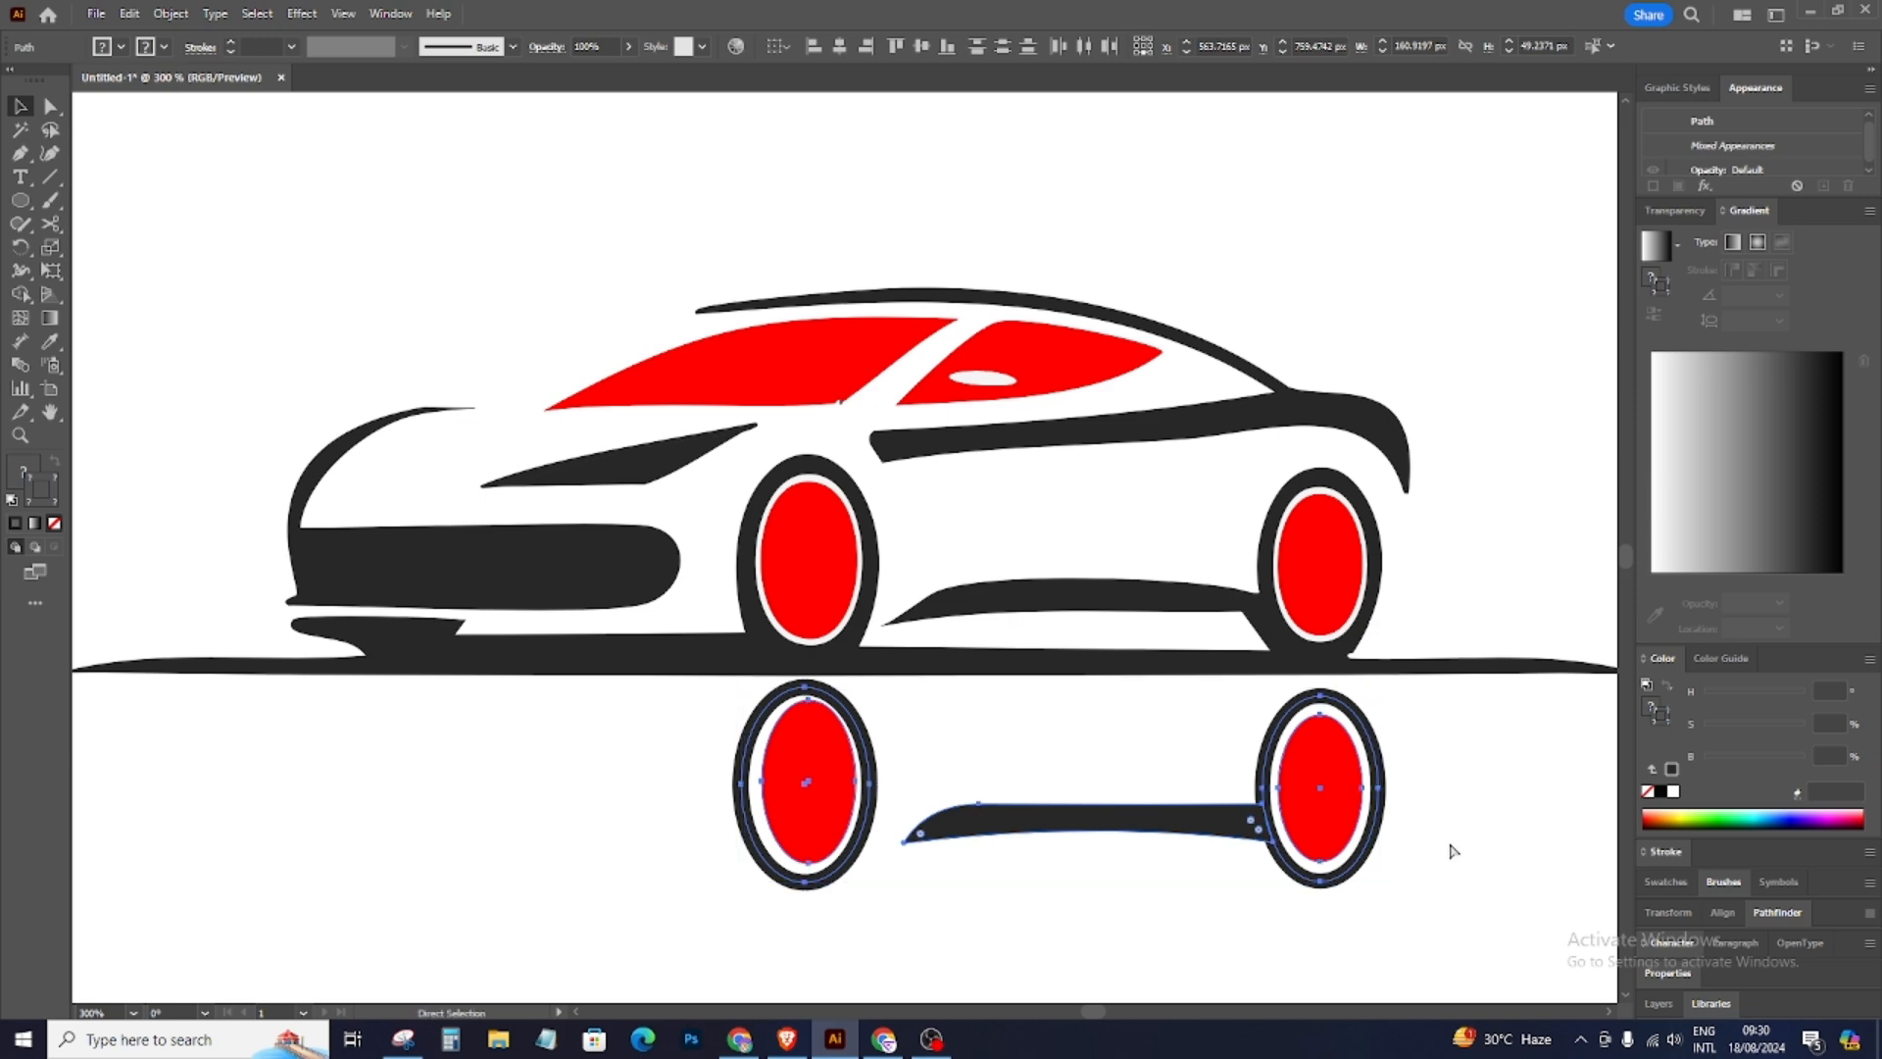
key("ctrl+z")
left_click(1373, 848)
left_click(799, 542)
left_click(1059, 816)
Step: Trace the hood's outer front curve and the outline of the dark front bumper with the Pen tool
scroll(1041, 807, "up", 3)
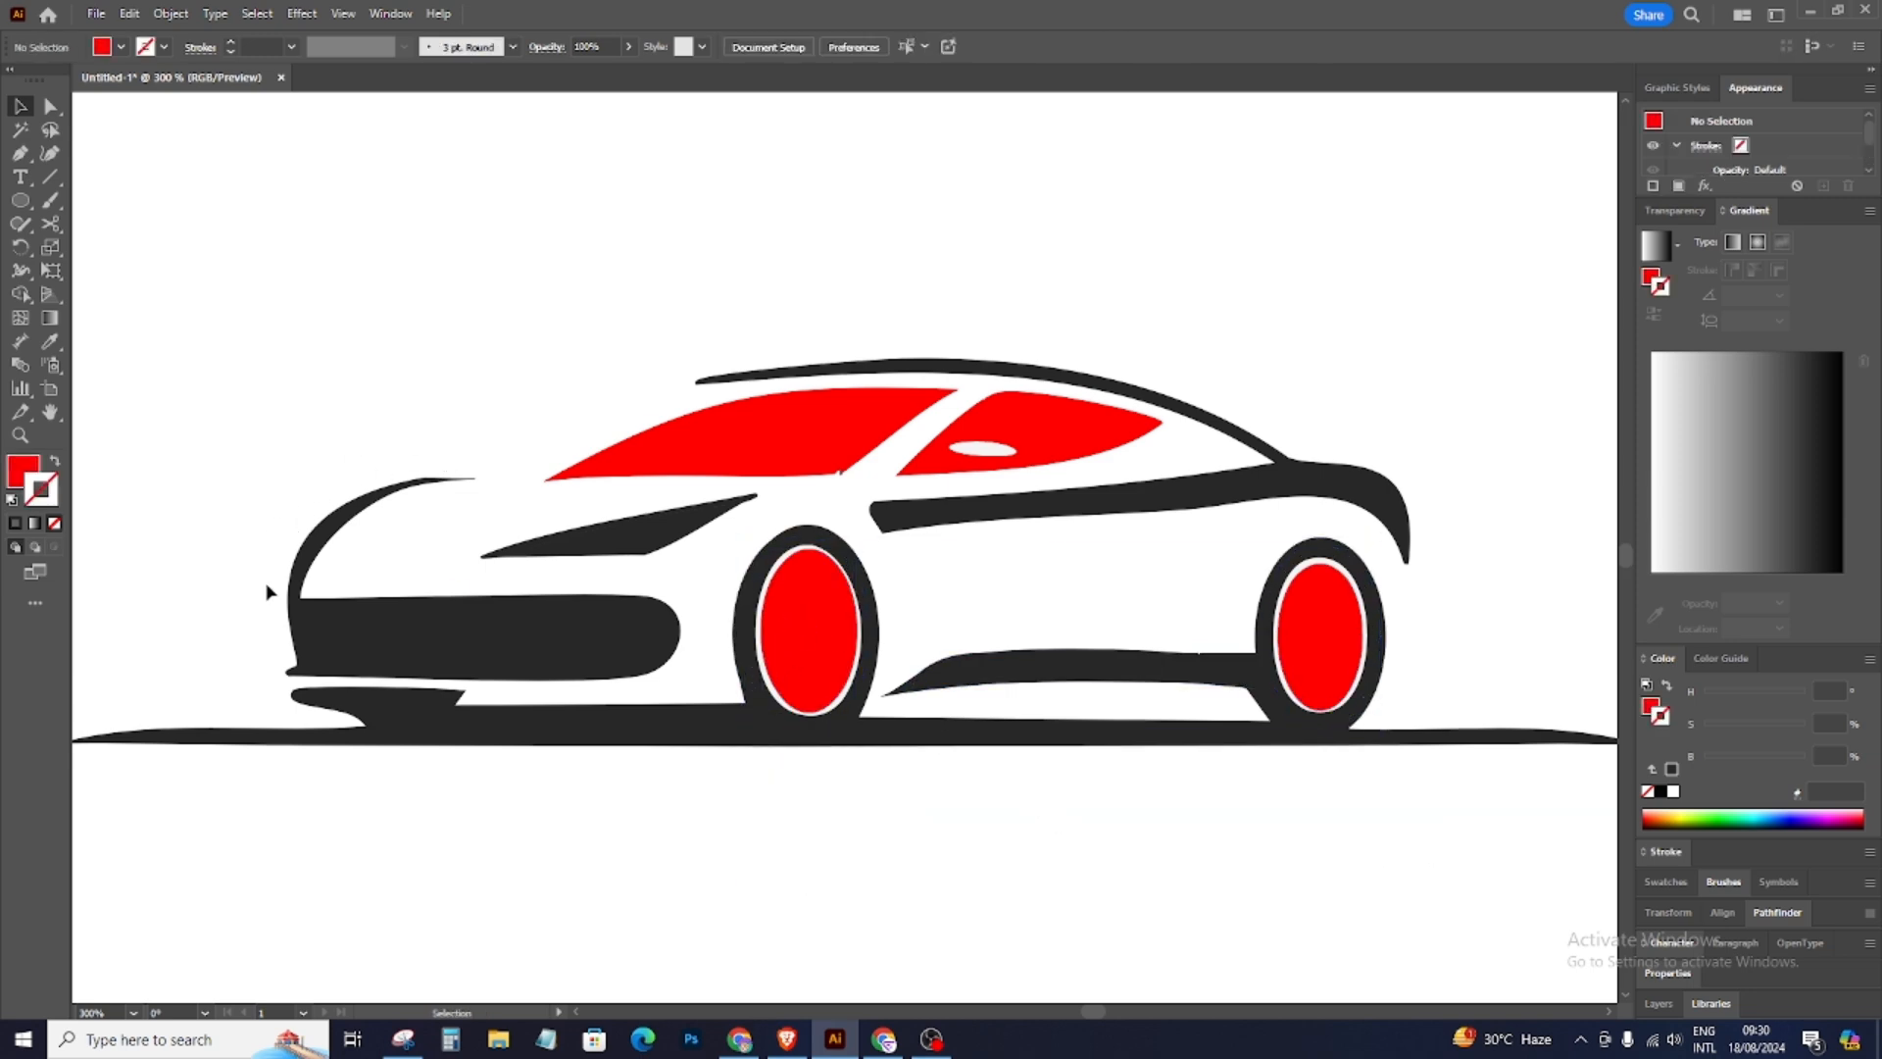
key("ctrl+equal")
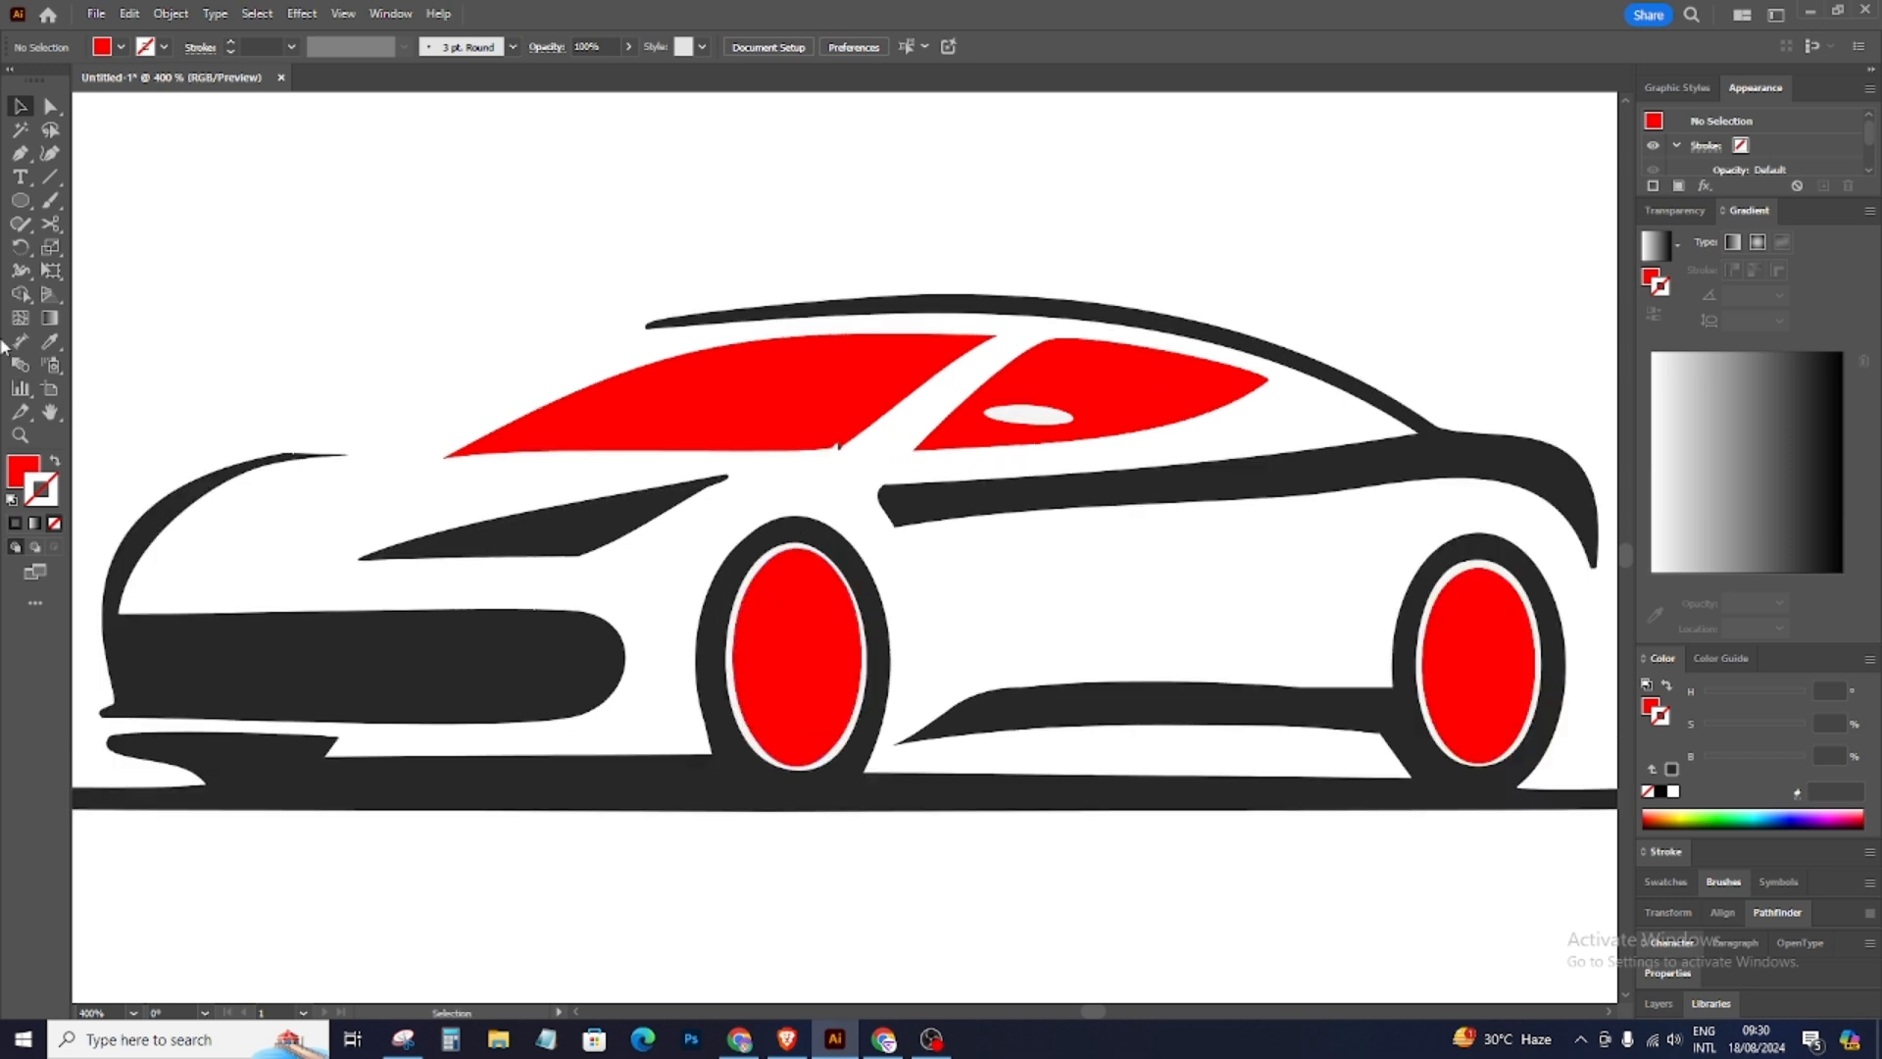
left_click(19, 153)
left_click(346, 451)
left_click_drag(101, 618, 477, 814)
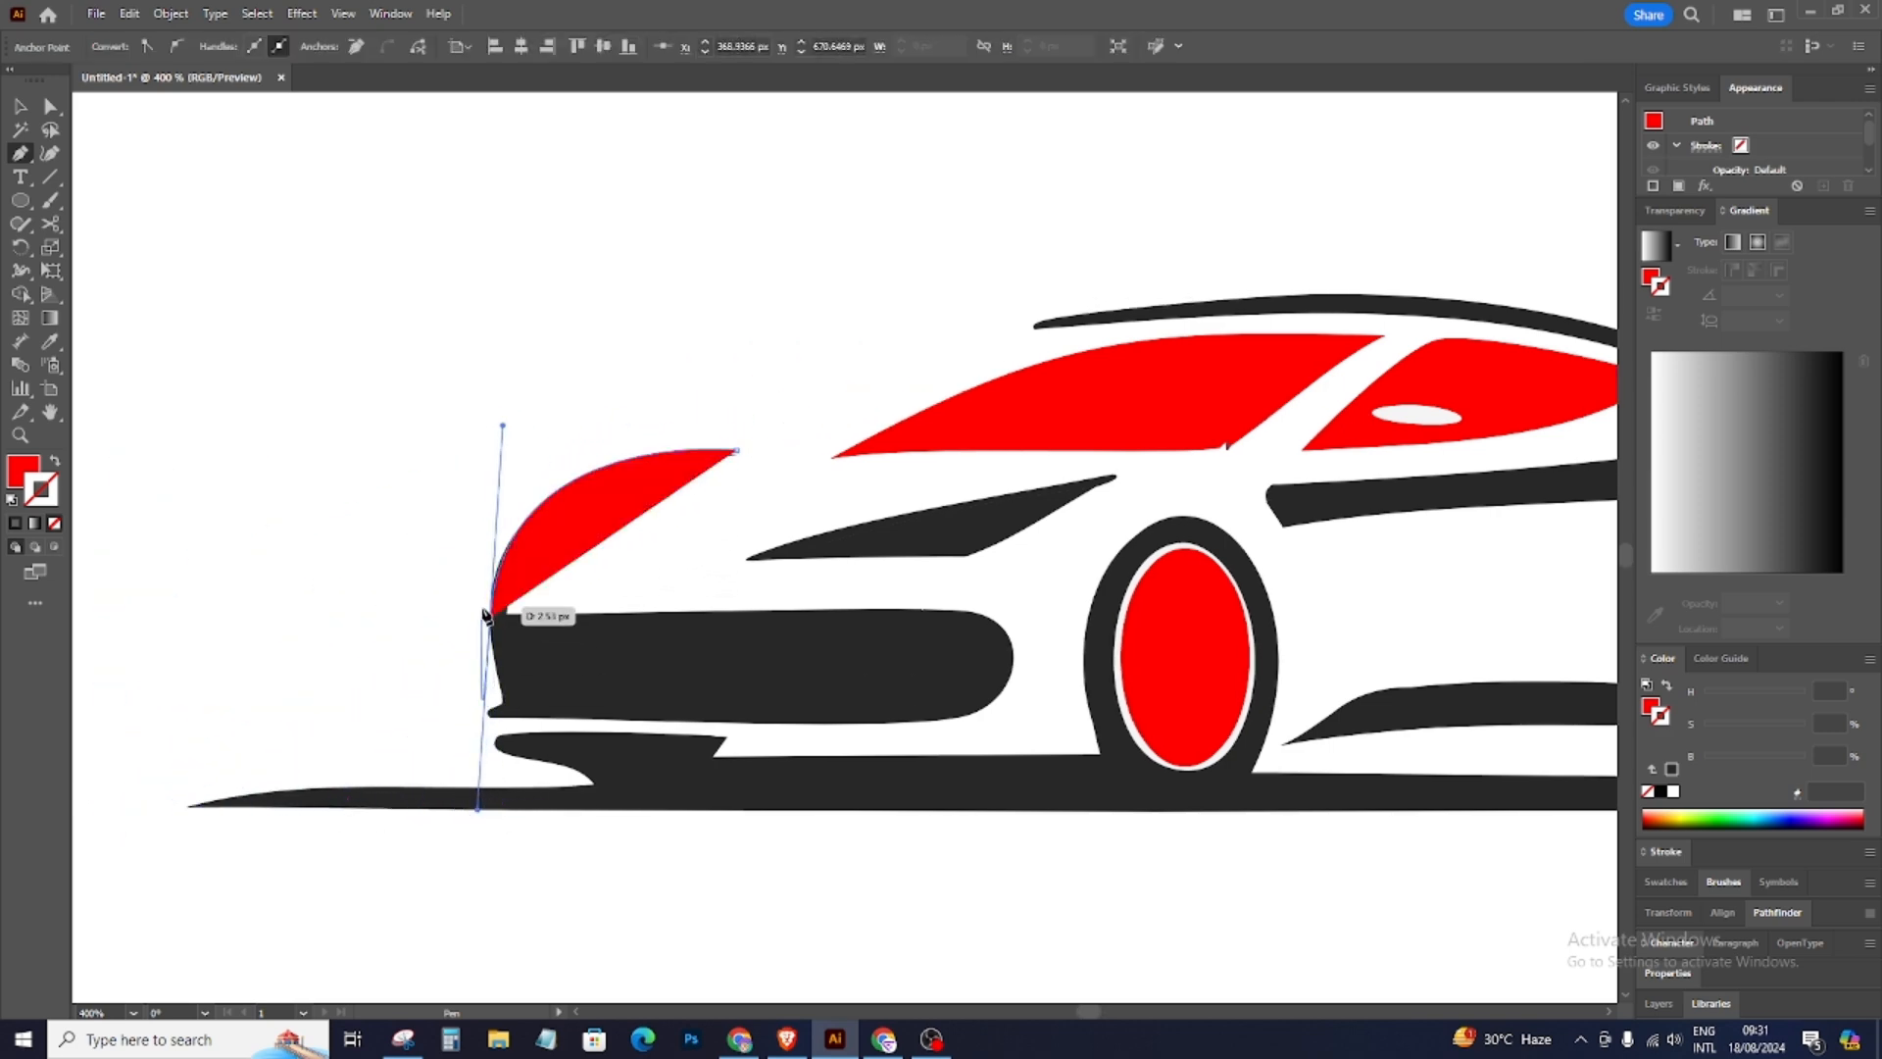
left_click_drag(493, 700, 1010, 622)
left_click(1012, 613)
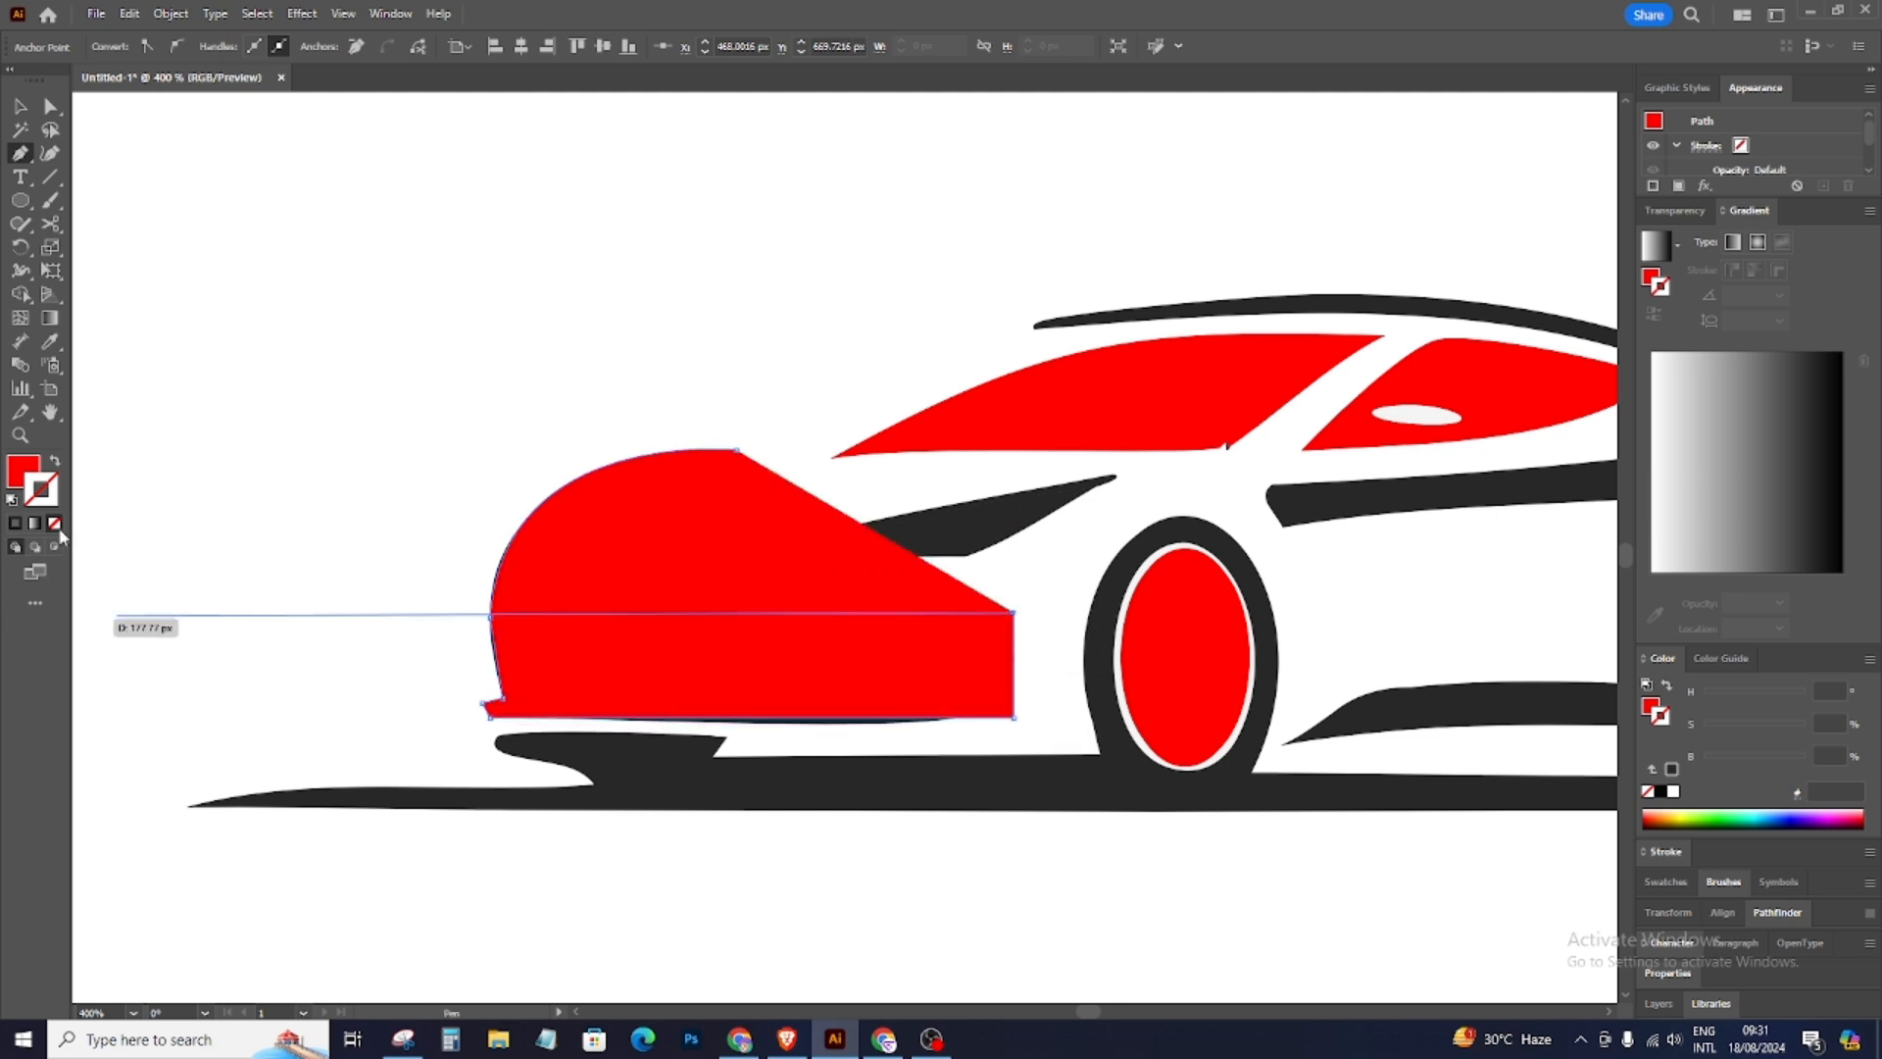
Step: Remove the front path's fill and close it along the bumper's upper edge and the inner hood curve
key("x")
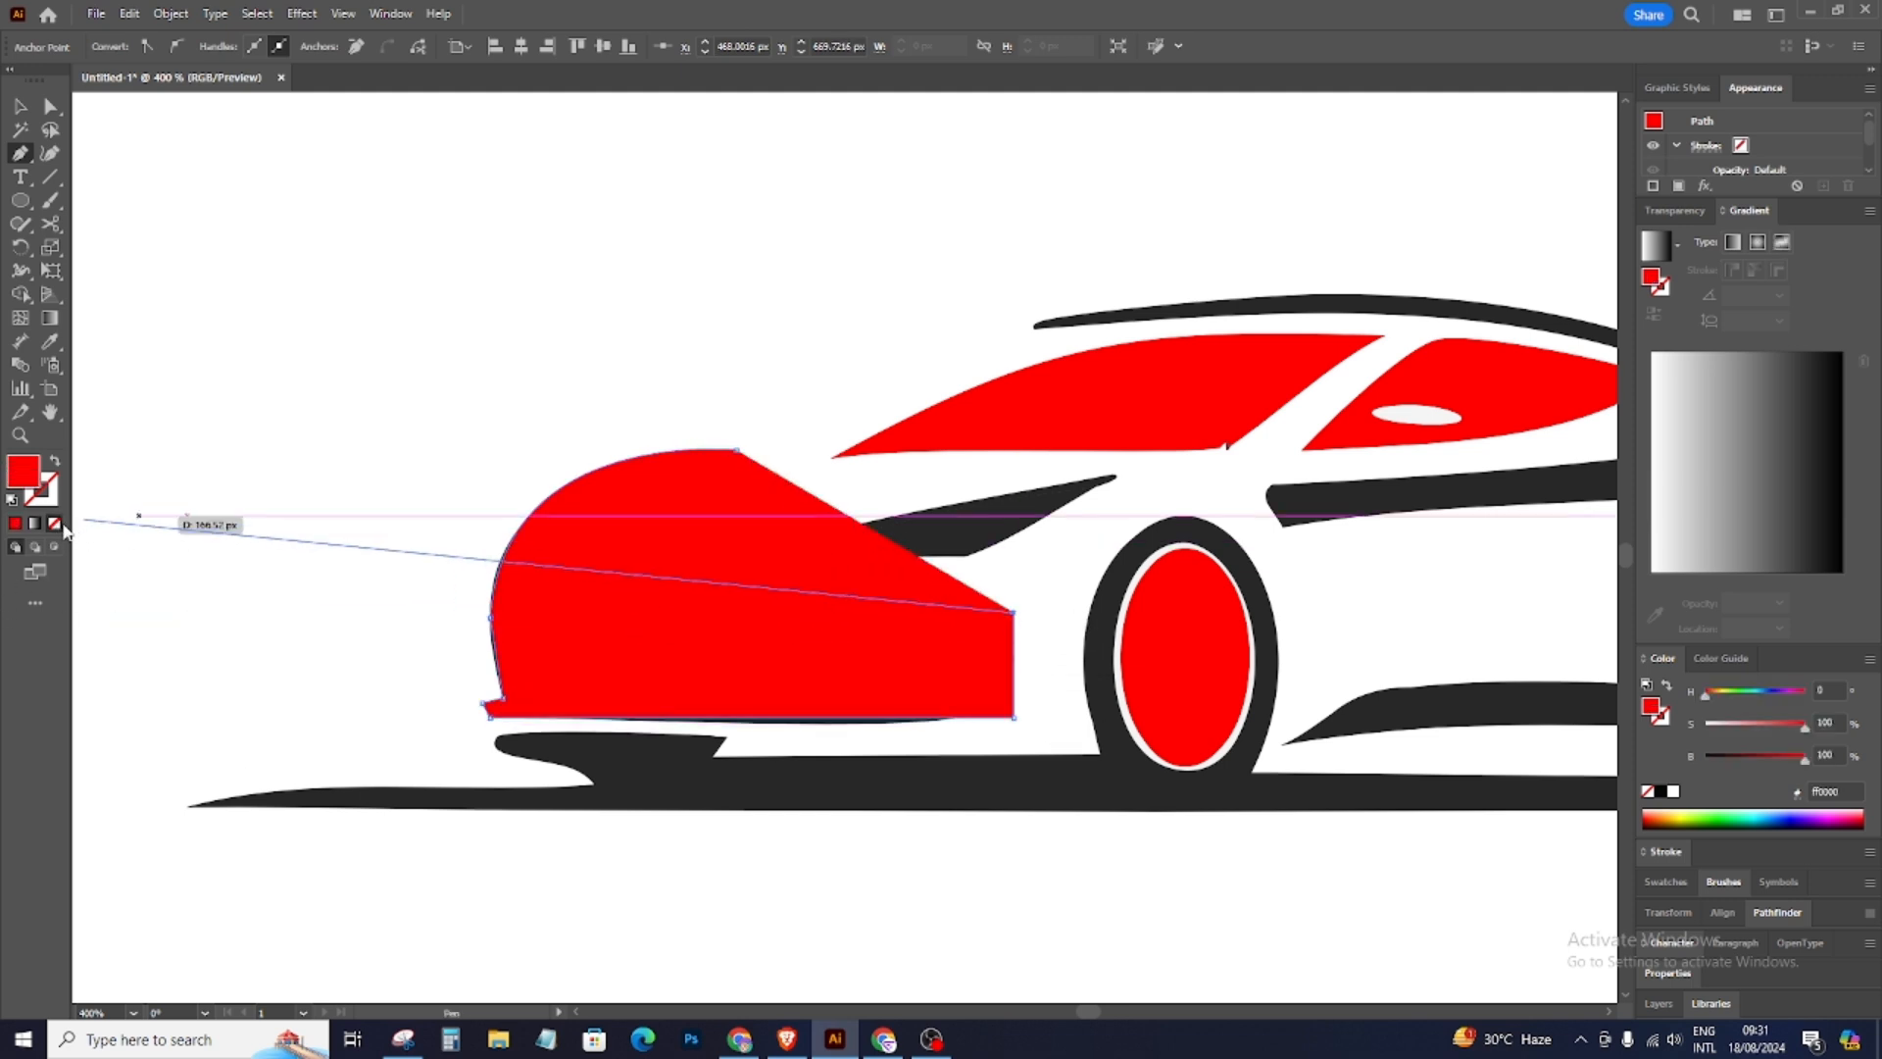
left_click(55, 523)
left_click(505, 613)
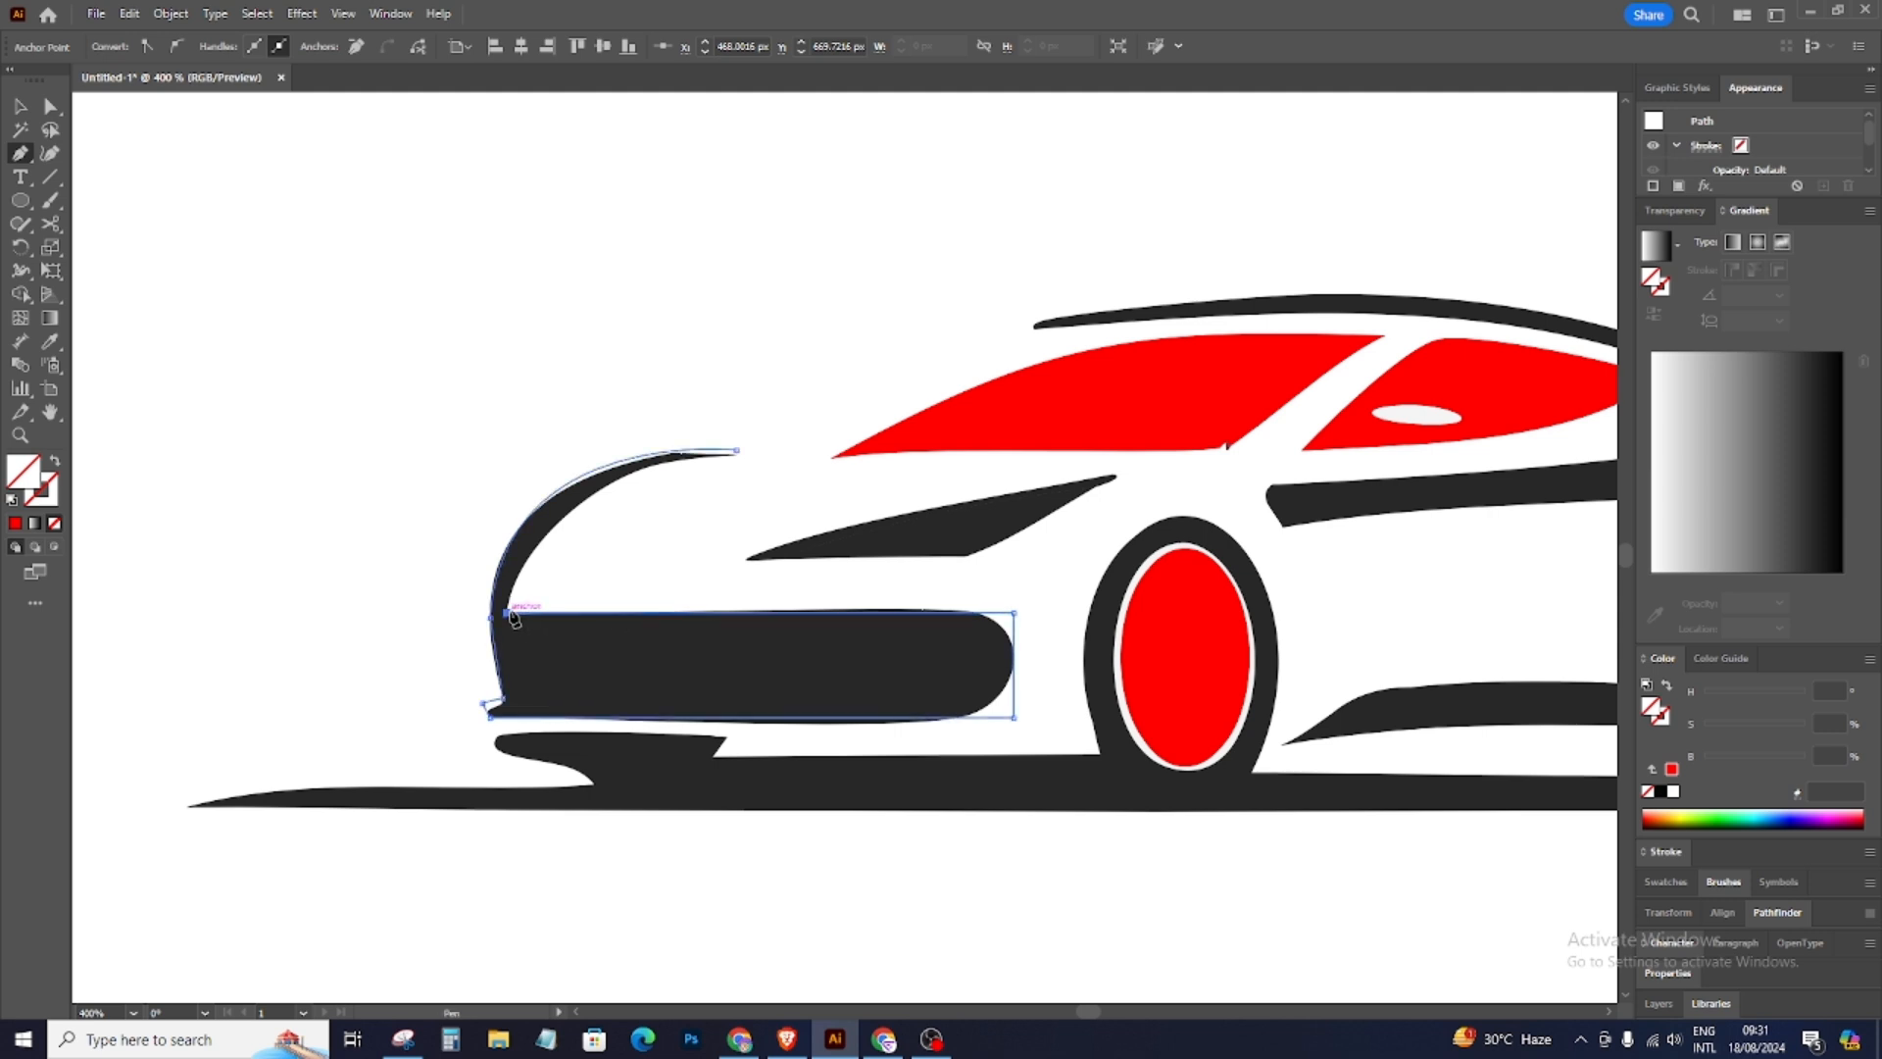
left_click(736, 452)
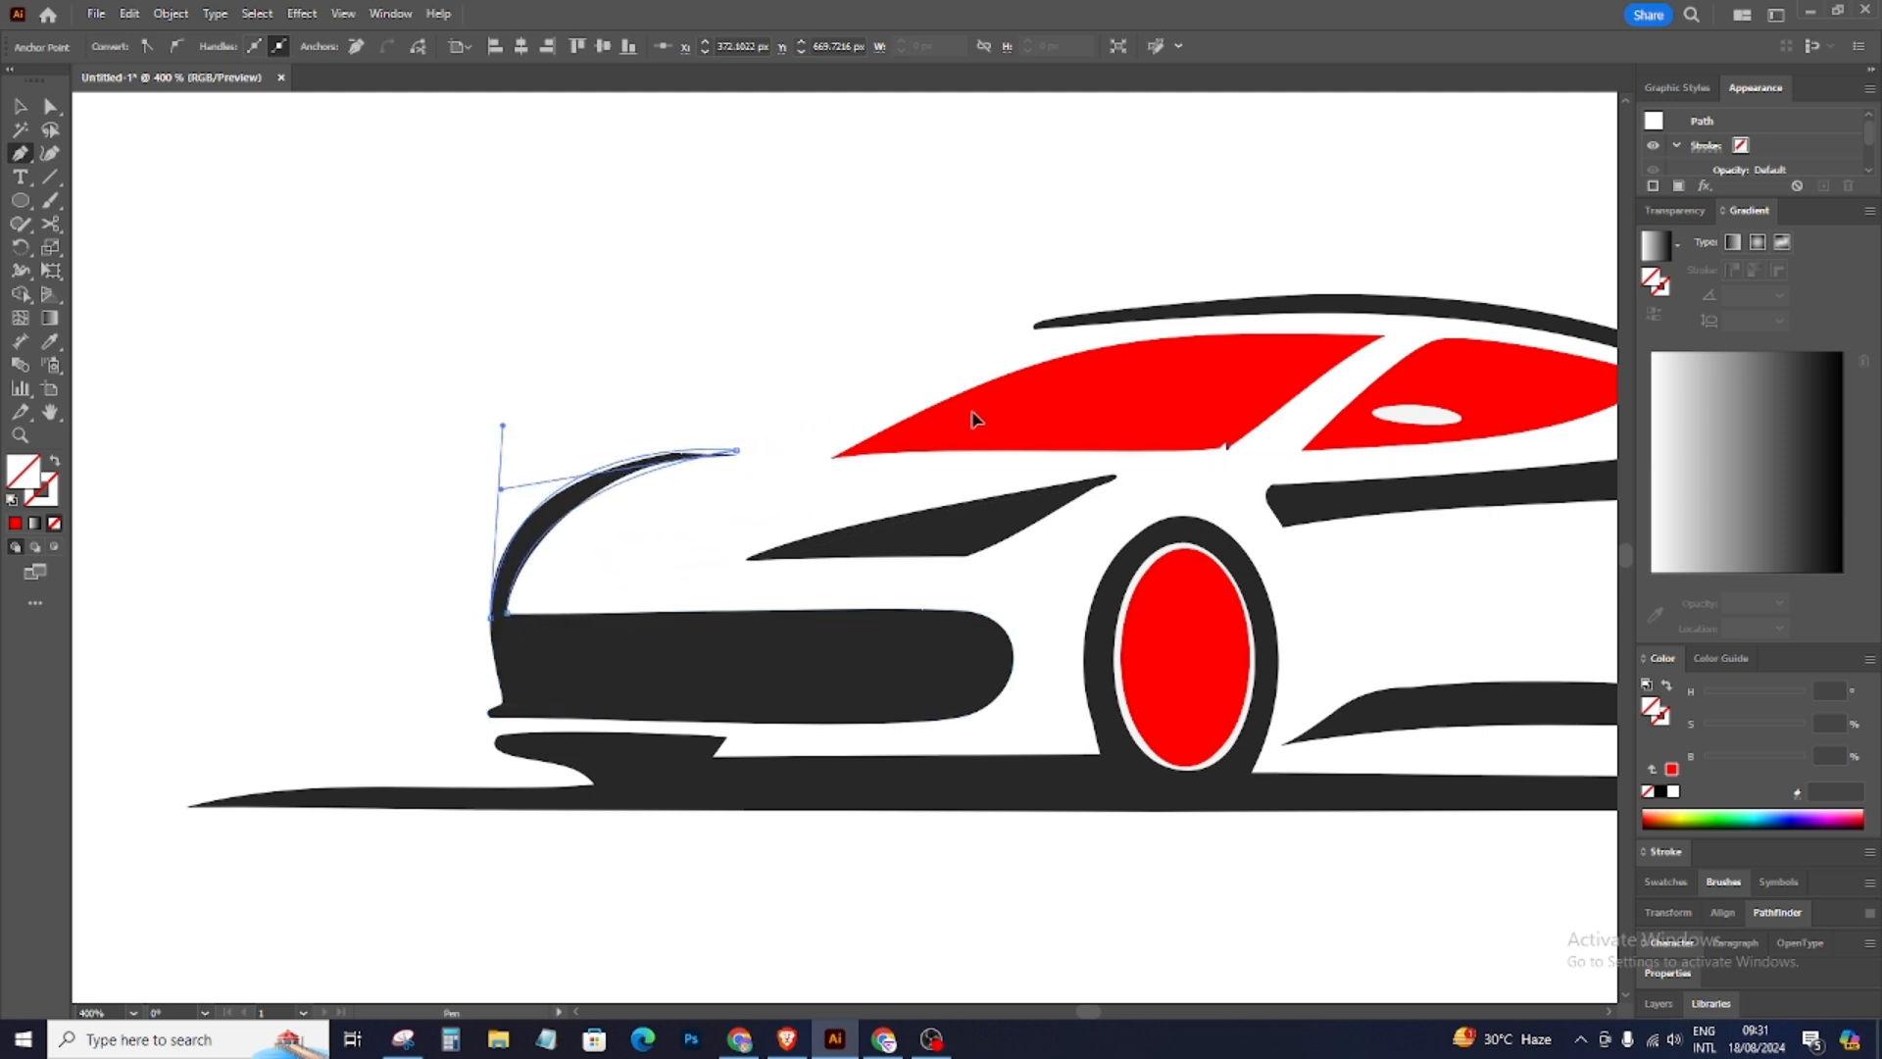
left_click(51, 106)
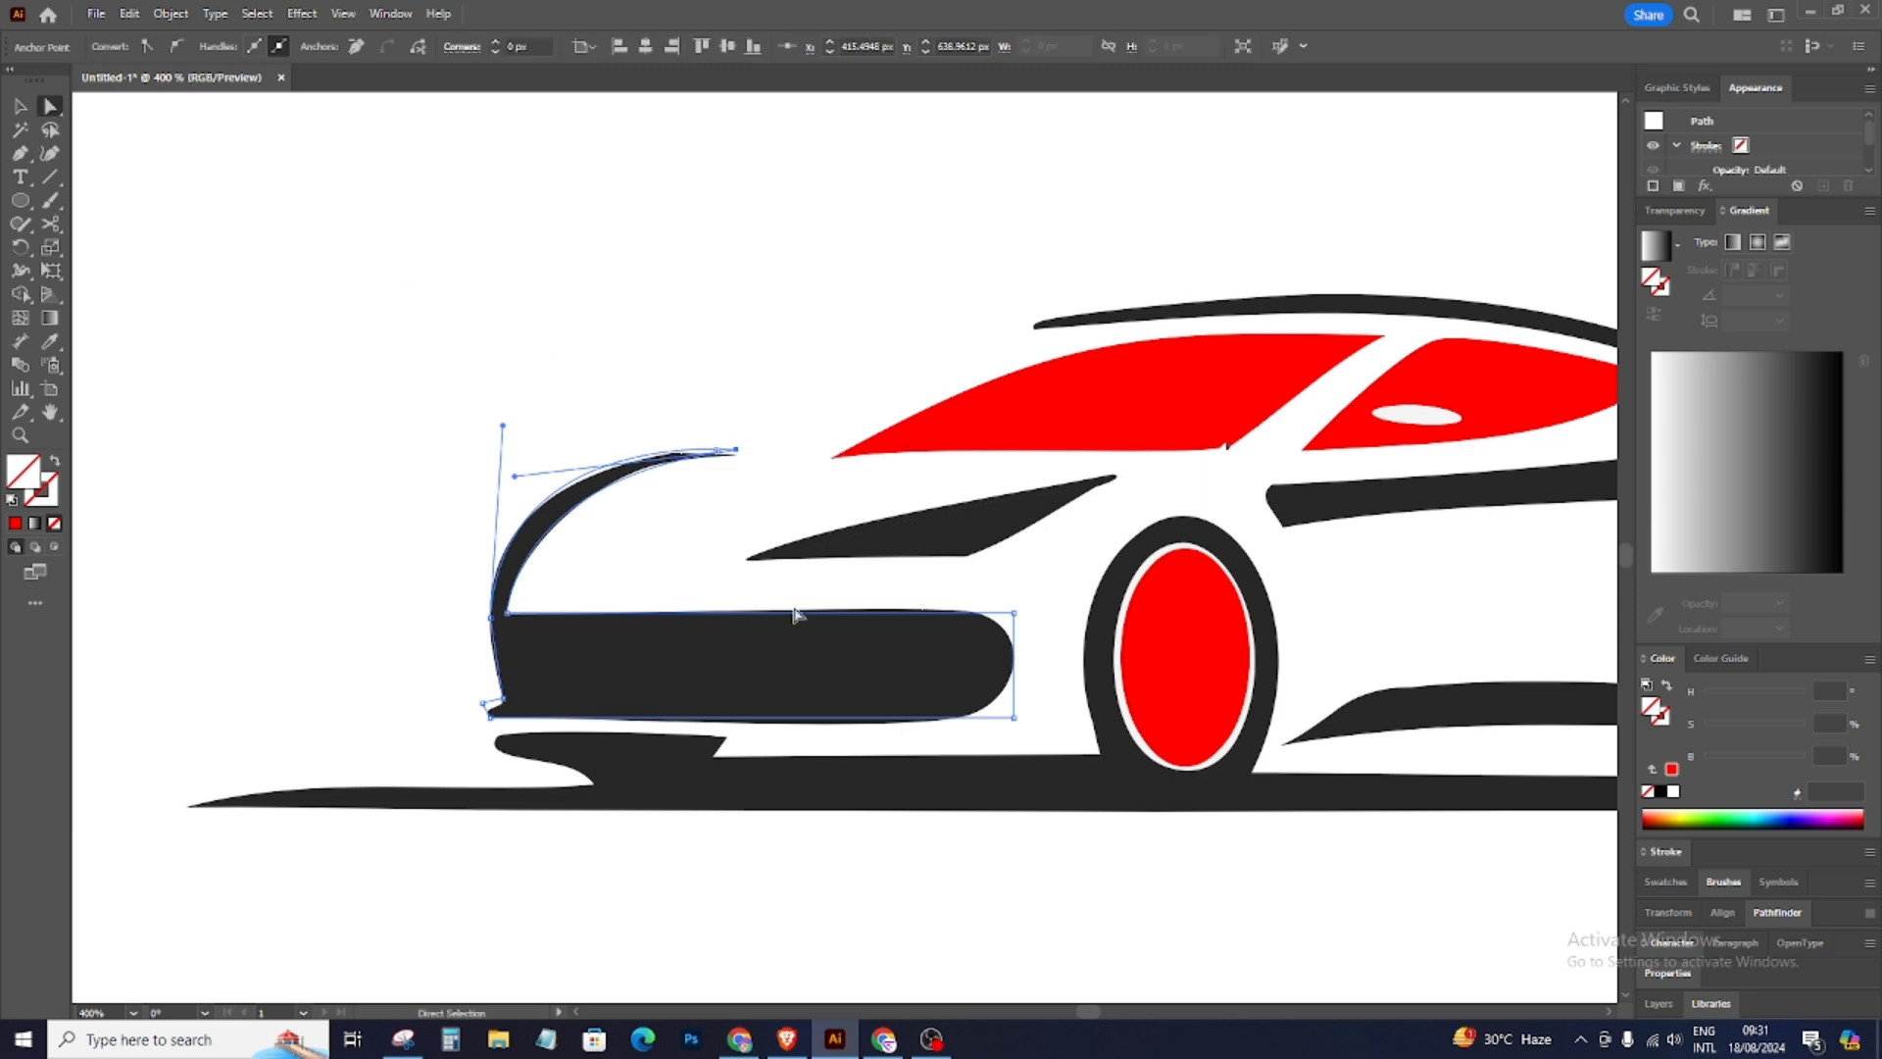
left_click(23, 110)
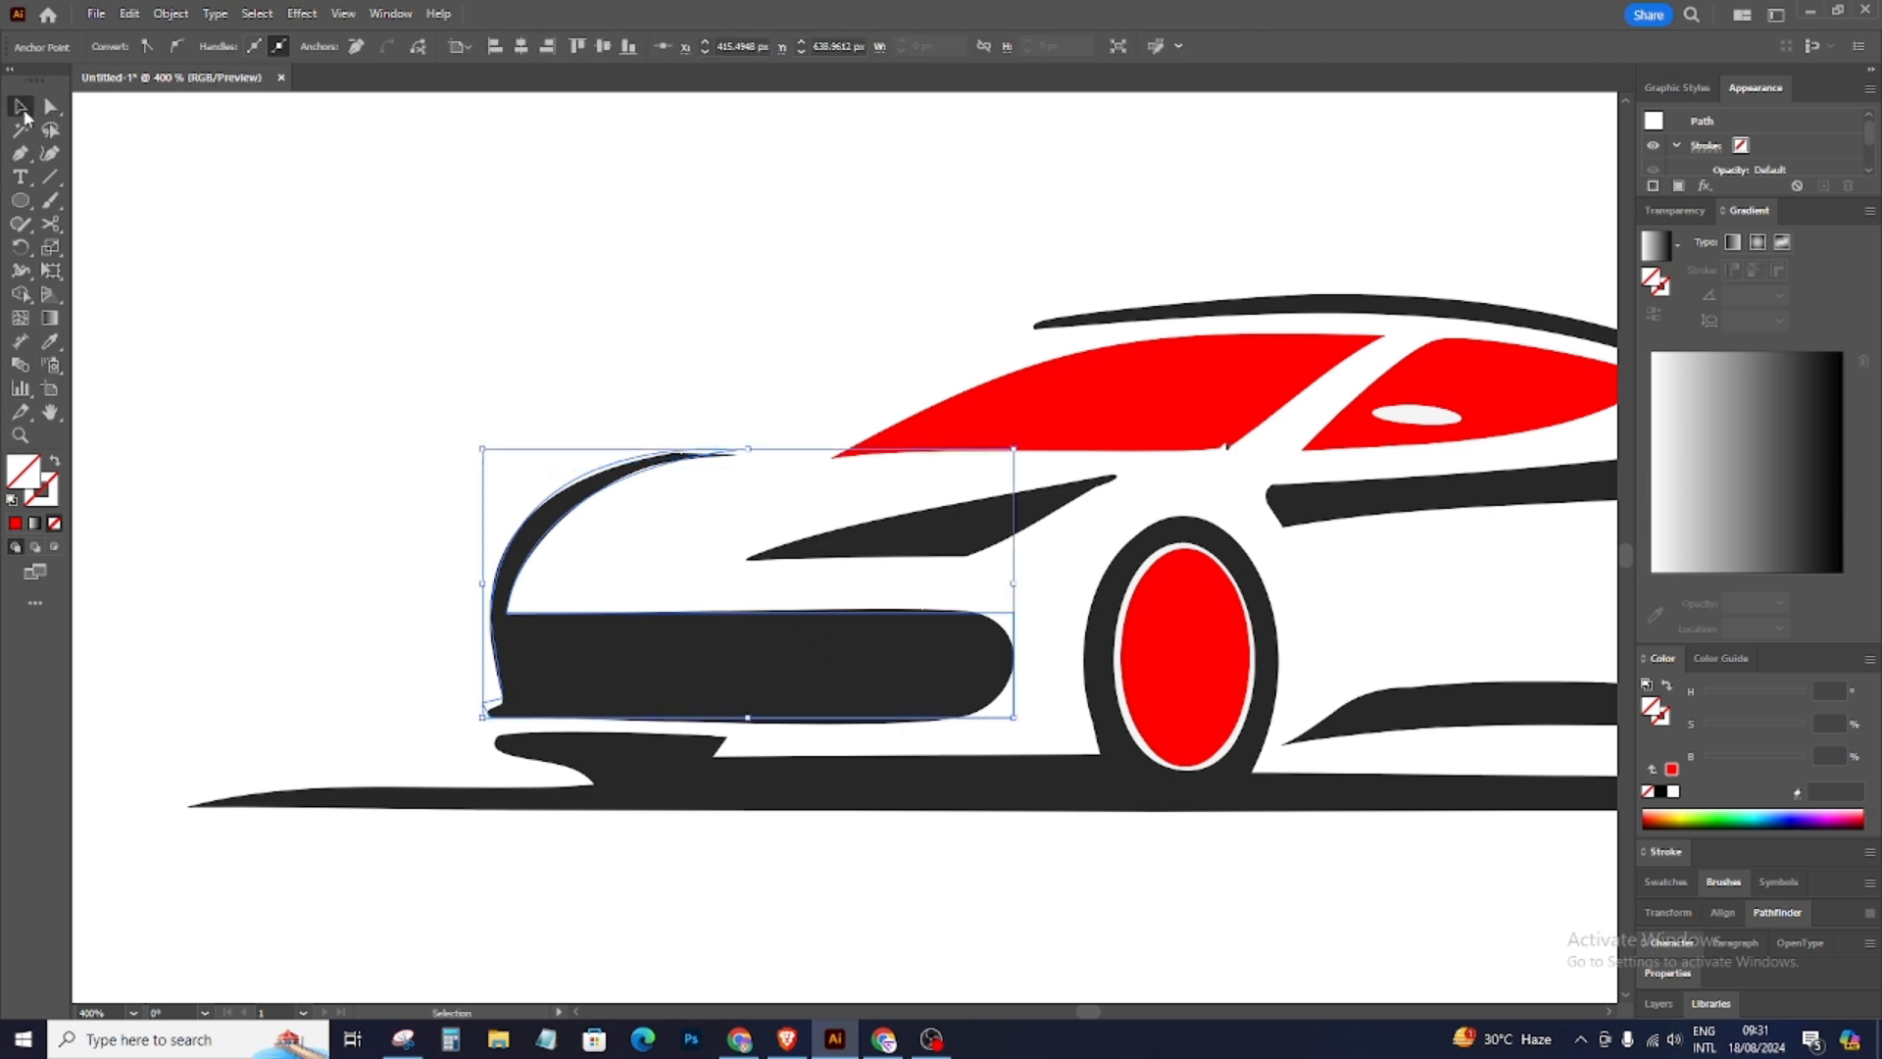
Step: Fill the traced hood curve and front bumper path with the red sampled from the front wheel
left_click(967, 612)
left_click(1015, 614)
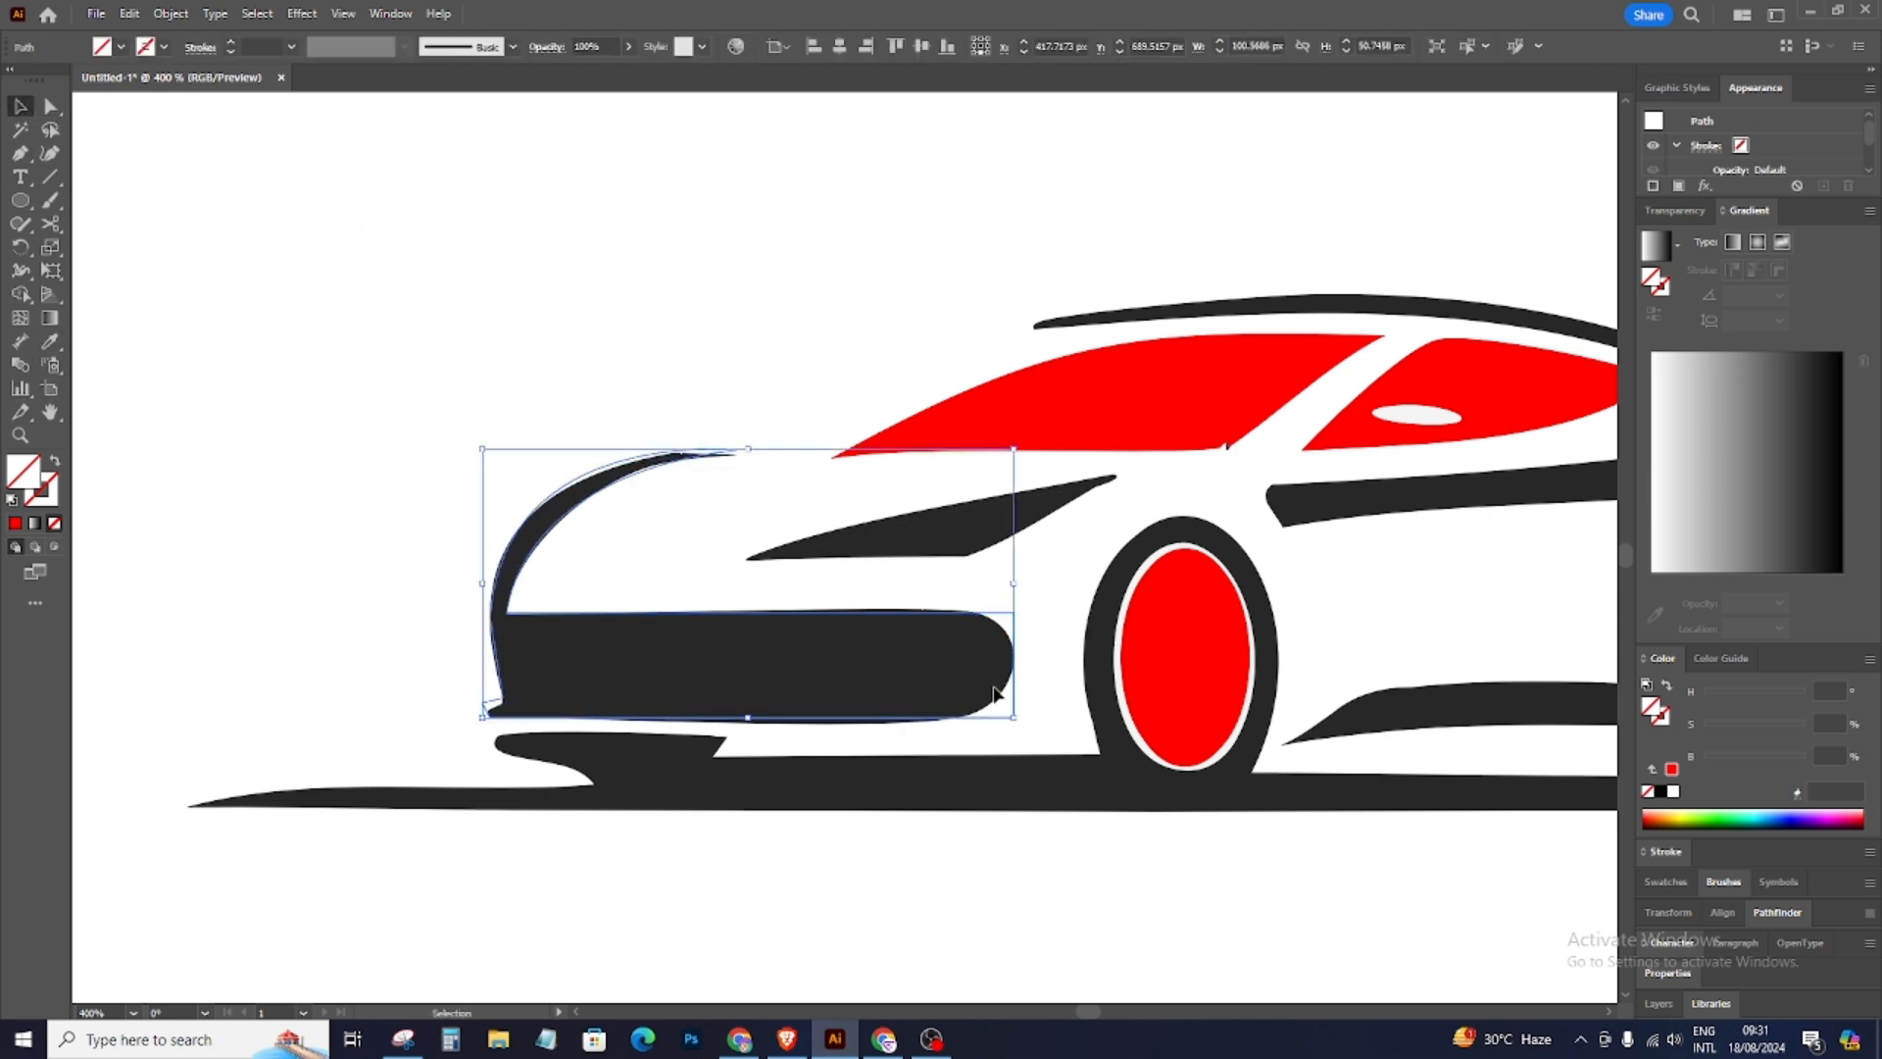
left_click(51, 106)
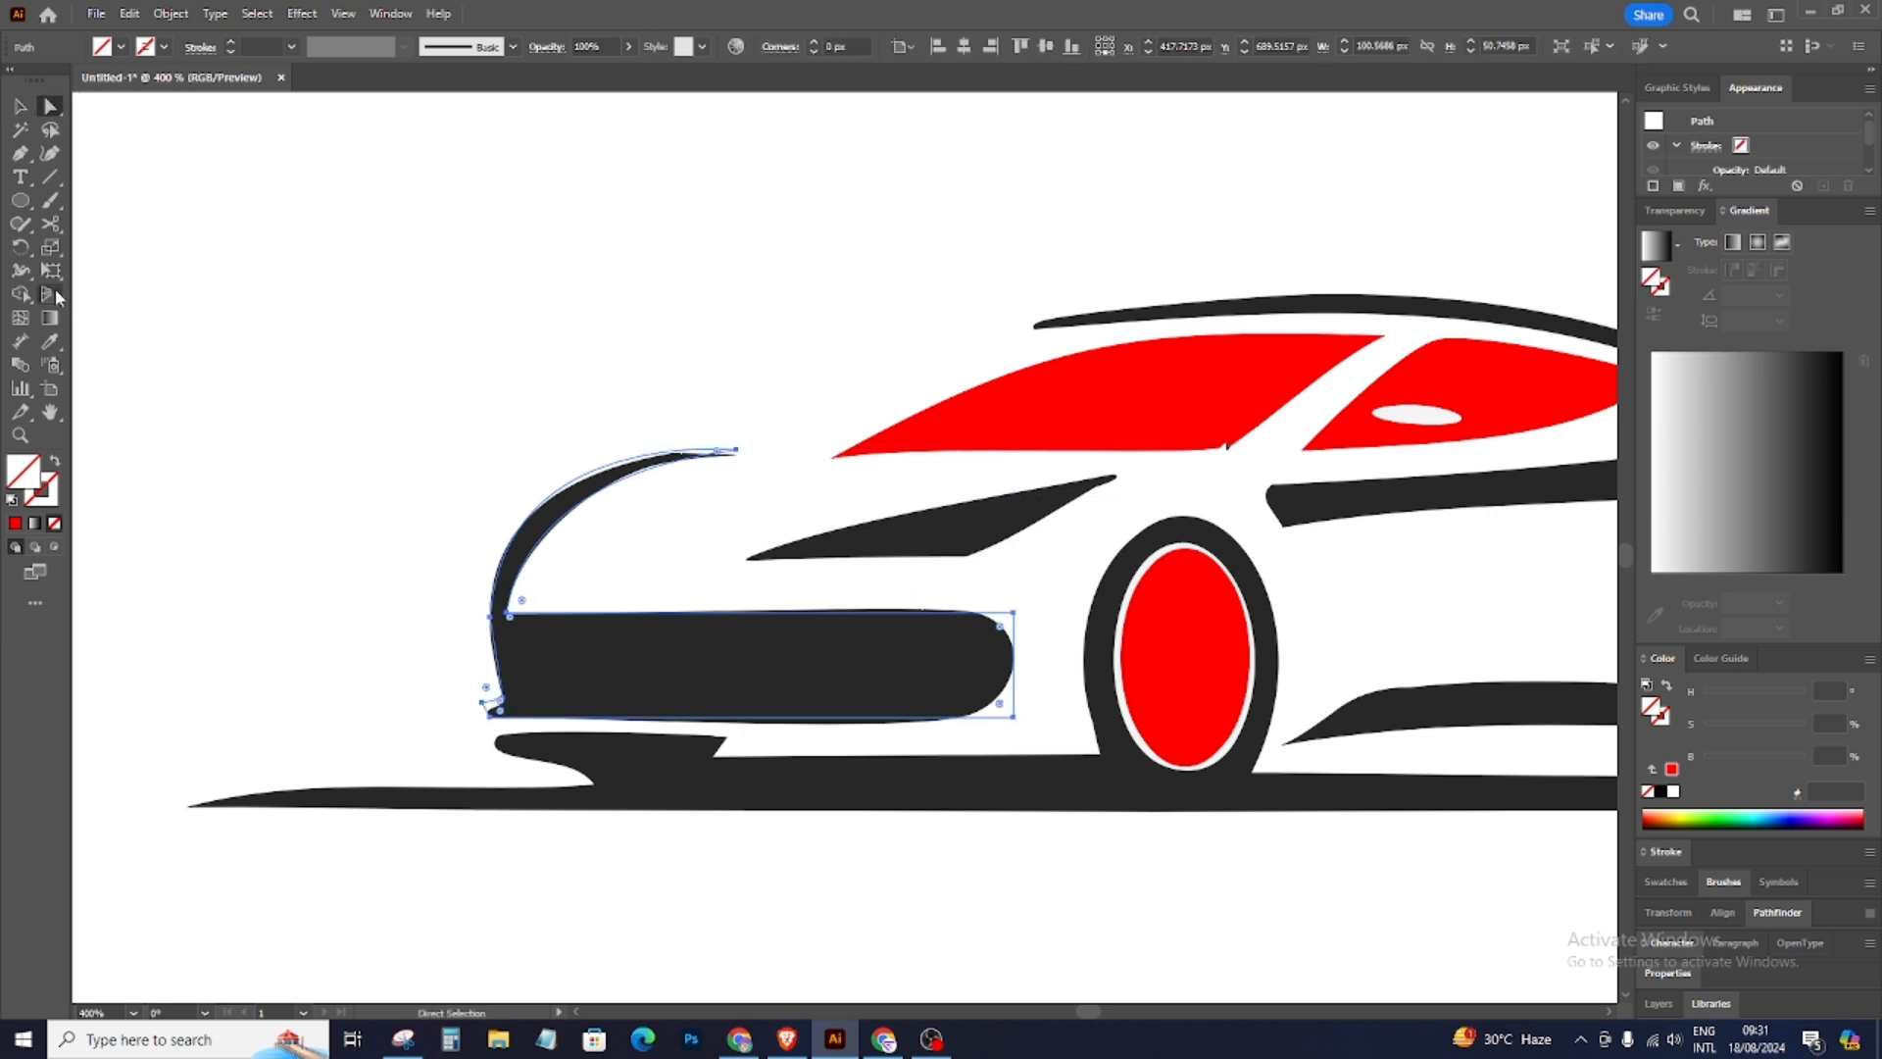
left_click(50, 342)
left_click(1214, 664)
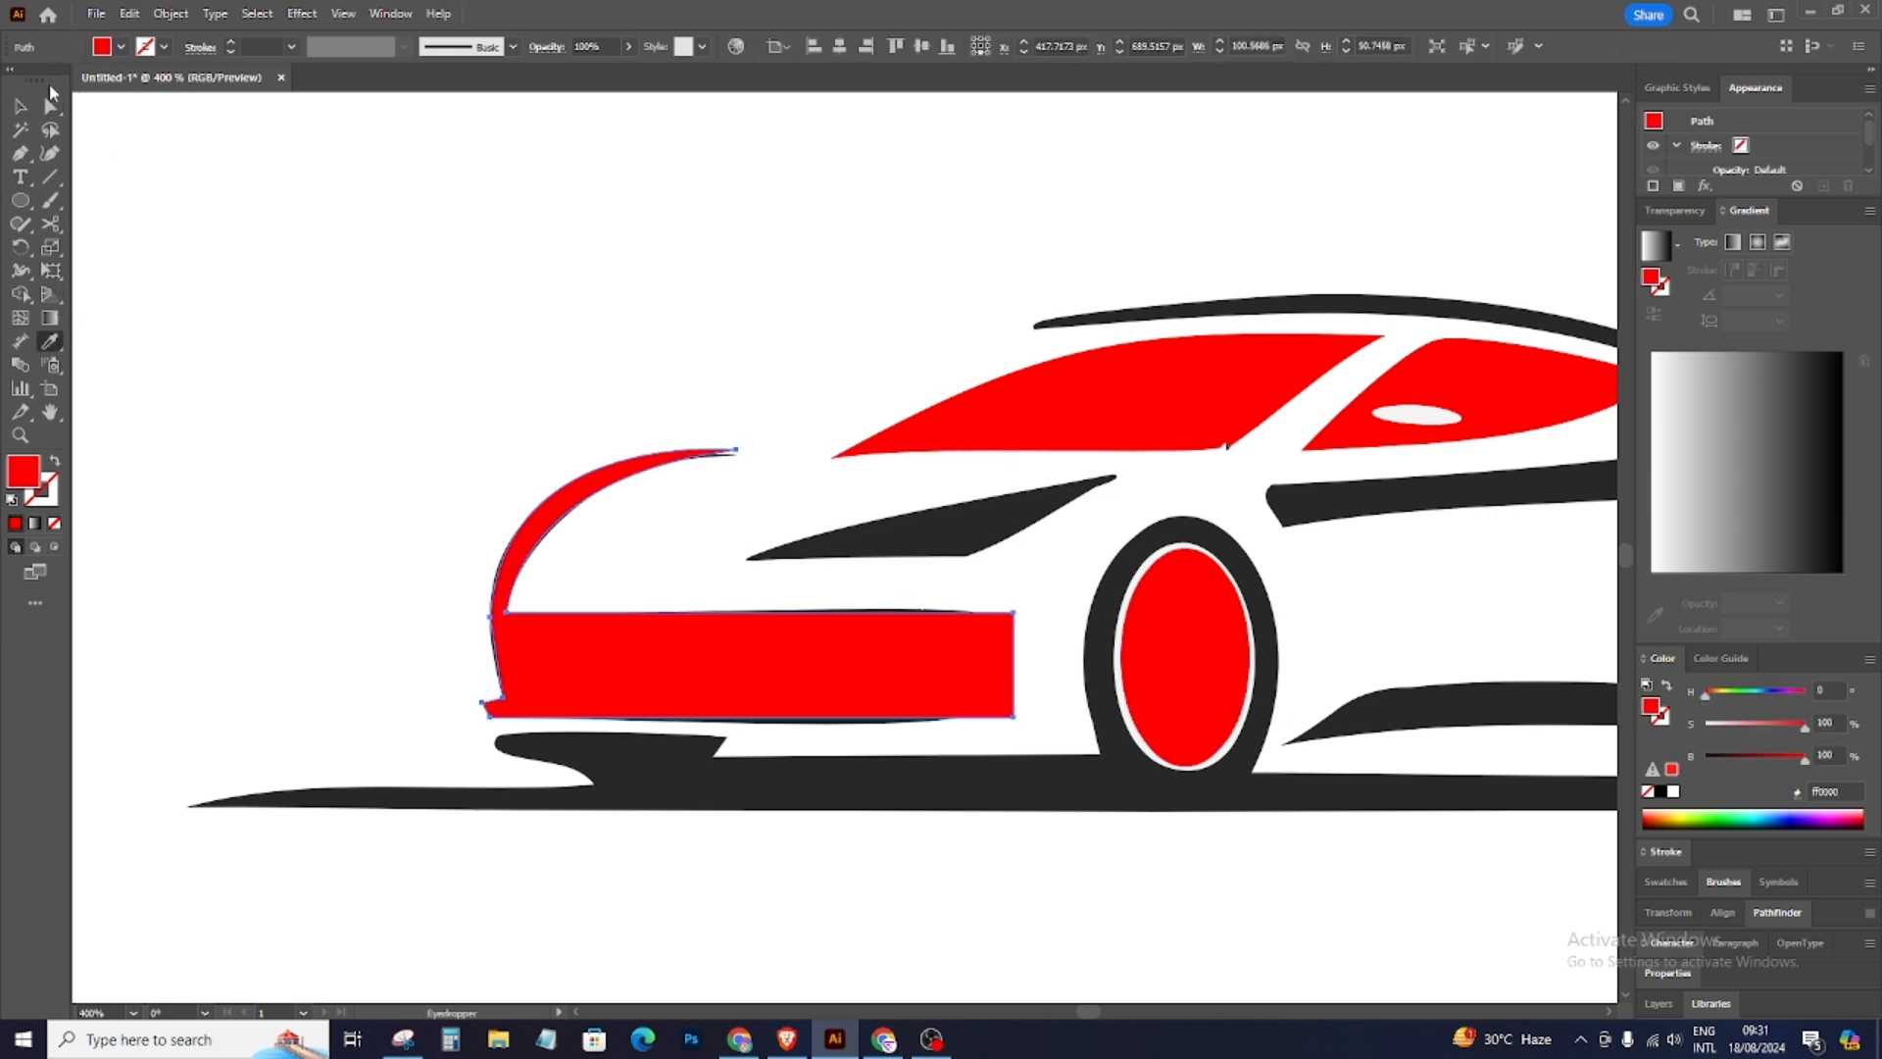
Step: Move the red bumper shape slightly down to compare it with the original artwork, and undo the move
left_click(22, 105)
left_click_drag(958, 622, 923, 694)
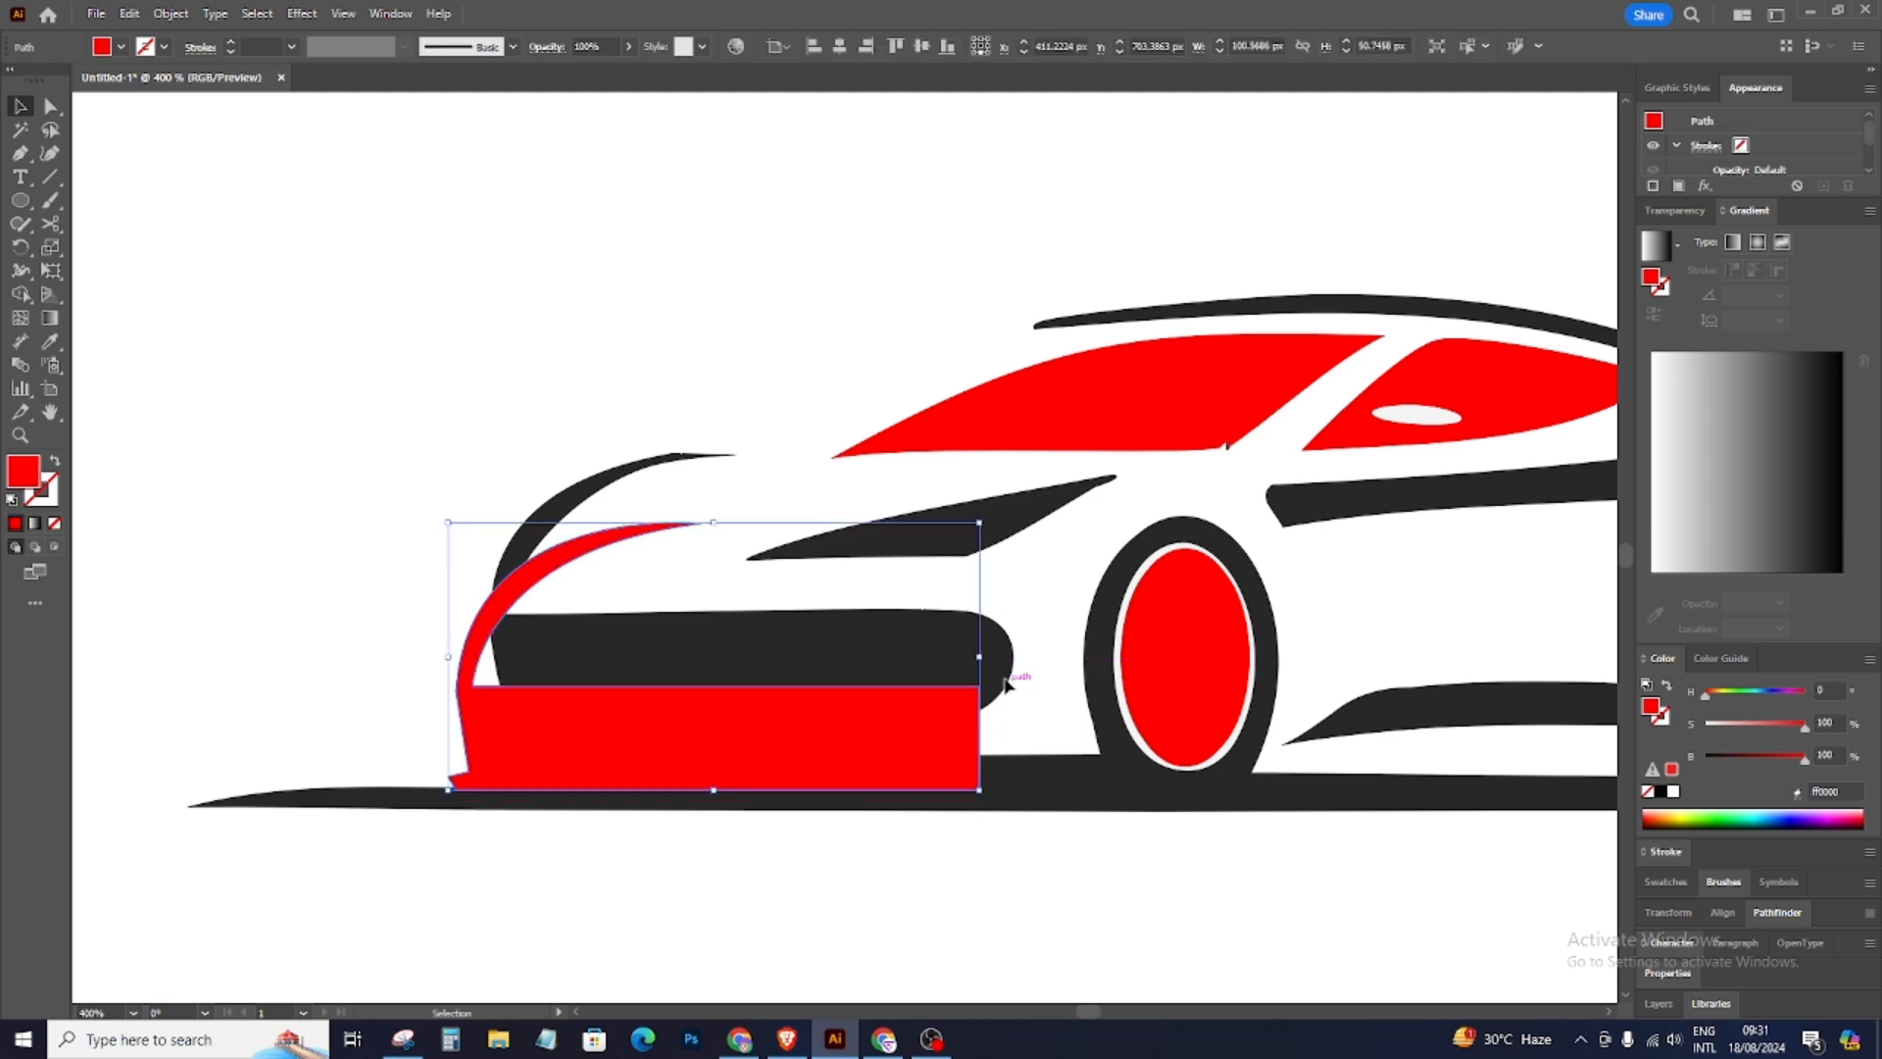
key("ctrl+z")
Step: Round both corners at the bumper shape's end near the front wheel to a radius of about 9.9 px
left_click(51, 106)
left_click(810, 360)
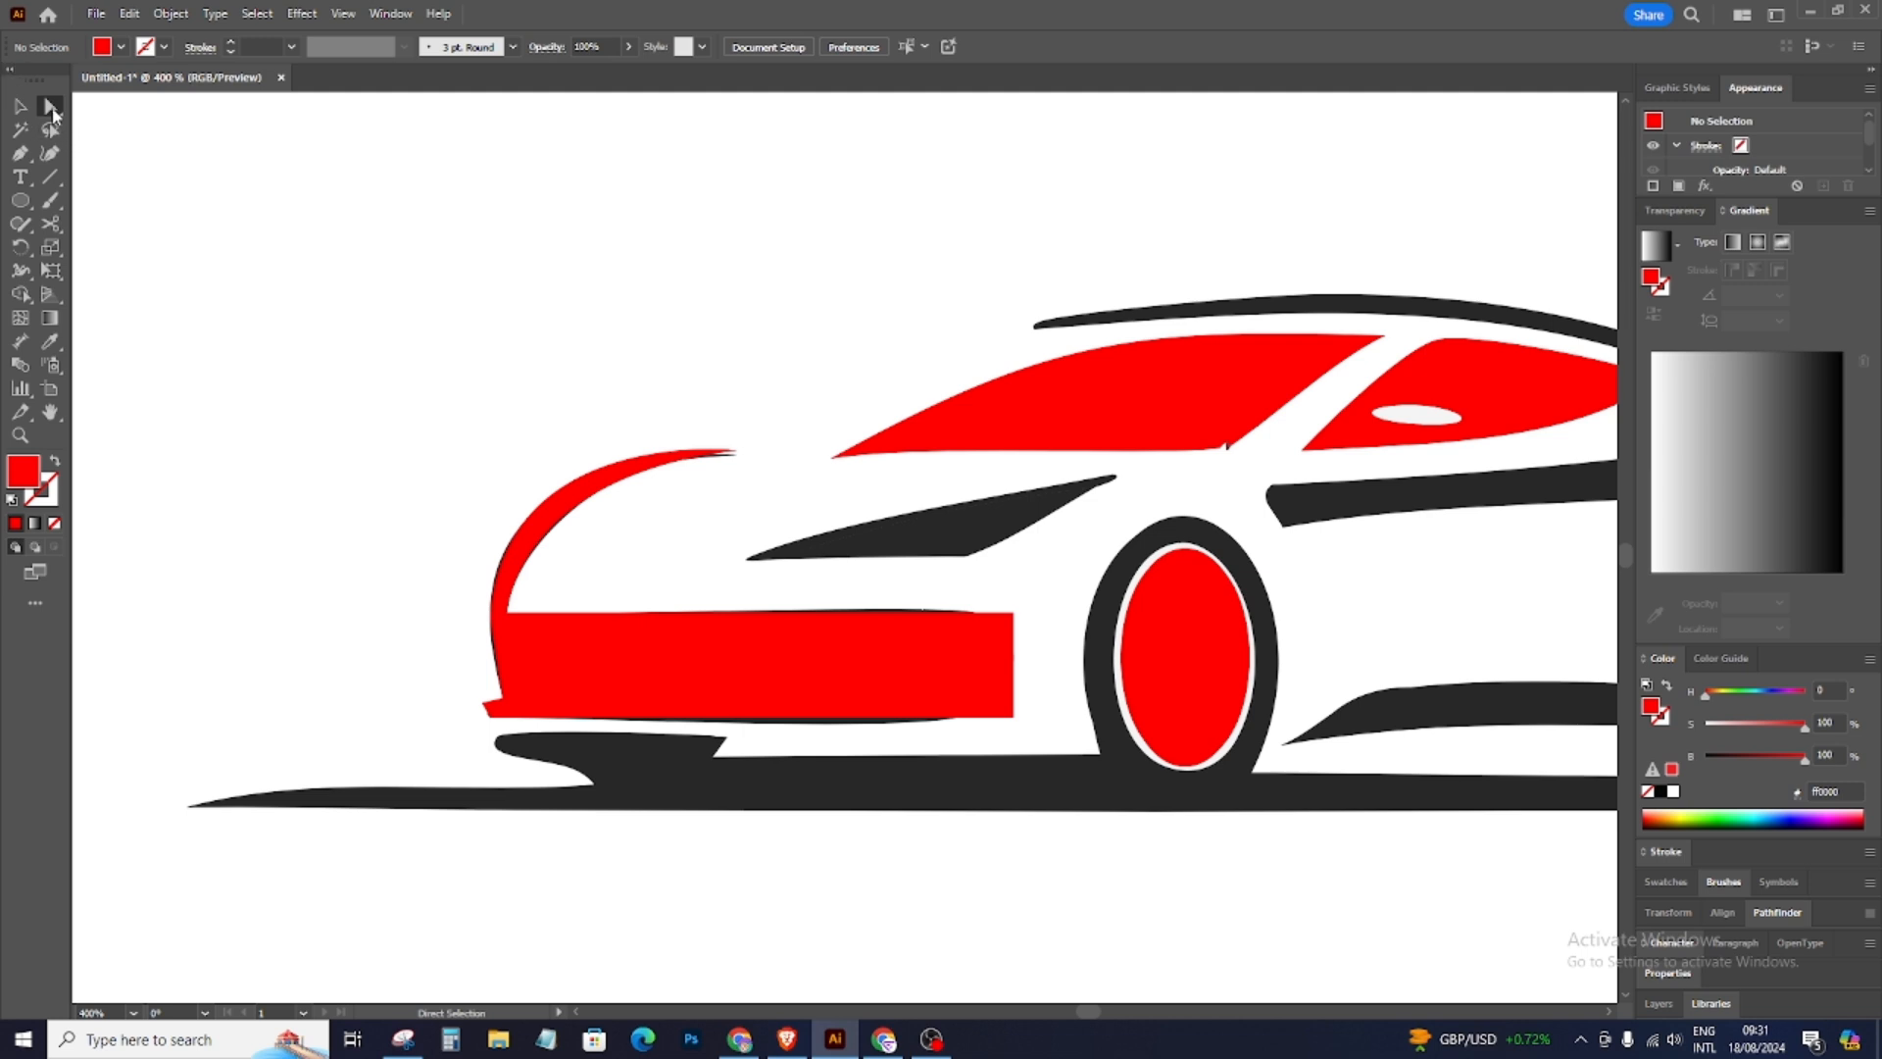
left_click(1016, 616)
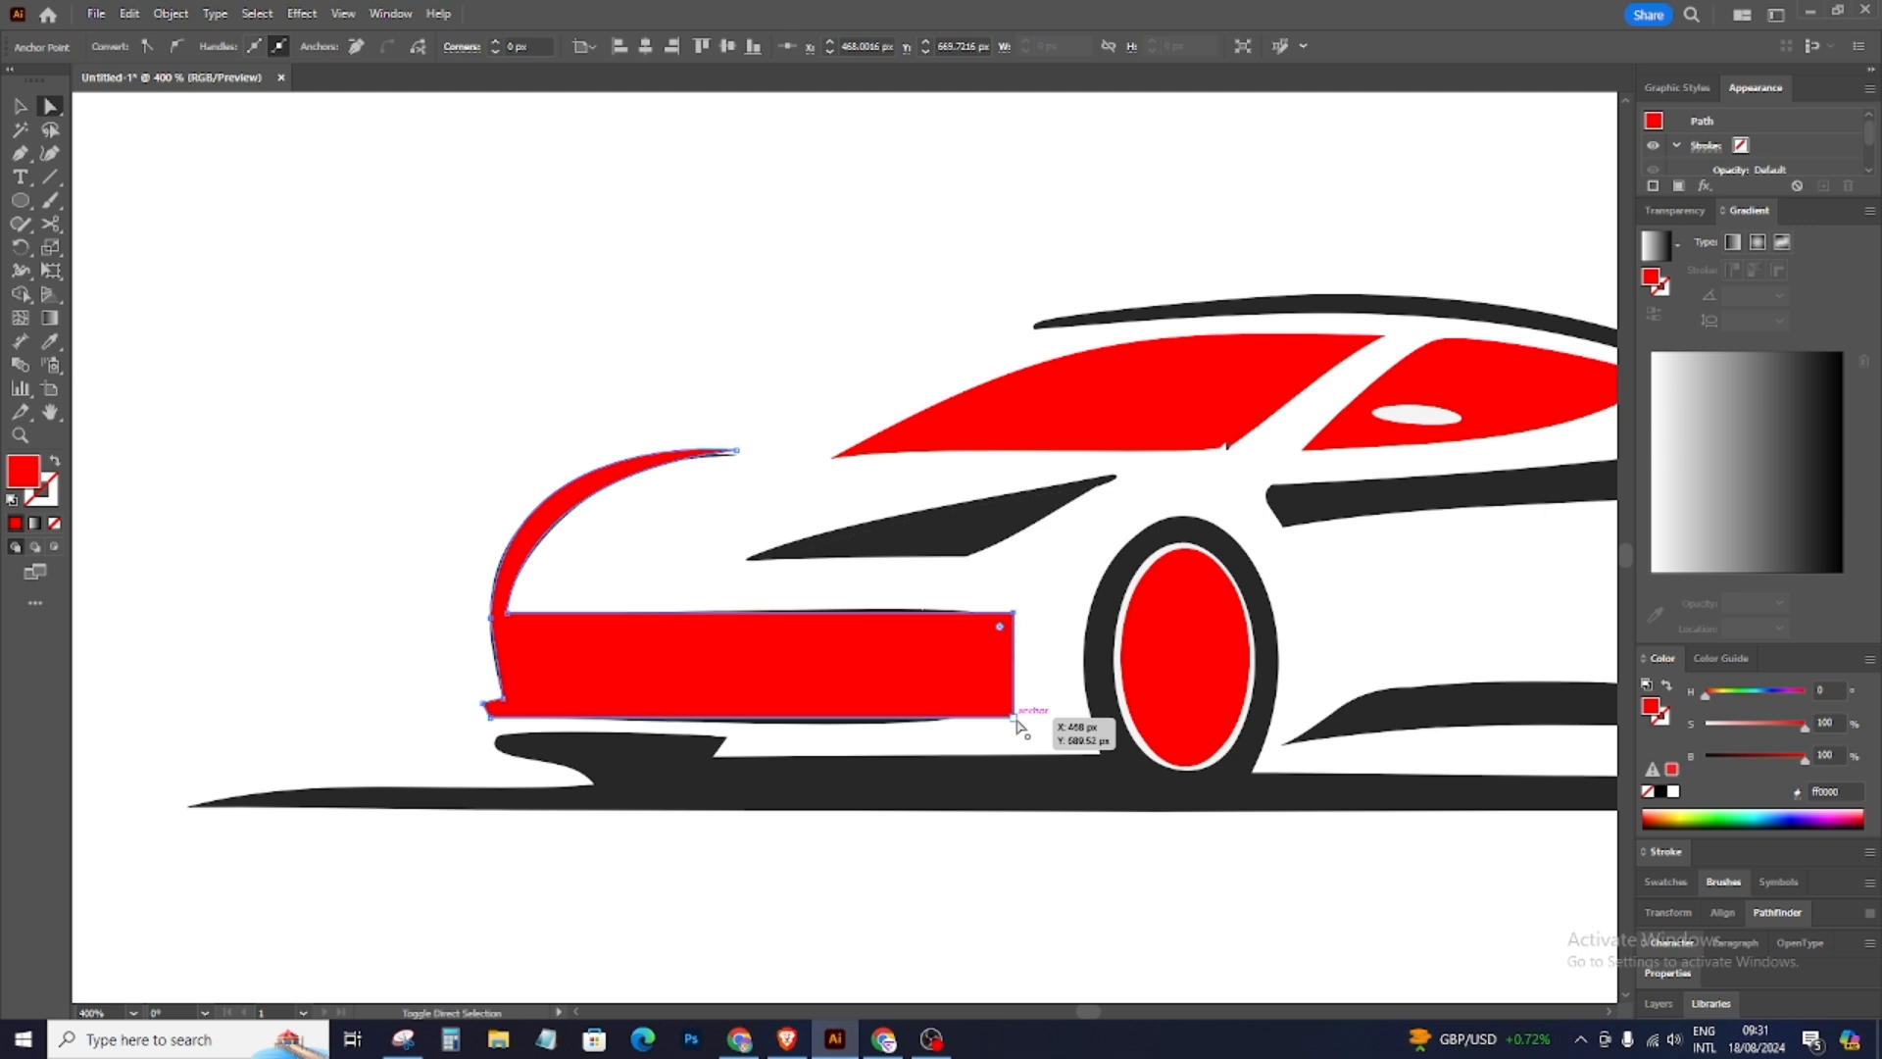
left_click(1015, 719, "shift")
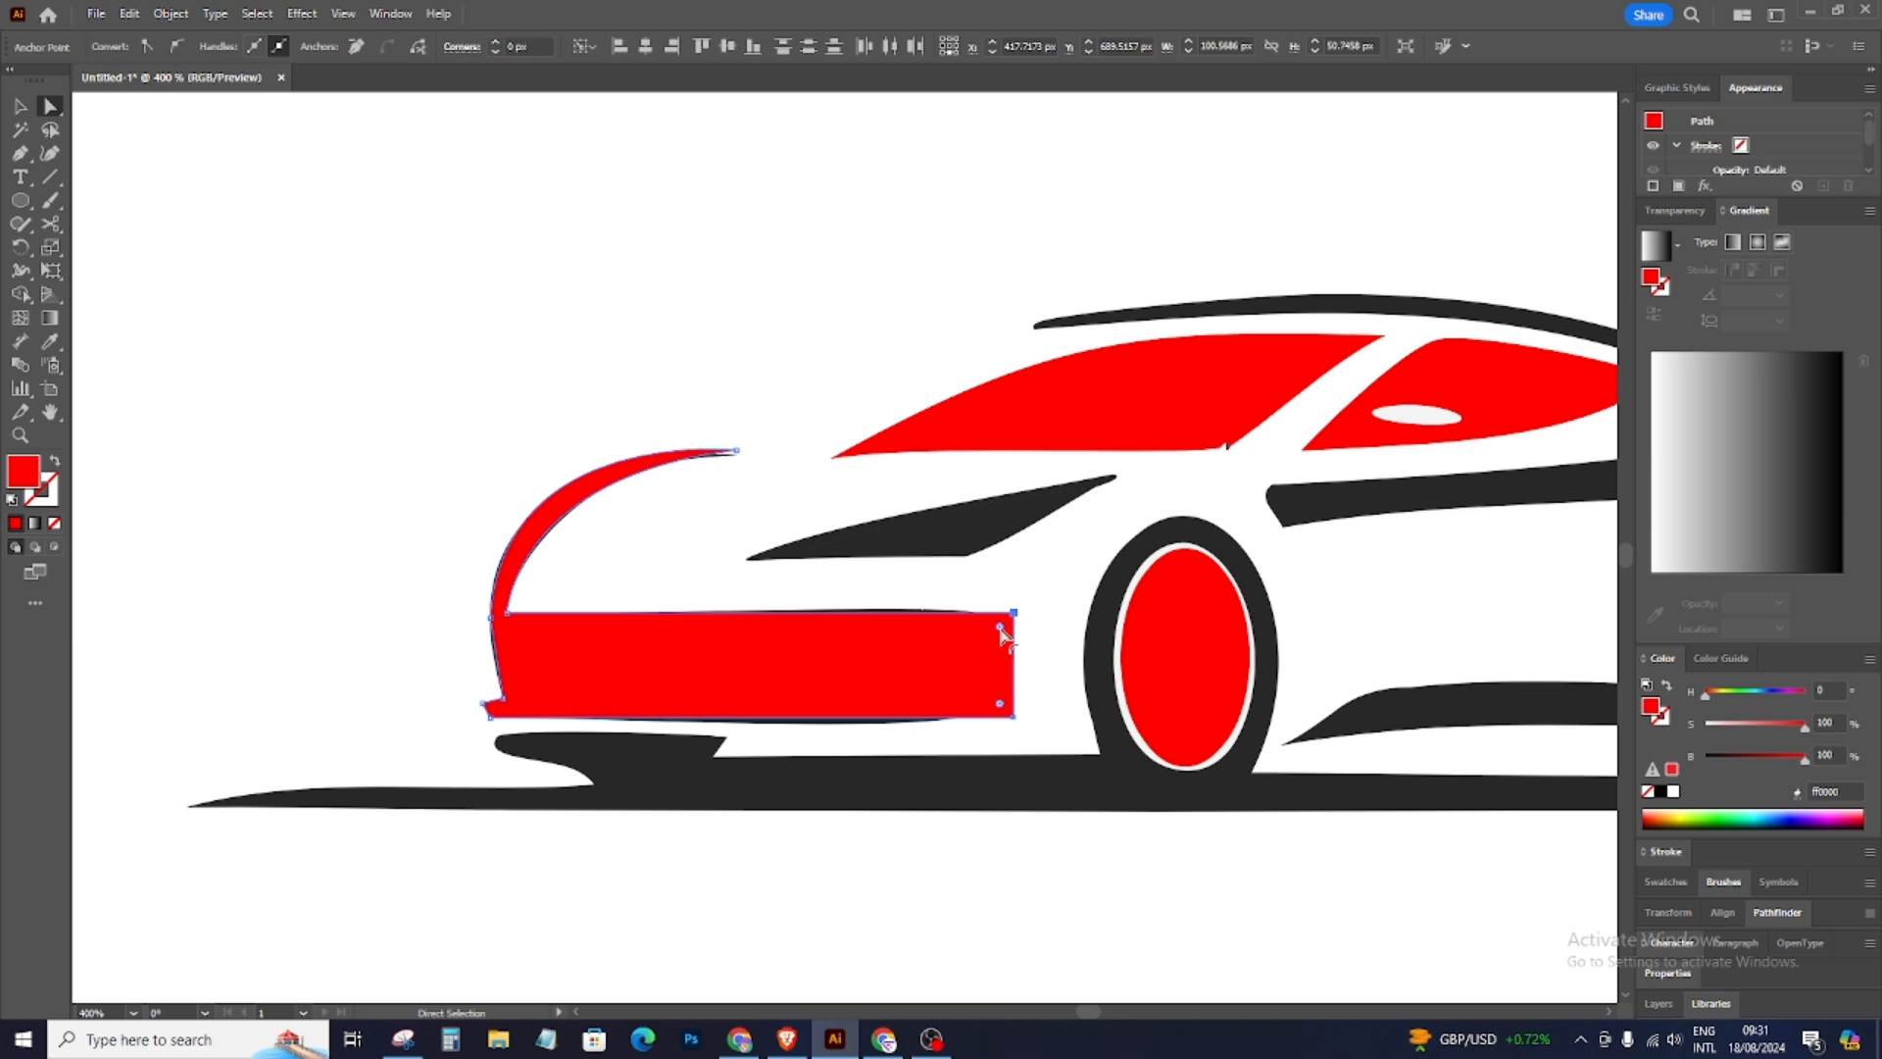
left_click_drag(1000, 631, 1002, 633)
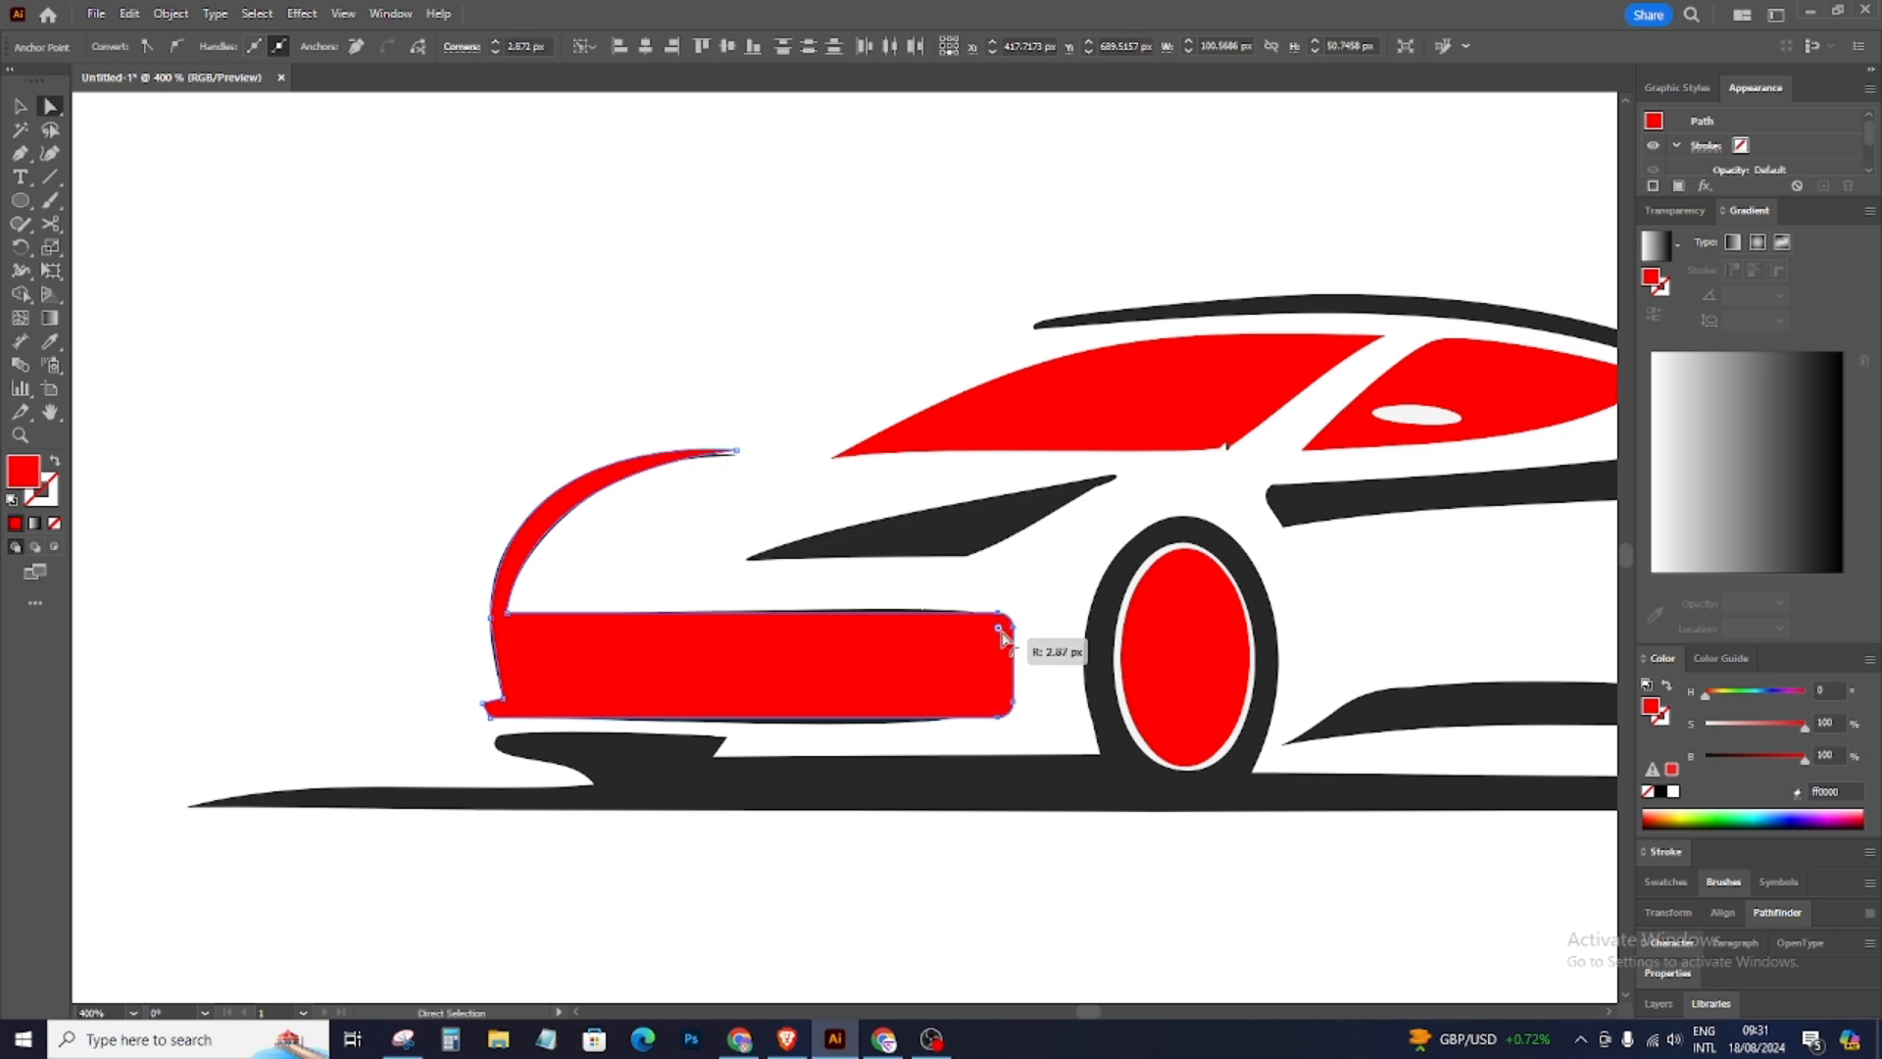
left_click_drag(1001, 632, 959, 670)
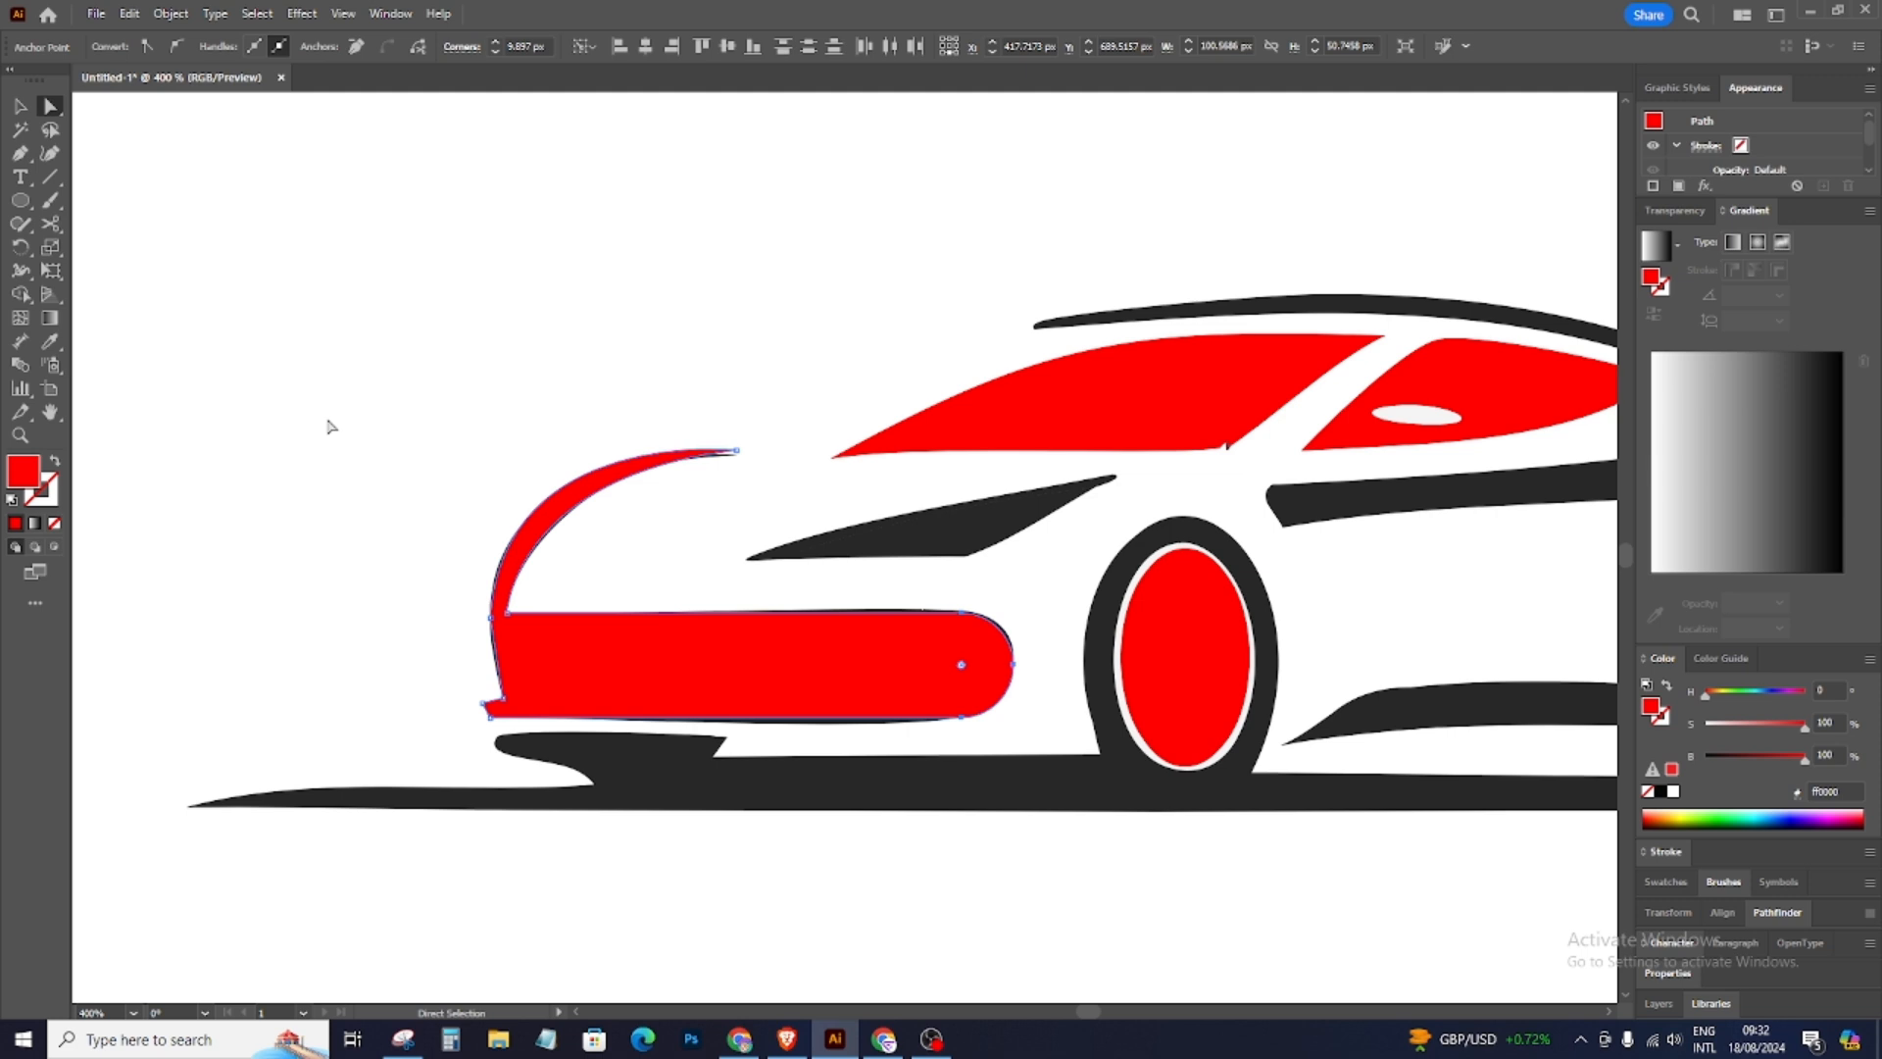
Step: Move the rounded bumper shape up and away from the car to inspect it, and undo the move
left_click(19, 105)
left_click(631, 307)
left_click_drag(959, 699, 673, 356)
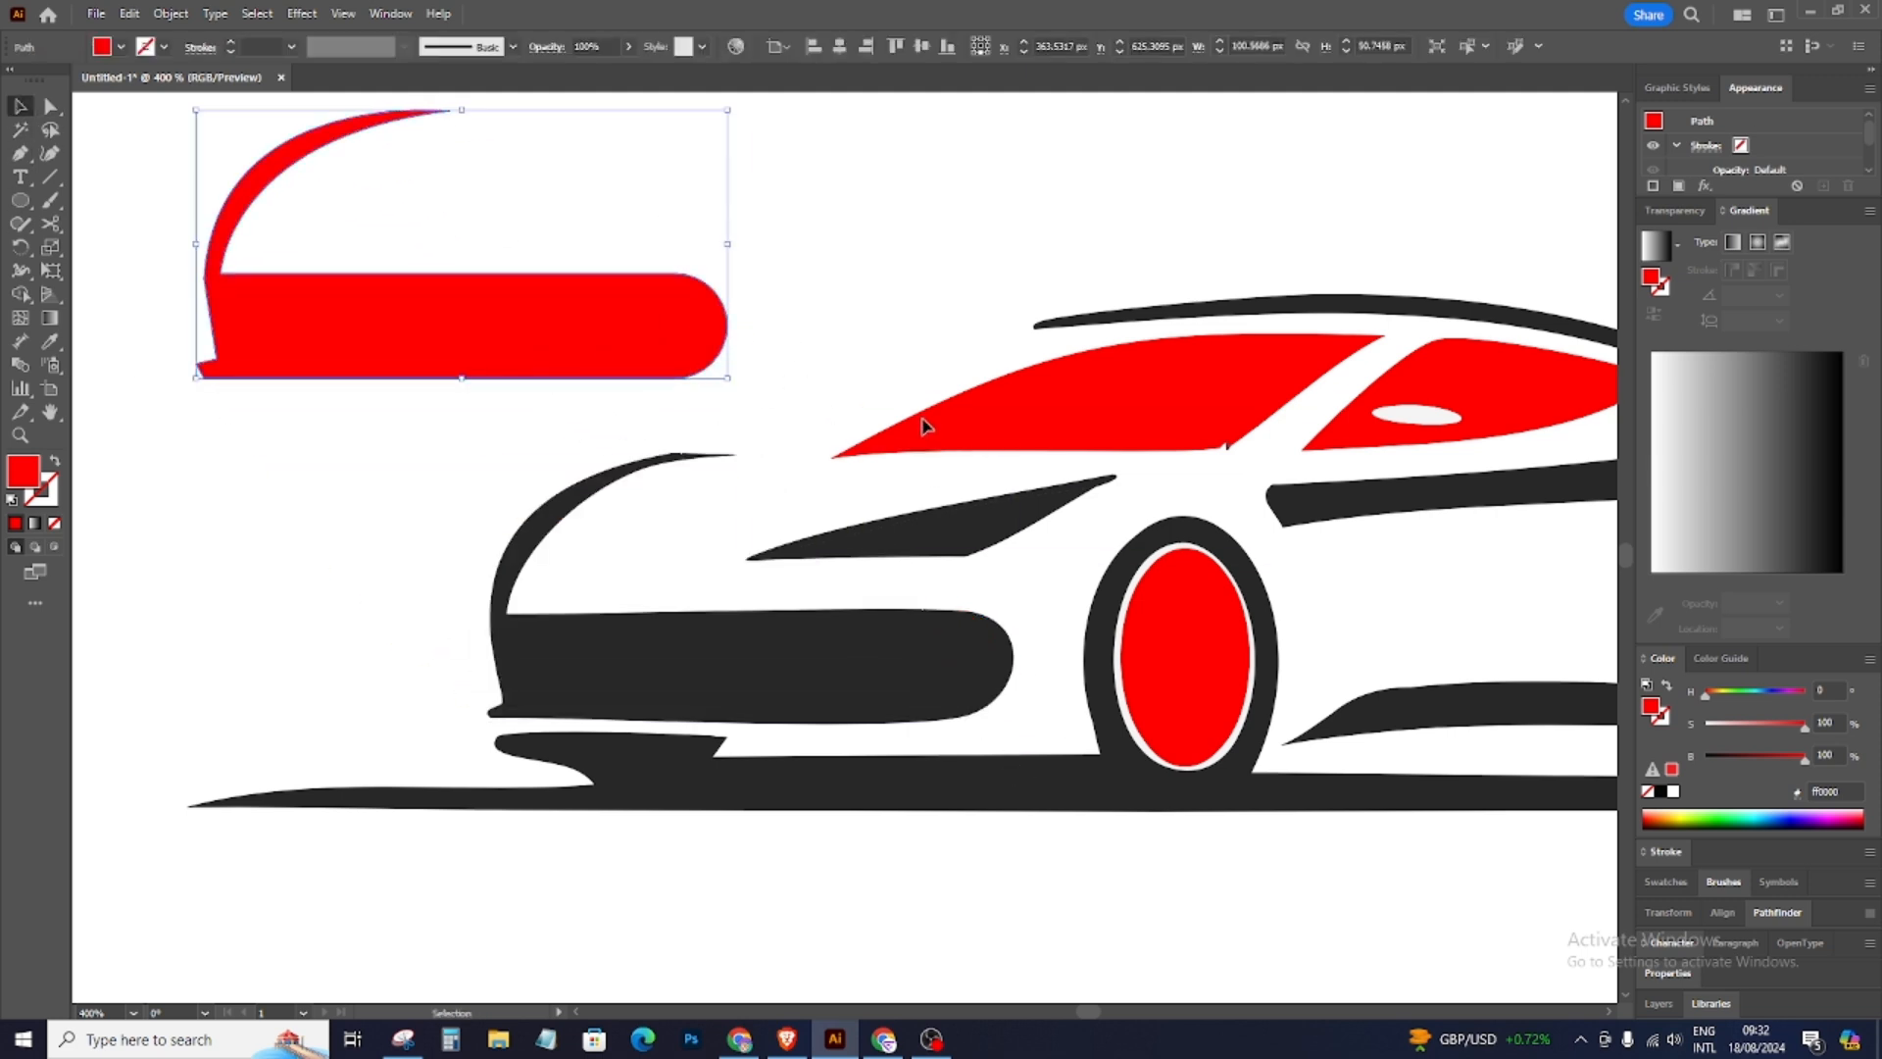
key("ctrl+z")
Step: Recolour the traced bumper shape with the dark grey sampled from the original headlight
left_click(1021, 869)
left_click(866, 652)
left_click(50, 341)
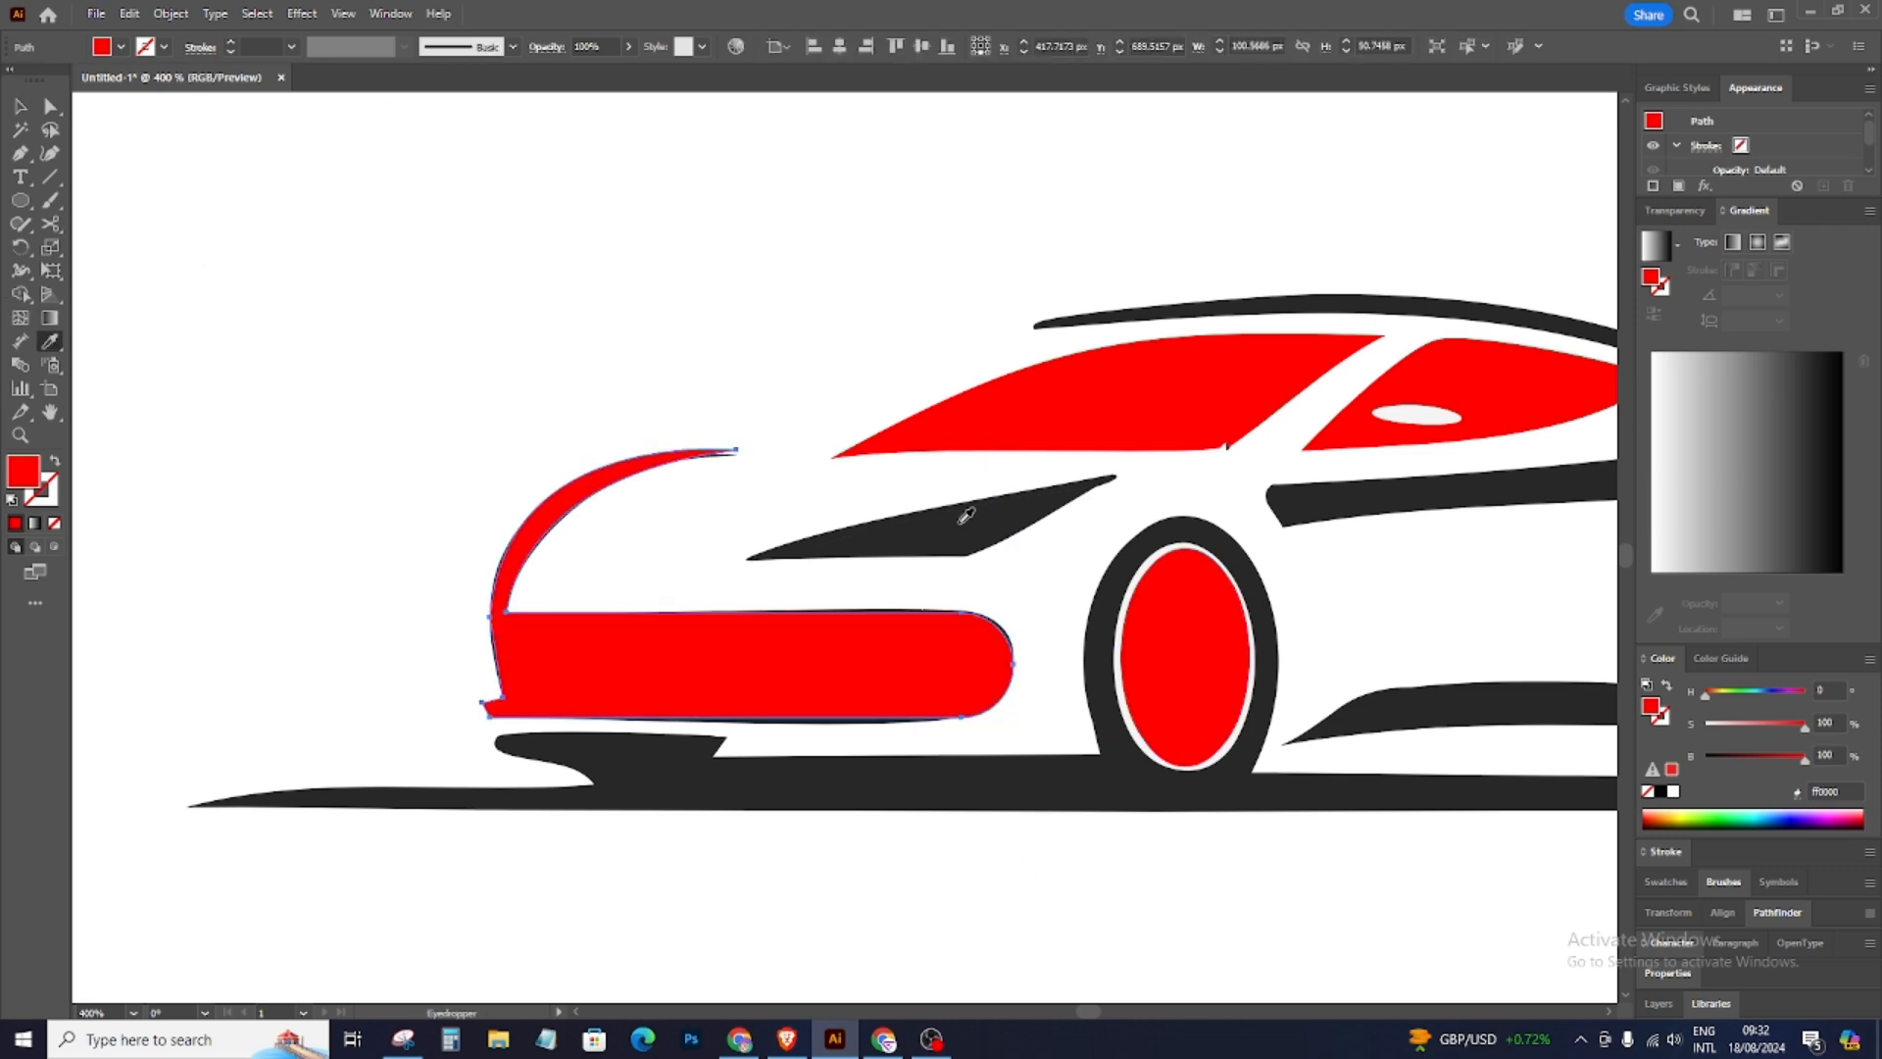
left_click(955, 523)
left_click(20, 106)
left_click(593, 210)
scroll(595, 213, "down", 1)
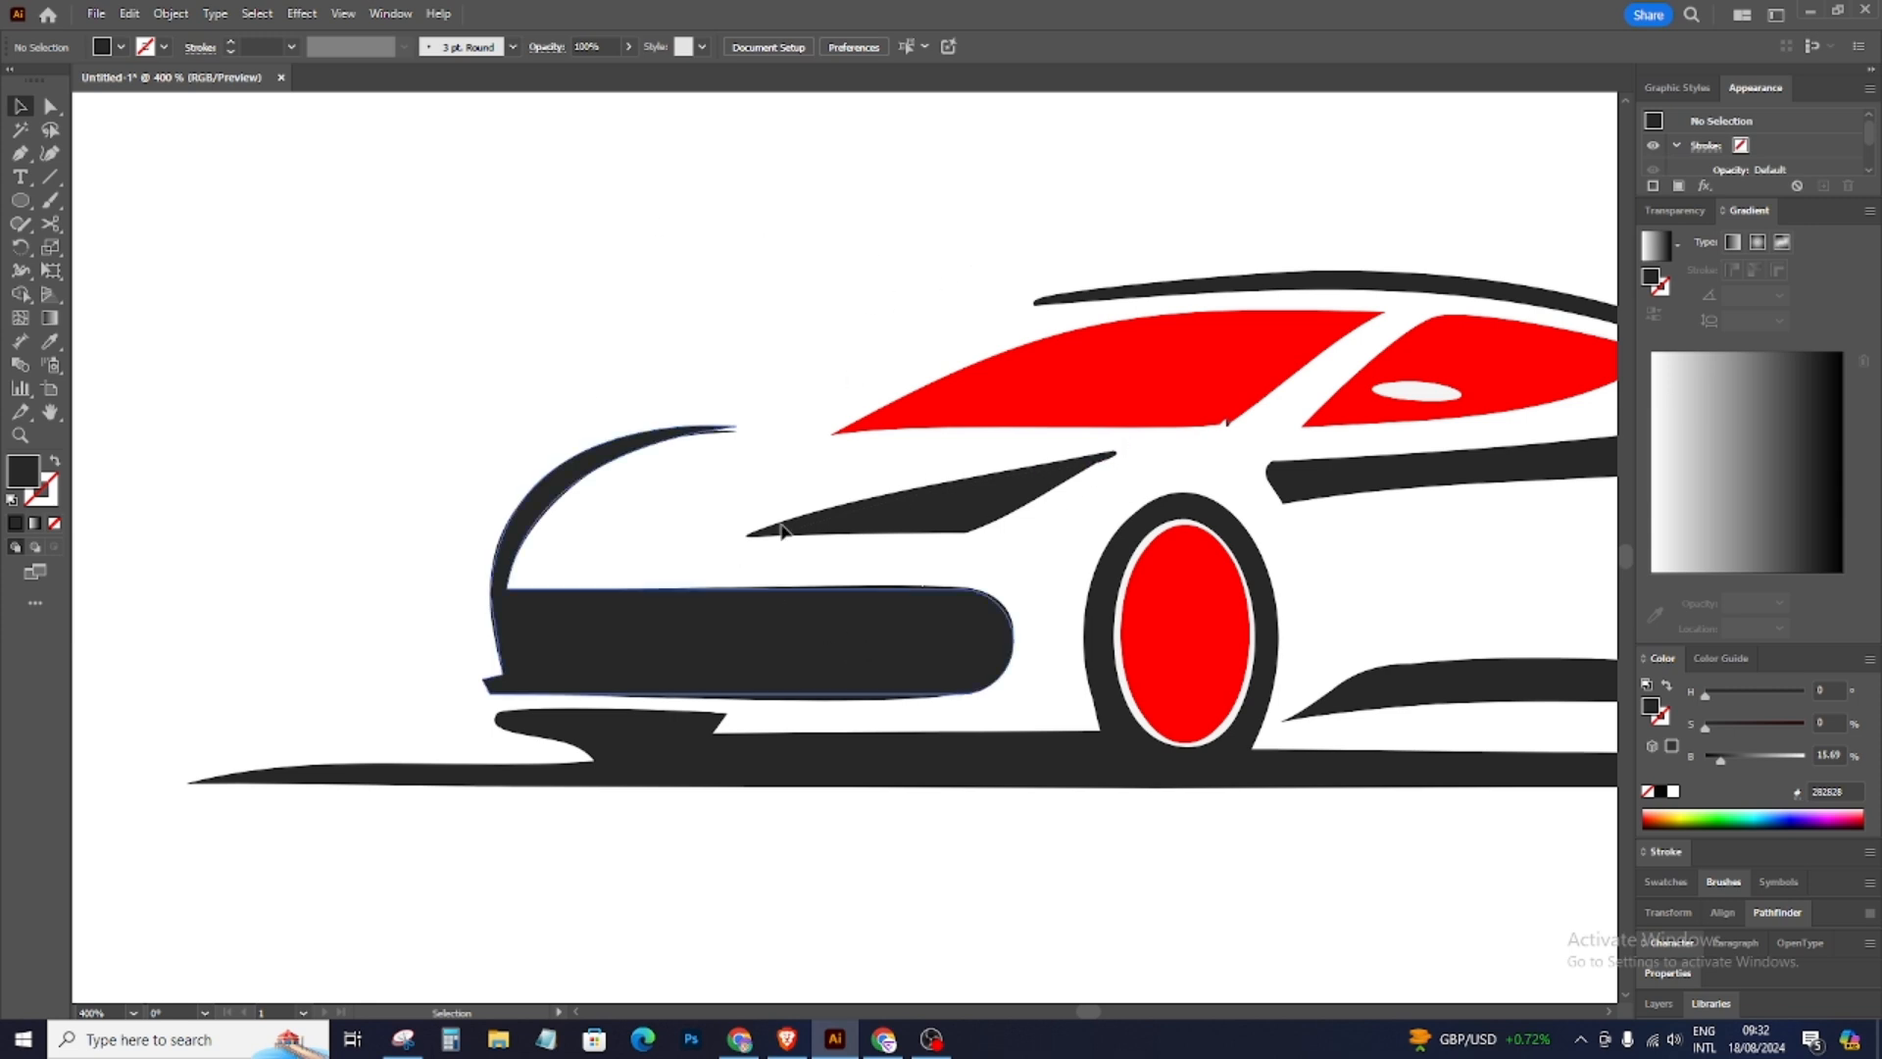
Step: Trace the headlight with the Pen tool, curving its upper edge and adding the lower corner
left_click(20, 153)
left_click(1115, 452)
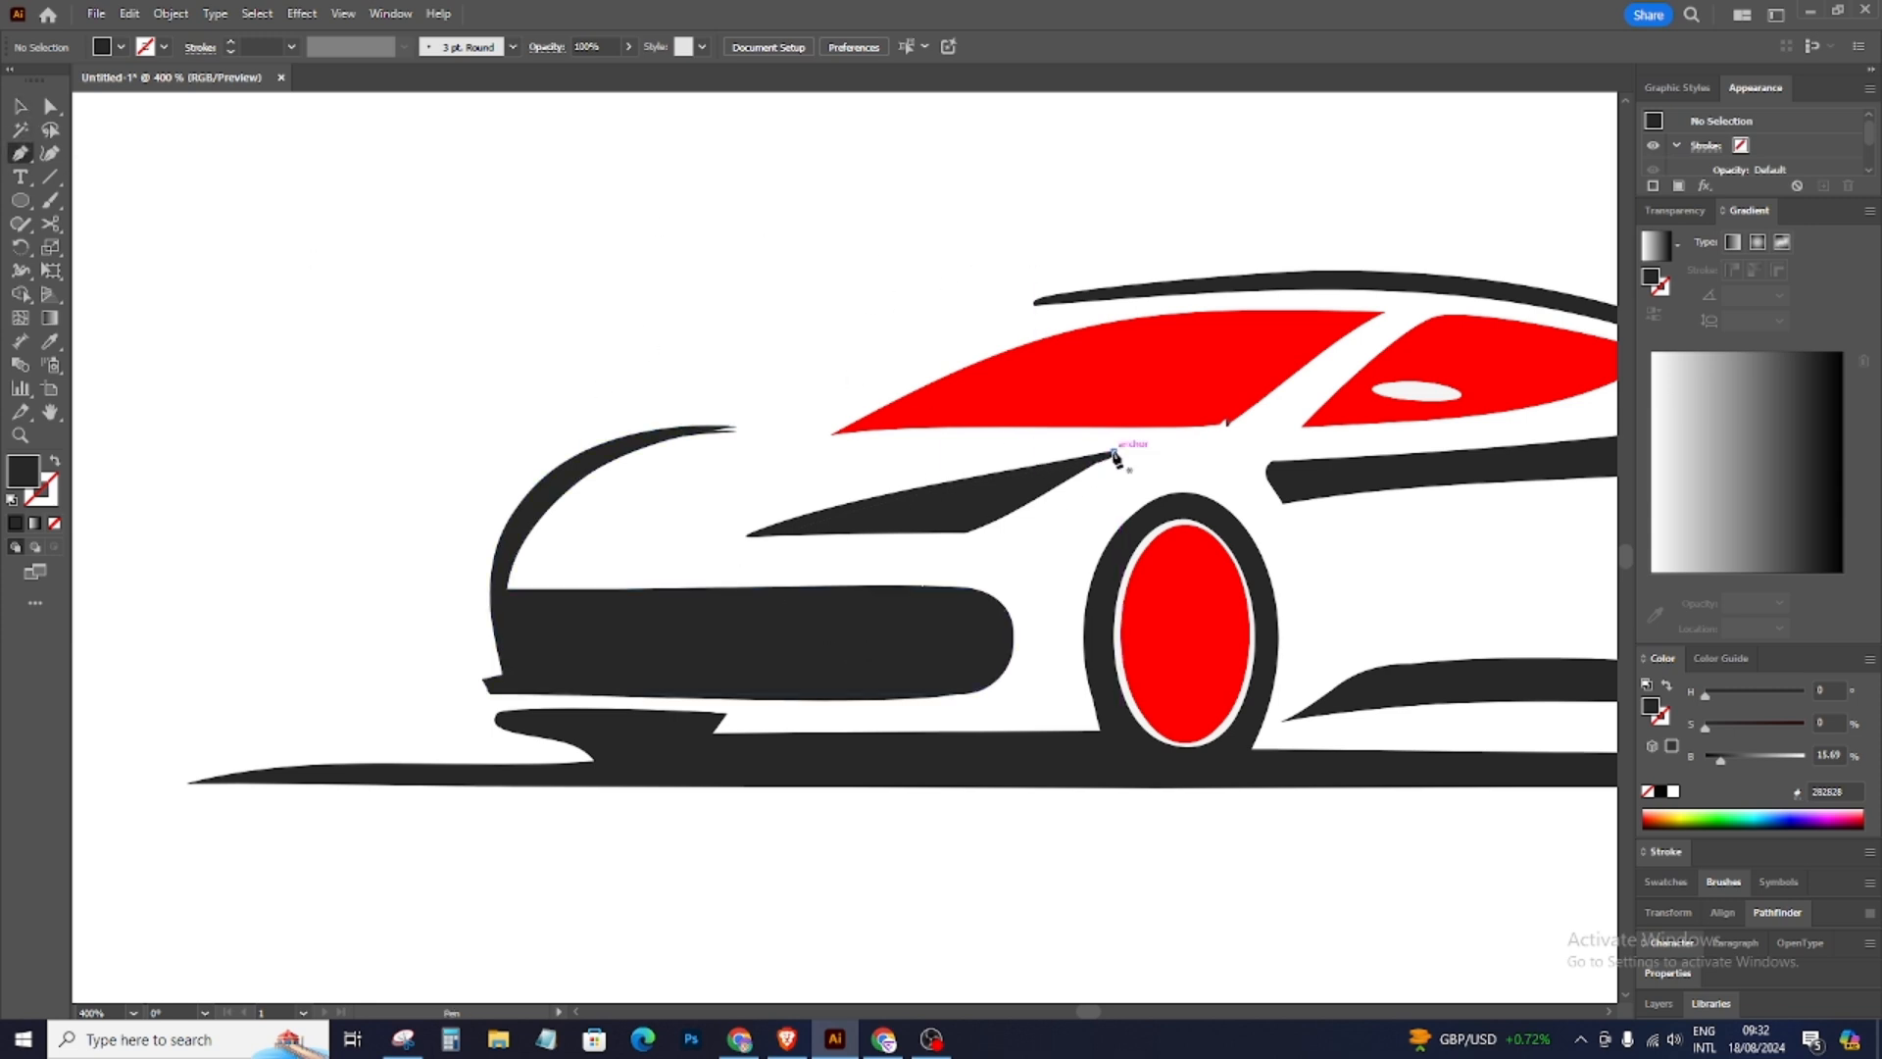
left_click_drag(810, 530, 763, 589)
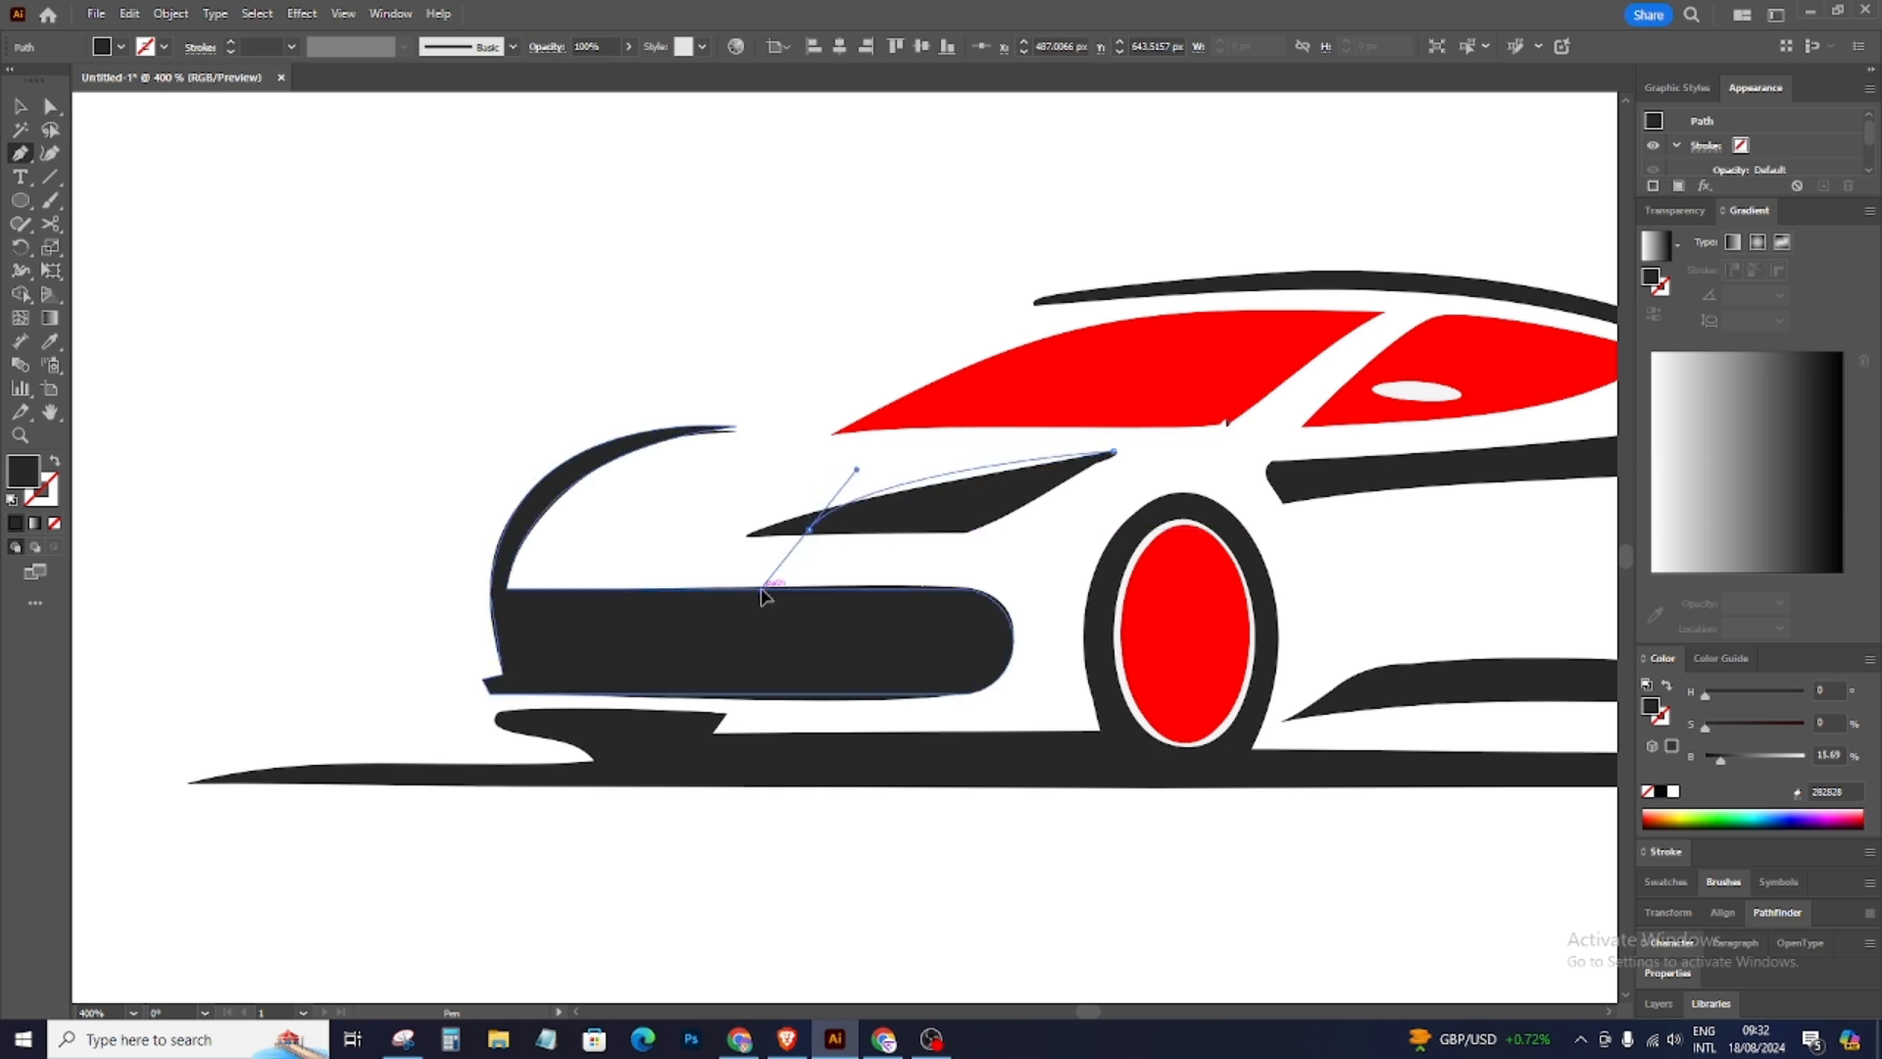
left_click(974, 532)
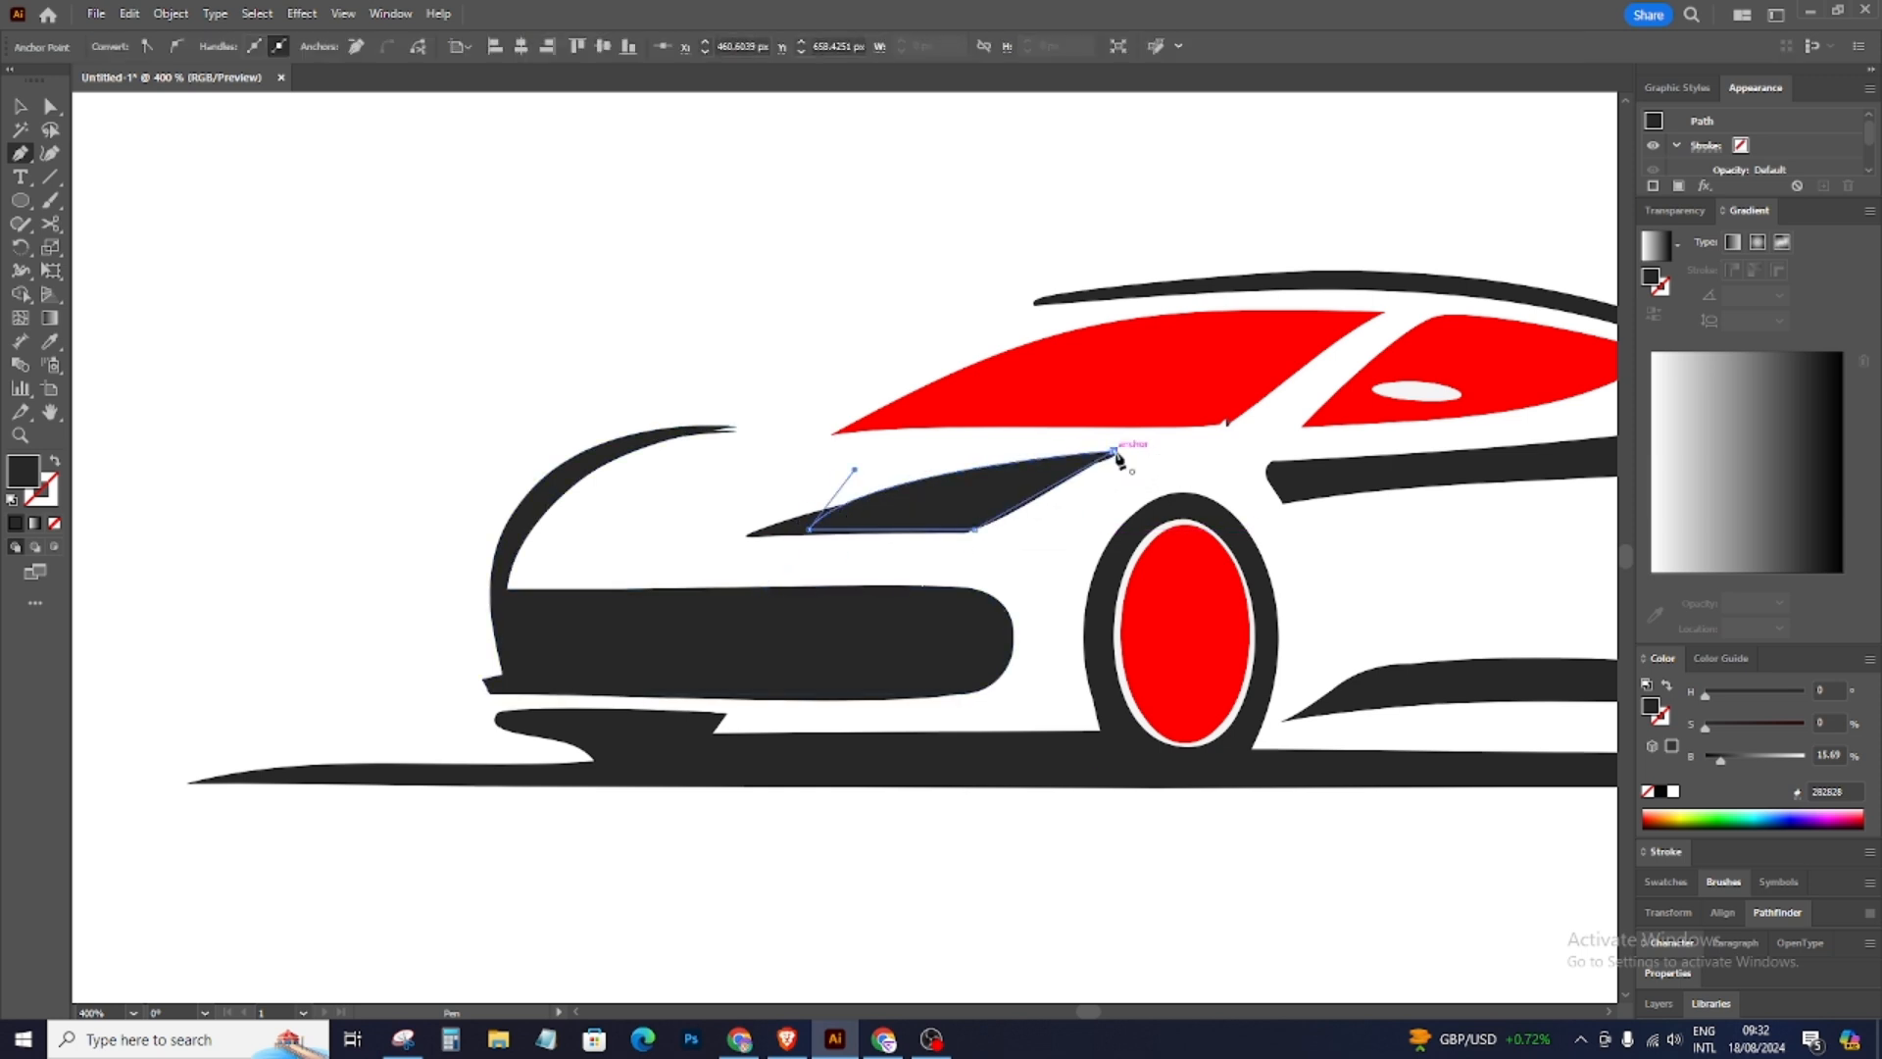
Step: Round the traced headlight's lower corner nearest the front wheel to a radius of about 8.4 px
left_click(50, 107)
left_click(83, 119)
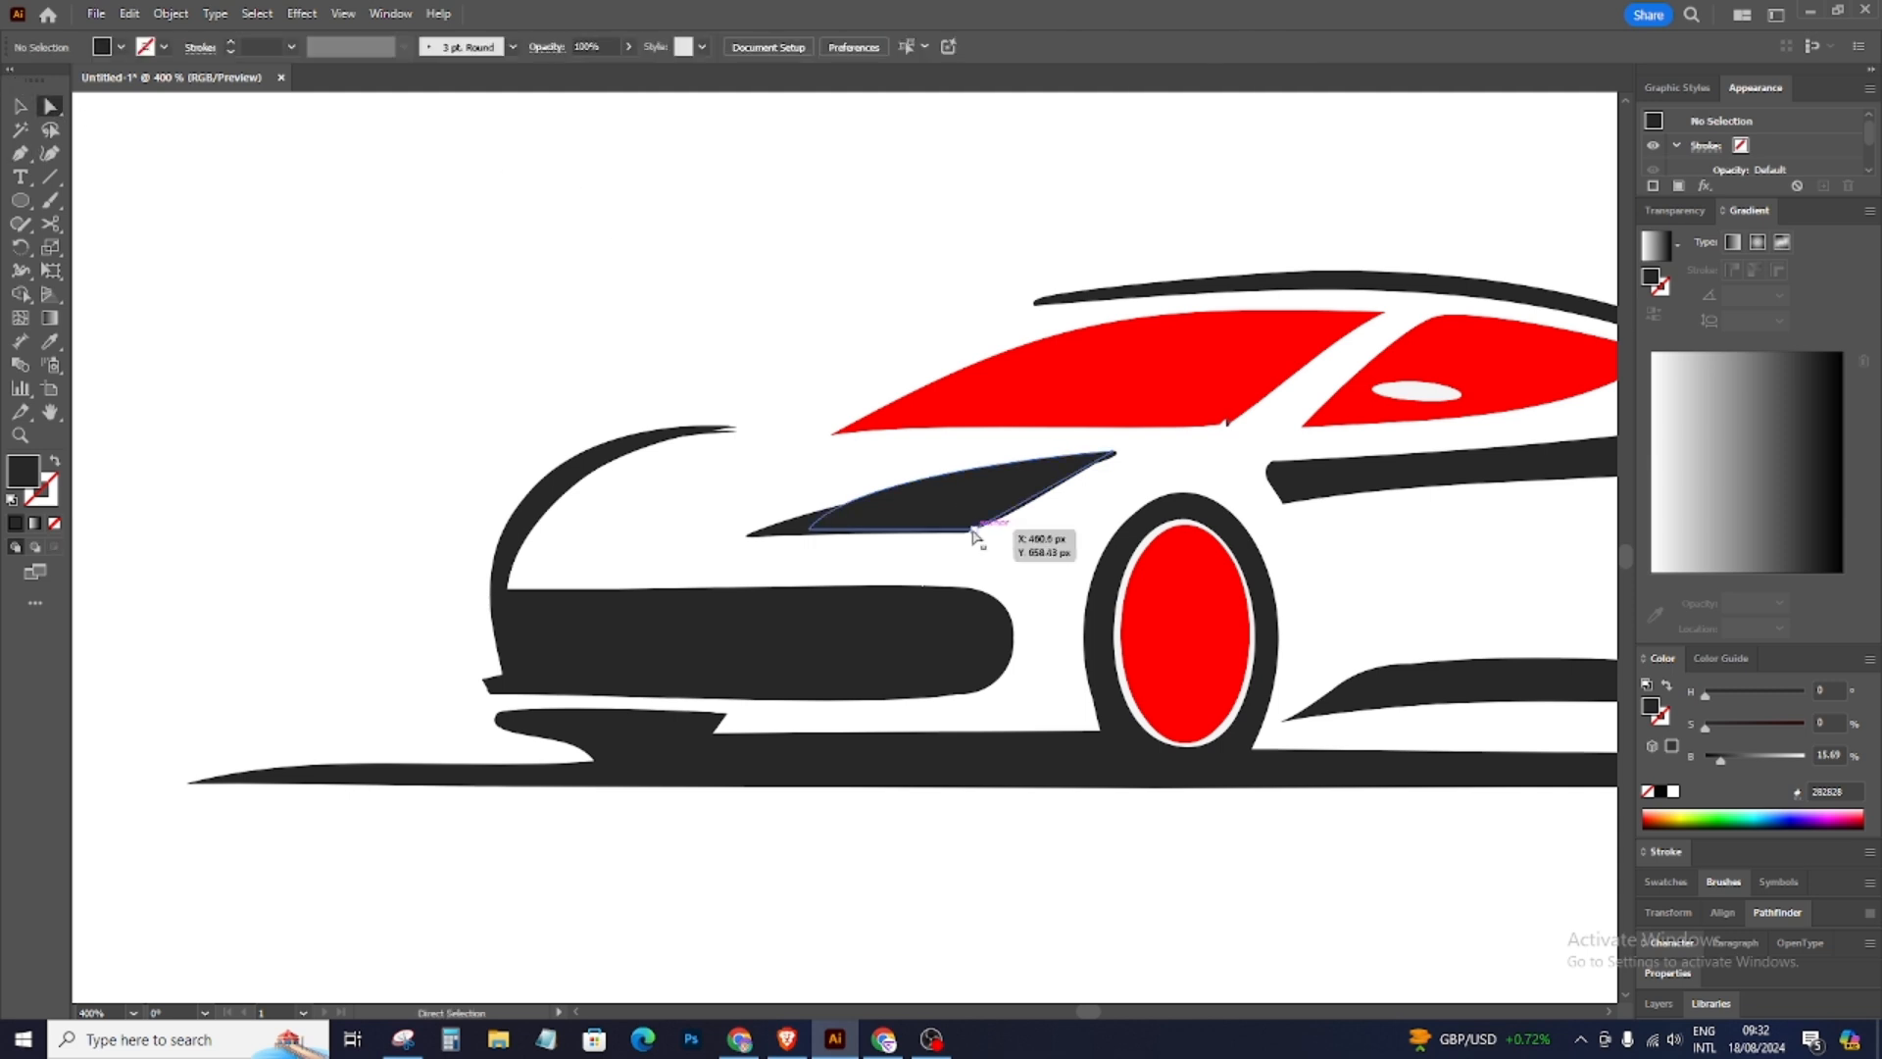
left_click(975, 531)
left_click_drag(971, 515, 966, 490)
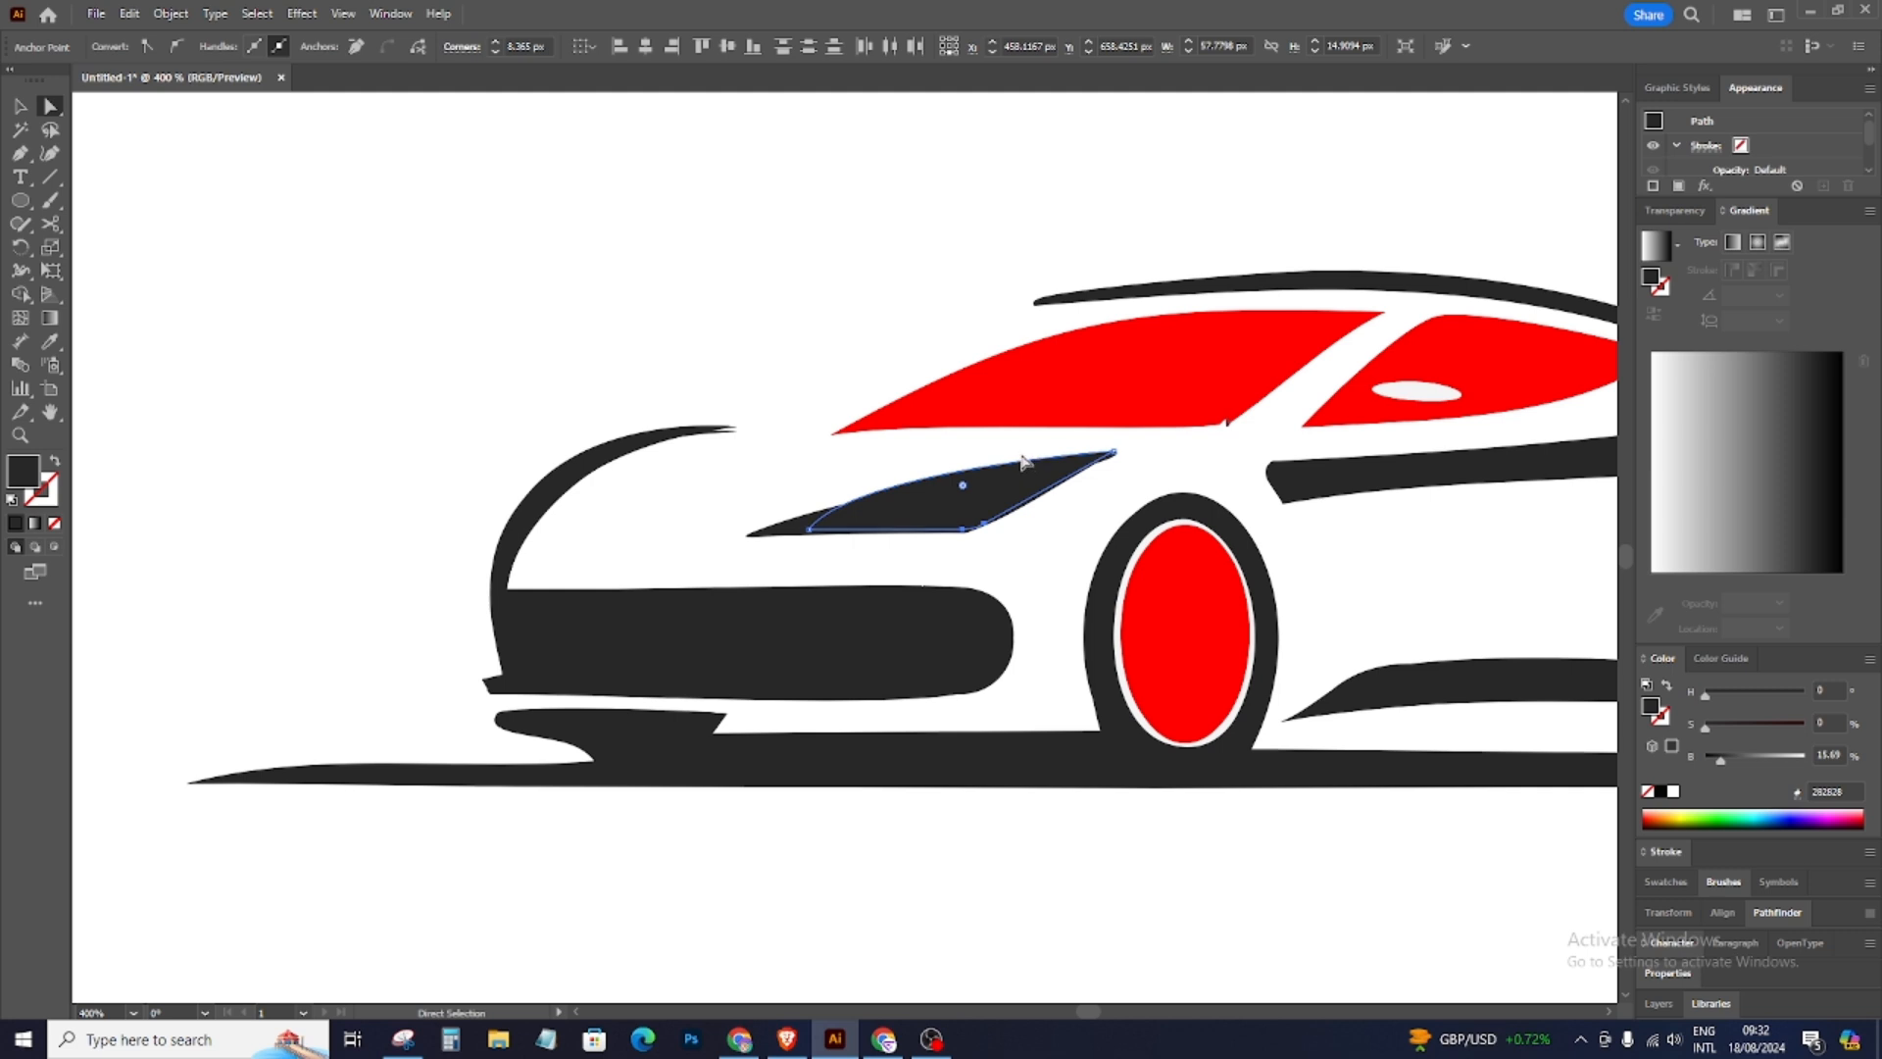
left_click(20, 106)
left_click(958, 544)
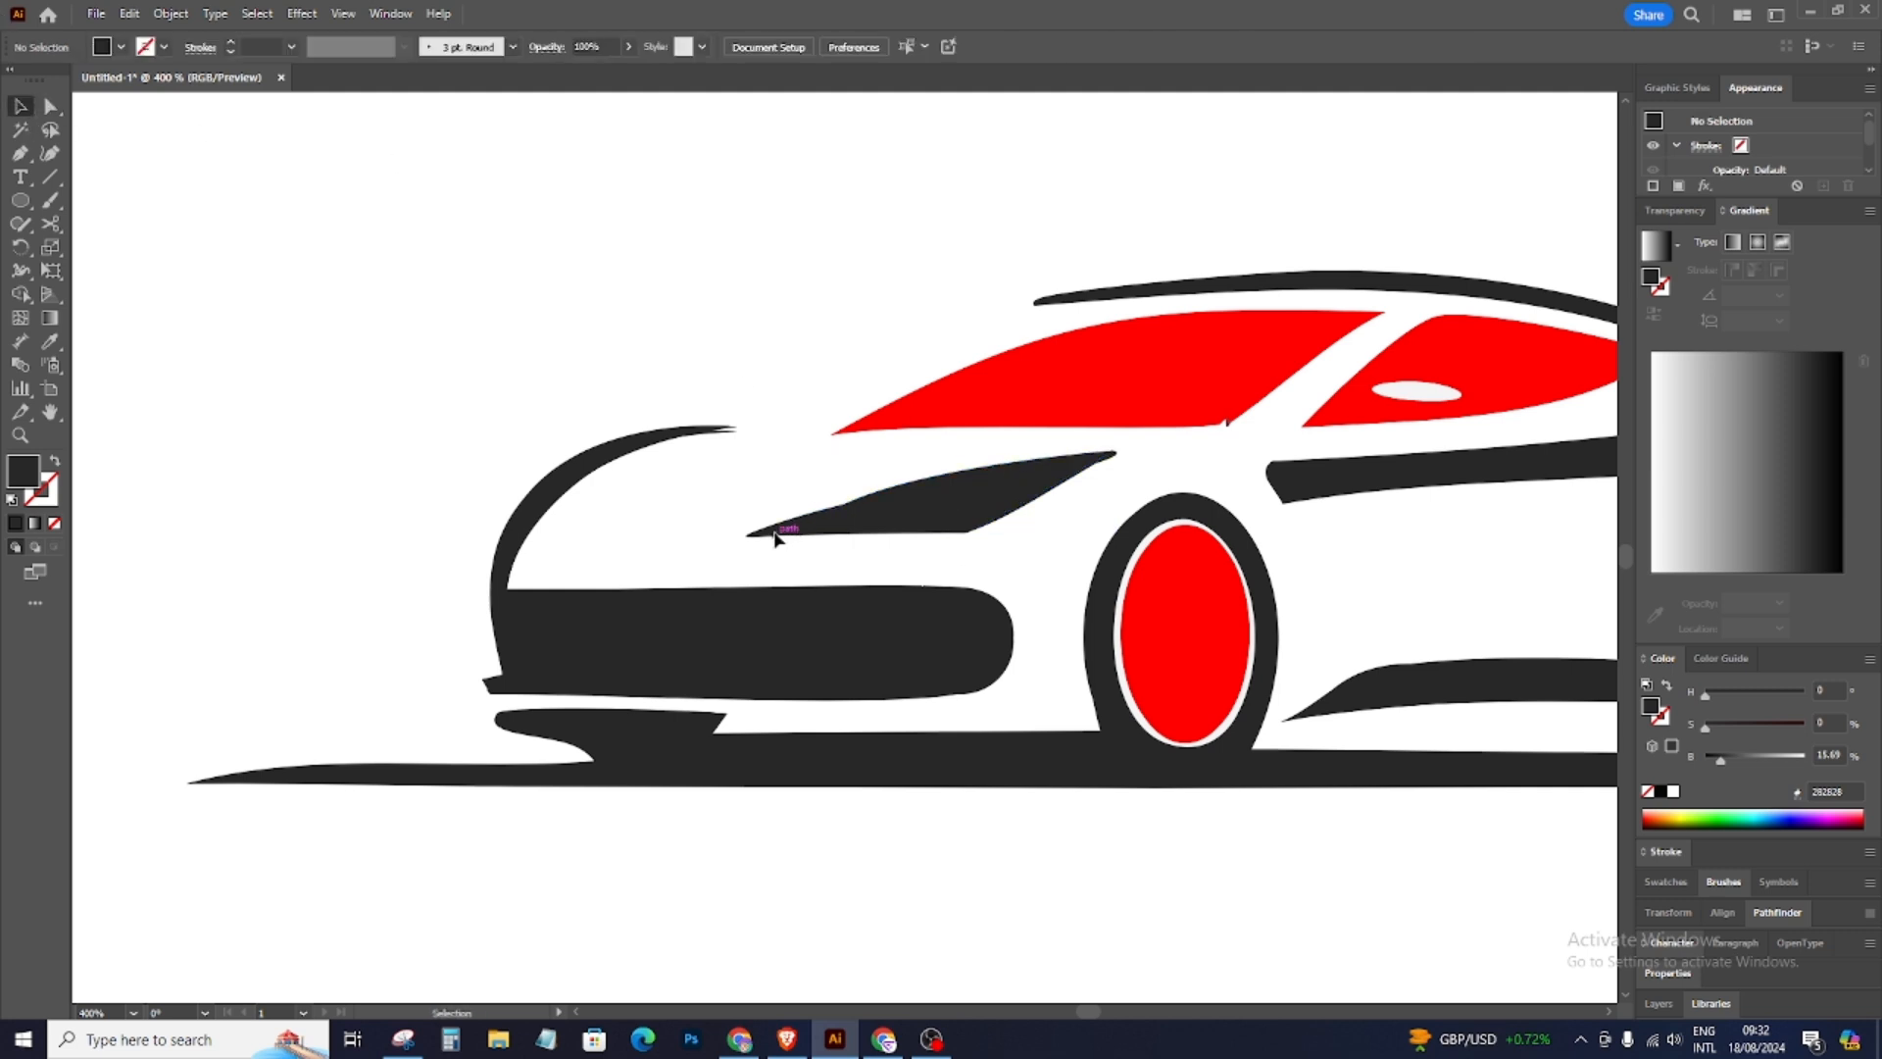
key("ctrl+minus")
key("ctrl+plus")
key("ctrl+s")
left_click(1737, 255)
Step: Trace the windshield as a closed shape with the Pen tool, with straight lower and pillar edges and a curved upper edge
scroll(188, 246, "up", 1)
left_click(30, 152)
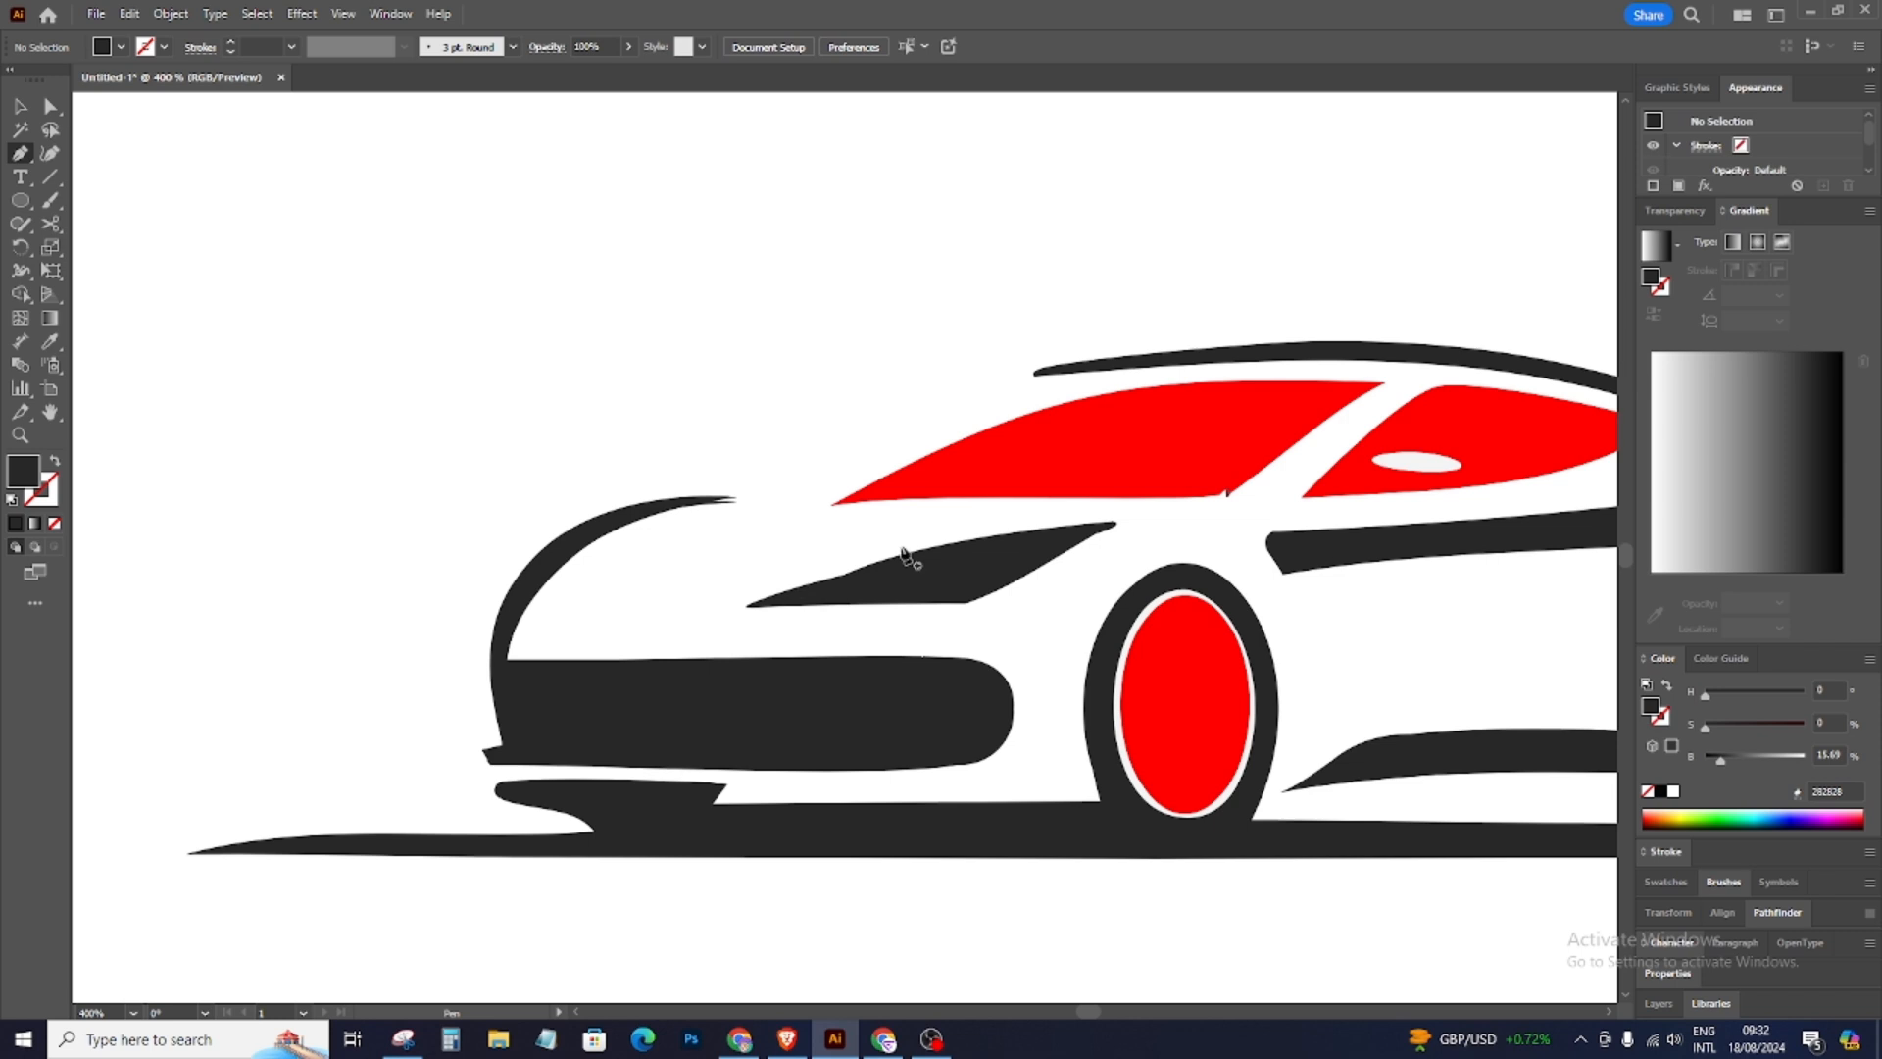
left_click(833, 506)
left_click(1228, 497)
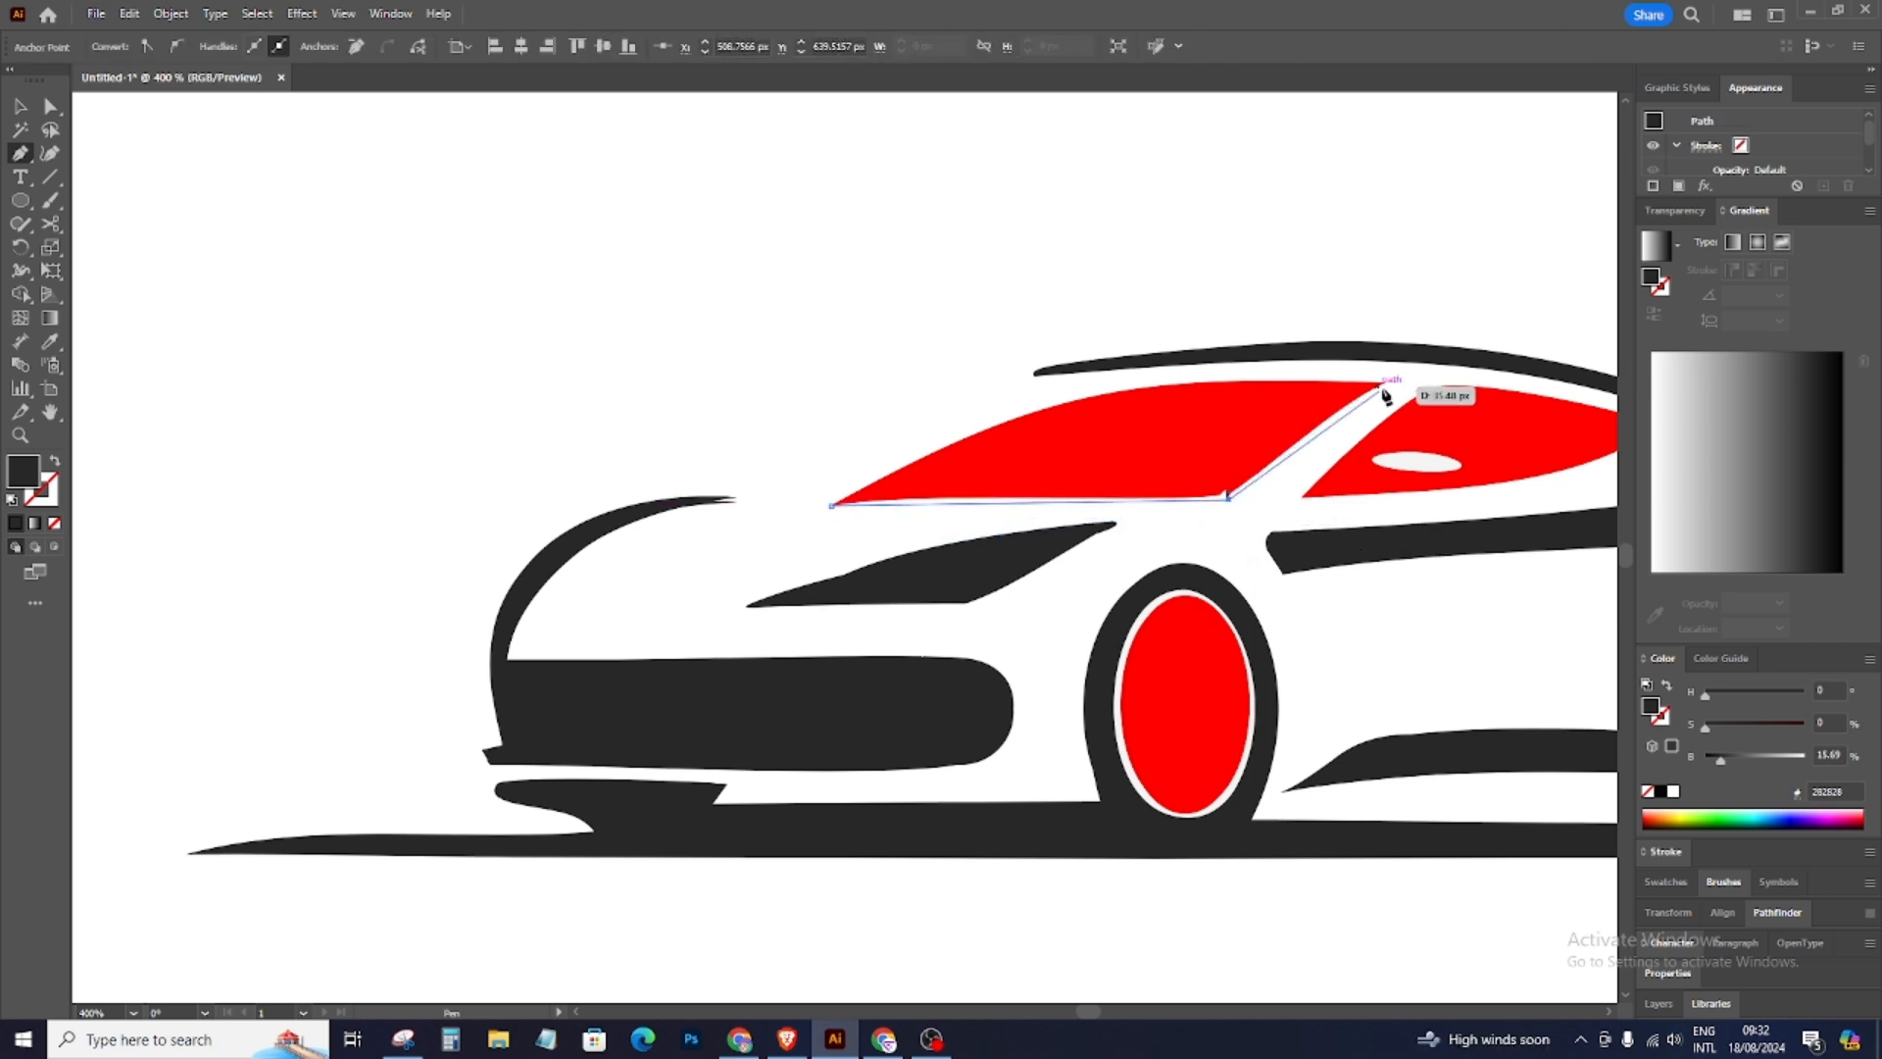
left_click(1383, 382)
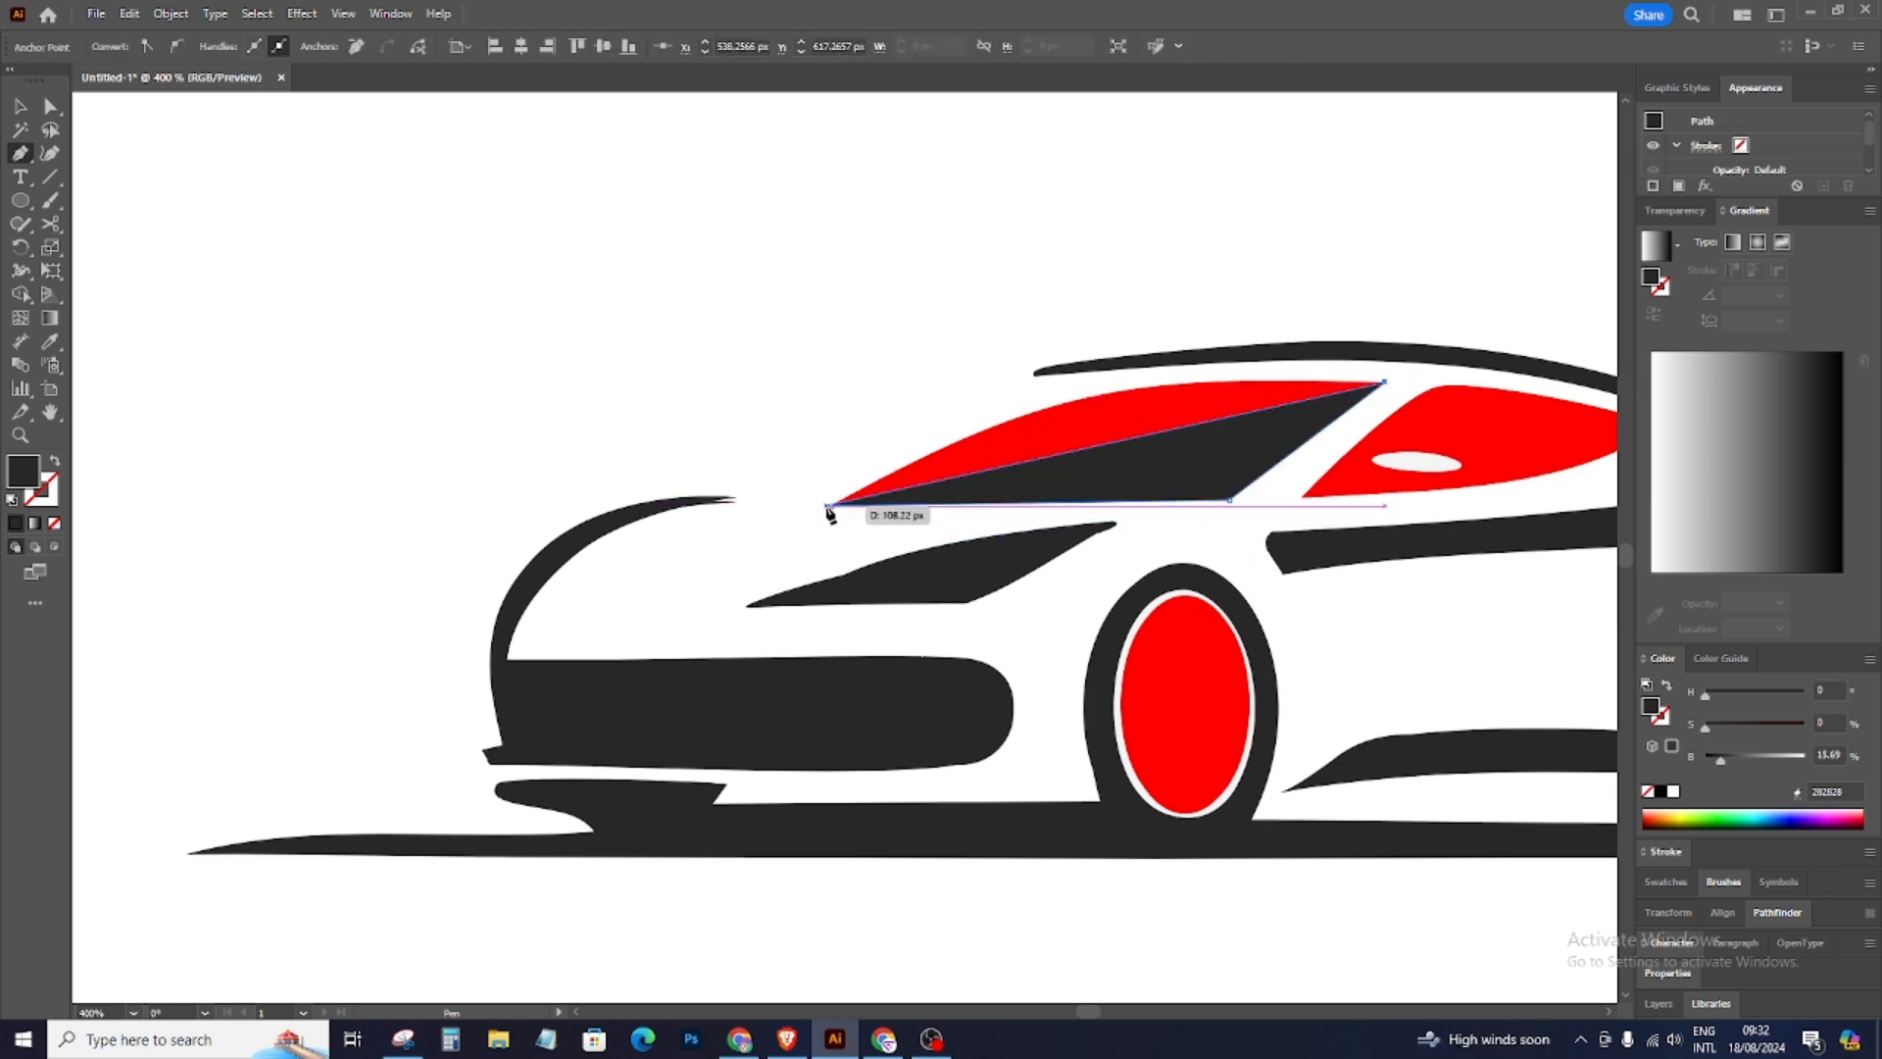
left_click_drag(832, 507, 631, 672)
left_click(20, 105)
left_click(178, 191)
Step: Trace the side window as a closed curved shape with the Pen tool, covering the white mirror and extending its rear tip
left_click(20, 153)
left_click_drag(1098, 1015, 1102, 1010)
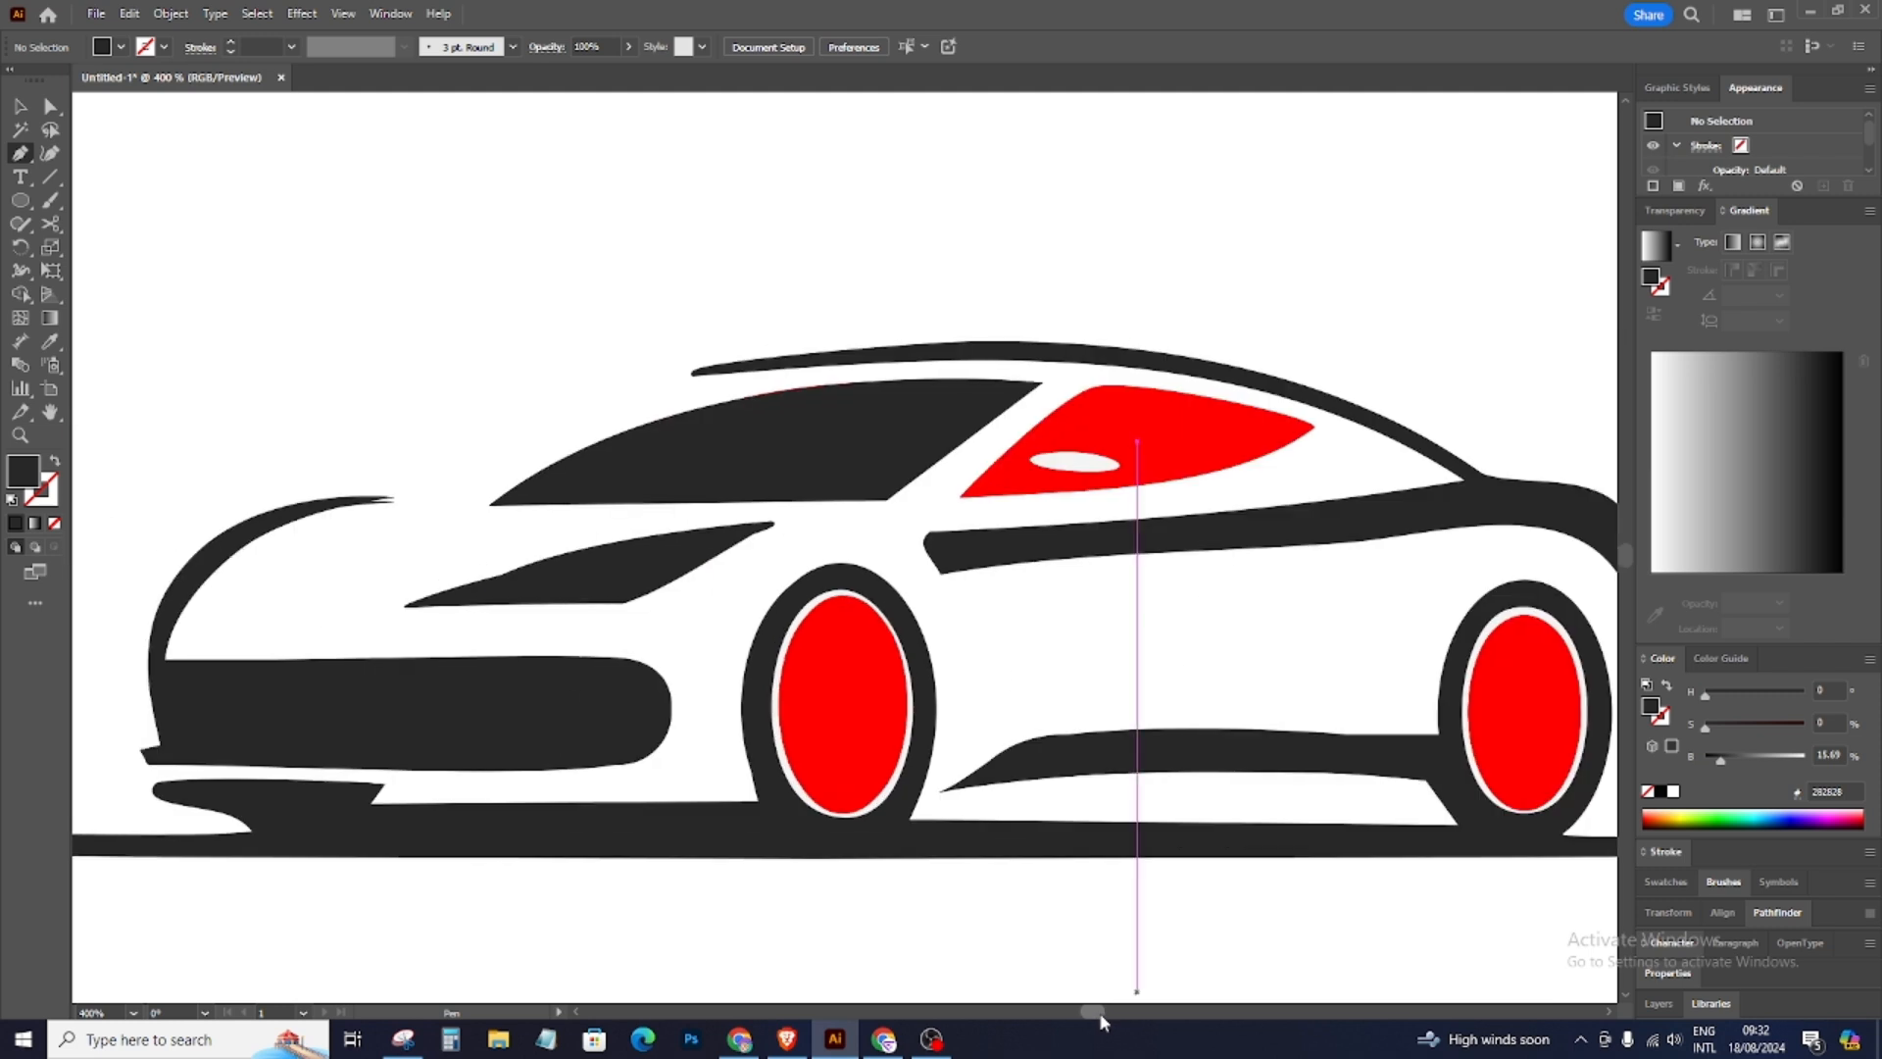
left_click(954, 500)
left_click_drag(1101, 387, 1164, 383)
left_click_drag(1346, 450, 1404, 519)
left_click(1346, 452)
left_click_drag(956, 501, 1017, 510)
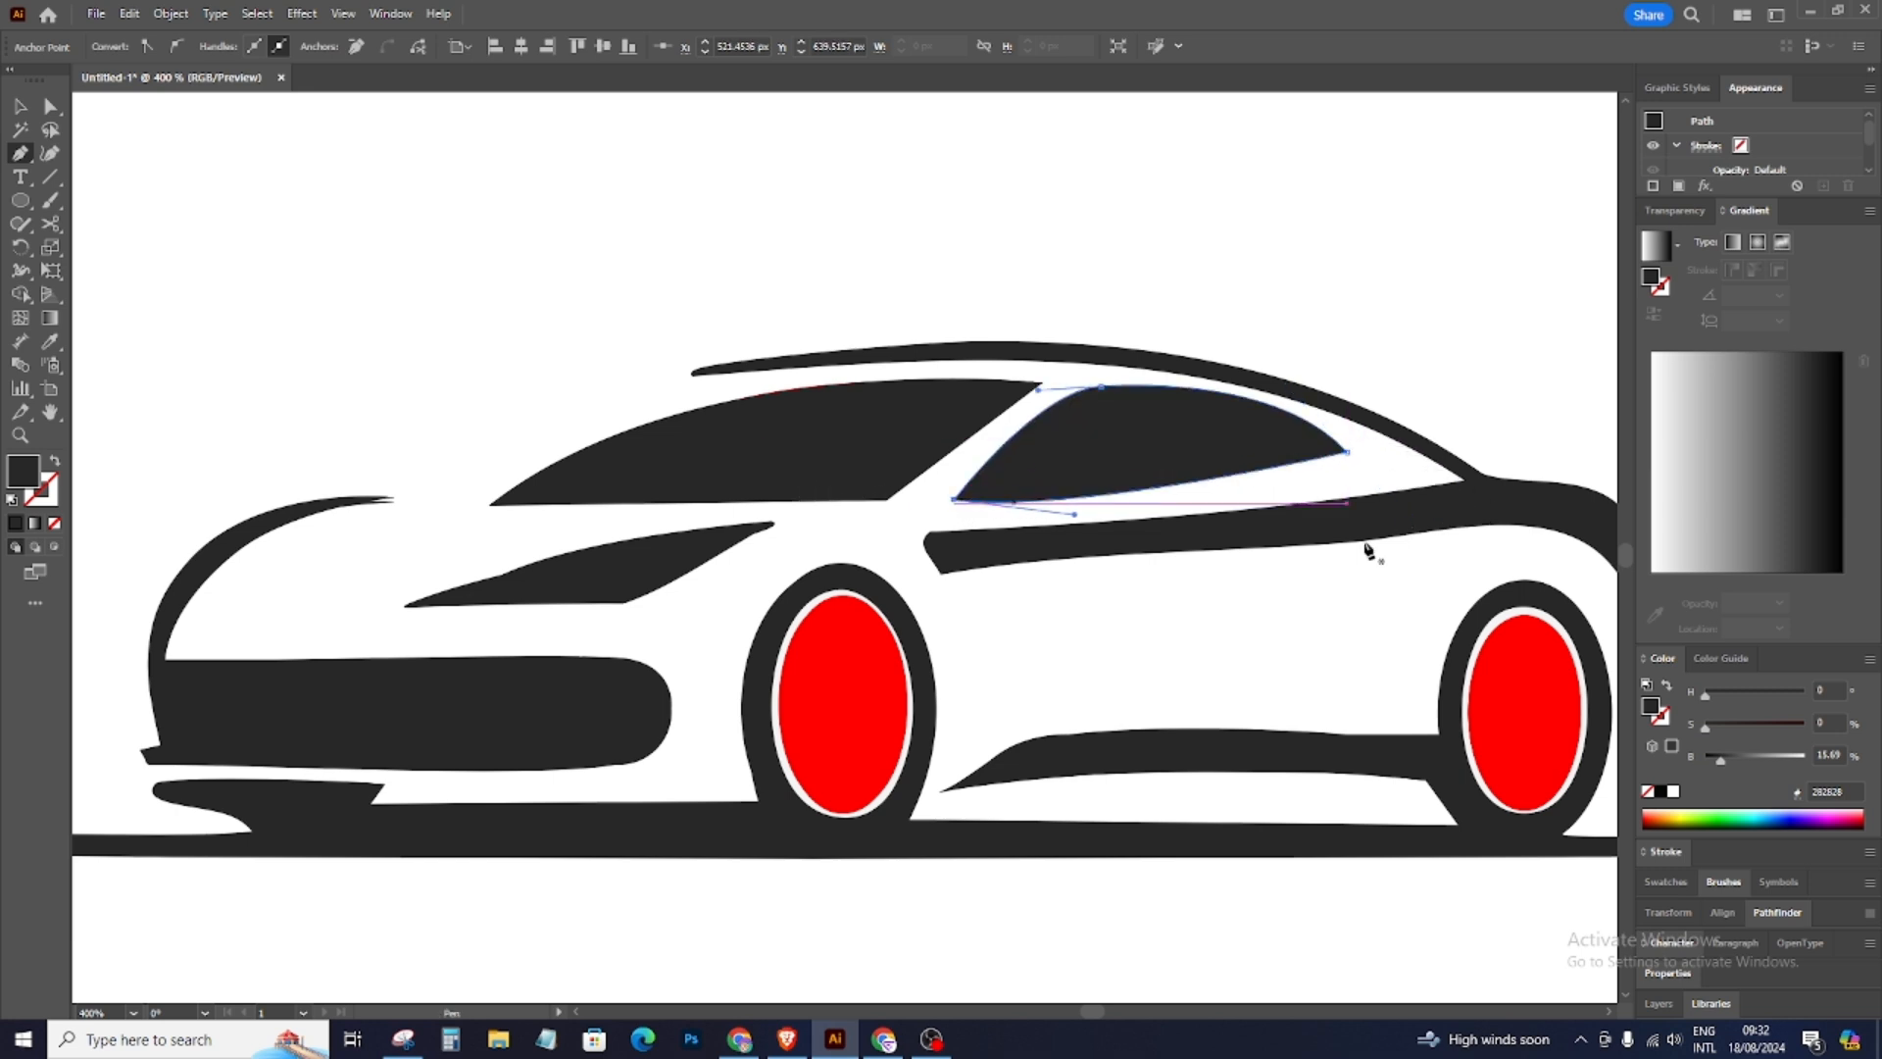
left_click(16, 110)
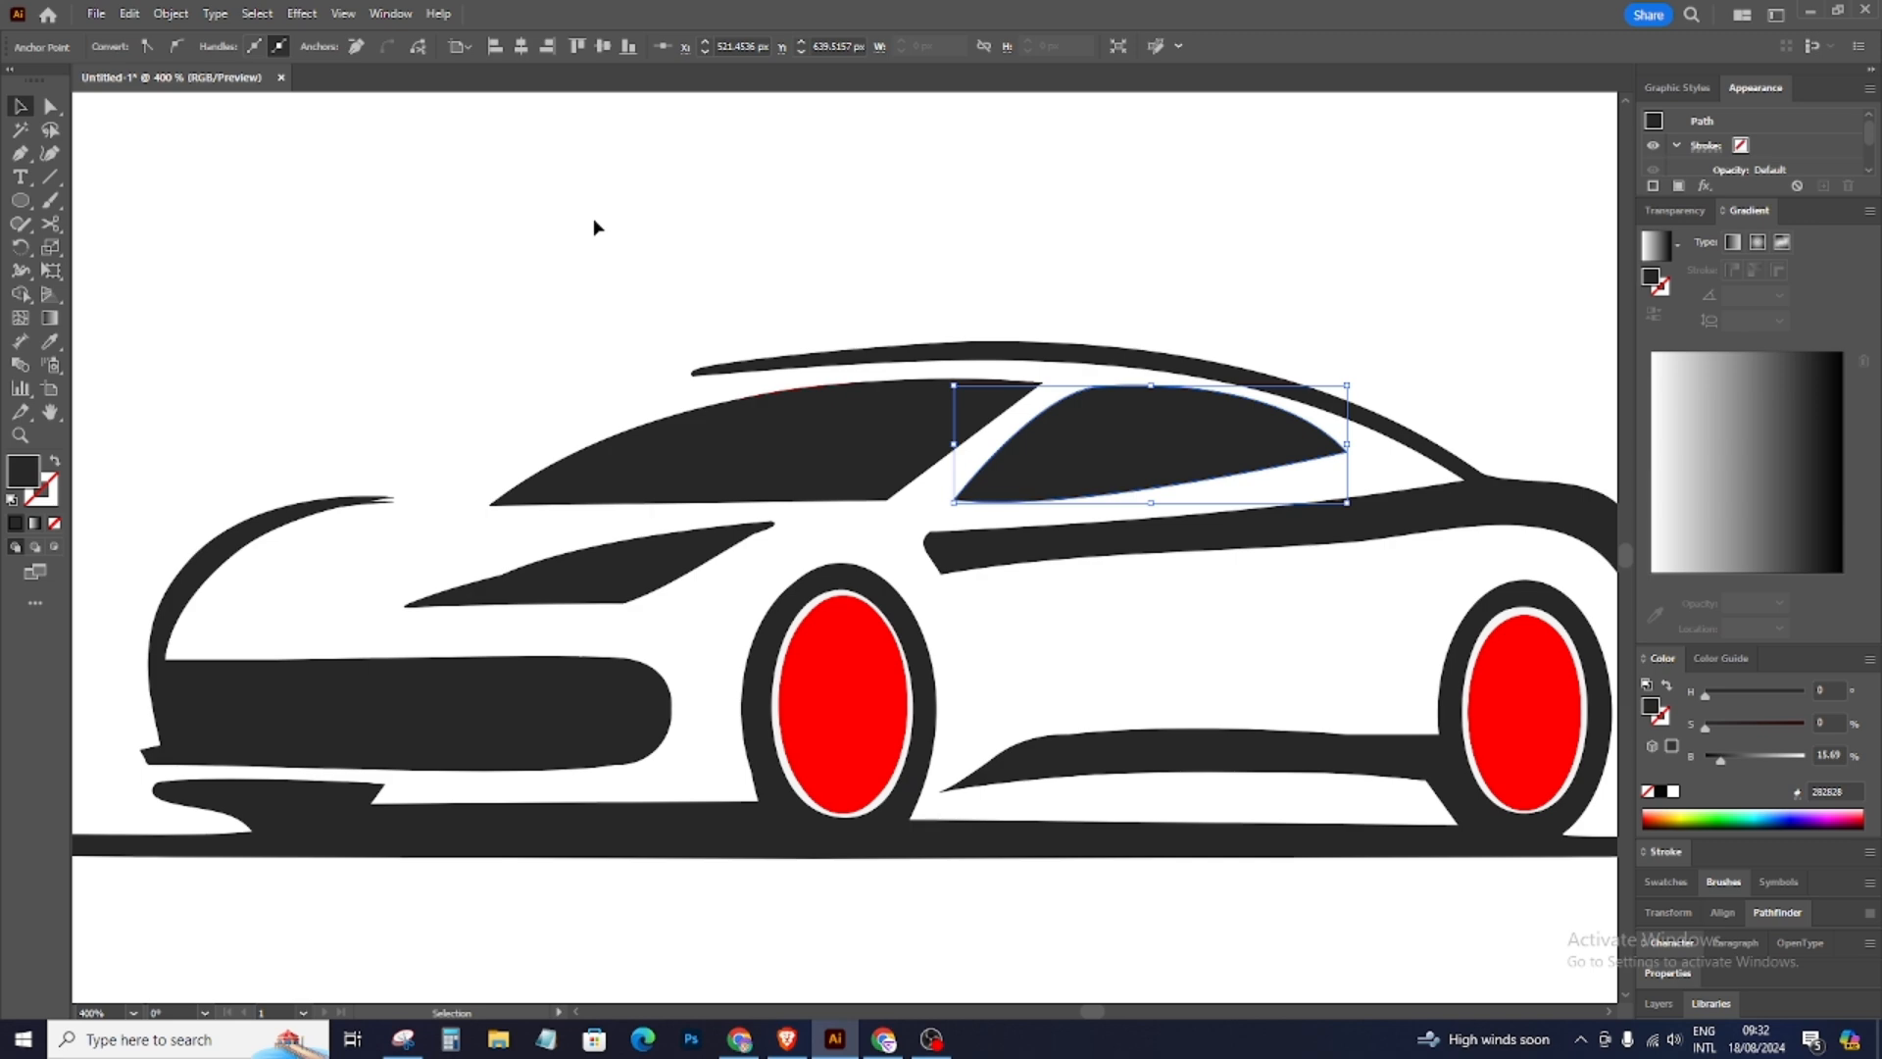
left_click(592, 217)
Step: Recolour the traced windshield and side window with the red sampled from the front wheel
left_click(714, 407)
left_click(1167, 443, "shift")
left_click(49, 341)
left_click(869, 707)
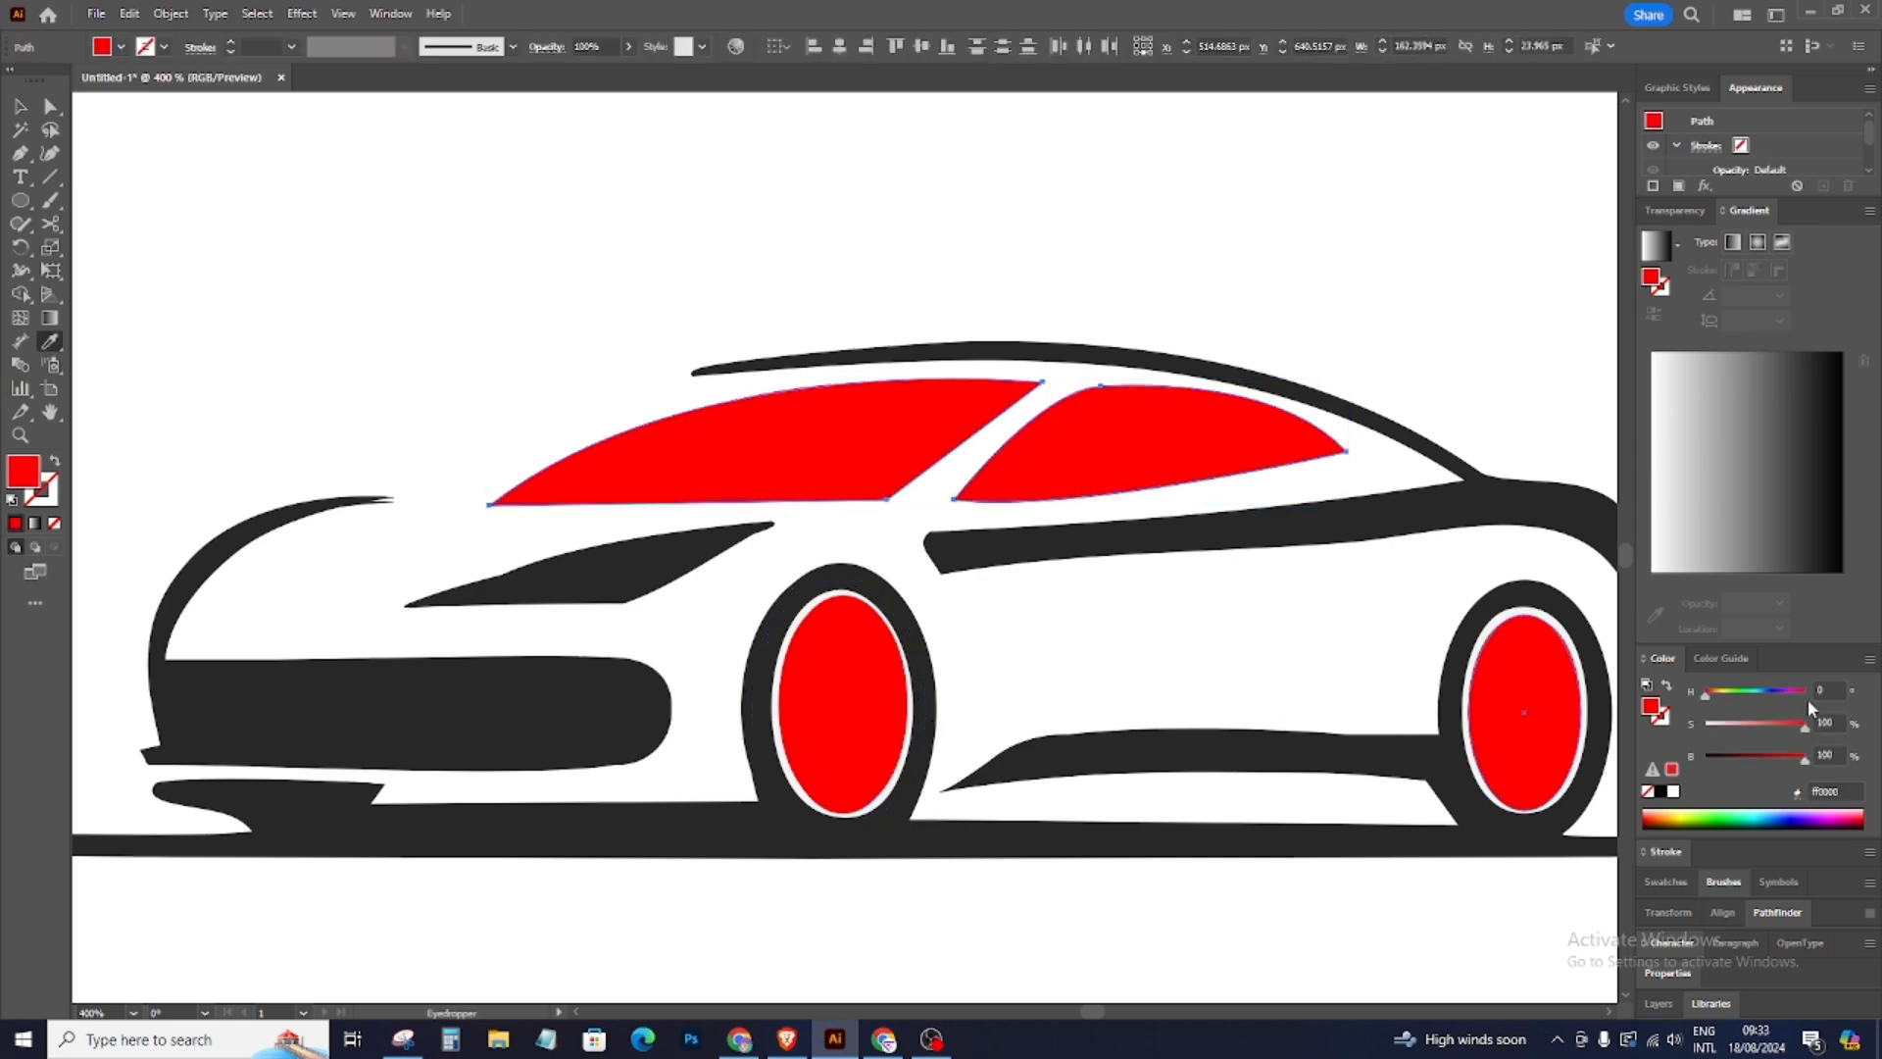
left_click(21, 108)
left_click(374, 176)
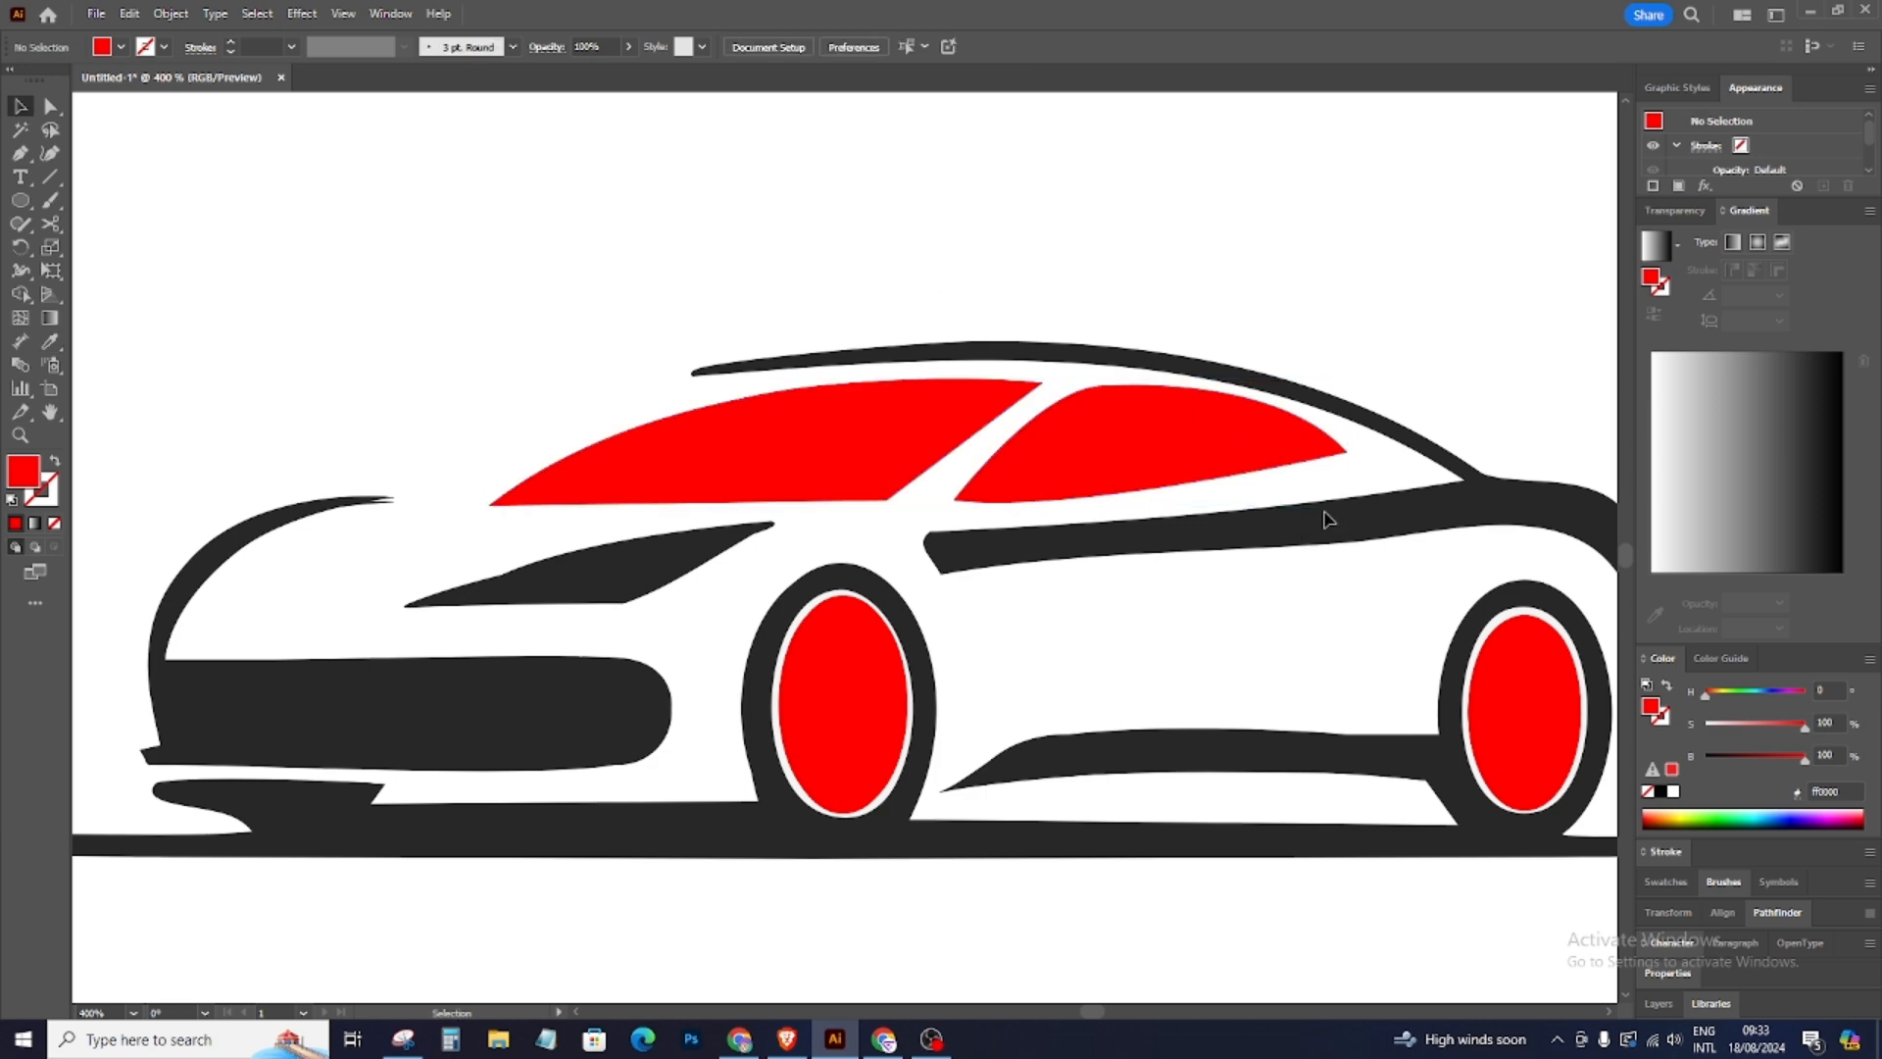
Step: Move all traced car parts below the original artwork to compare the two
key("ctrl+minus")
key("ctrl+minus")
left_click_drag(423, 356, 1321, 802)
left_click_drag(1180, 627, 1189, 908)
left_click(1405, 736)
scroll(1407, 737, "down", 3)
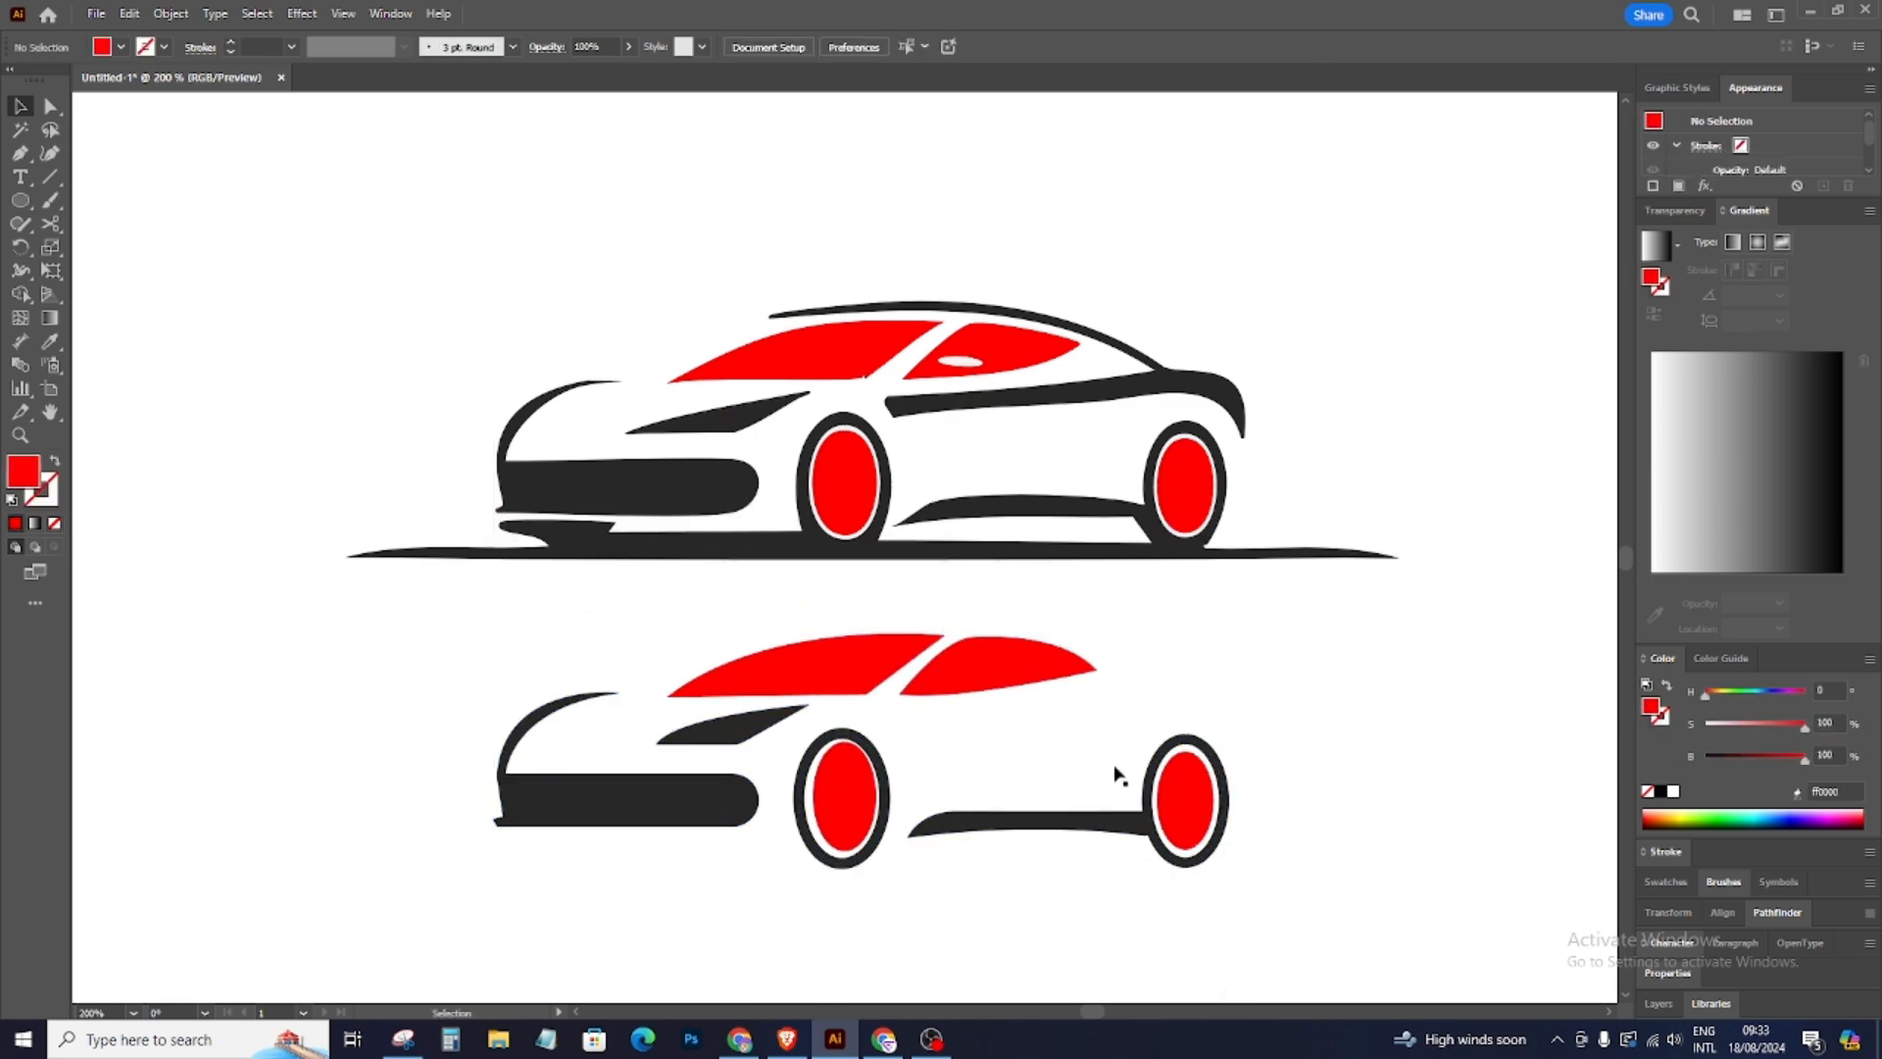
left_click_drag(333, 618, 1427, 1015)
left_click(1279, 818)
left_click(829, 786)
key("Left")
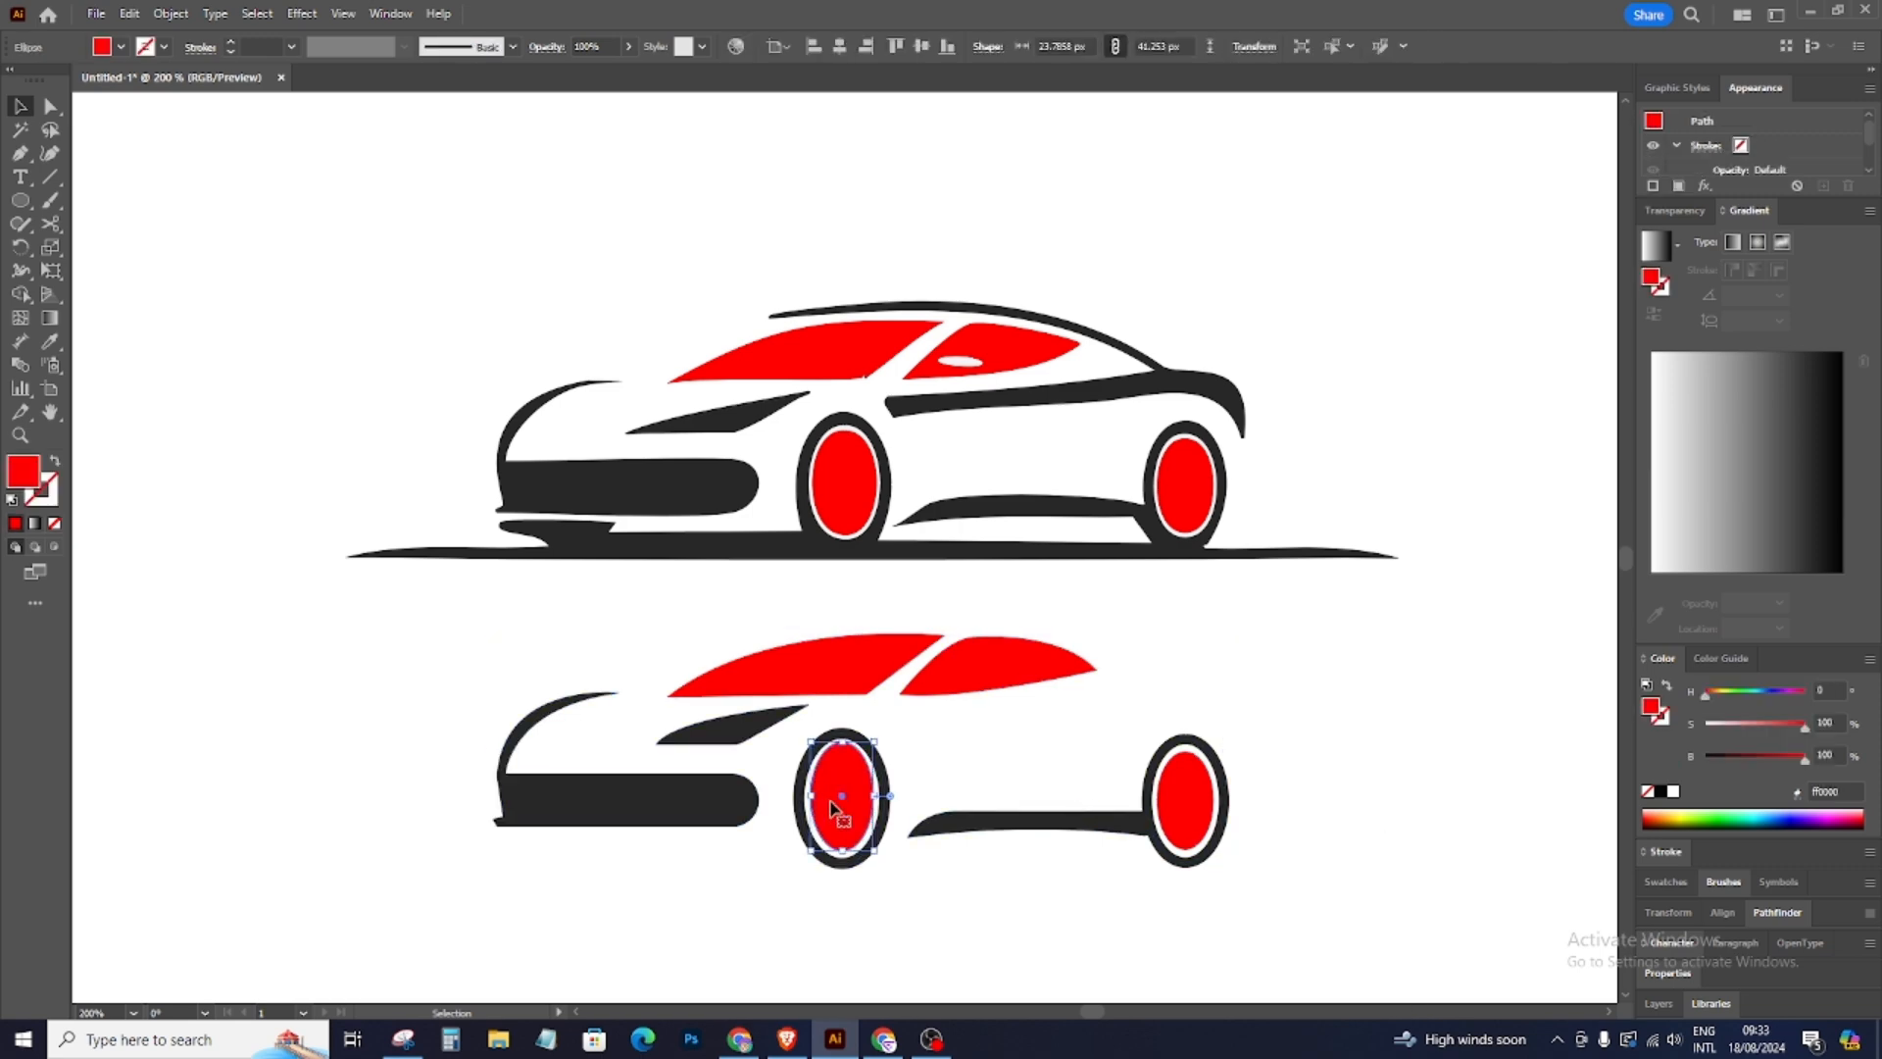
left_click(1201, 806)
left_click(1332, 769)
scroll(1342, 773, "up", 1)
Step: Move all the traced parts back up into place over the original car and deselect them
key("a")
left_click_drag(1350, 714, 488, 912)
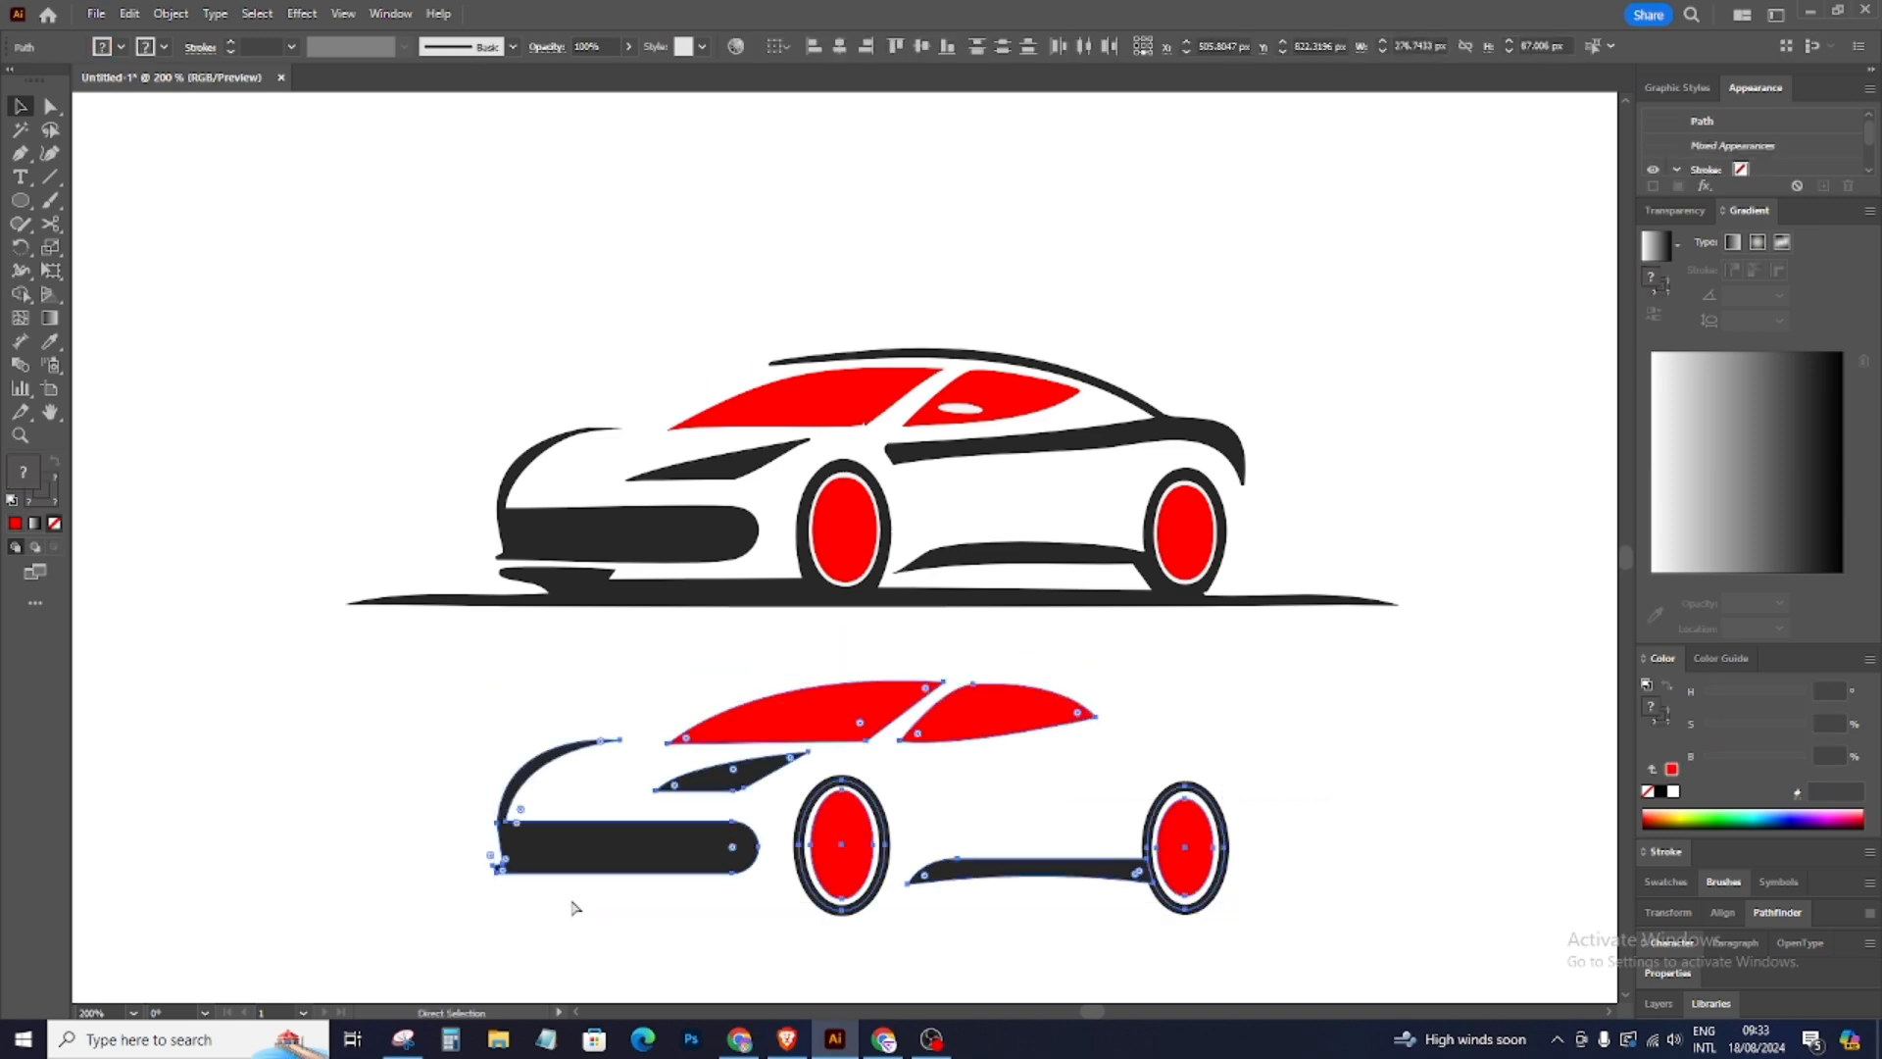
key("v")
left_click_drag(997, 713, 997, 399)
key("a")
left_click(1250, 416)
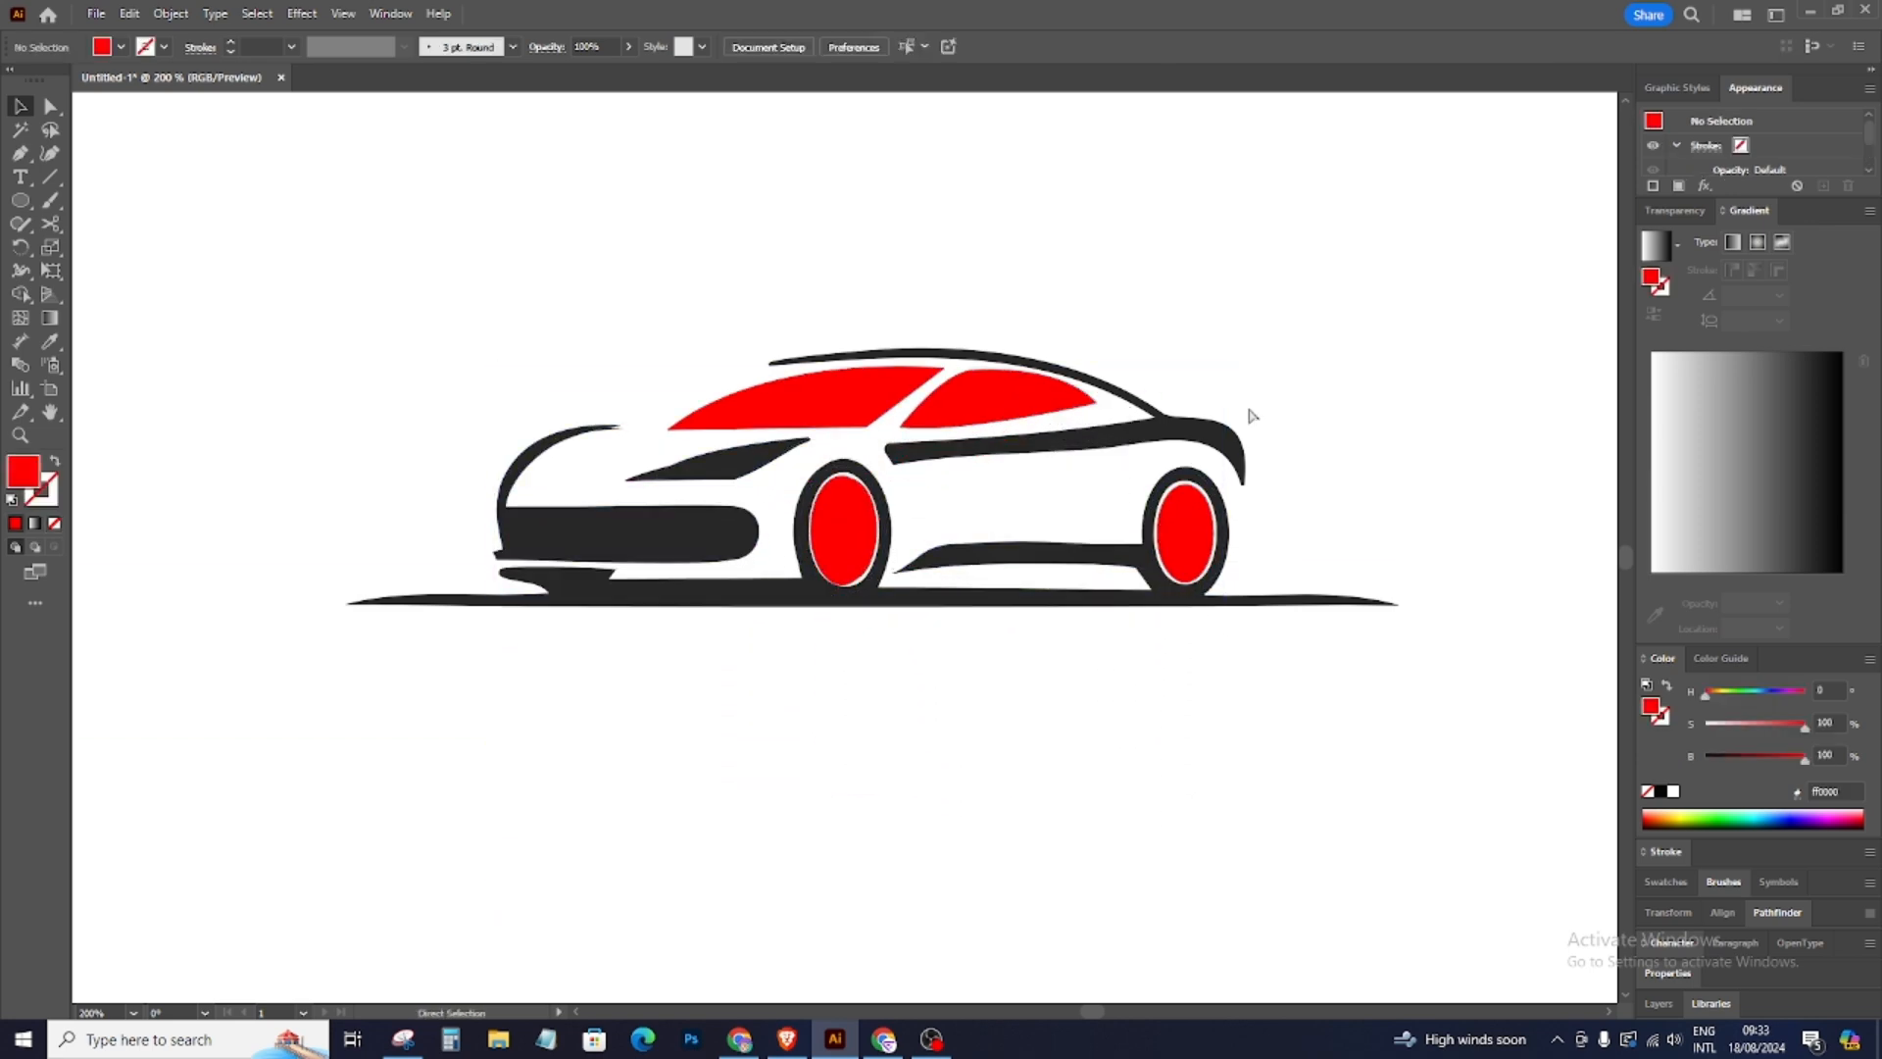
Step: Draw the roof line's outer curve with the Pen tool from its front tip to the start of the rear deck
key("ctrl+plus")
scroll(1248, 421, "up", 3)
left_click(19, 153)
left_click(730, 389)
left_click_drag(1323, 467, 1537, 631)
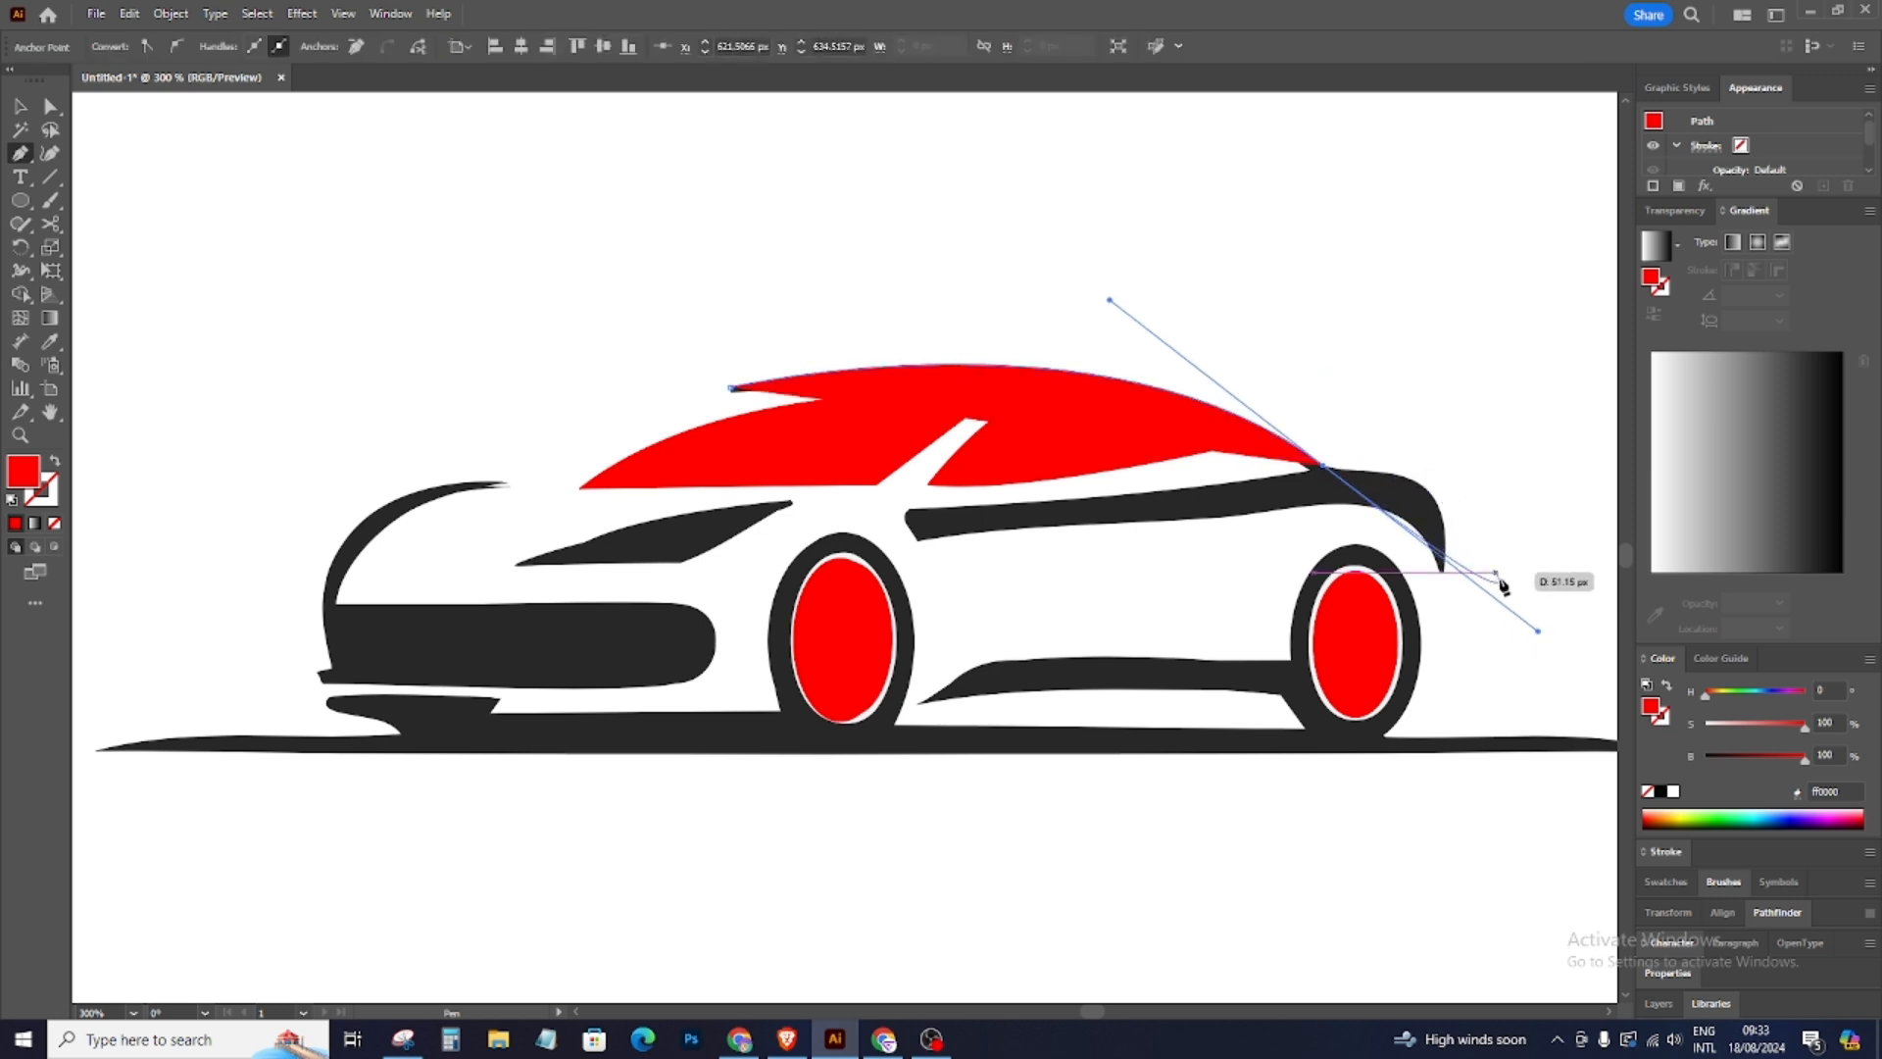
Step: Try to shorten the roof curve's rear handle and redirect it along the rear deck
left_click_drag(1538, 631, 1367, 472)
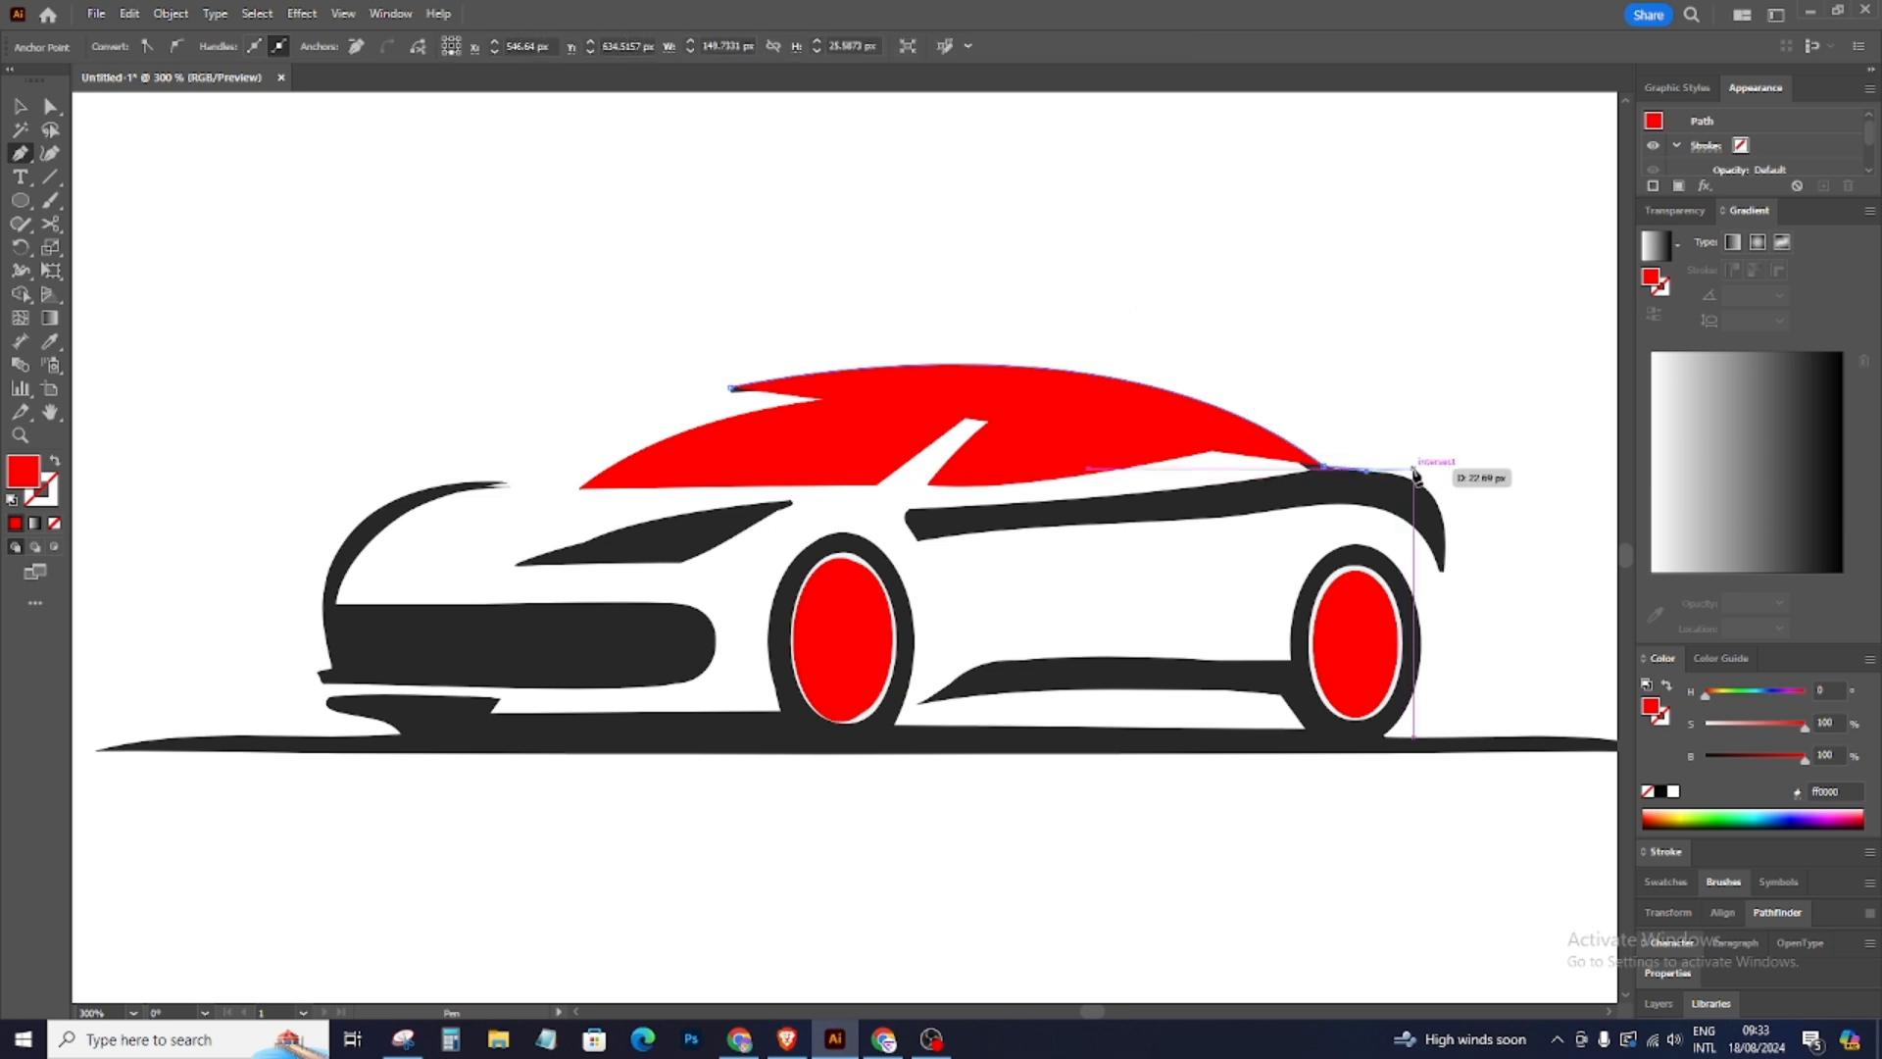
key("ctrl+z")
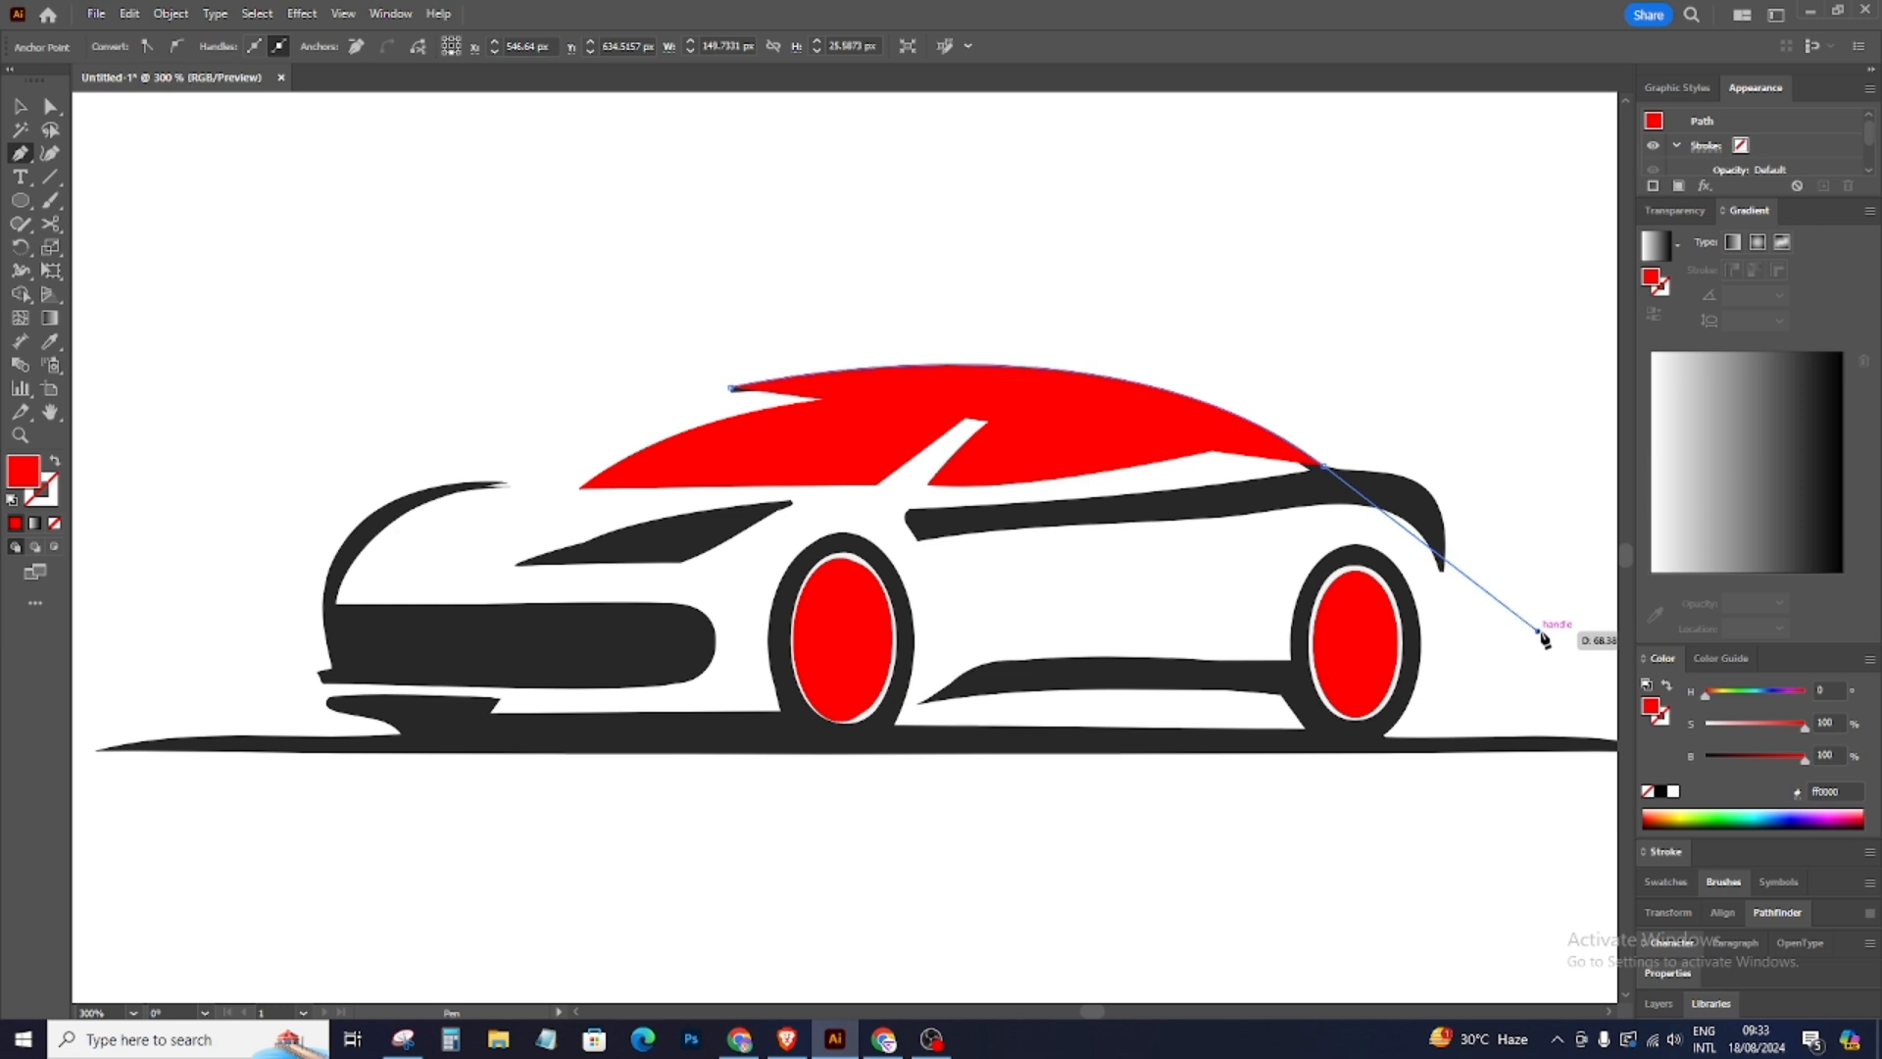
key("ctrl+z")
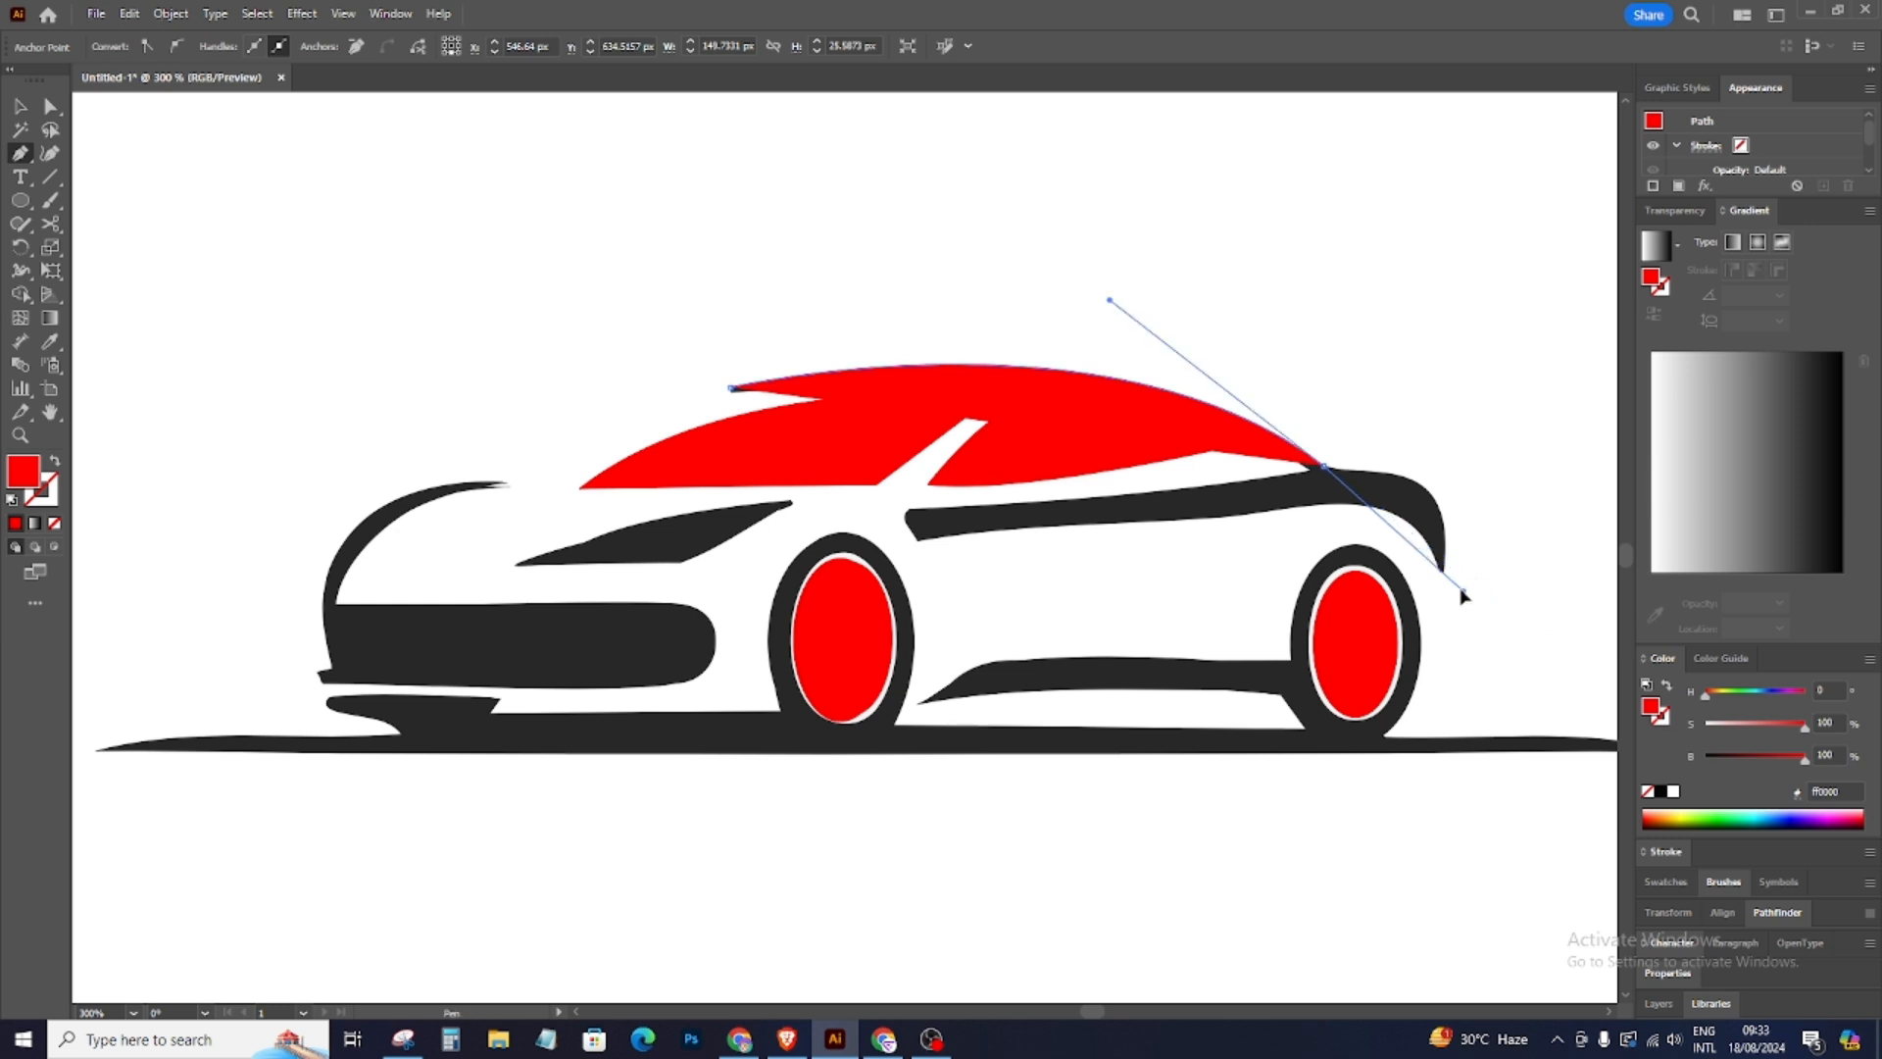
Step: Continue the Pen path from the roof's rear end along the rear deck and around the tail to its lower tip
left_click(1328, 470)
left_click(1377, 476)
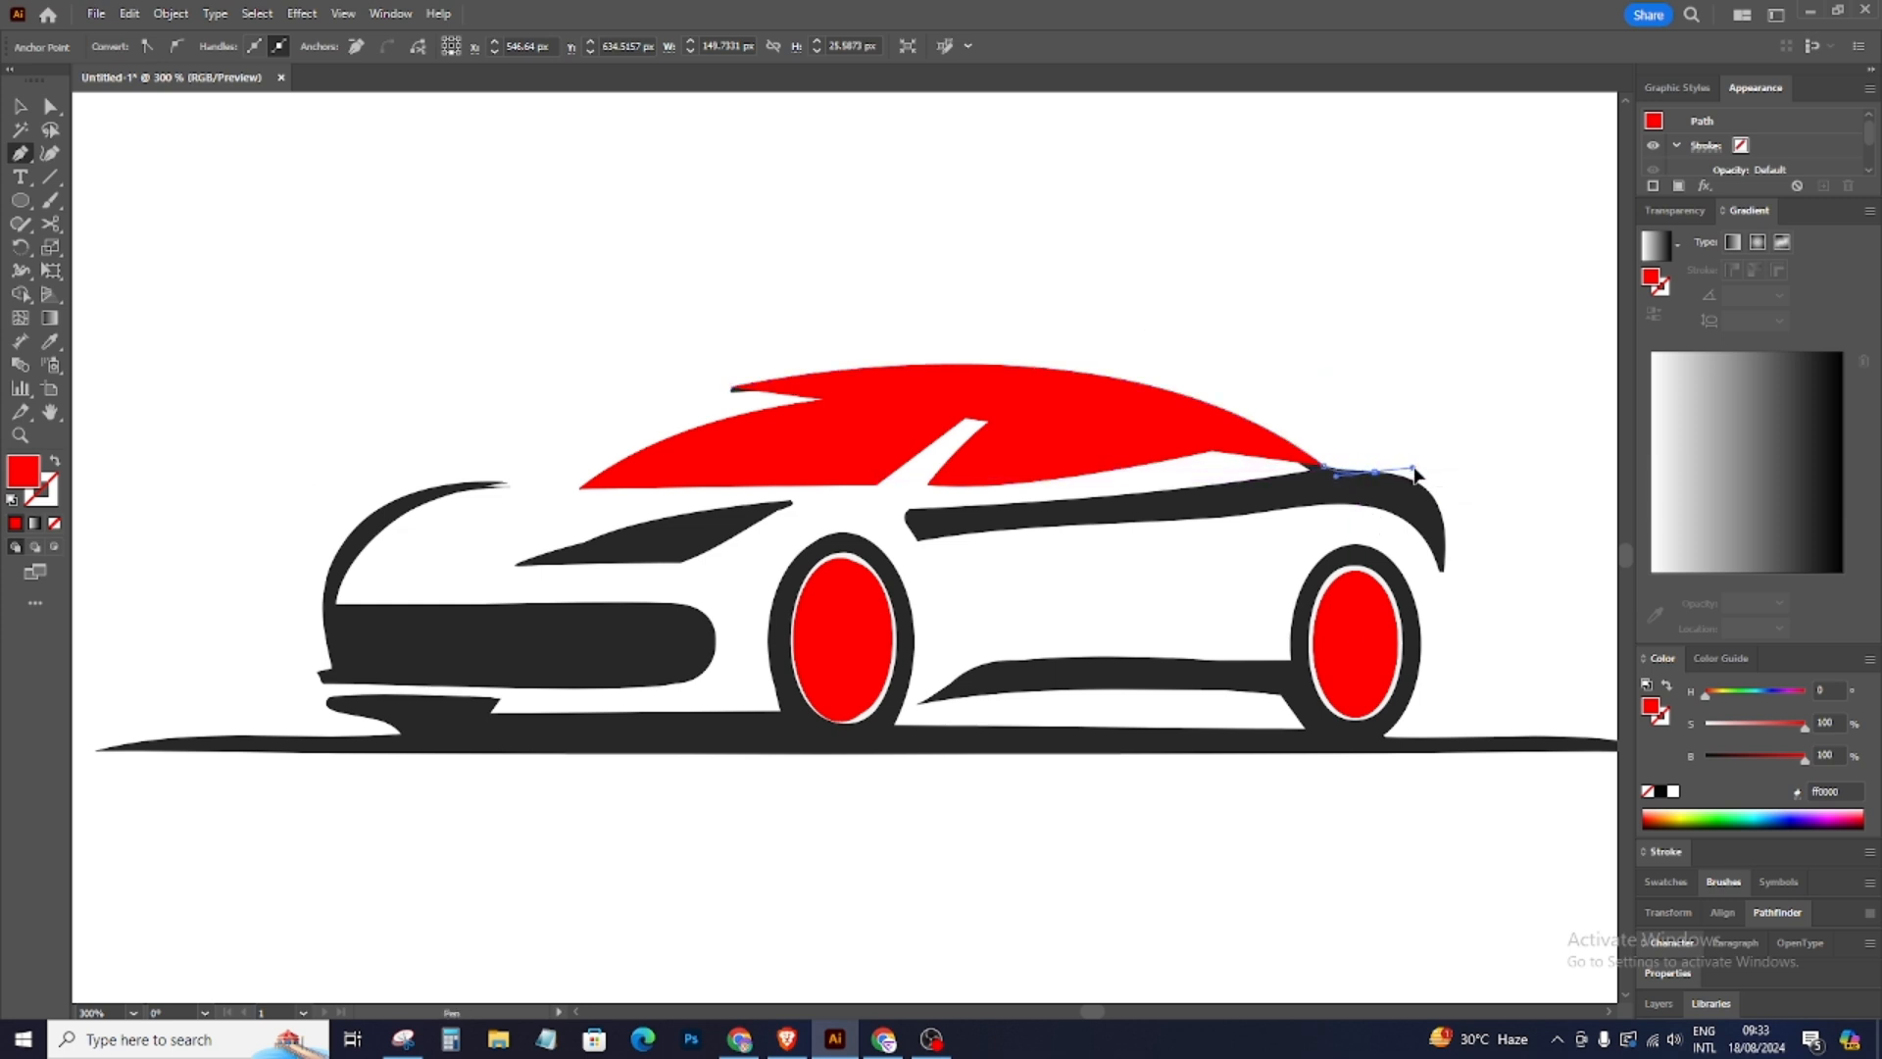
left_click(1416, 472)
left_click_drag(1441, 569, 1414, 638)
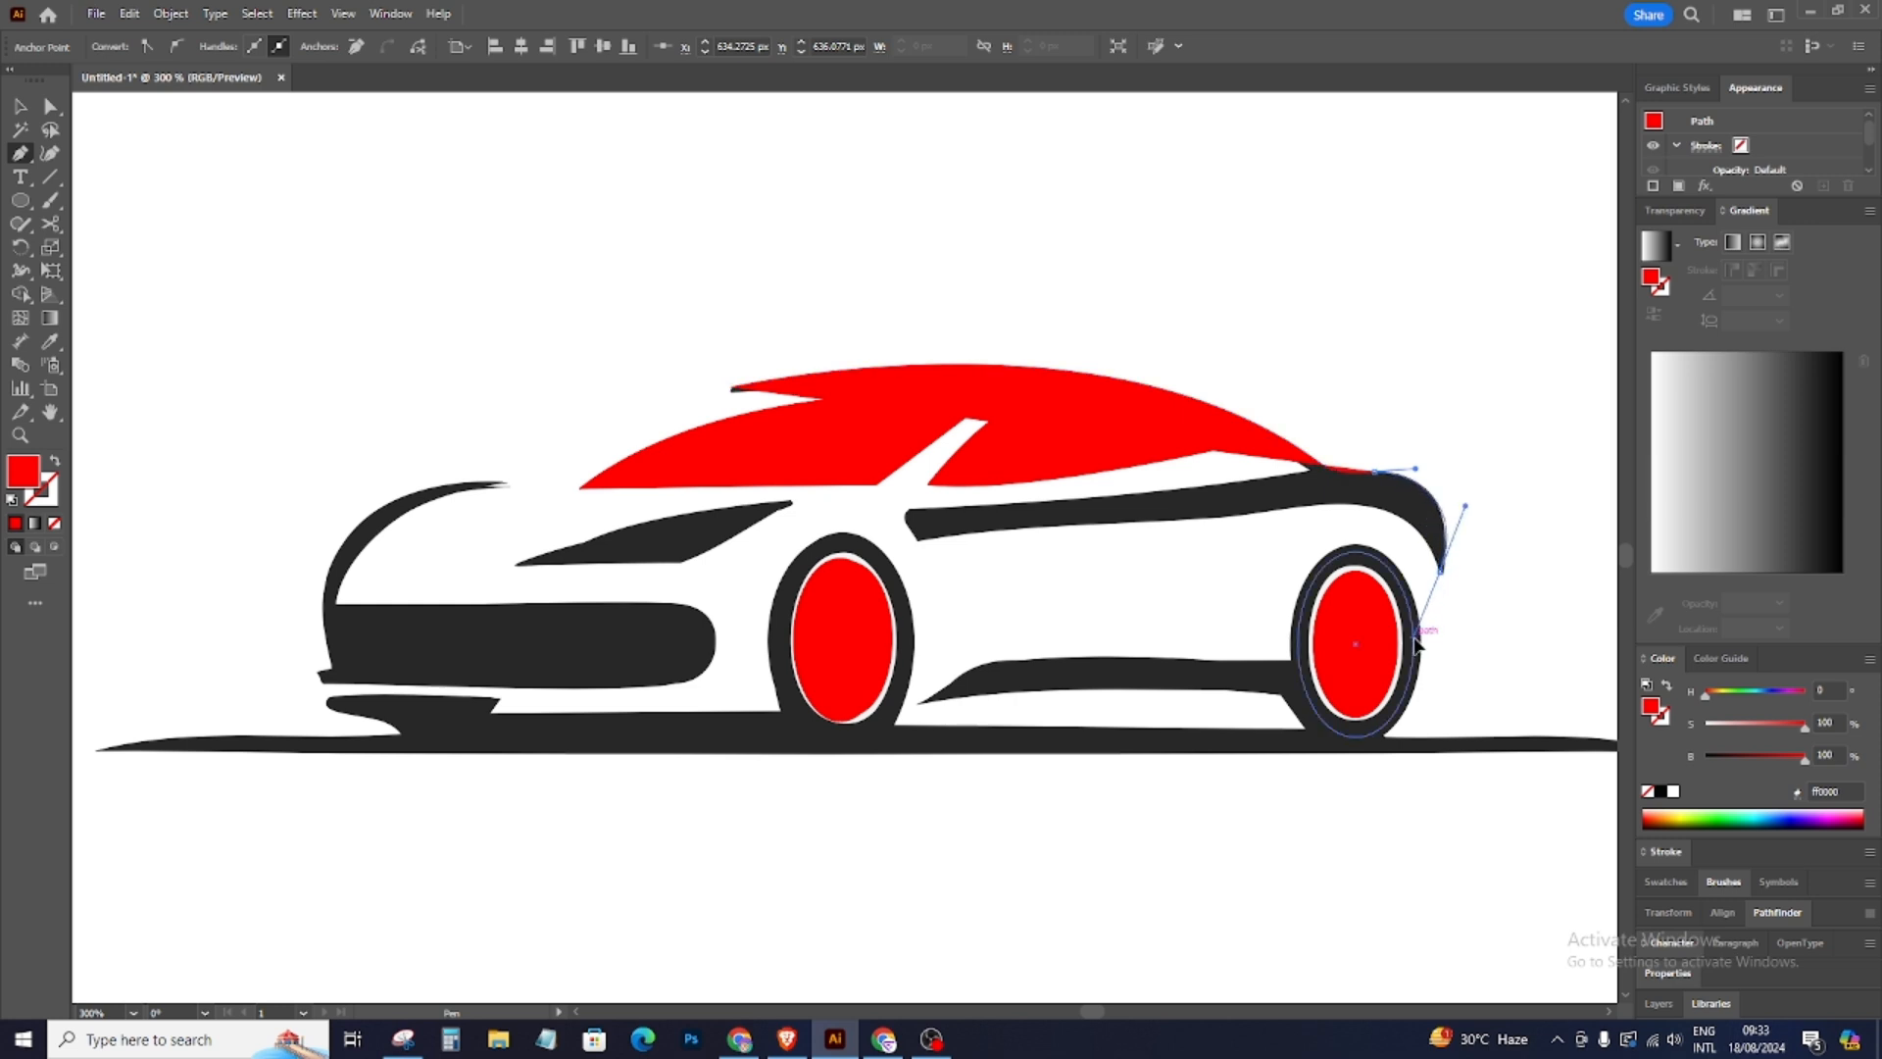
left_click(1442, 572)
left_click(1442, 575)
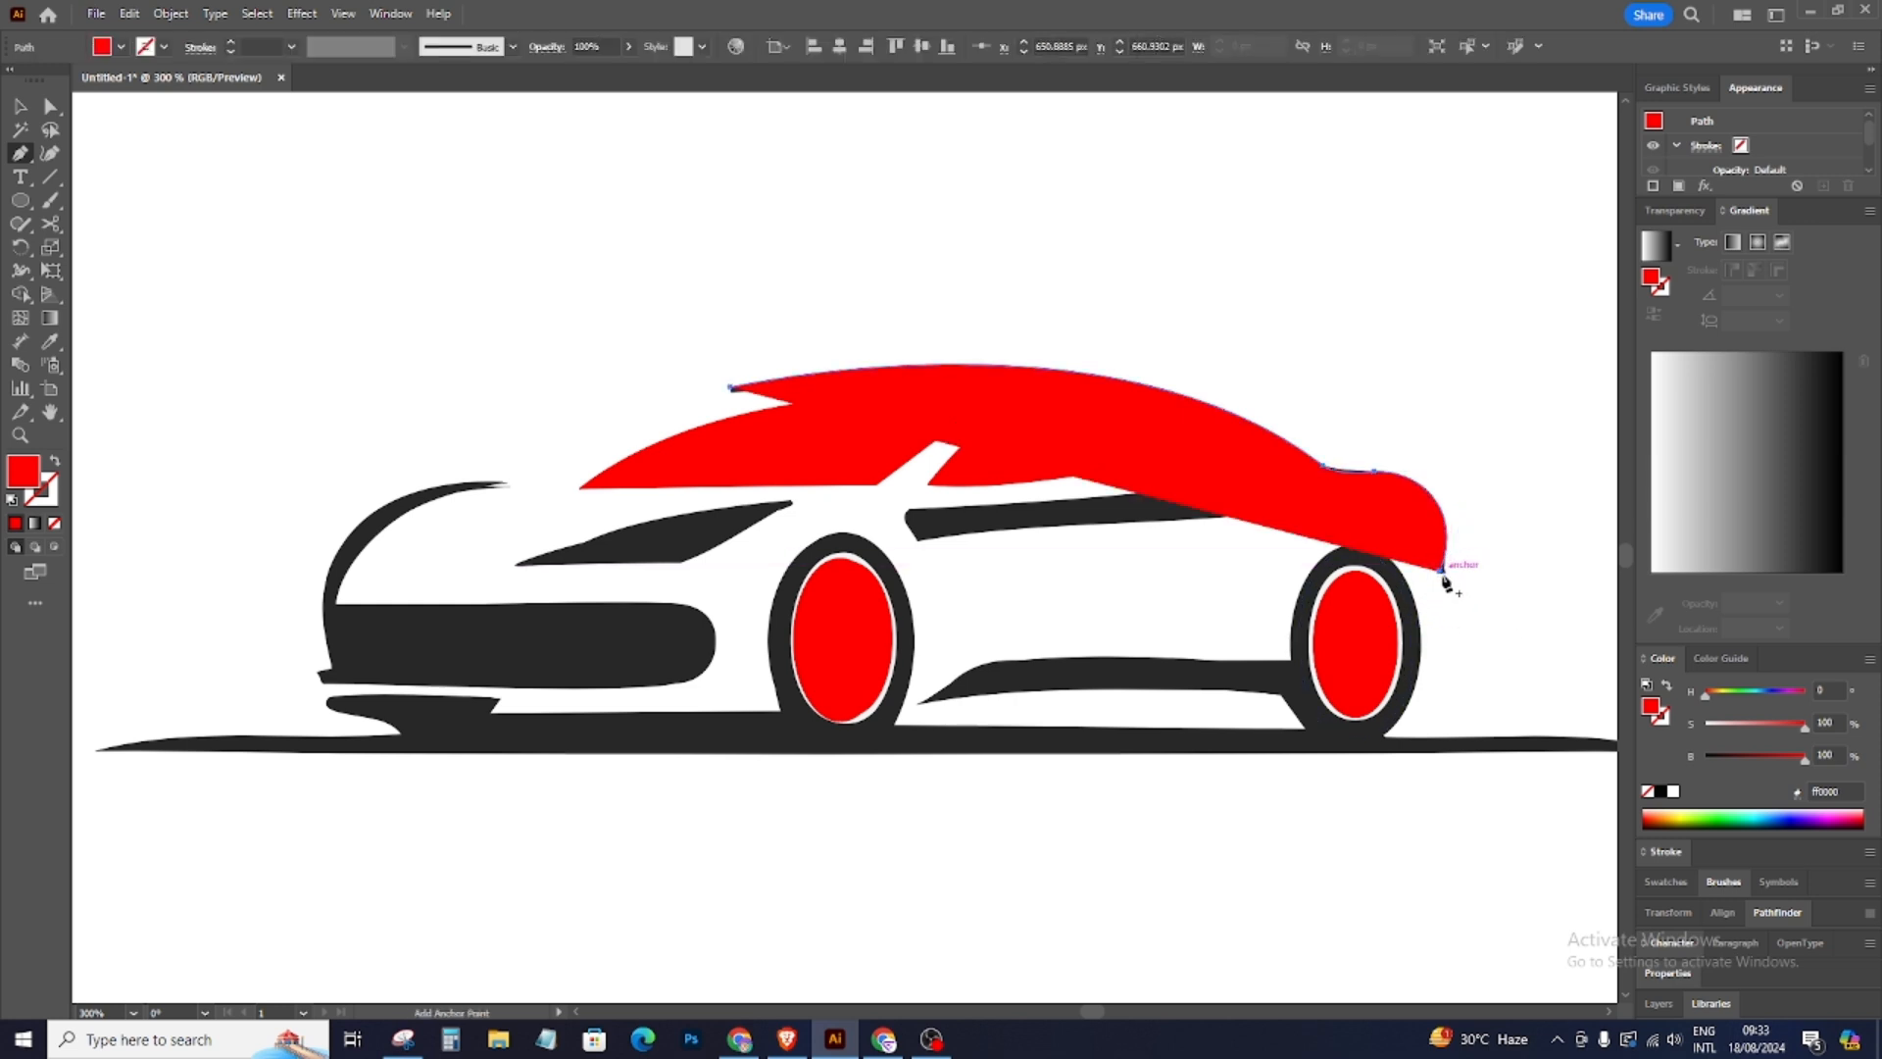
left_click_drag(1443, 571, 3, 451)
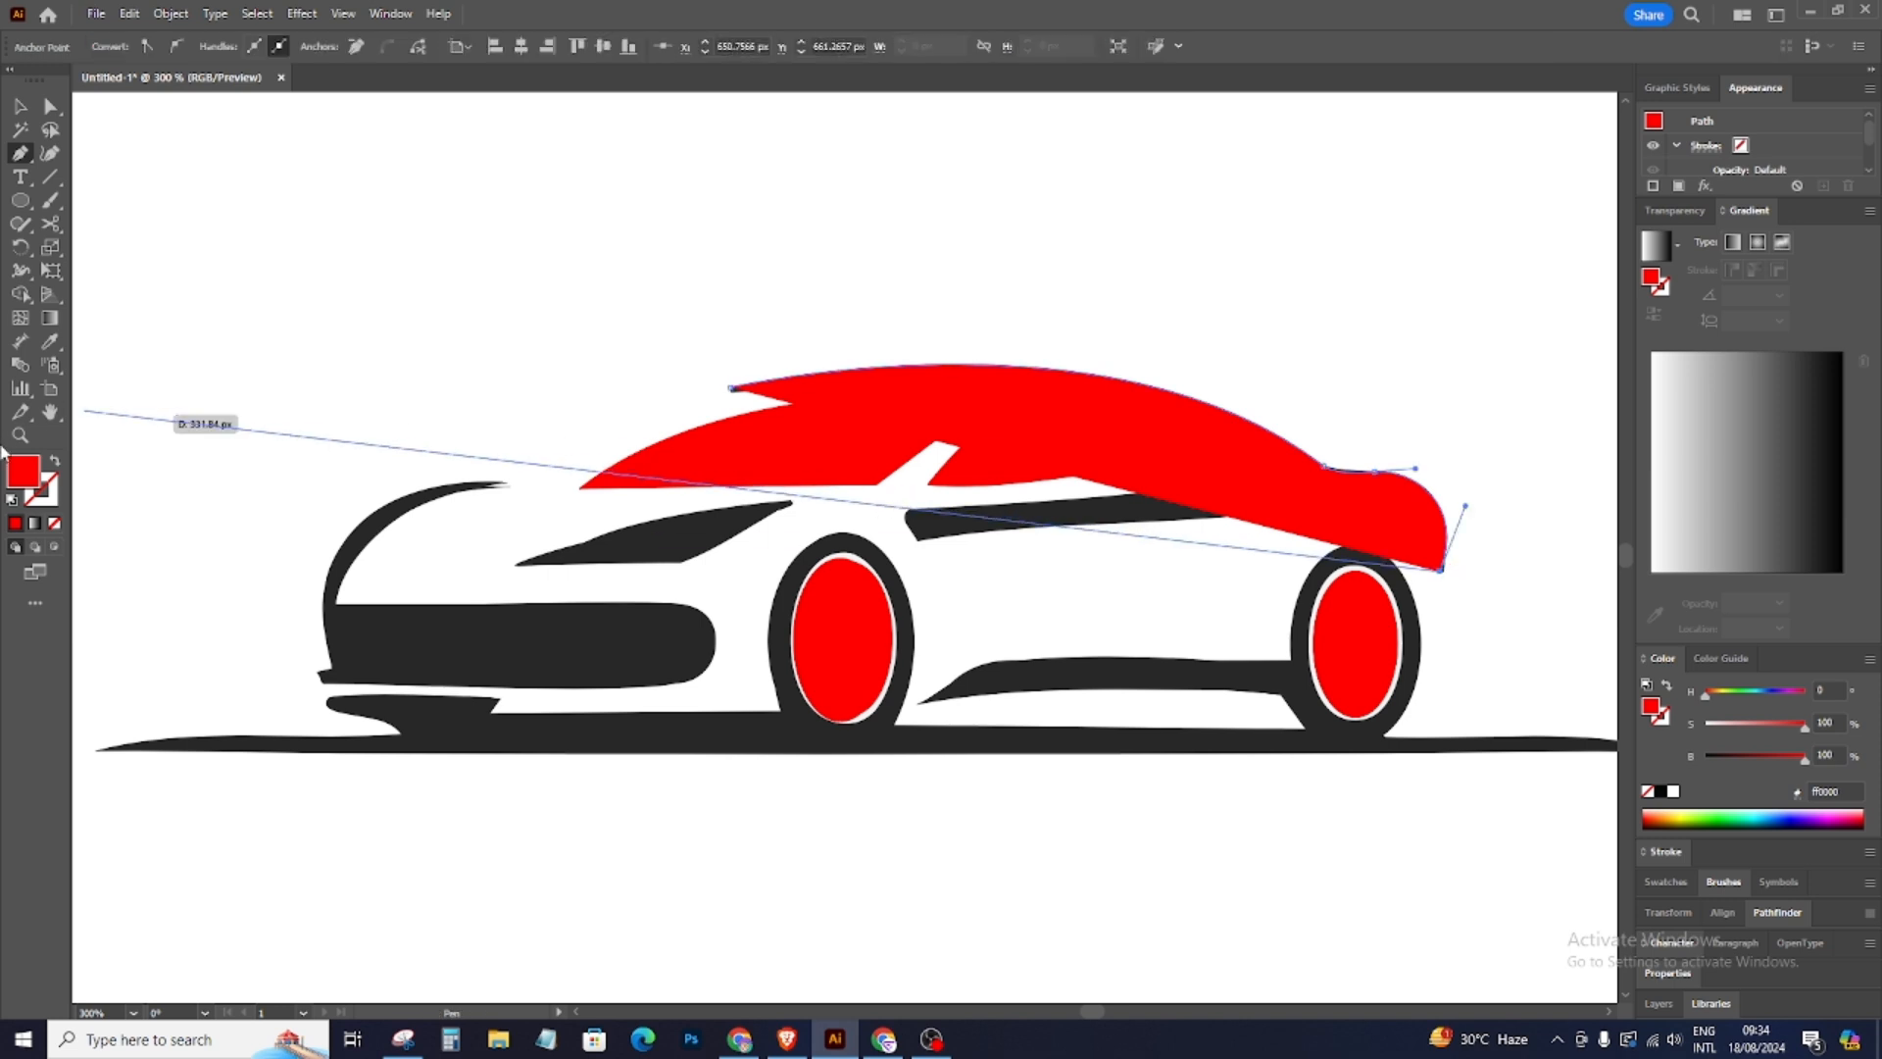
Step: Remove the path's fill and trace the side stripe's lower edge from the tail tip to its lower front corner
left_click(52, 526)
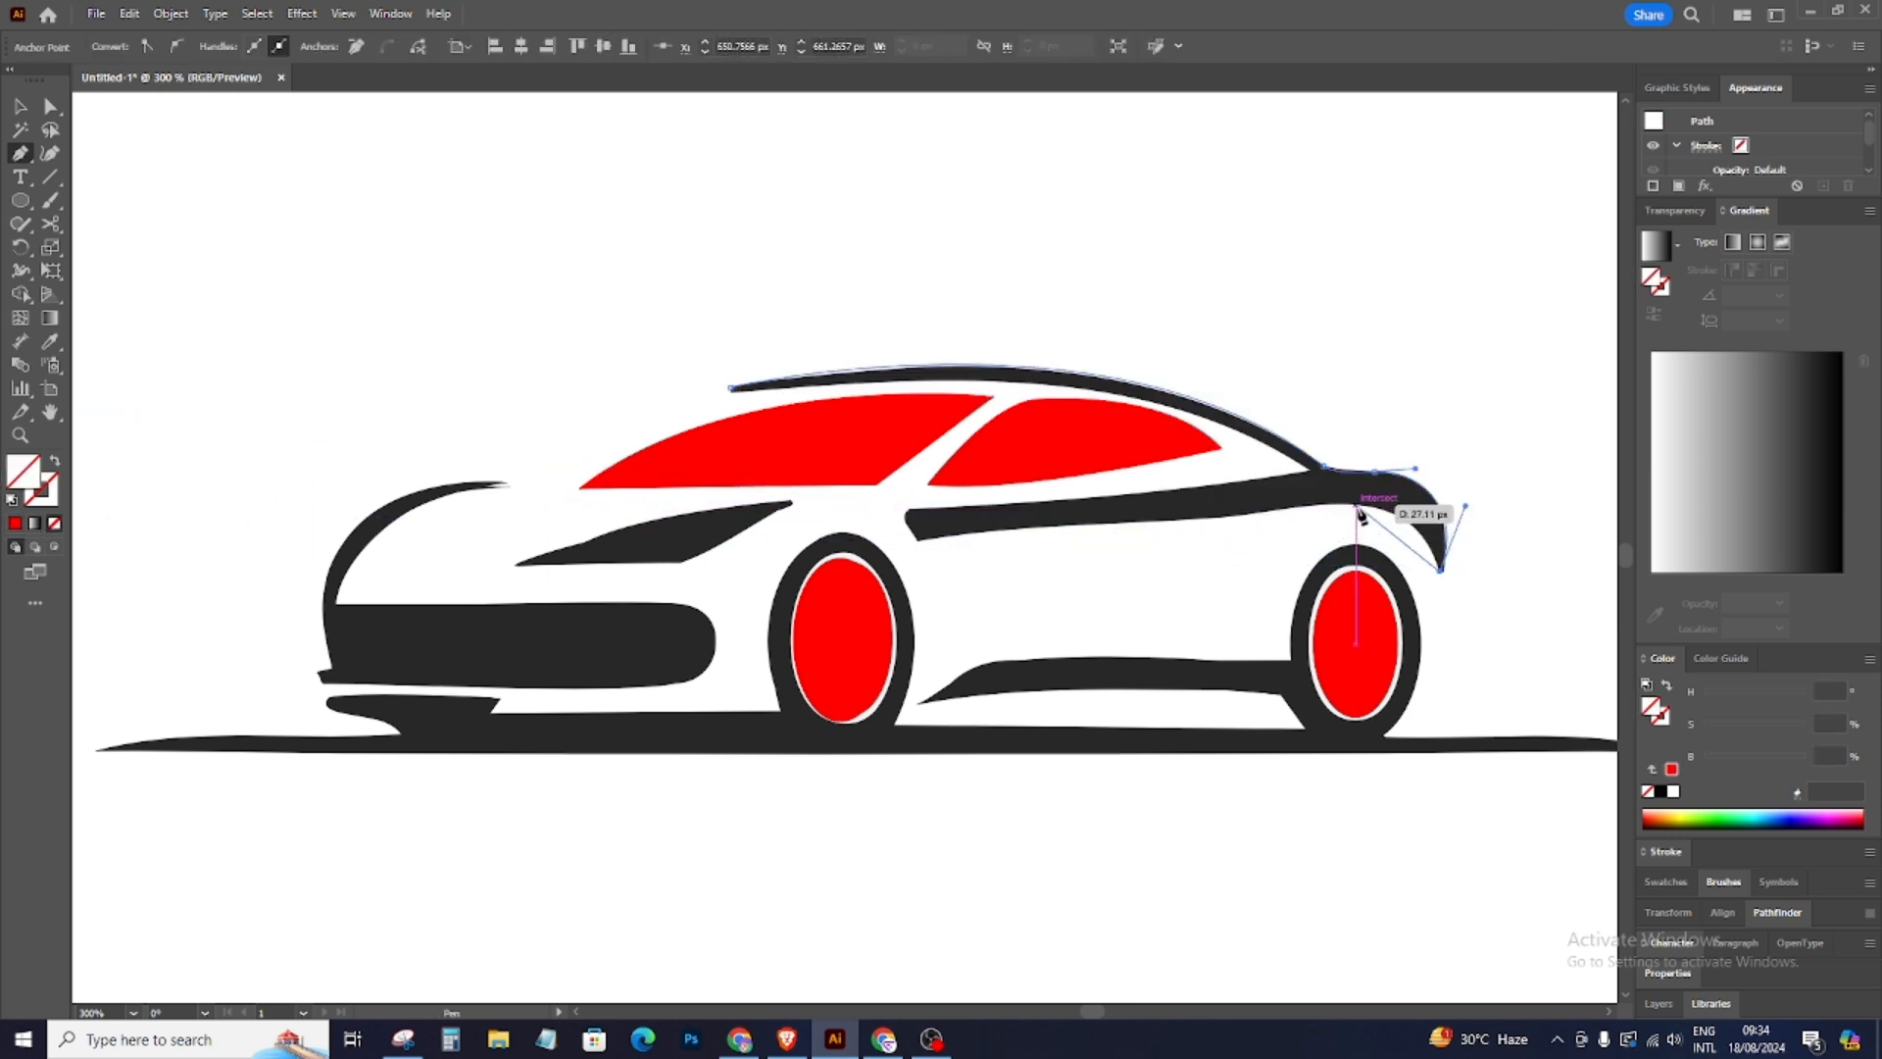
left_click_drag(1358, 508, 1284, 507)
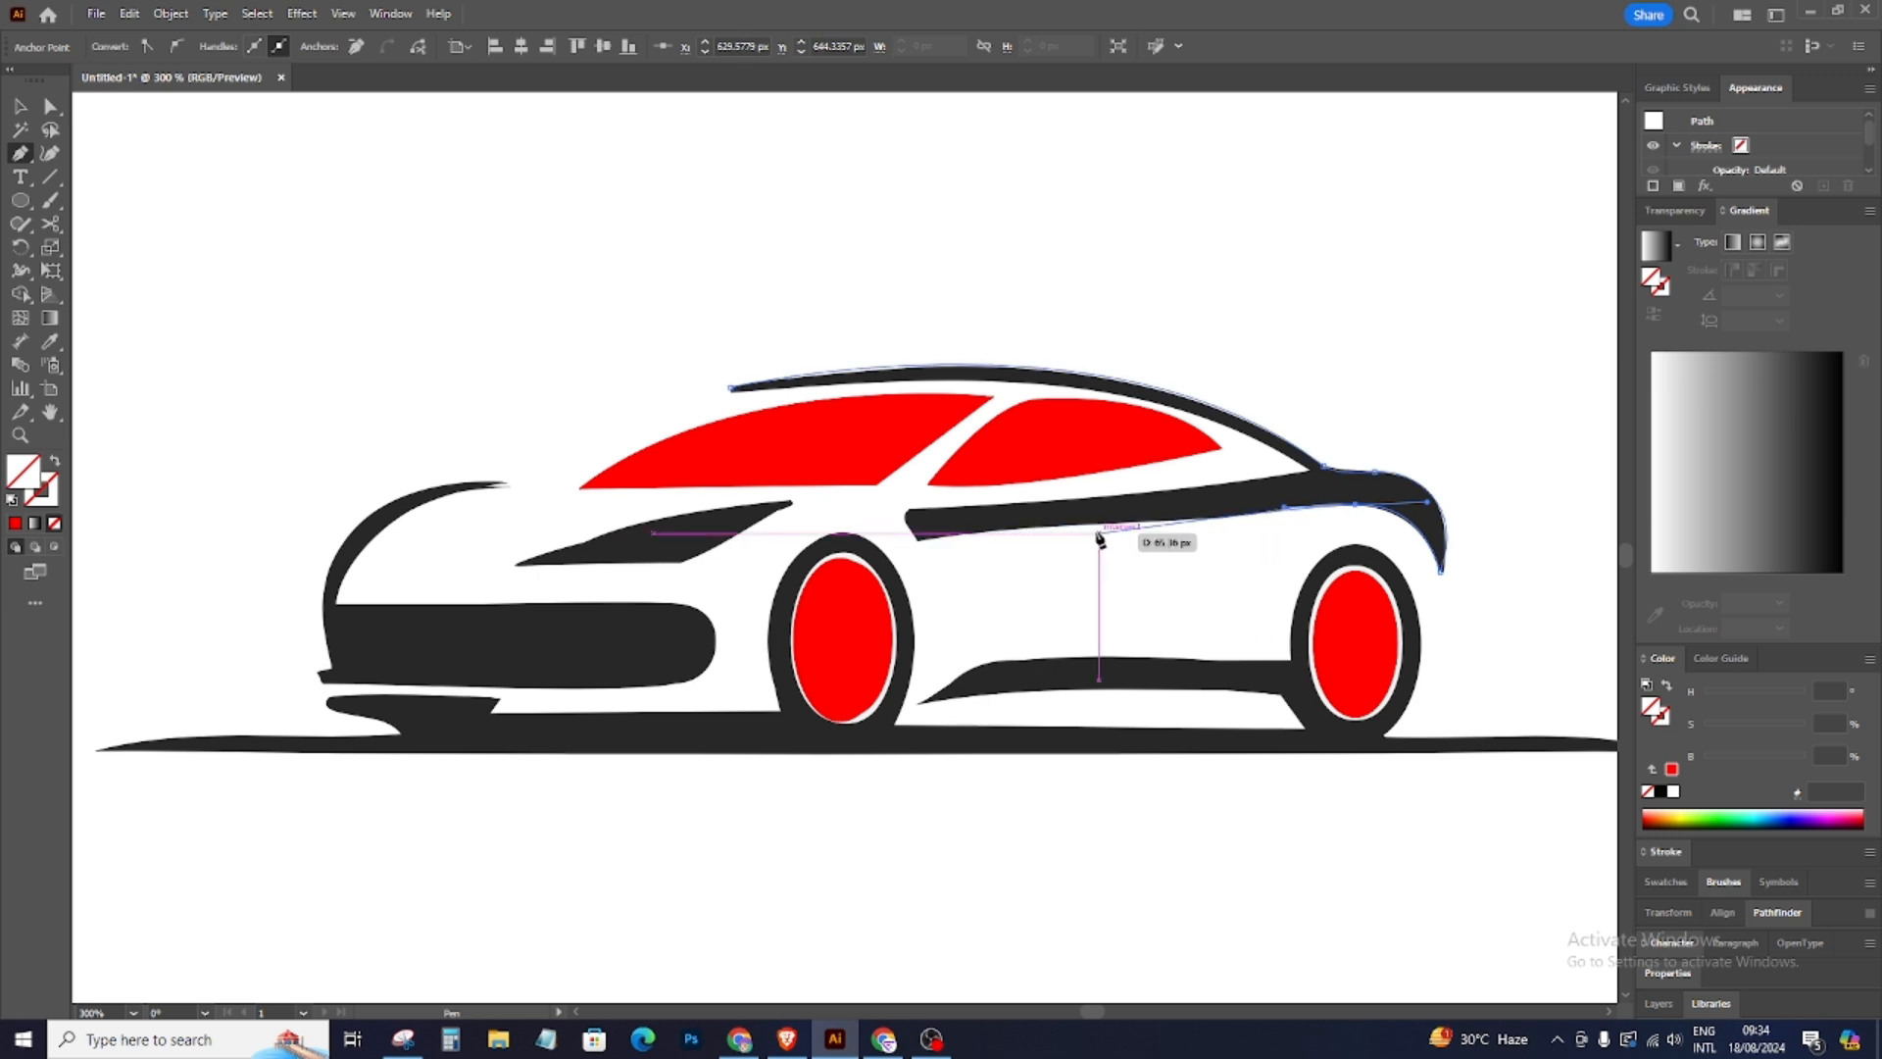
left_click_drag(1100, 524, 1022, 520)
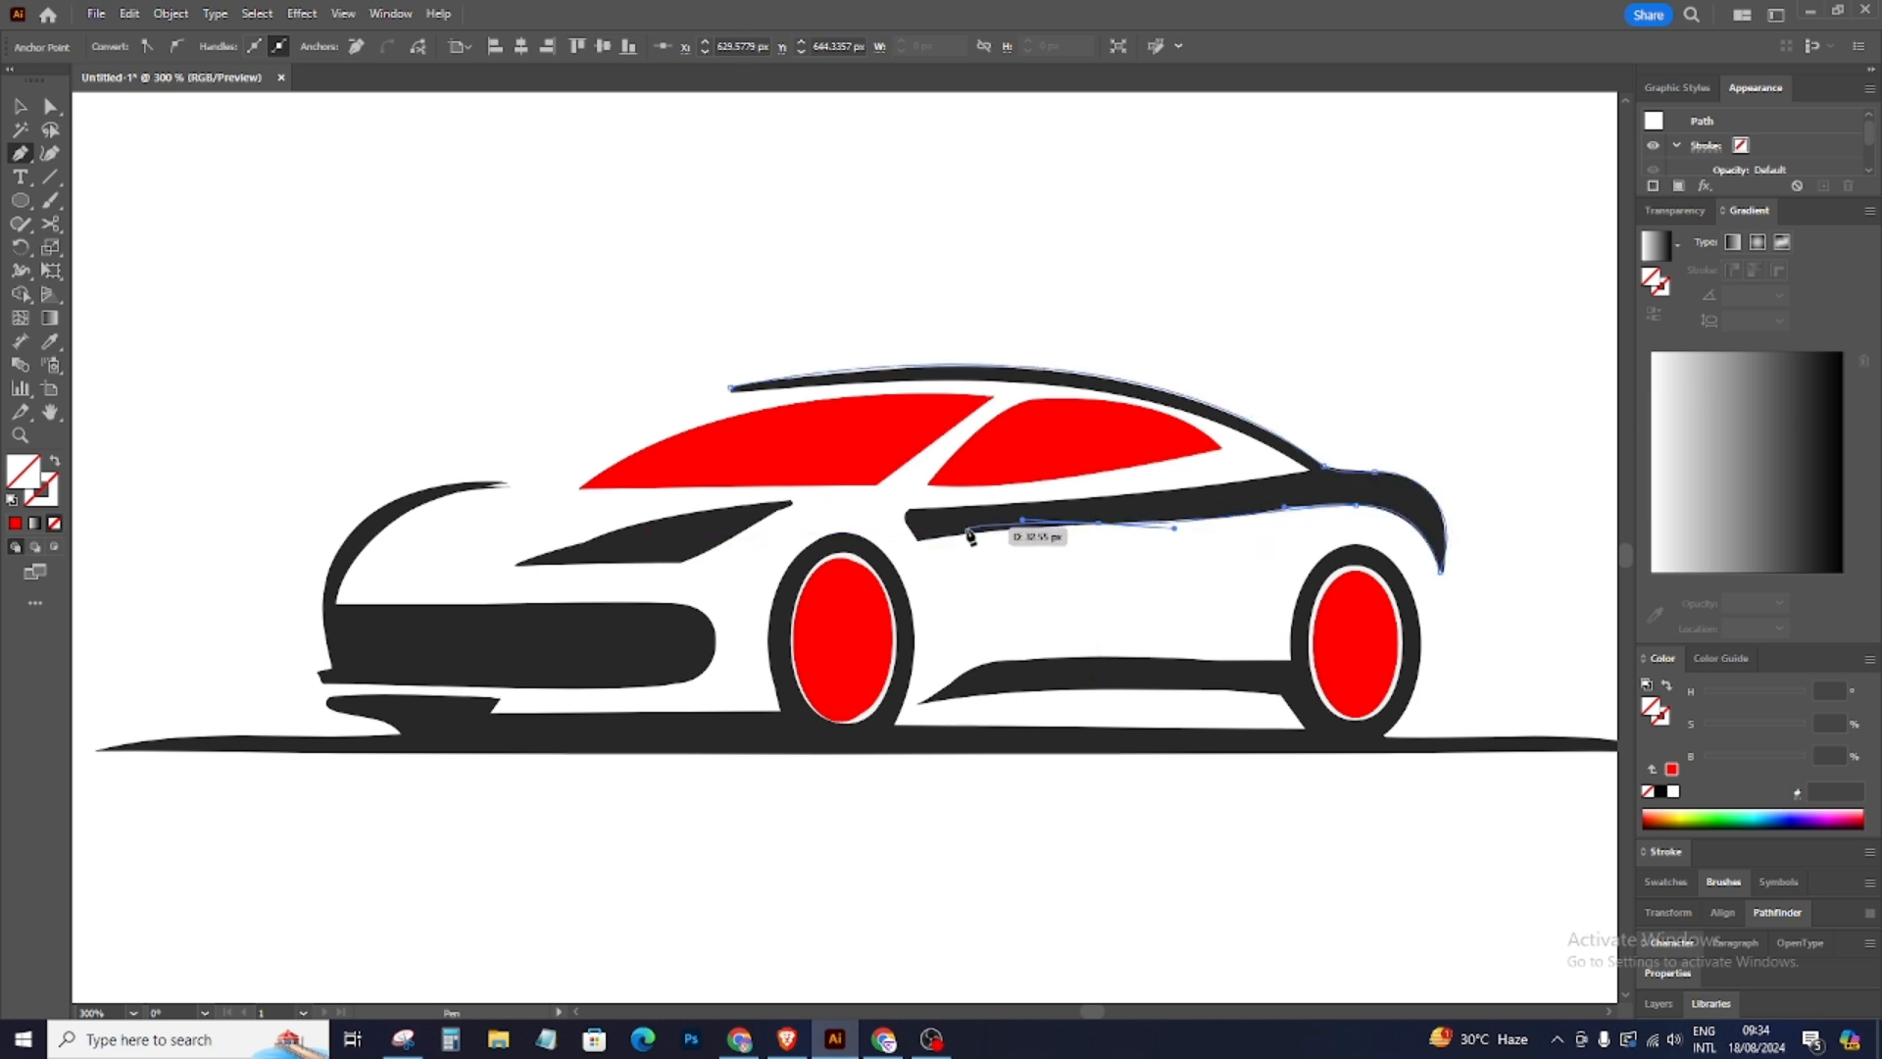
left_click(918, 540)
Step: Trace the side stripe's rounded front end and its upper edge back to the junction with the roof line
left_click_drag(910, 509, 925, 498)
left_click(910, 509)
left_click(1312, 471)
left_click_drag(1312, 471, 1362, 453)
left_click(1312, 471)
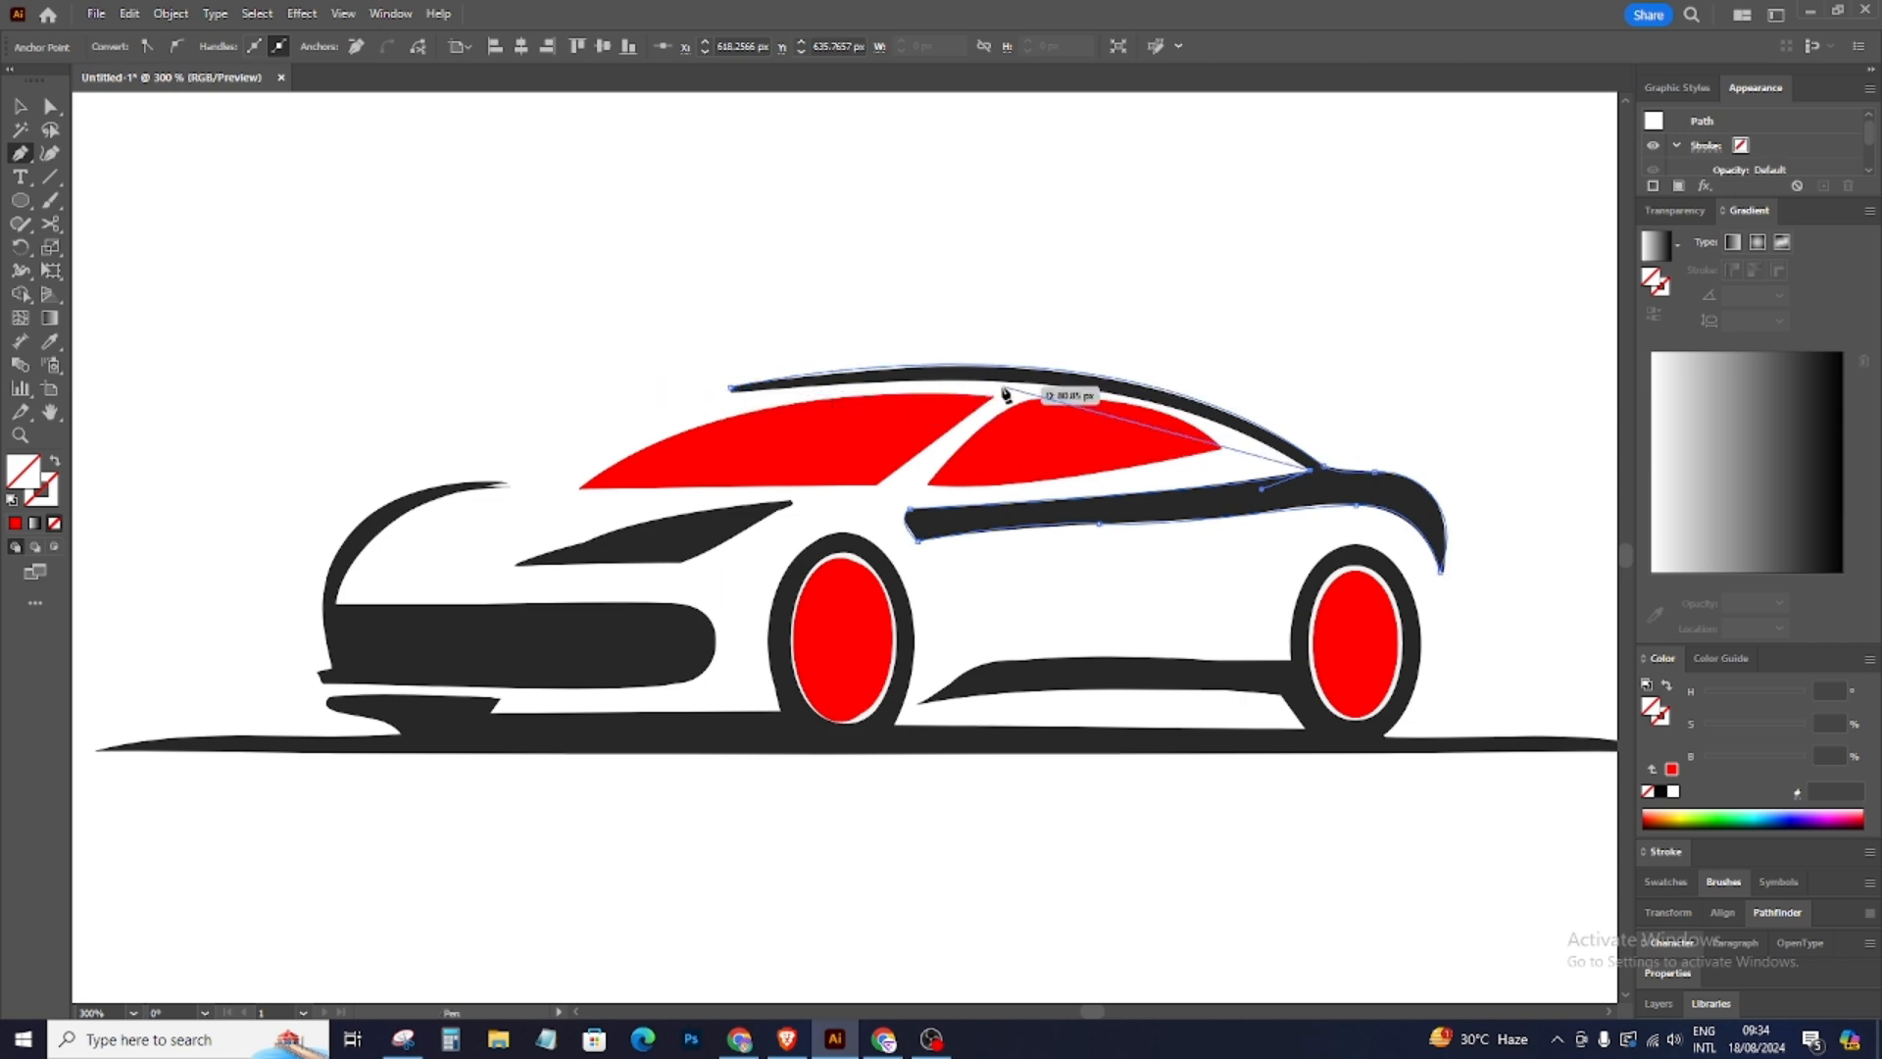
Step: Trace the roof line's inner curve forward to its front tip and close the path
left_click_drag(1011, 383, 848, 389)
left_click_drag(734, 388, 704, 372)
key("ctrl+z")
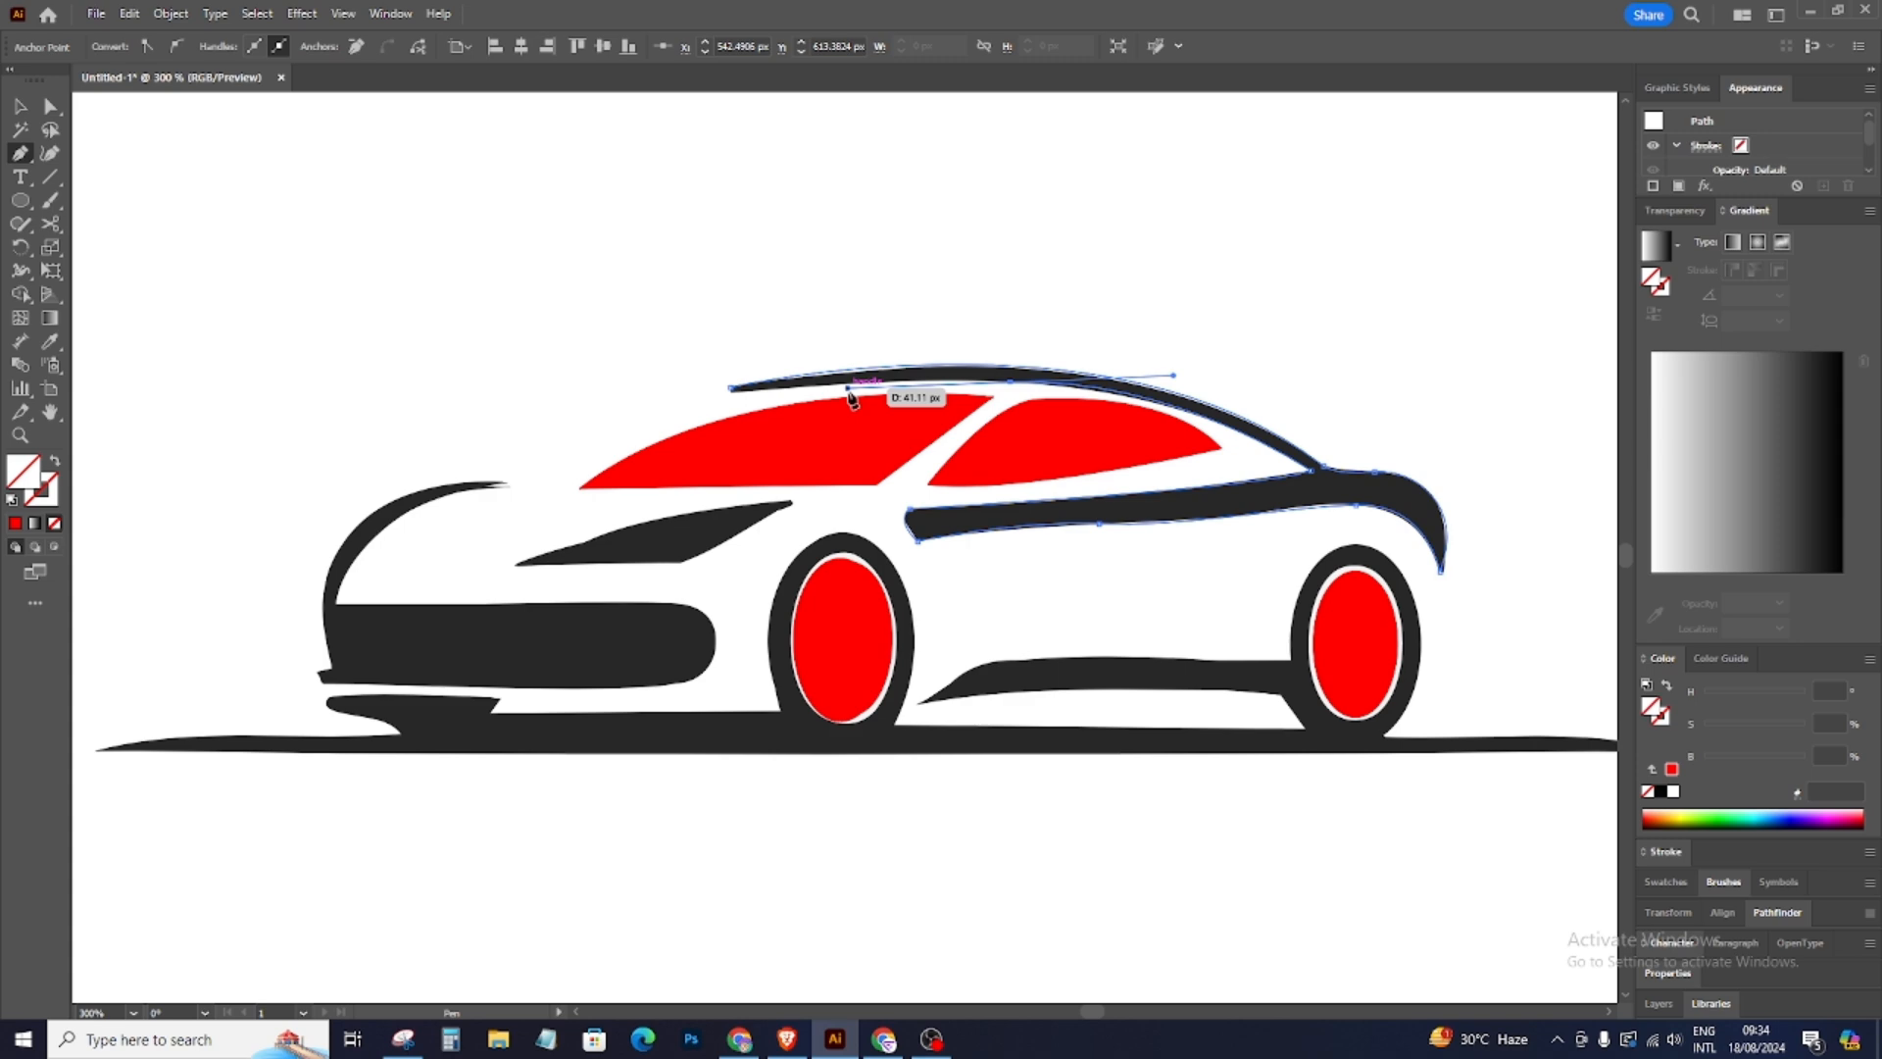
left_click_drag(849, 393, 926, 393)
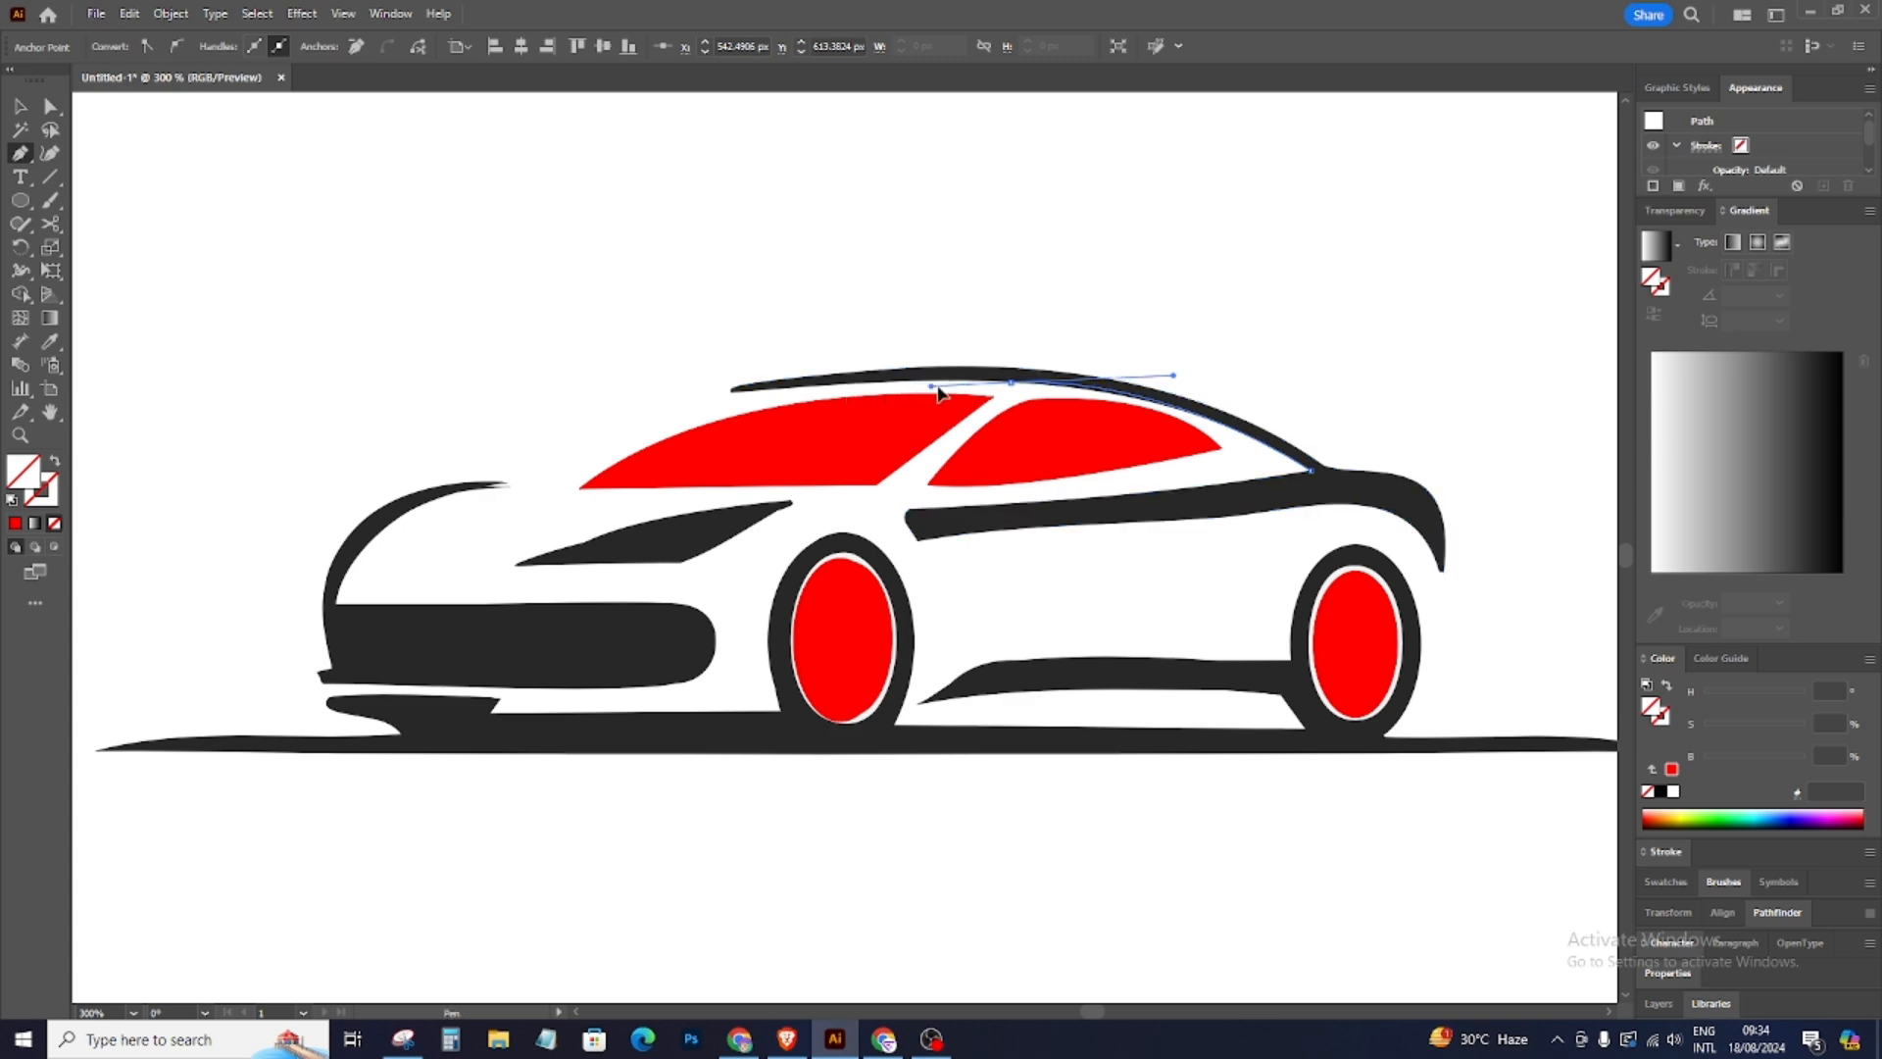
left_click_drag(731, 389, 732, 396)
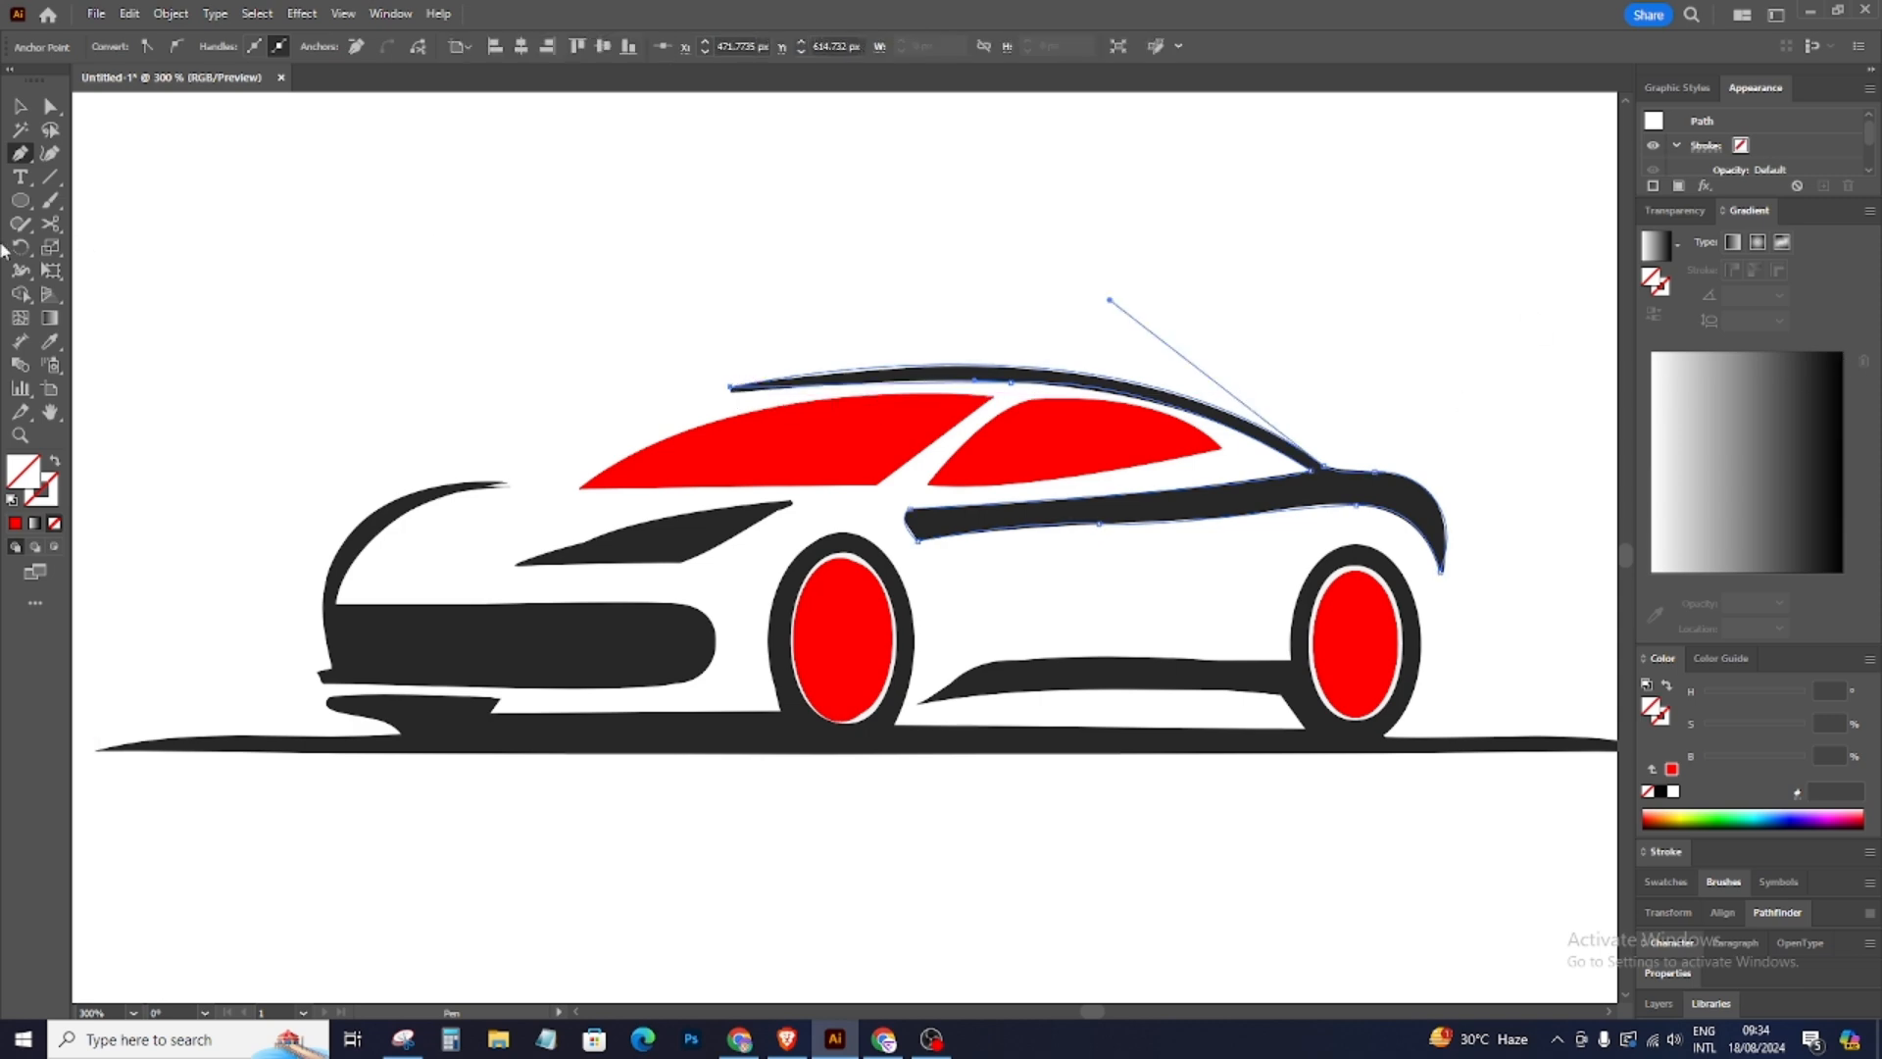
Step: Fill the roof and side stripe shape with dark grey sampled from the artwork and deselect it
left_click(54, 345)
left_click(1154, 512)
left_click(20, 106)
left_click(815, 180)
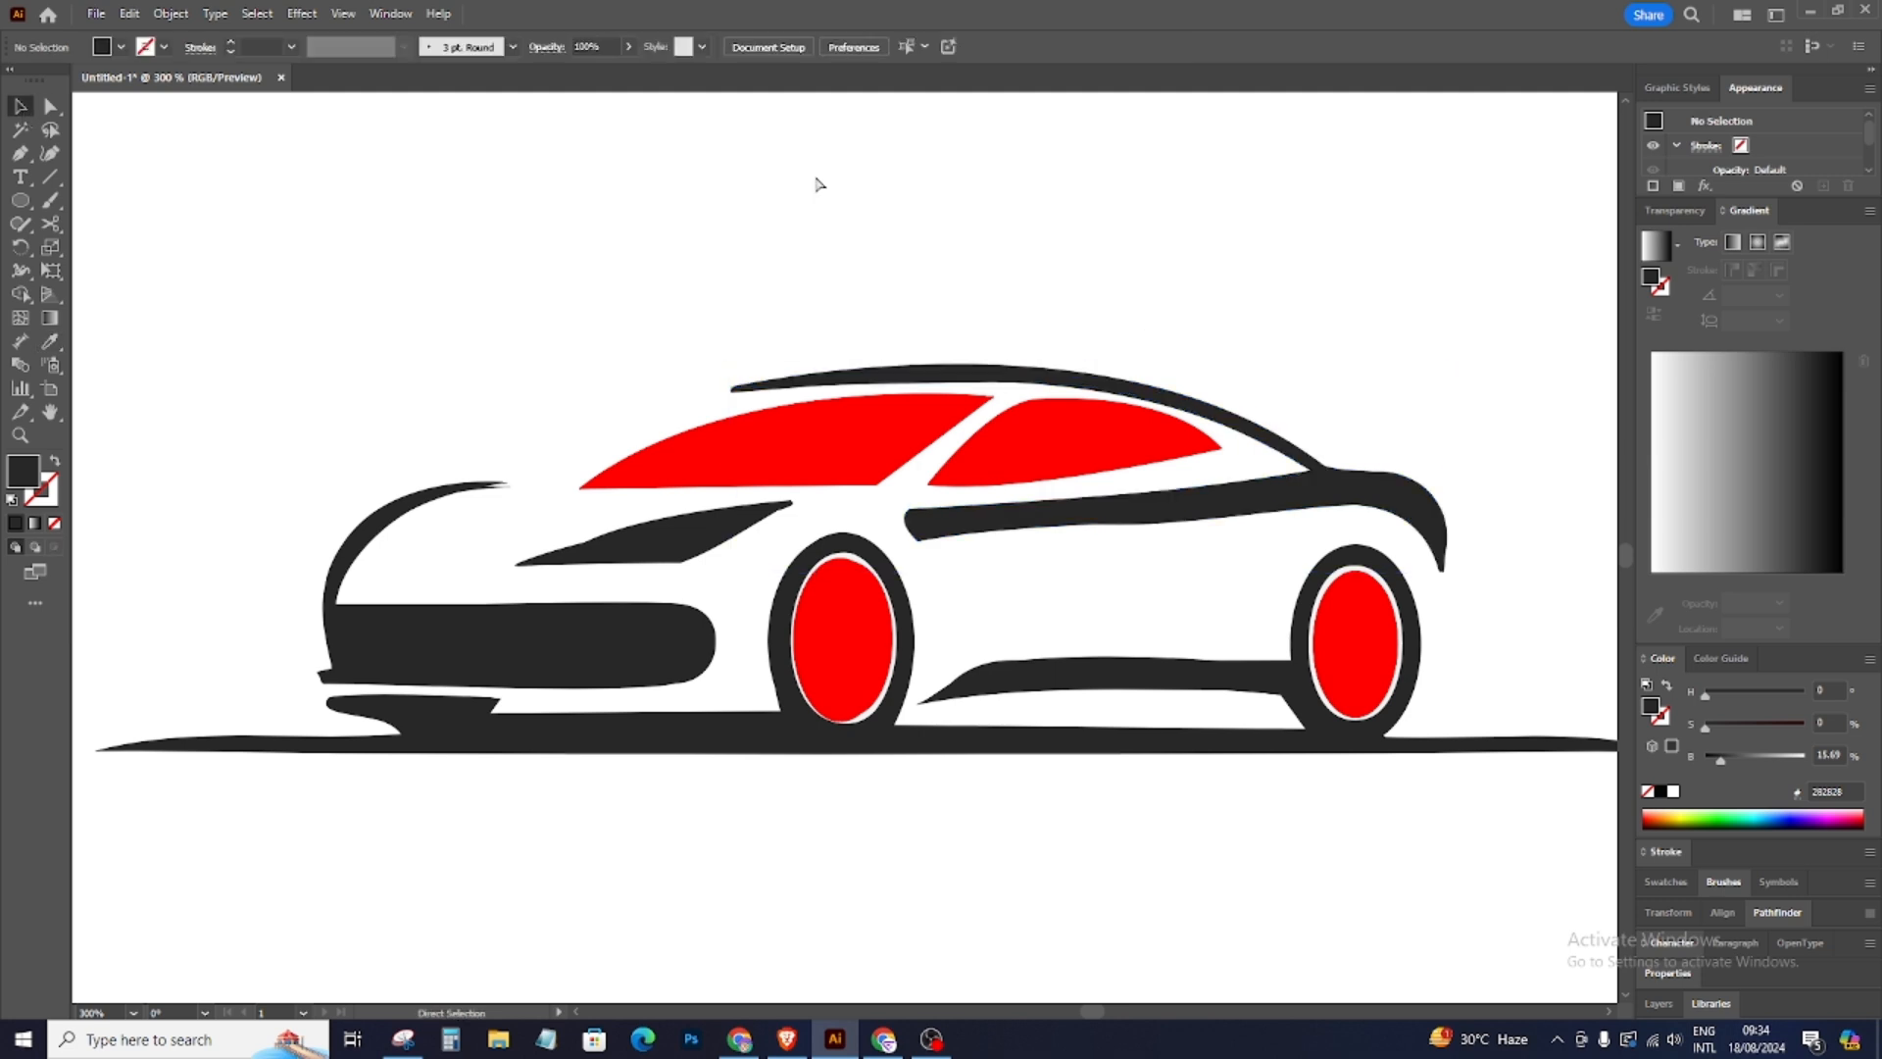
Step: Try to move the traced car parts below the original artwork and undo the move
key("ctrl+minus")
key("ctrl+a")
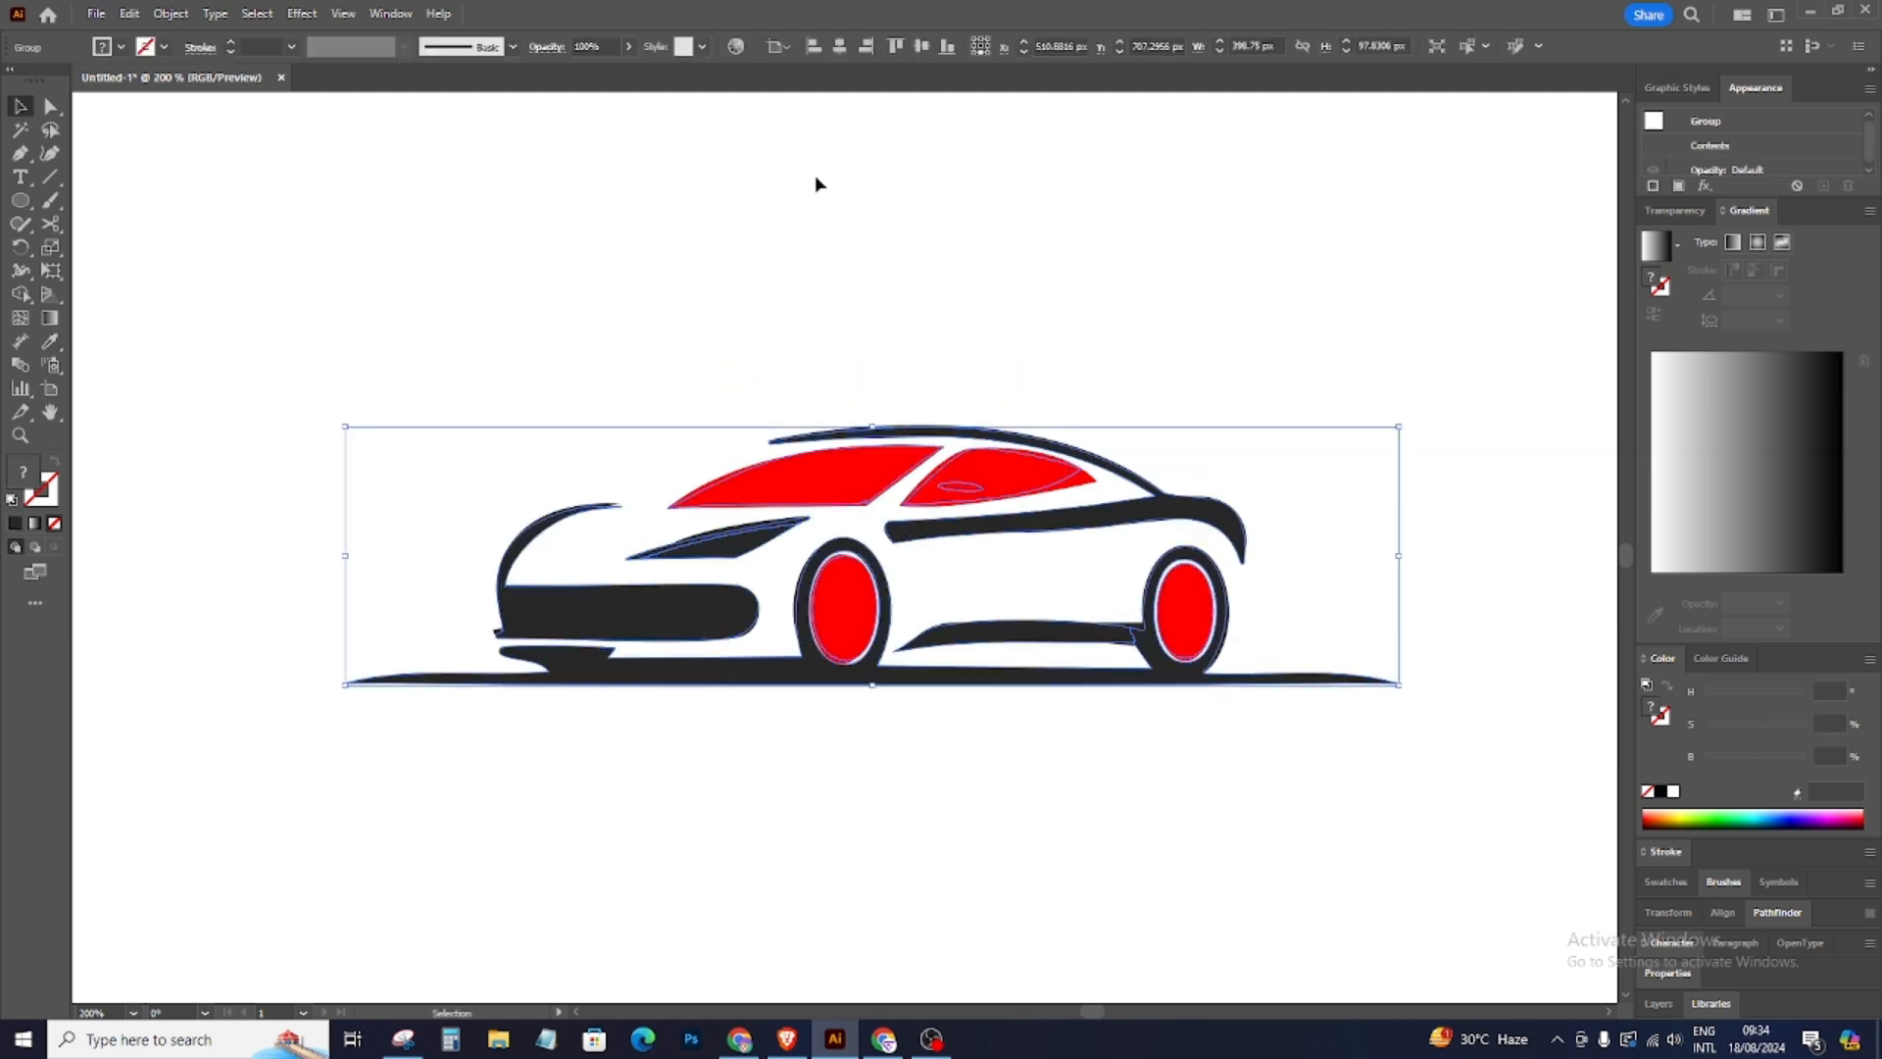
left_click(1255, 272)
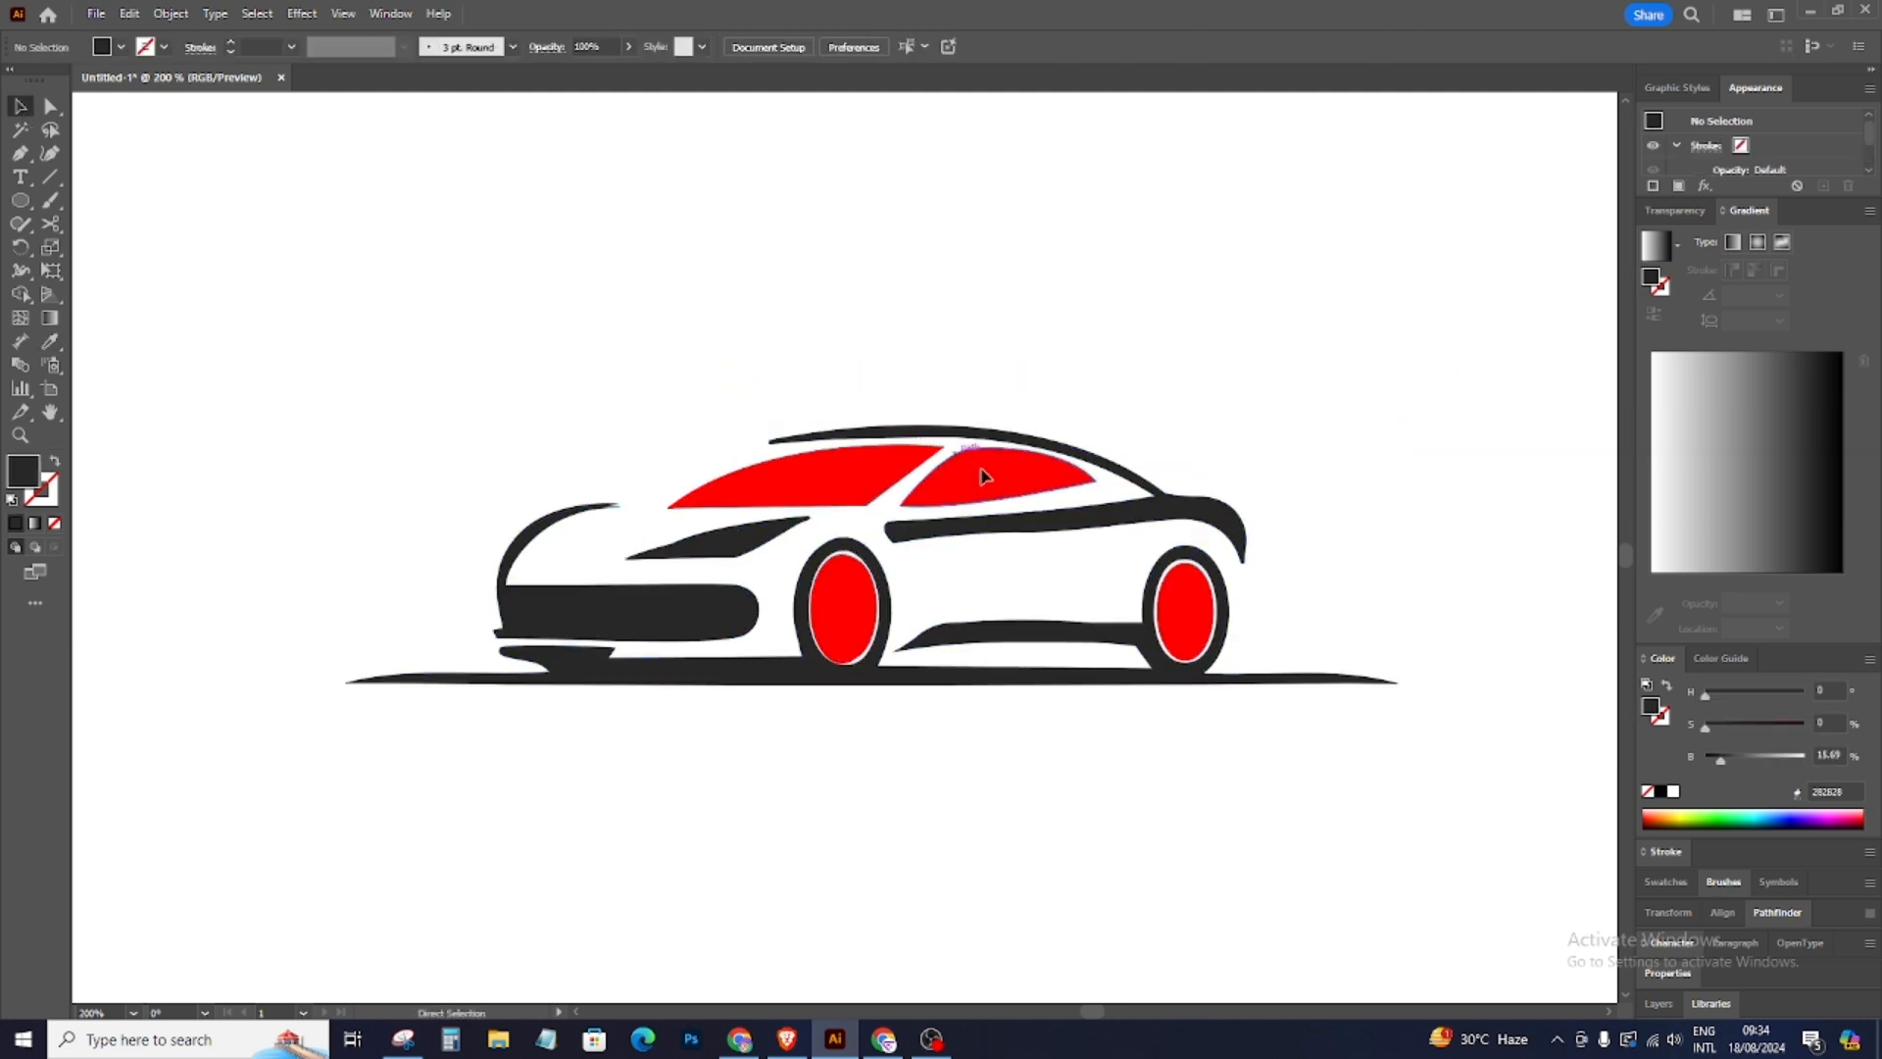
left_click_drag(1279, 796, 392, 366)
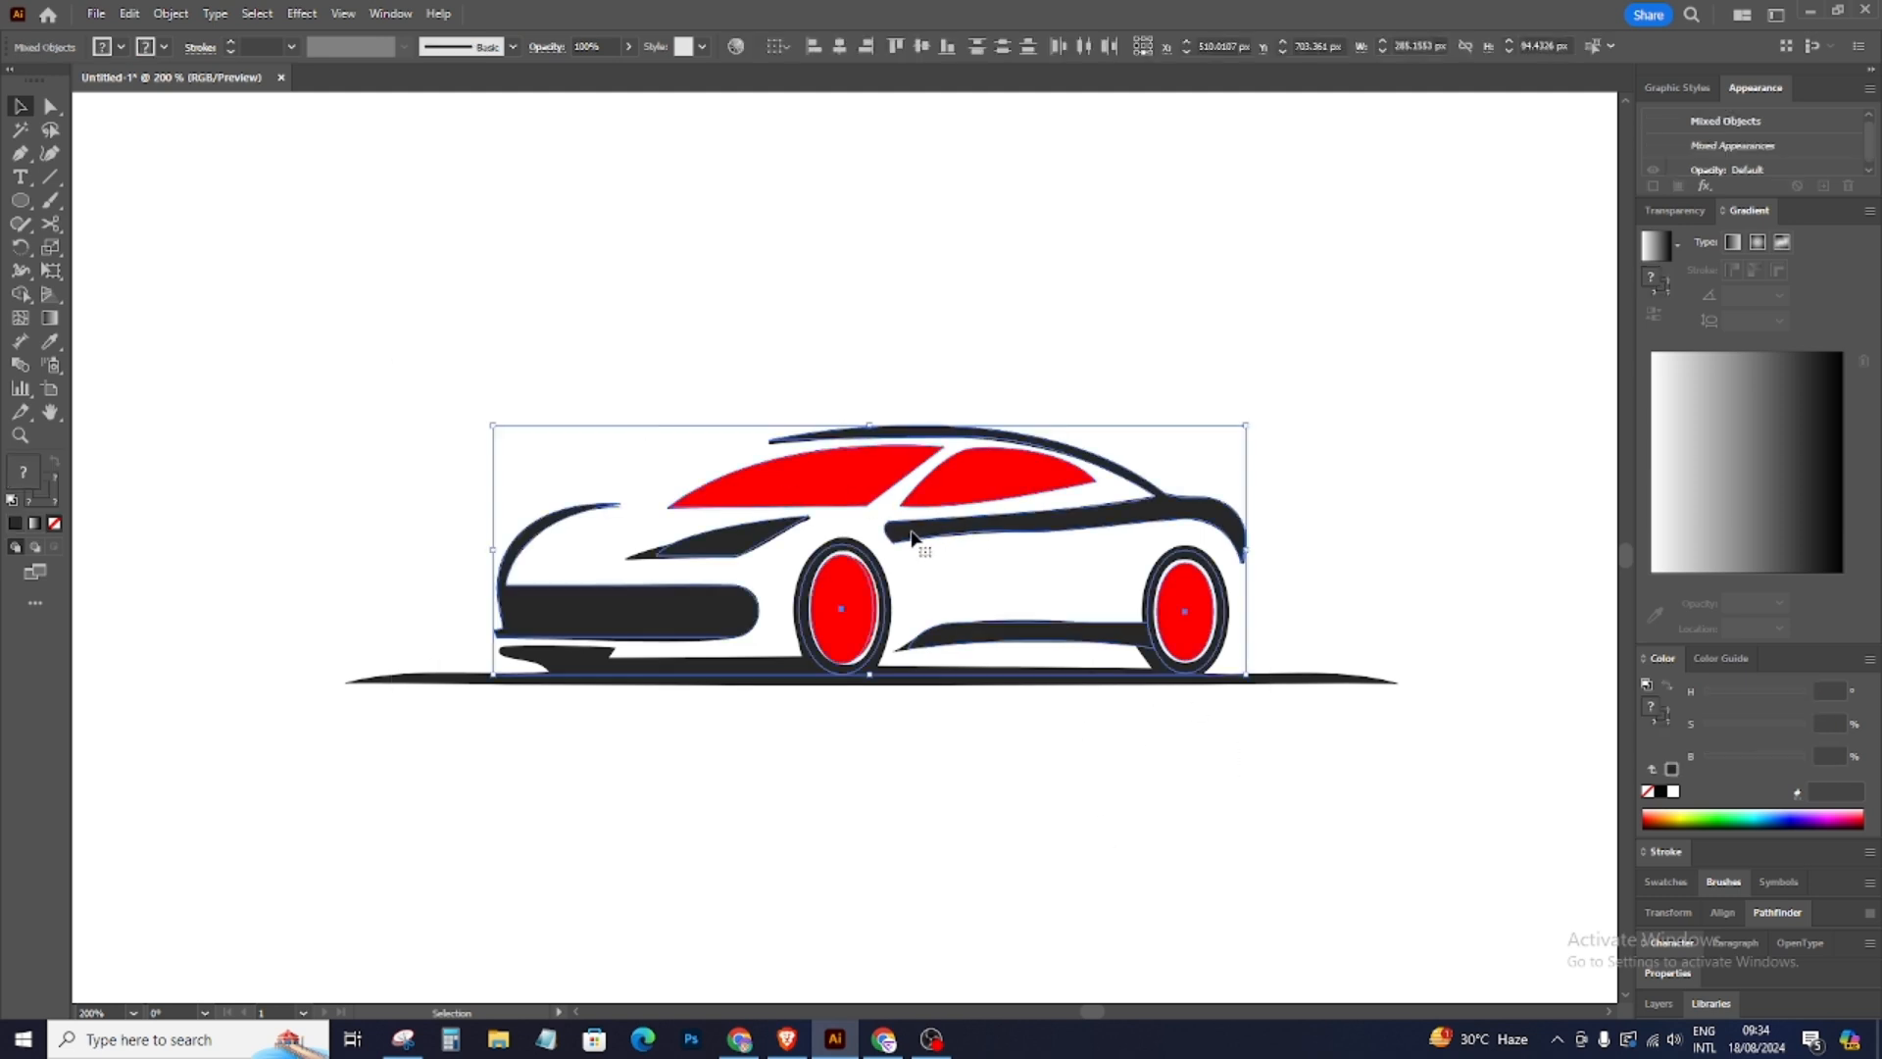
left_click_drag(932, 532, 1058, 853)
left_click(1315, 798)
scroll(1319, 789, "down", 2)
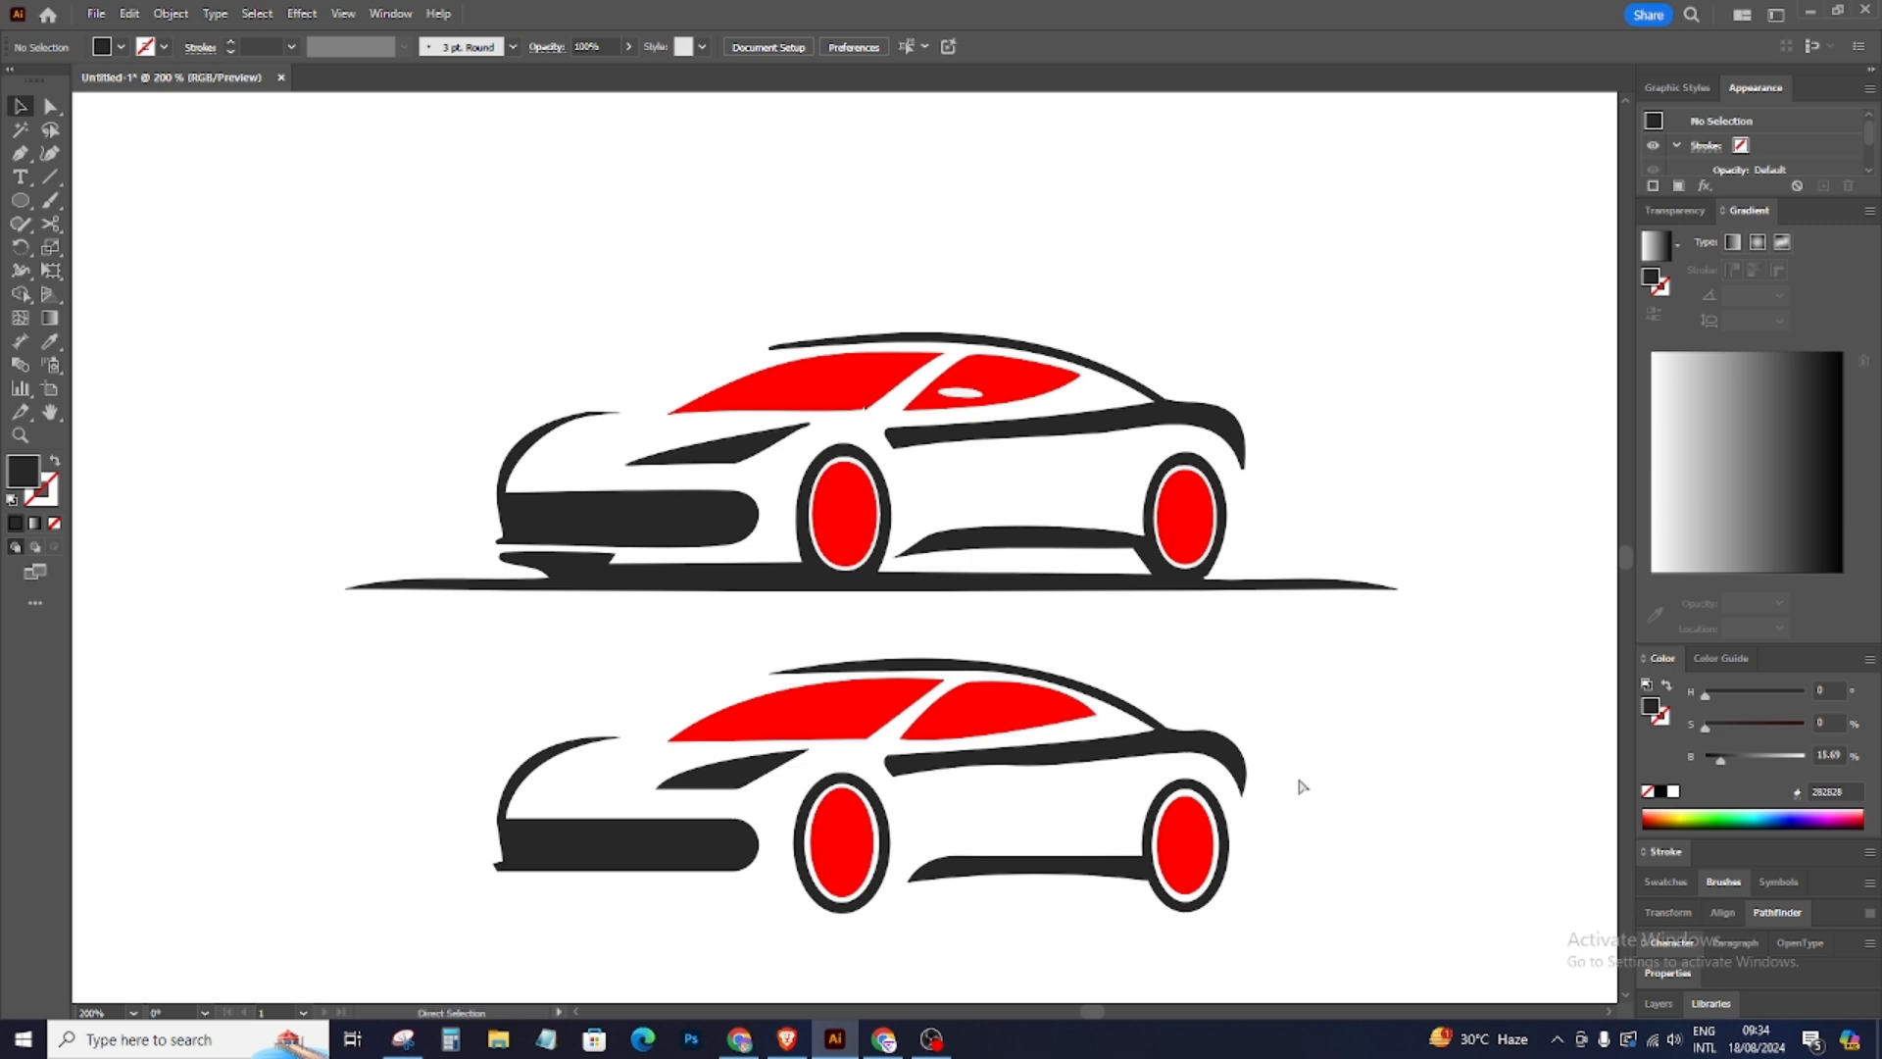
key("ctrl+z")
key("ctrl+z")
key("ctrl+z")
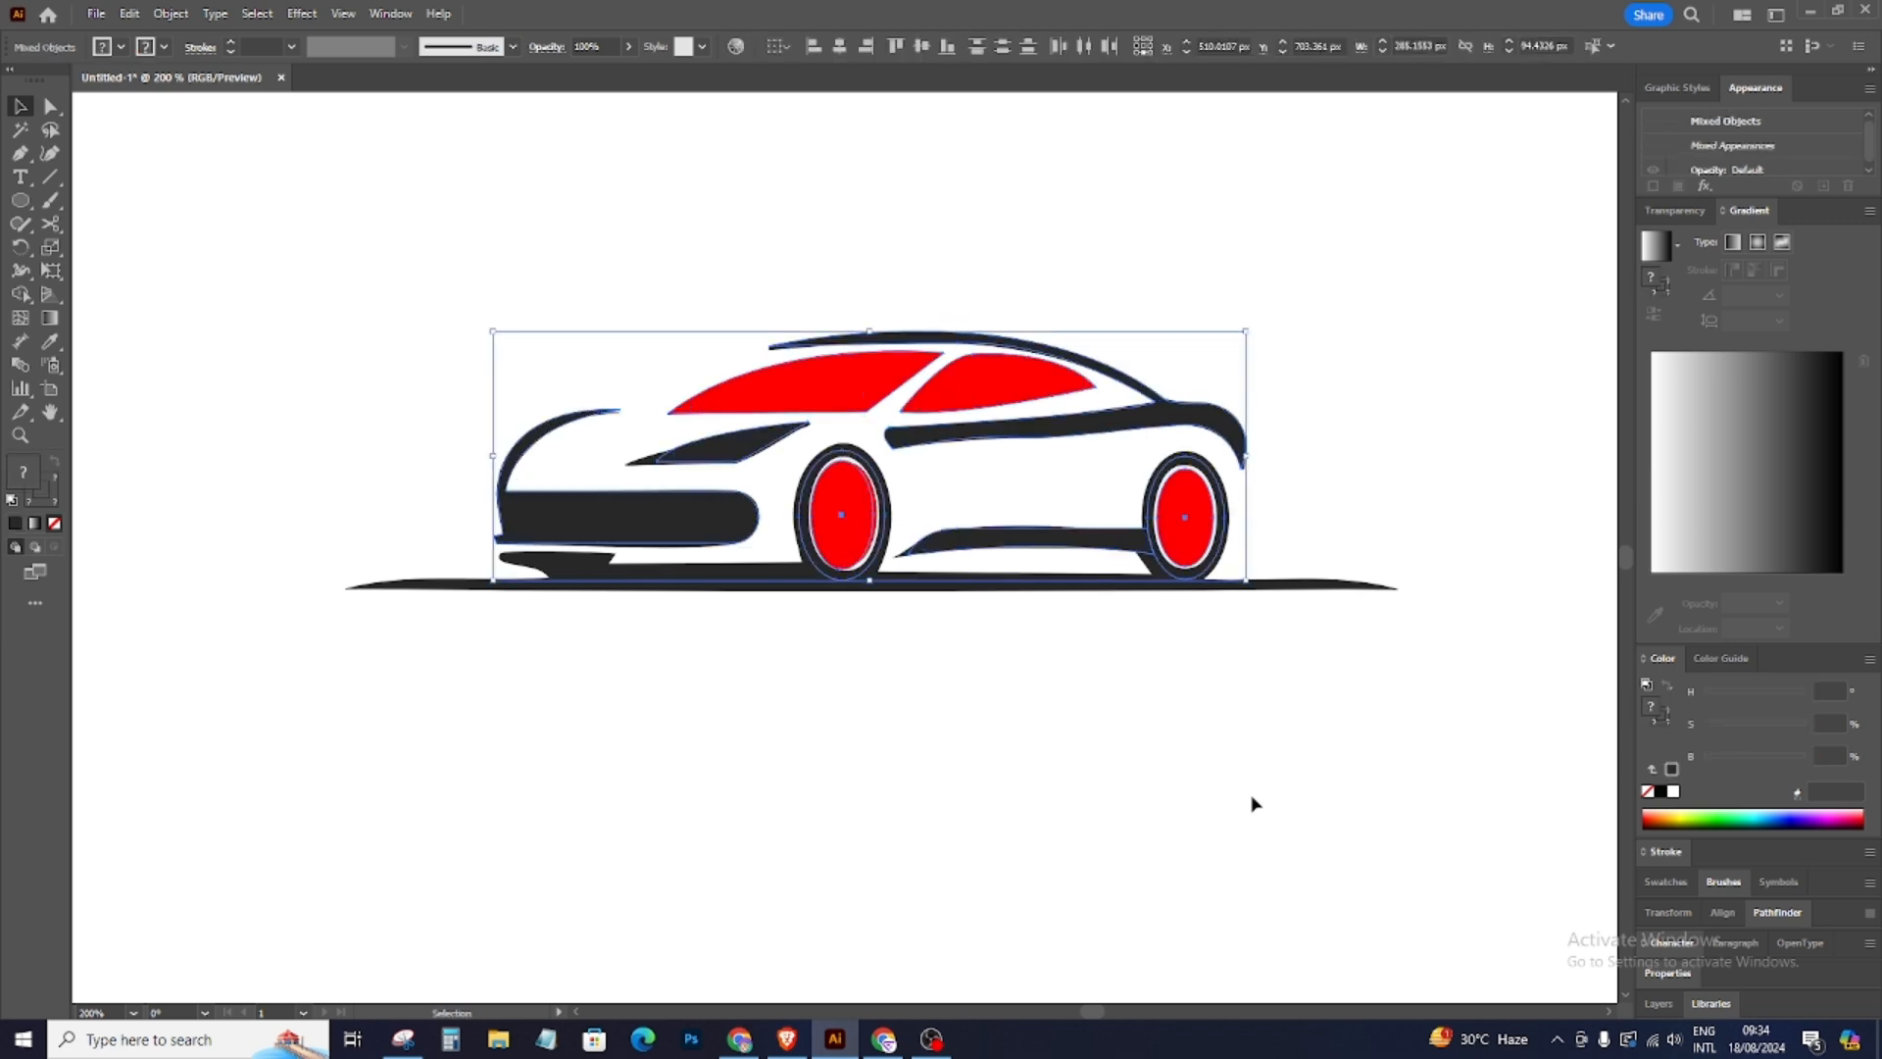
Step: Move all traced car parts straight below the original artwork and deselect them
left_click_drag(491, 274, 1318, 589)
left_click_drag(1214, 520, 1225, 861)
left_click(501, 547)
scroll(1462, 576, "down", 2)
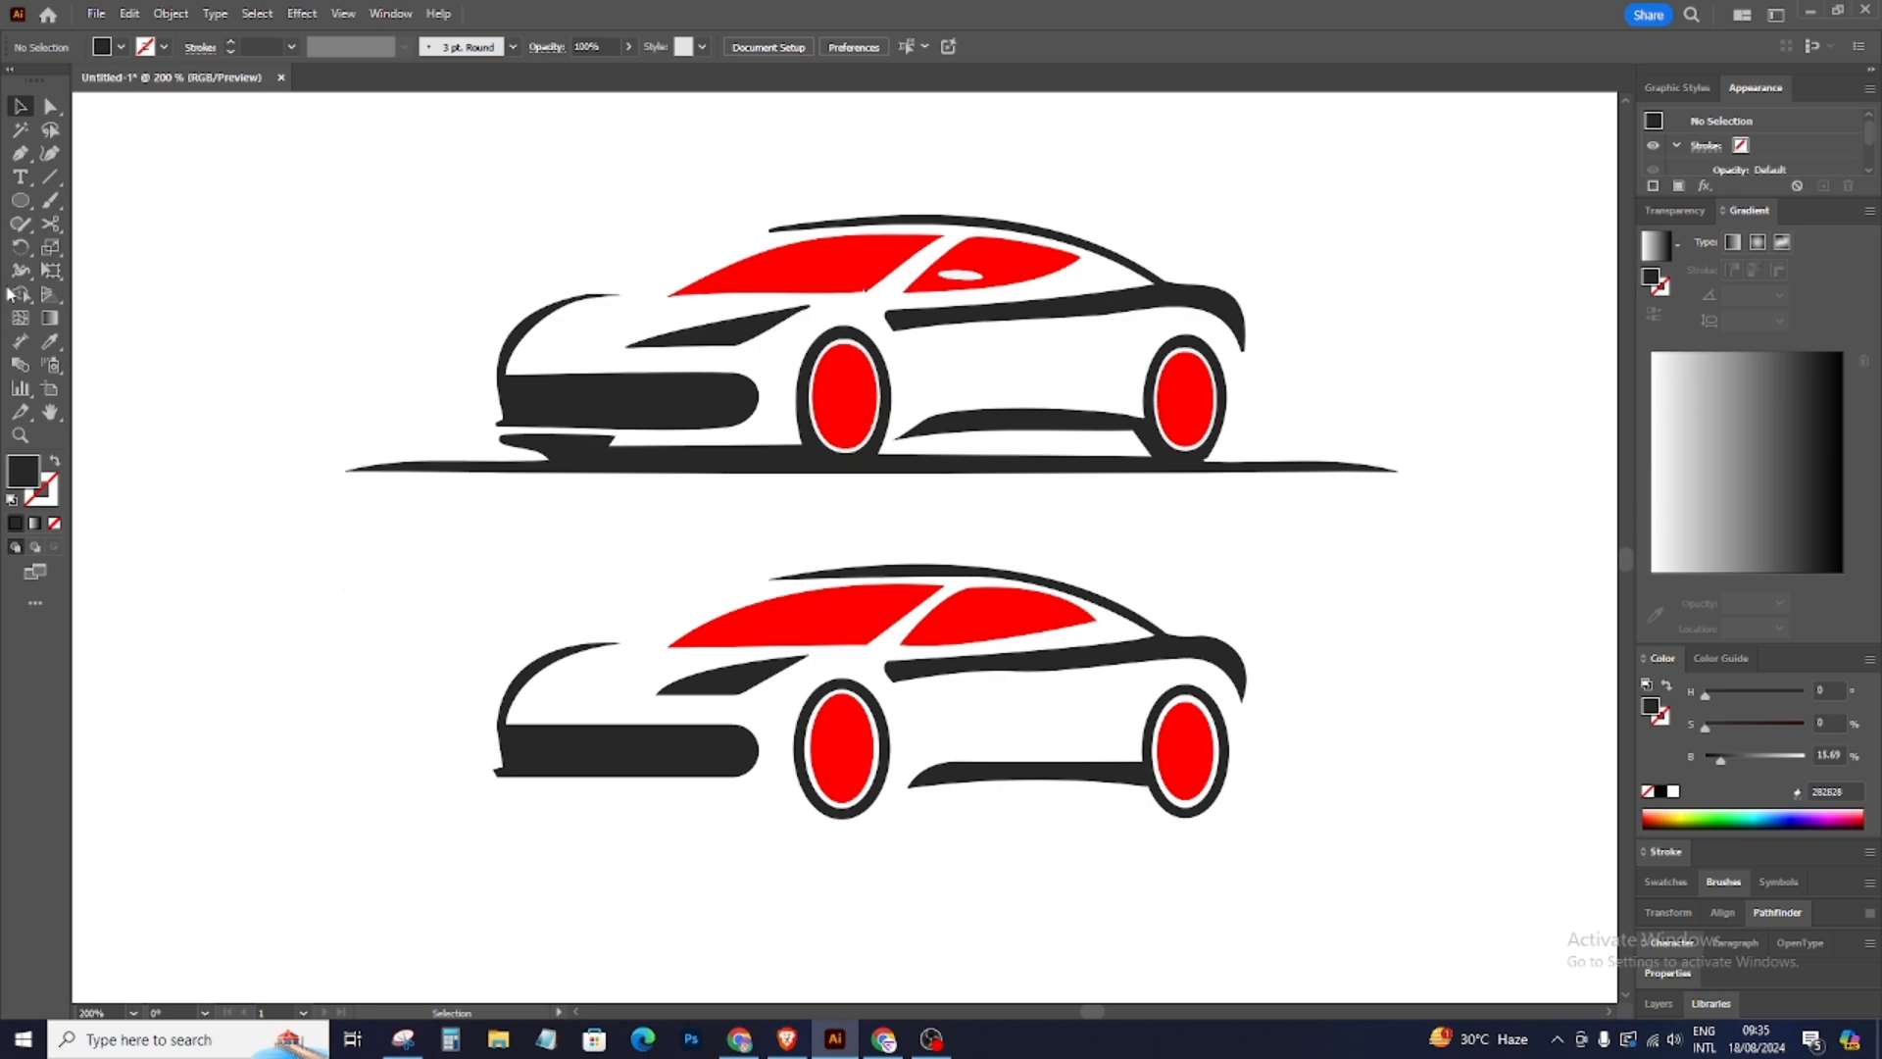
Step: Draw a horizontal ground line about 374 px long along the base of the traced car's wheels
left_click(19, 153)
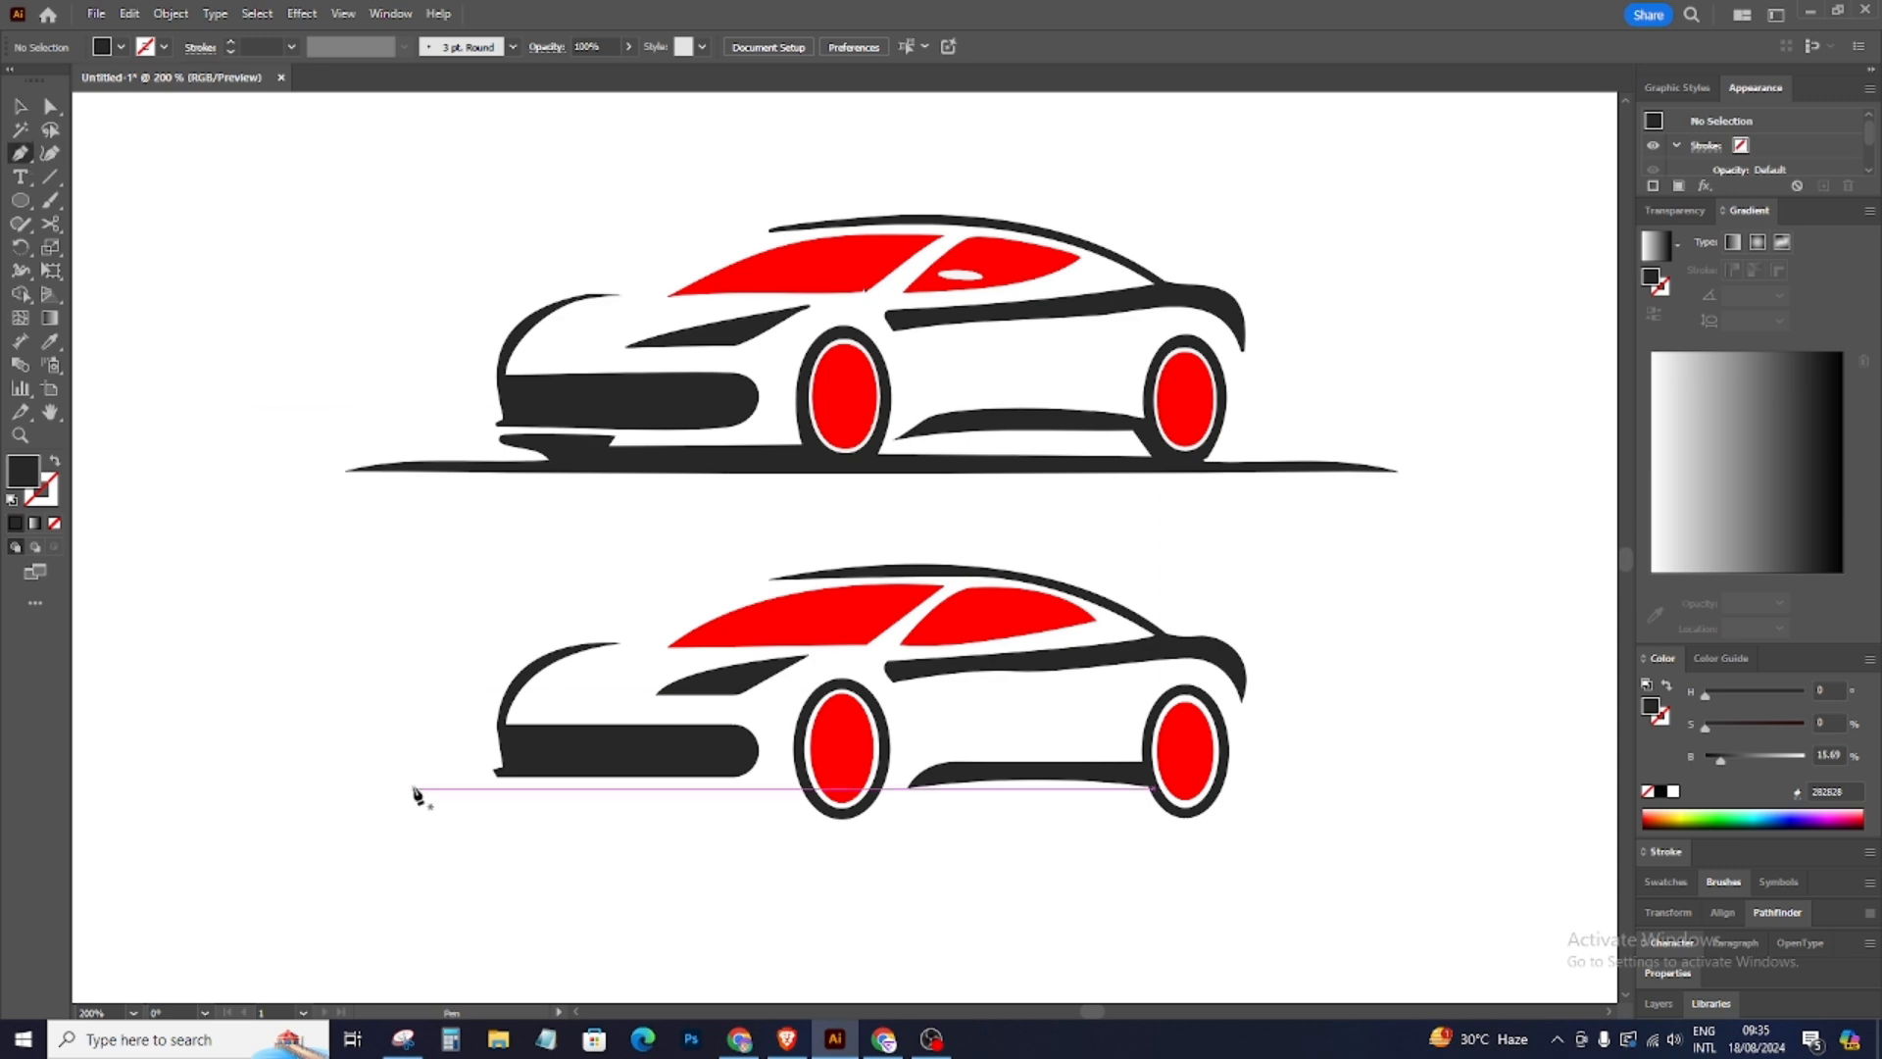
left_click(49, 177)
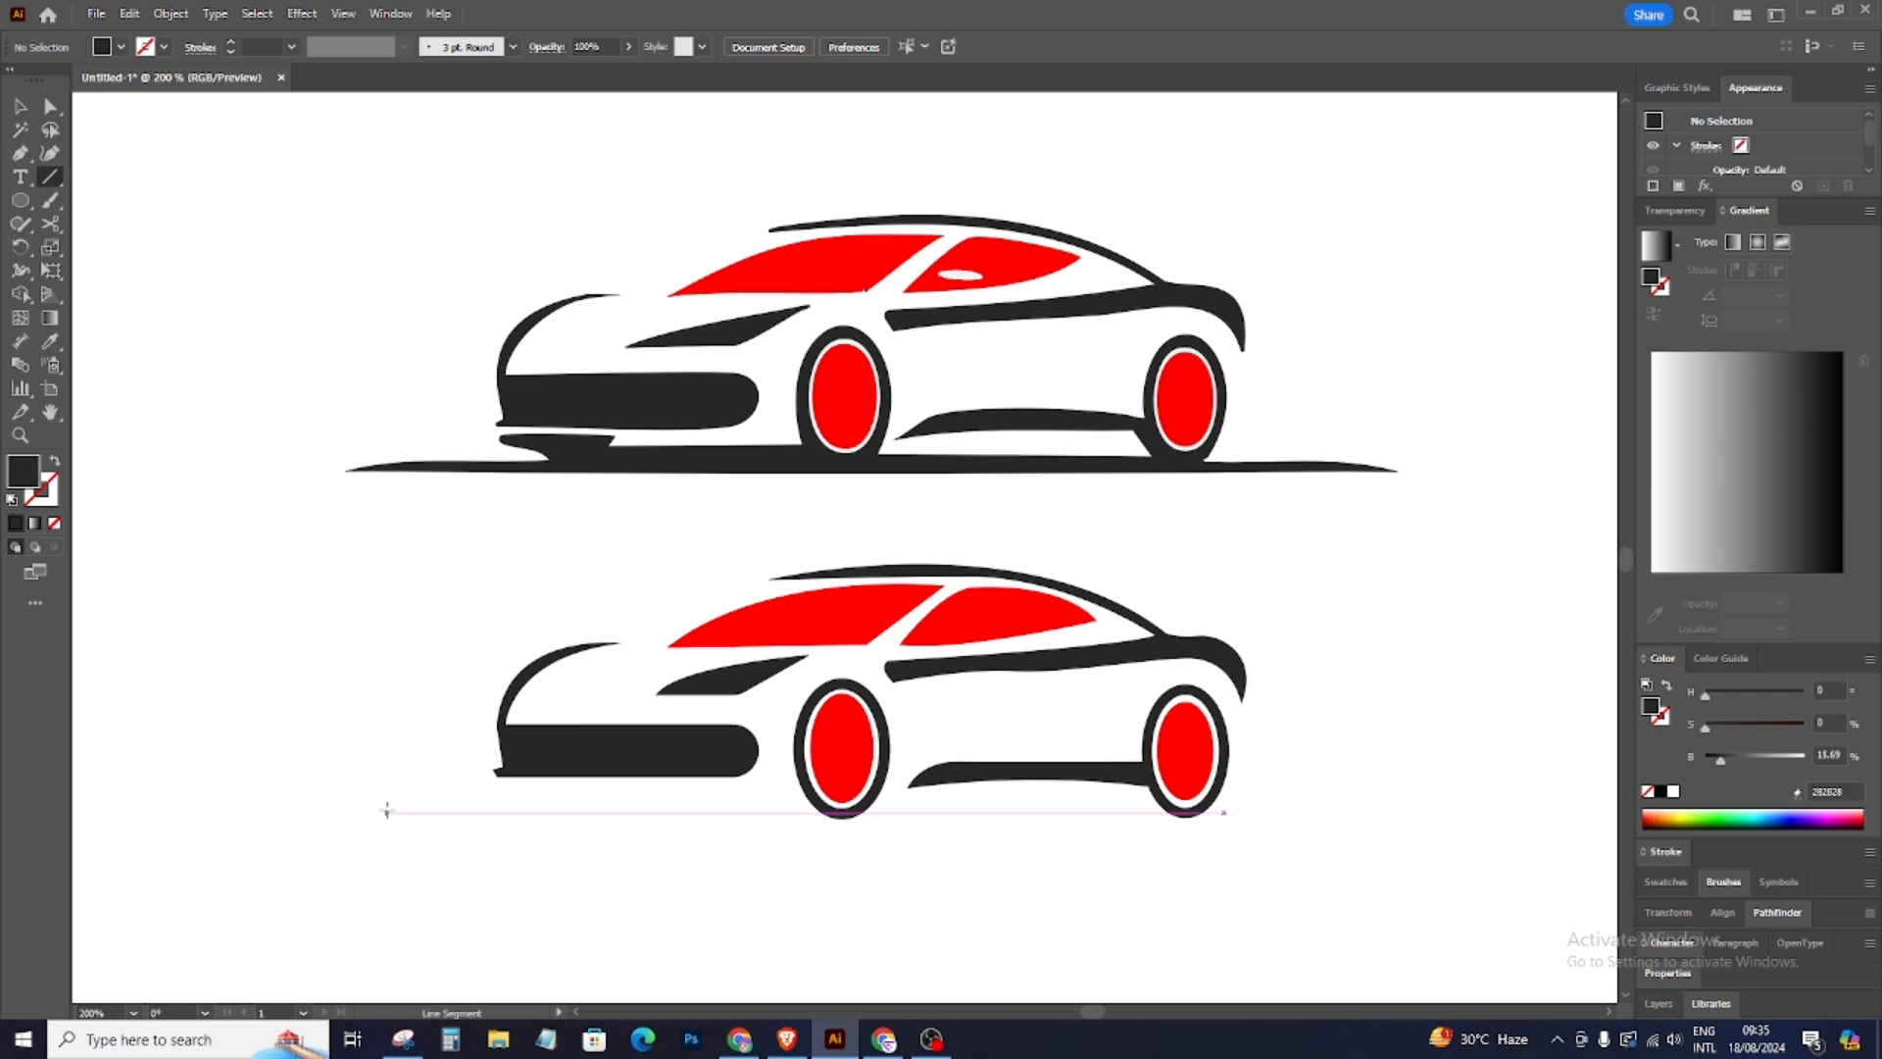
left_click_drag(396, 813, 1381, 813)
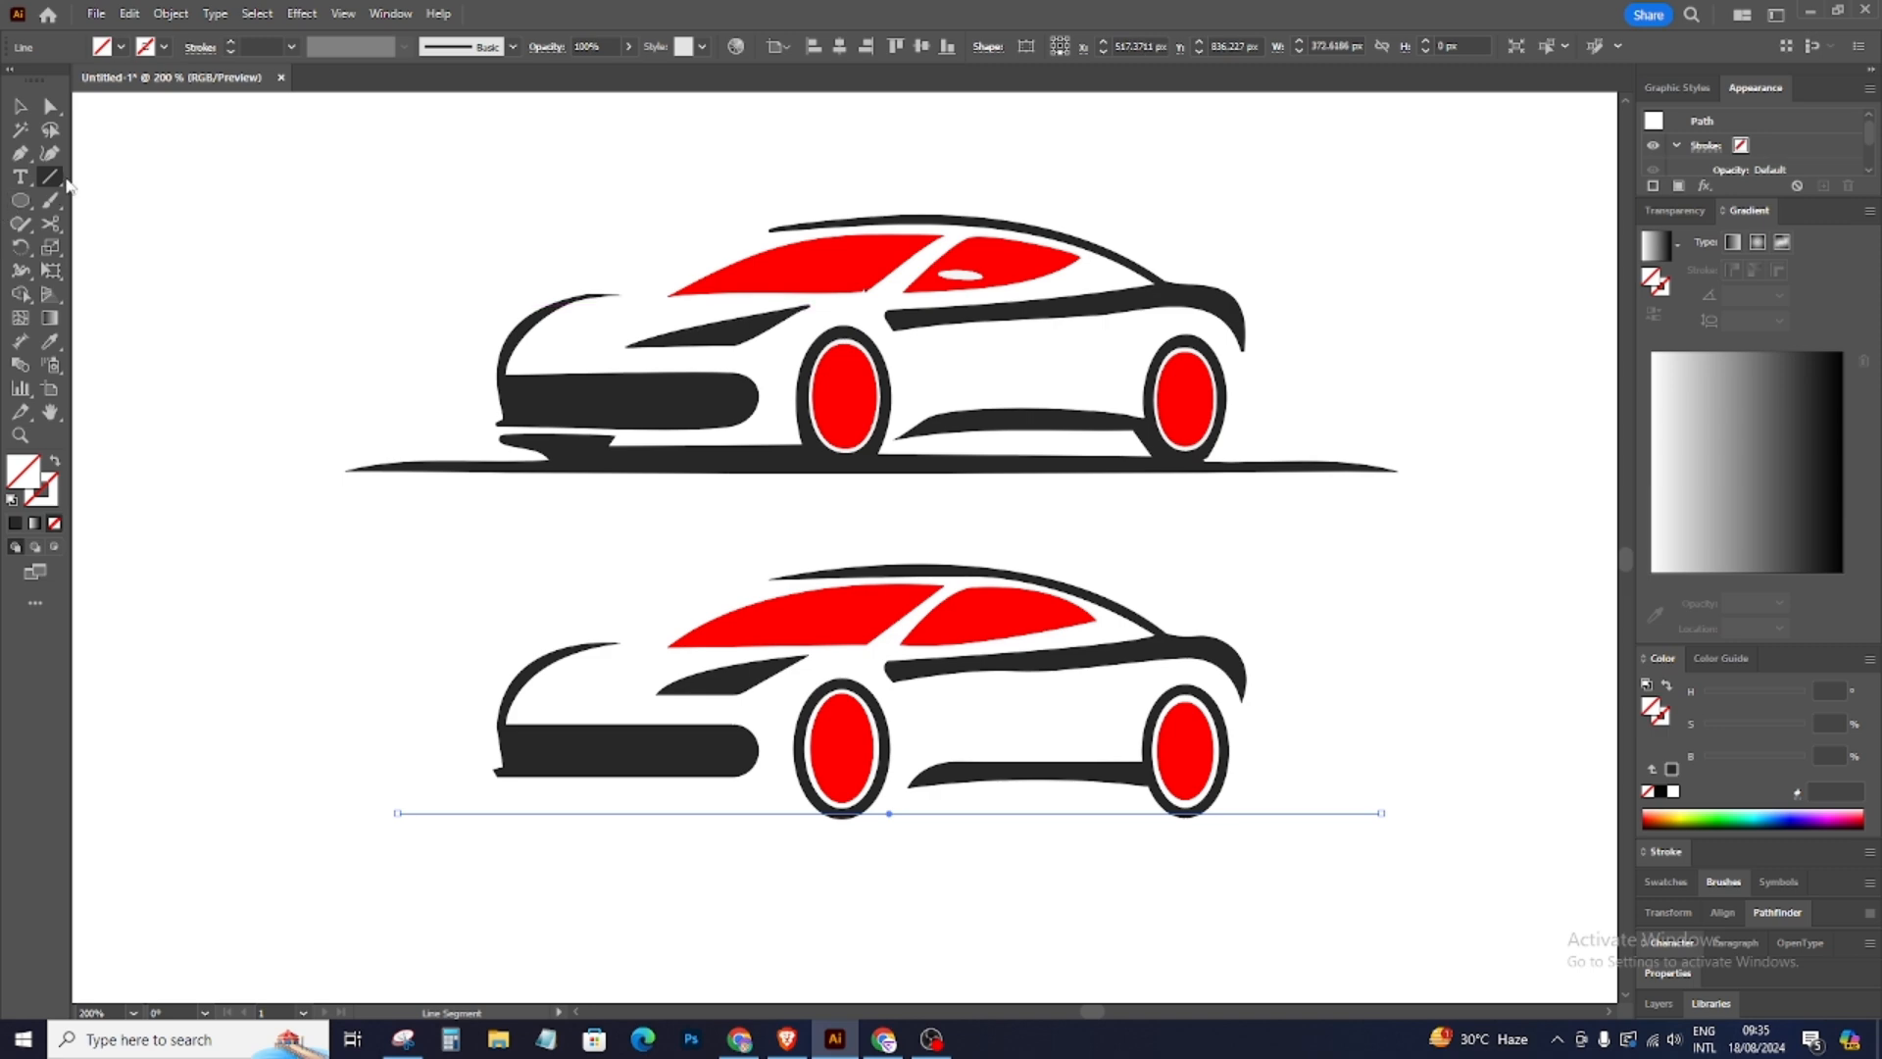
Step: Give the ground line beneath the traced car a 4 pt stroke
left_click(17, 106)
left_click(1046, 901)
left_click(1035, 813)
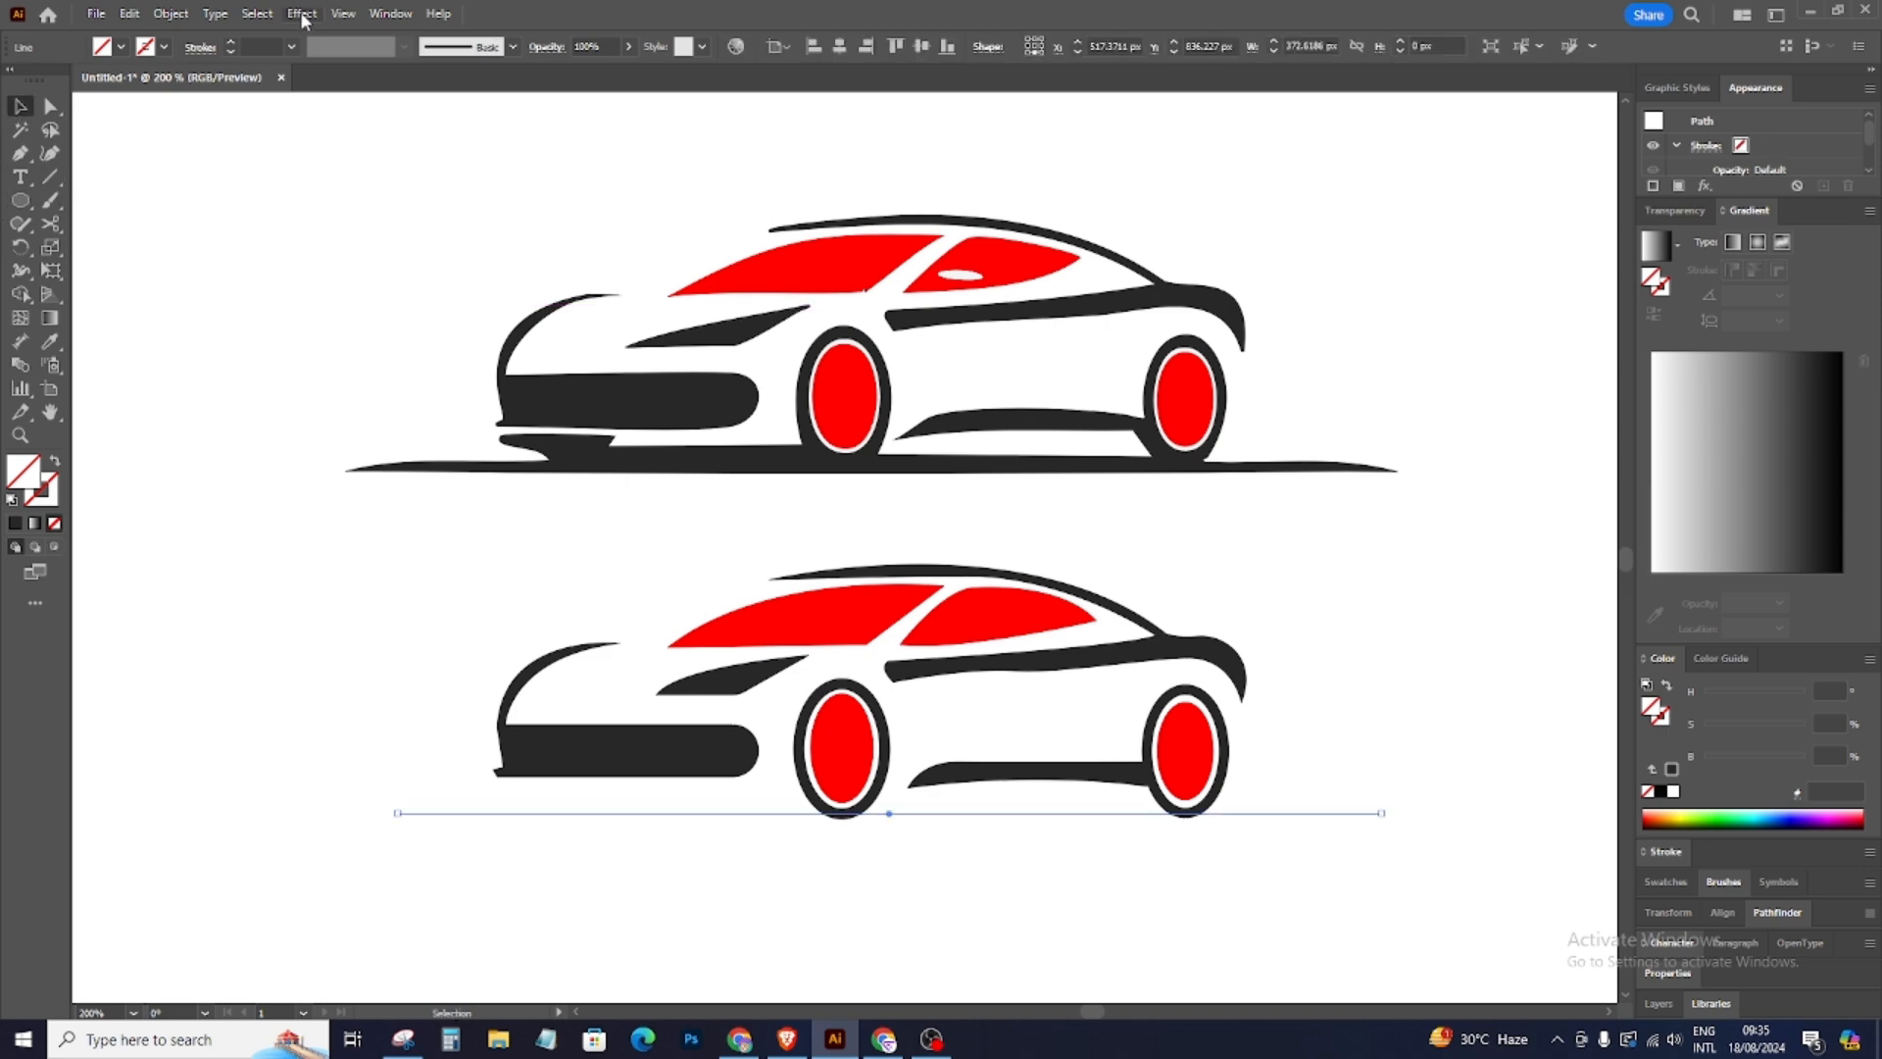
left_click(231, 44)
left_click(232, 45)
left_click(232, 44)
left_click(231, 44)
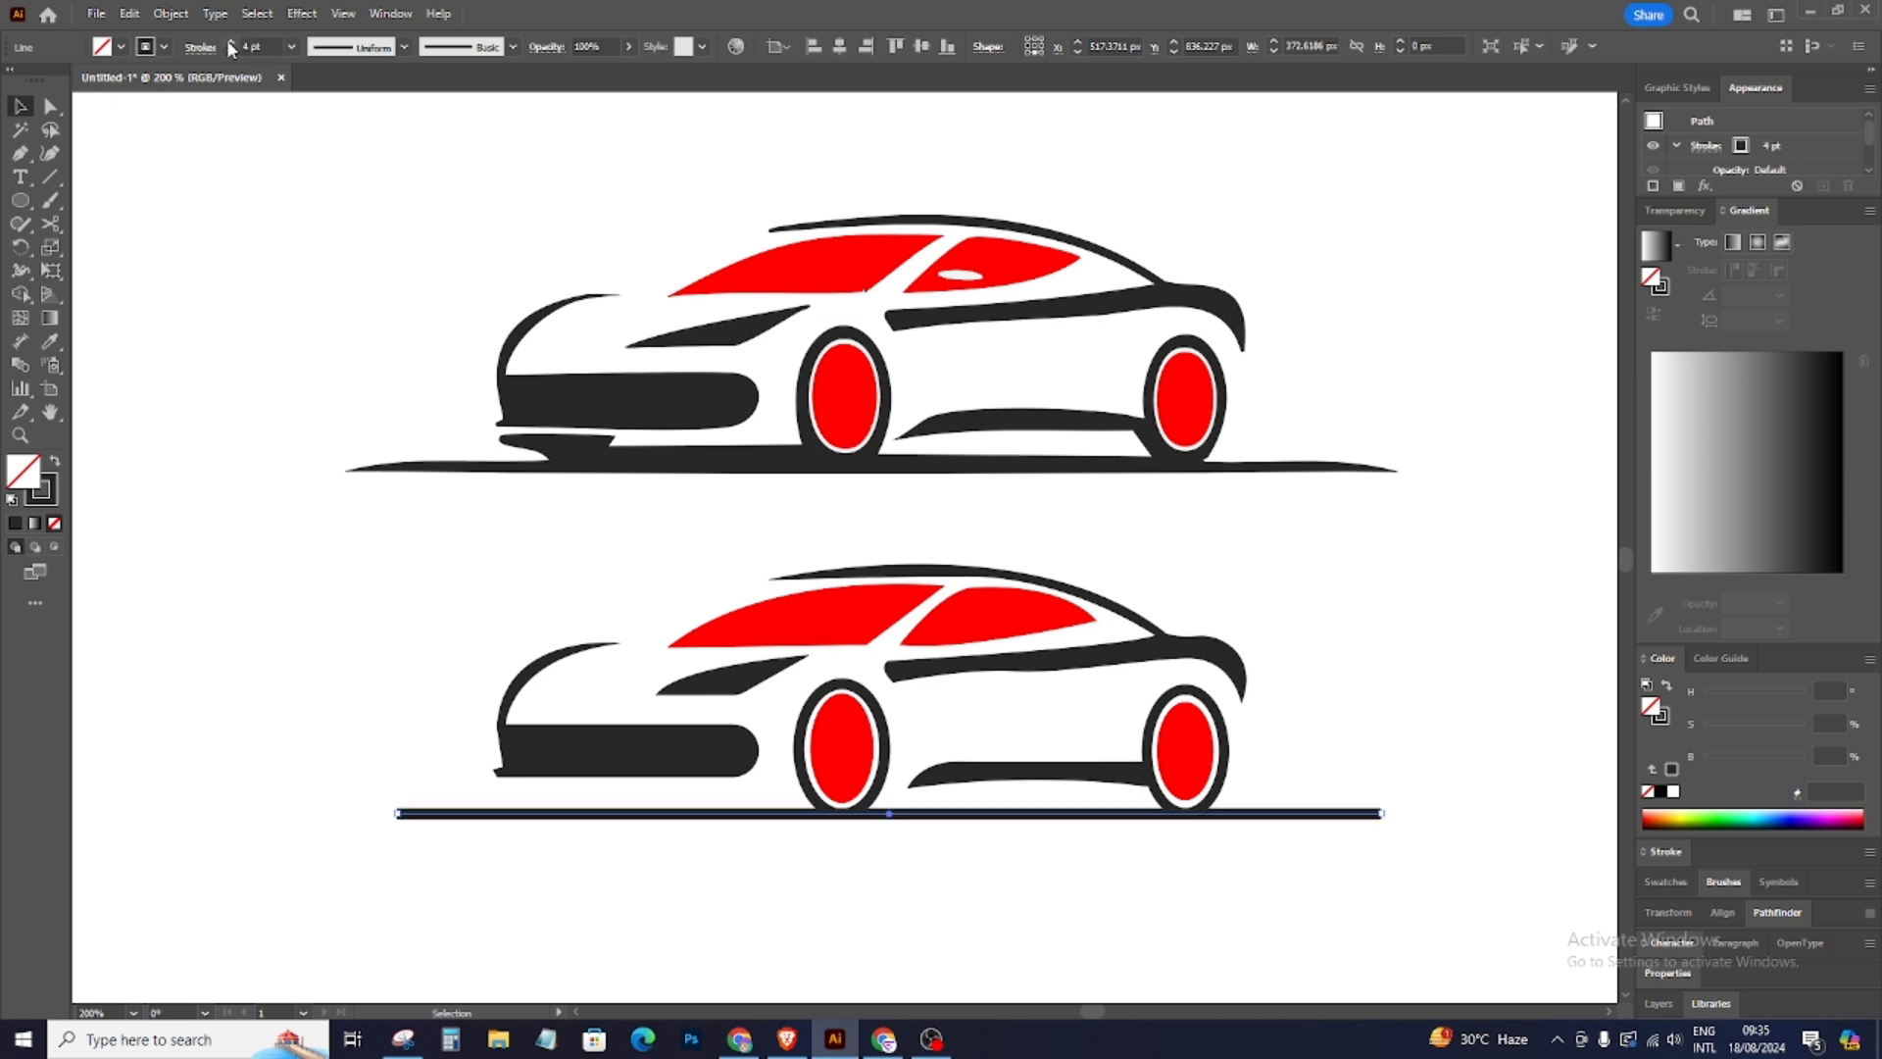
Step: Try the lens-shaped, double-bulge and asymmetric tapered width profiles on the ground line
left_click(404, 47)
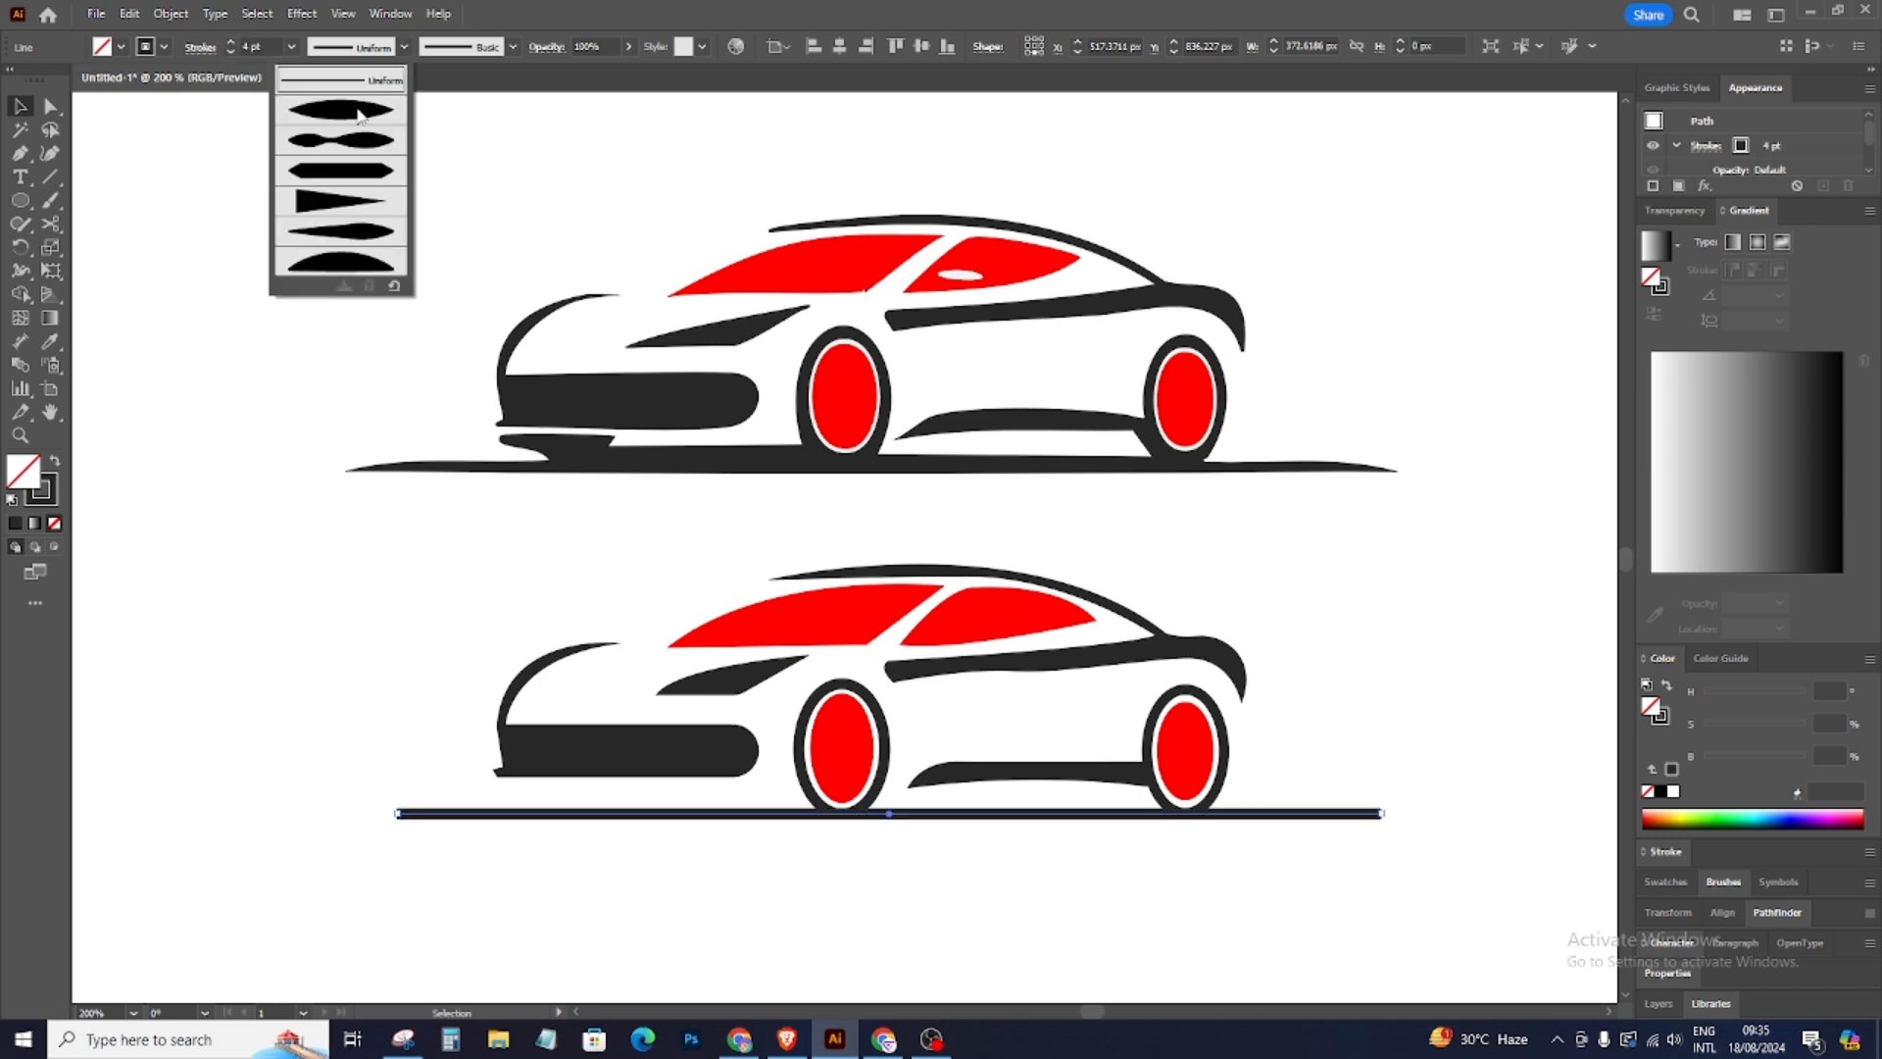
left_click(361, 111)
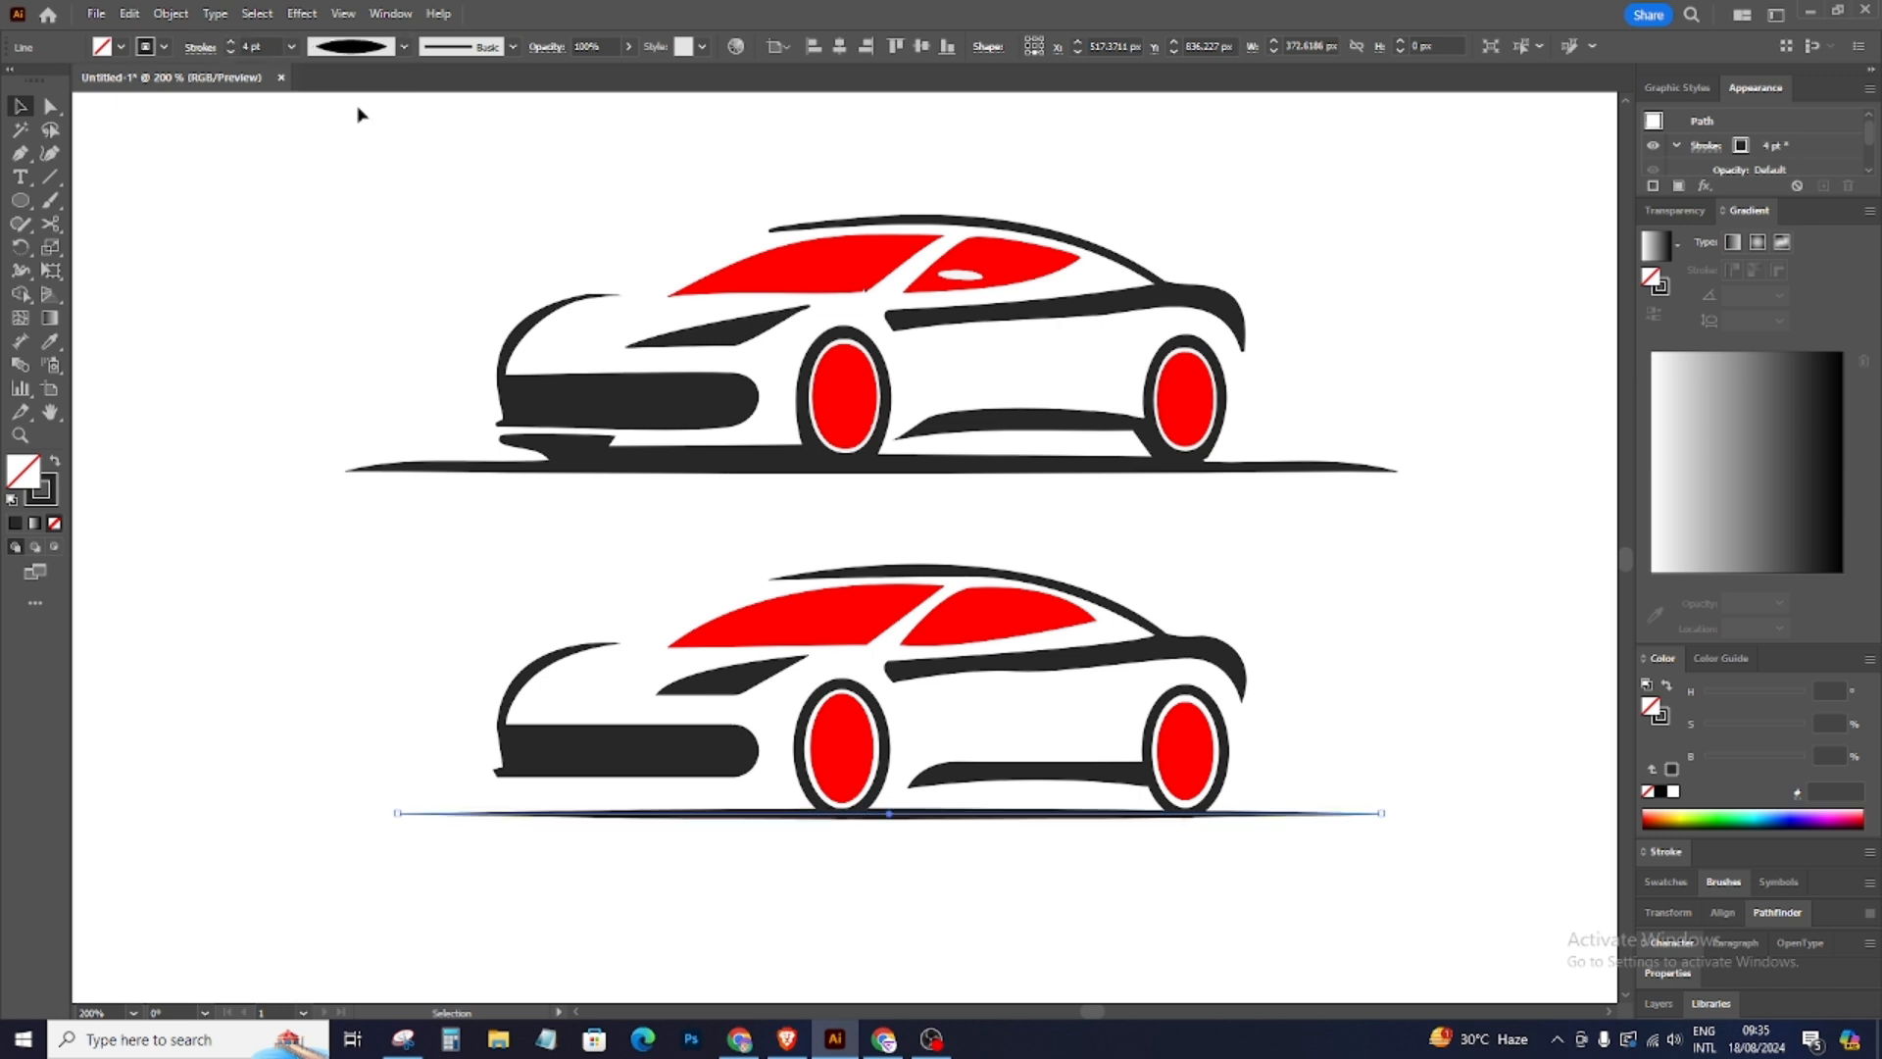
left_click(404, 49)
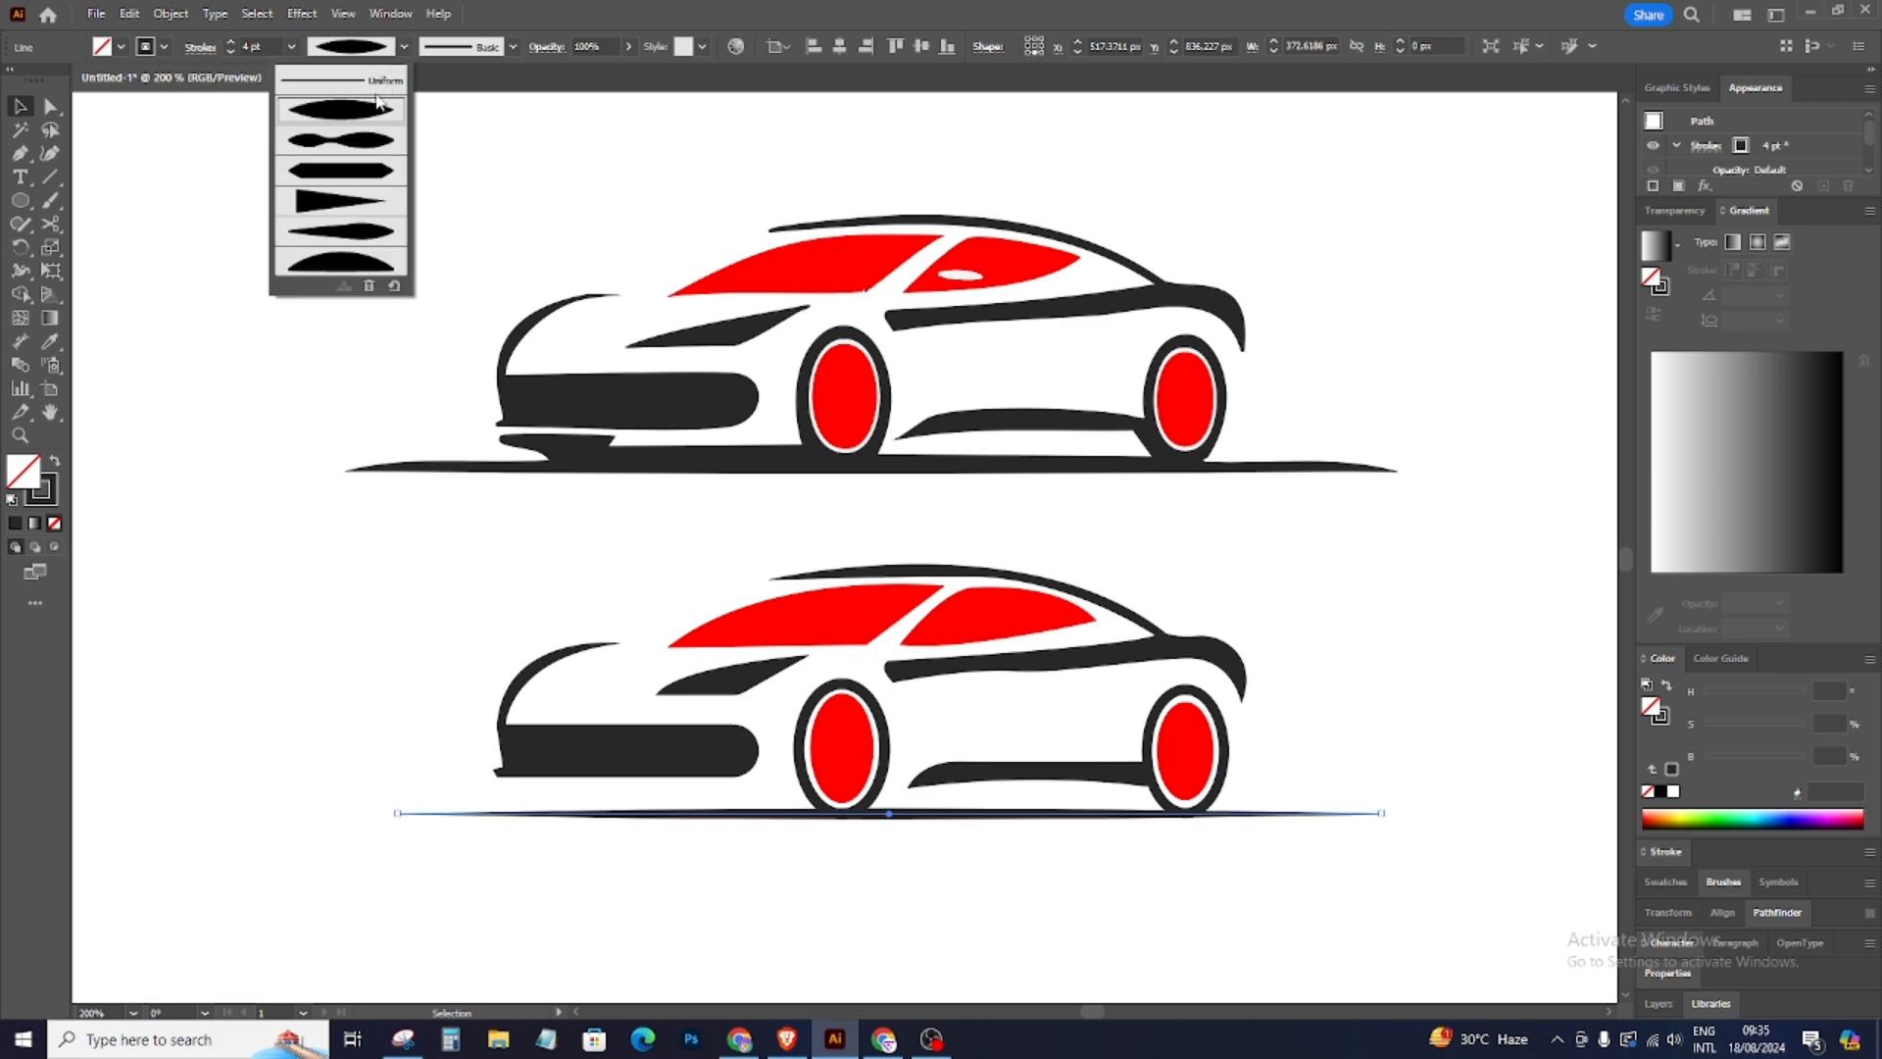
left_click(360, 145)
left_click(385, 51)
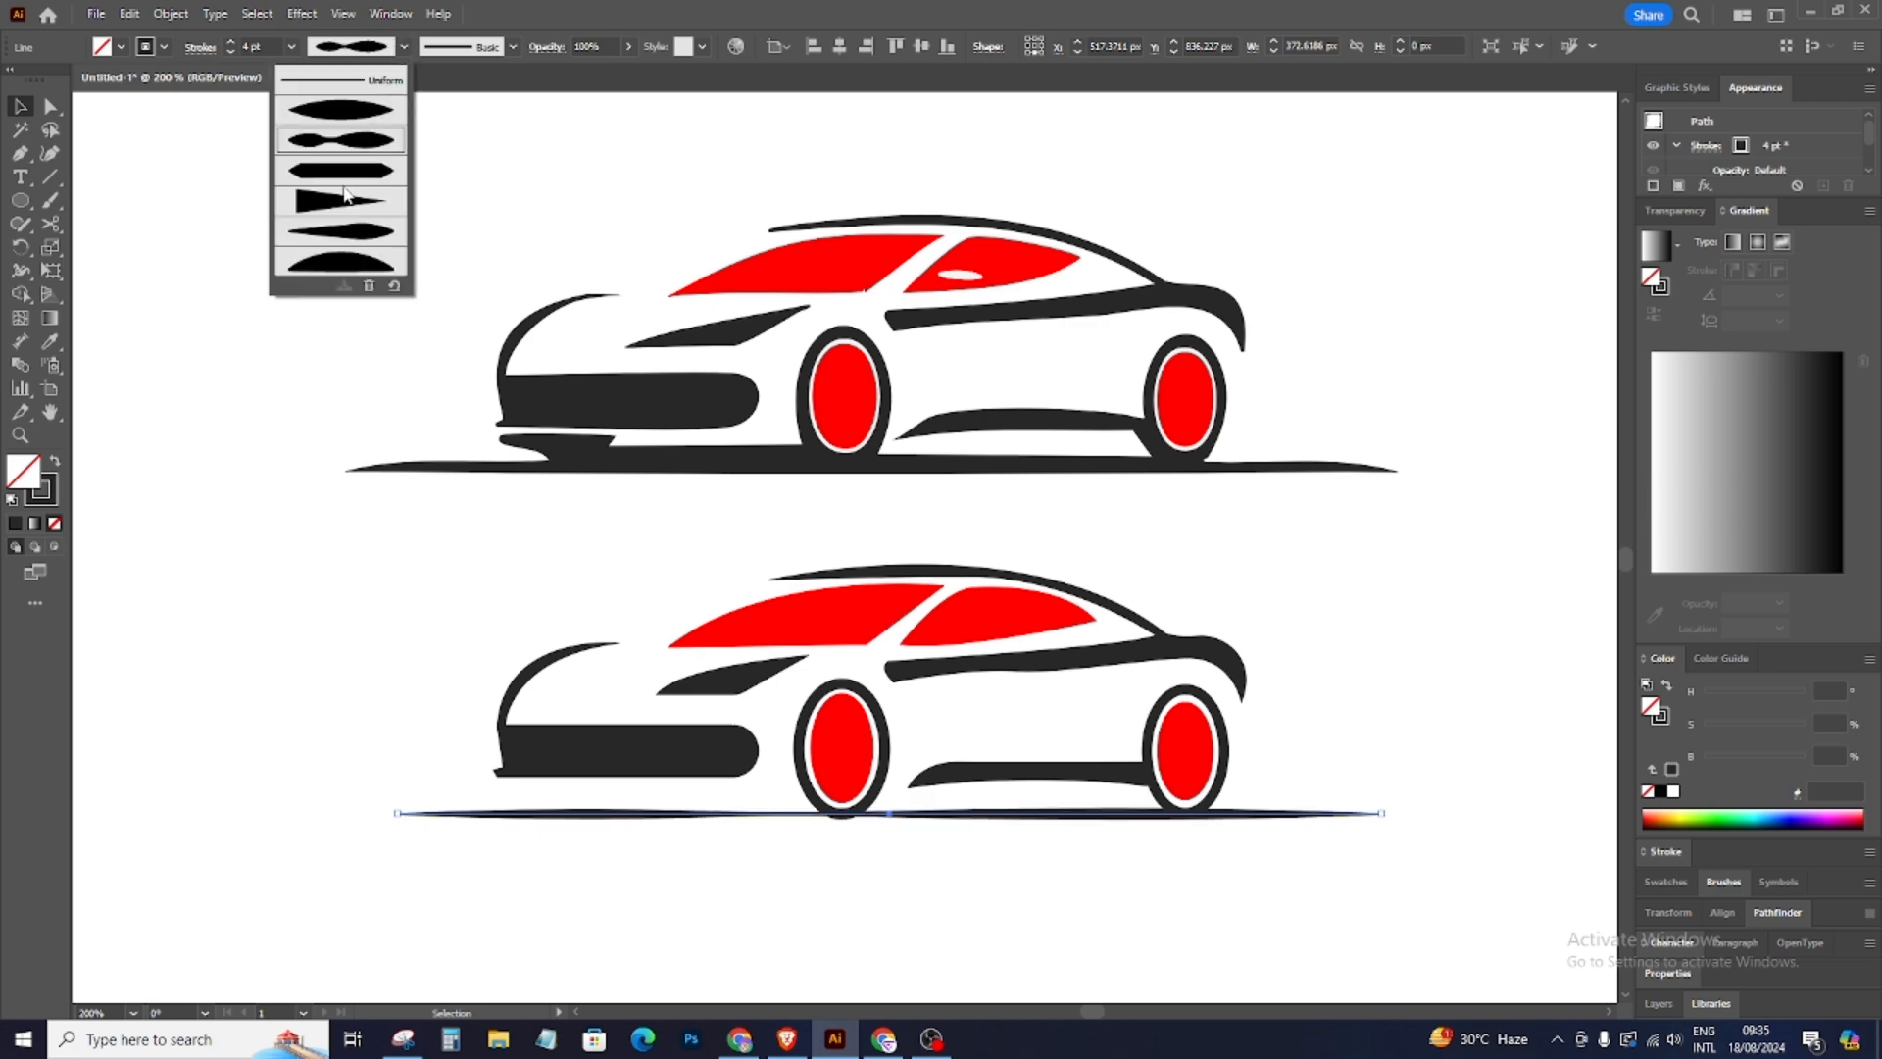
left_click(348, 233)
left_click(887, 922)
scroll(892, 921, "up", 2)
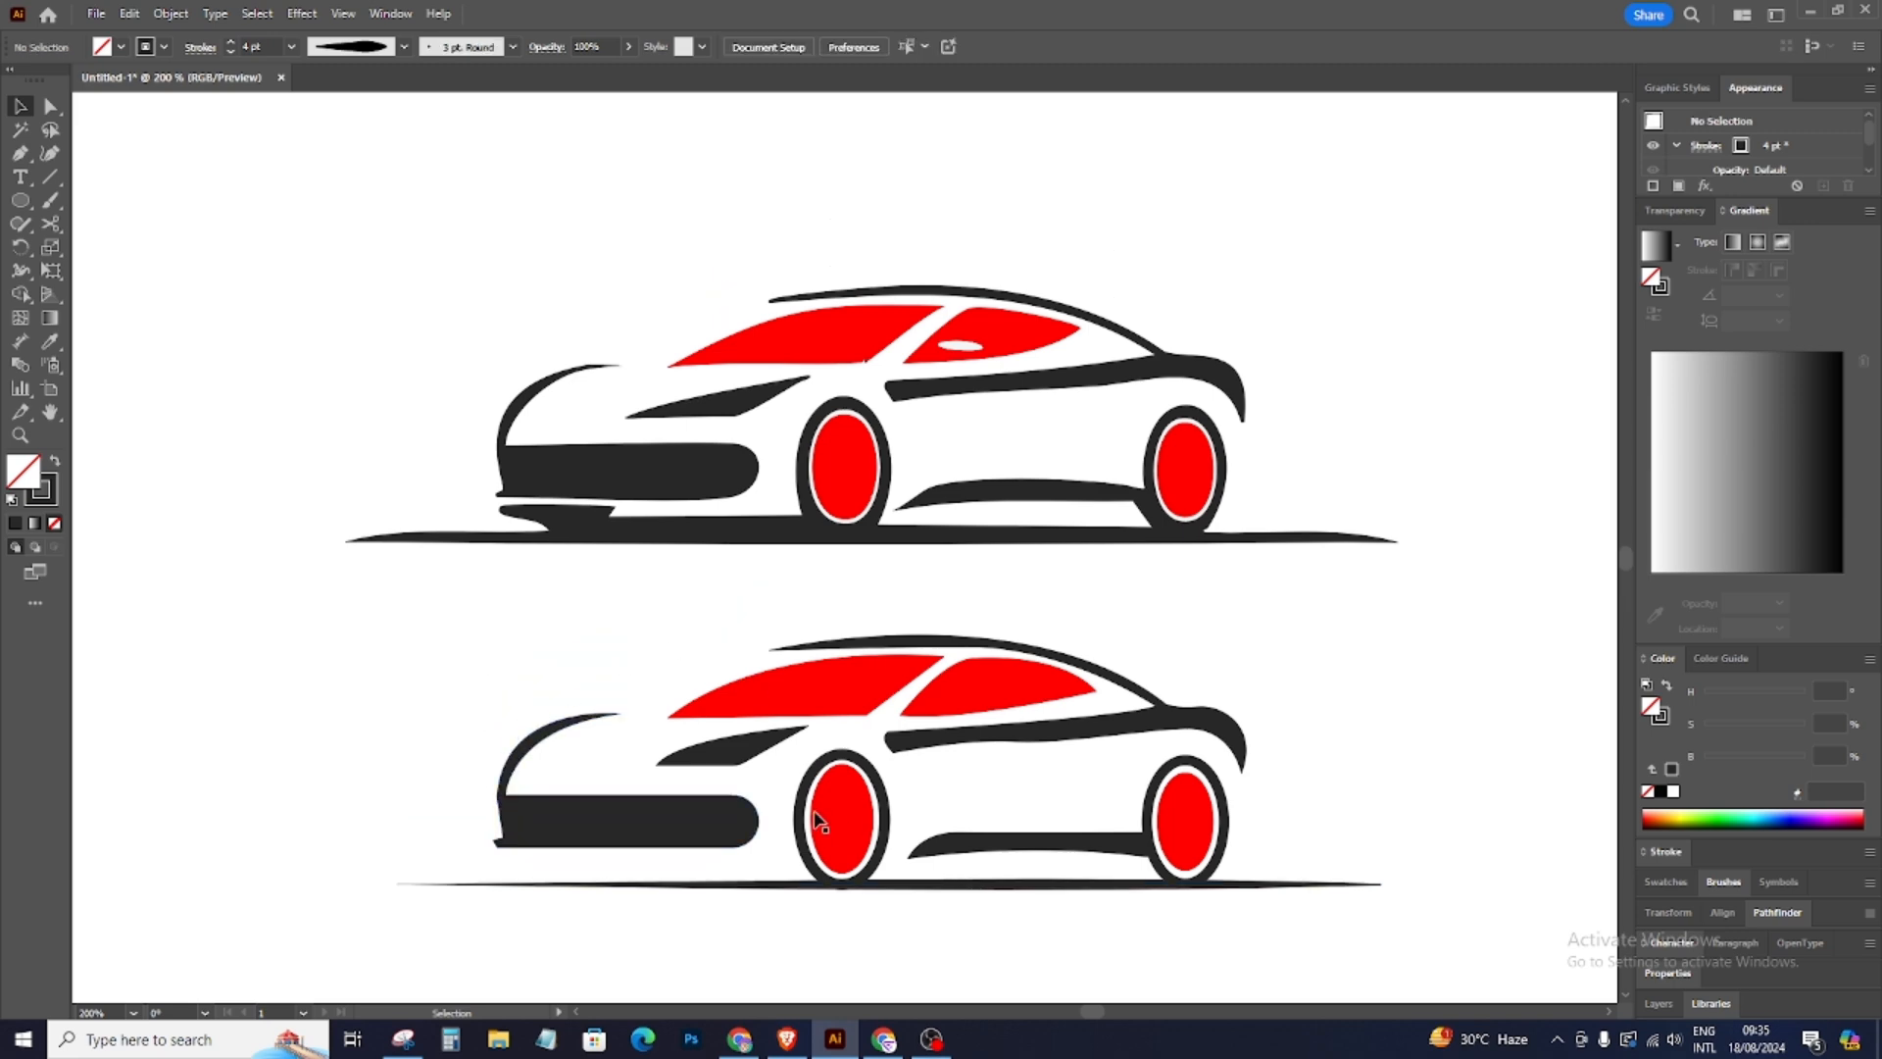
Step: Compare the lens-shaped, half-arch and asymmetric tapered width profiles on the ground line again
left_click(925, 886)
left_click(405, 48)
left_click(364, 151)
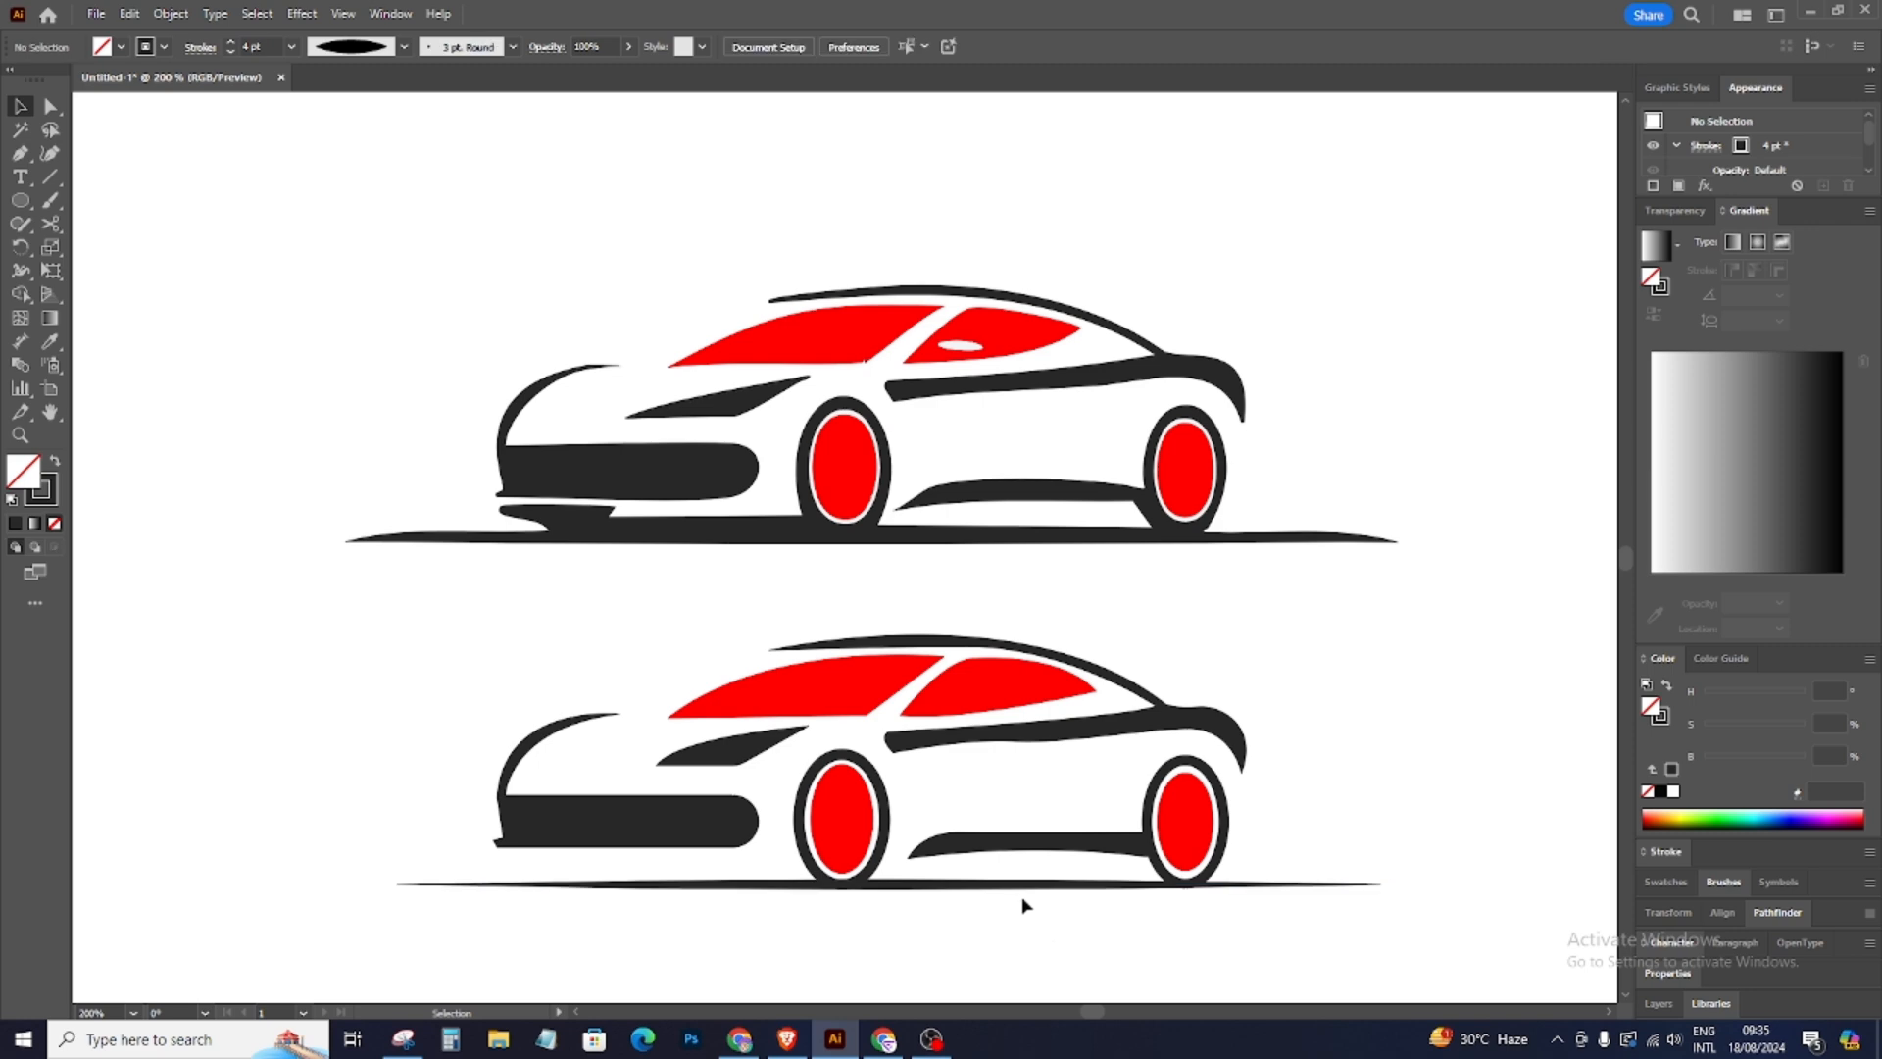
left_click(405, 48)
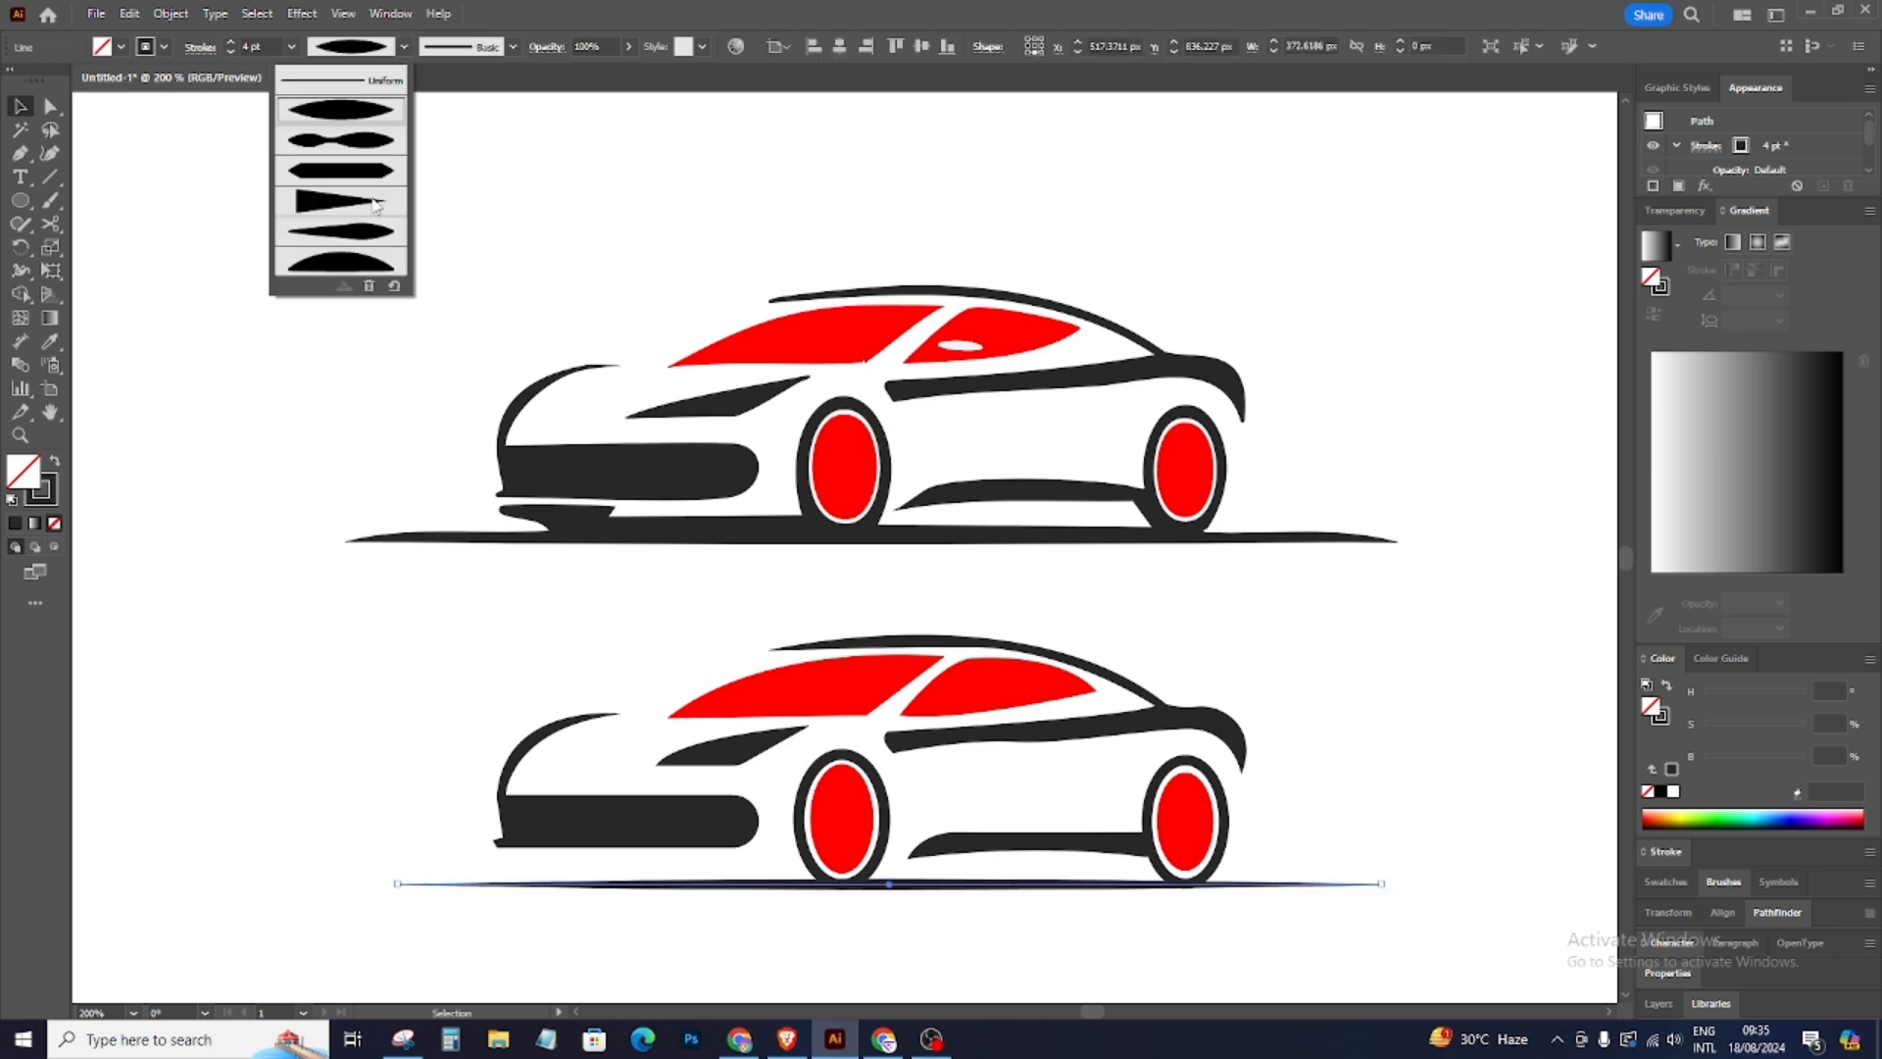
left_click(362, 259)
left_click(403, 47)
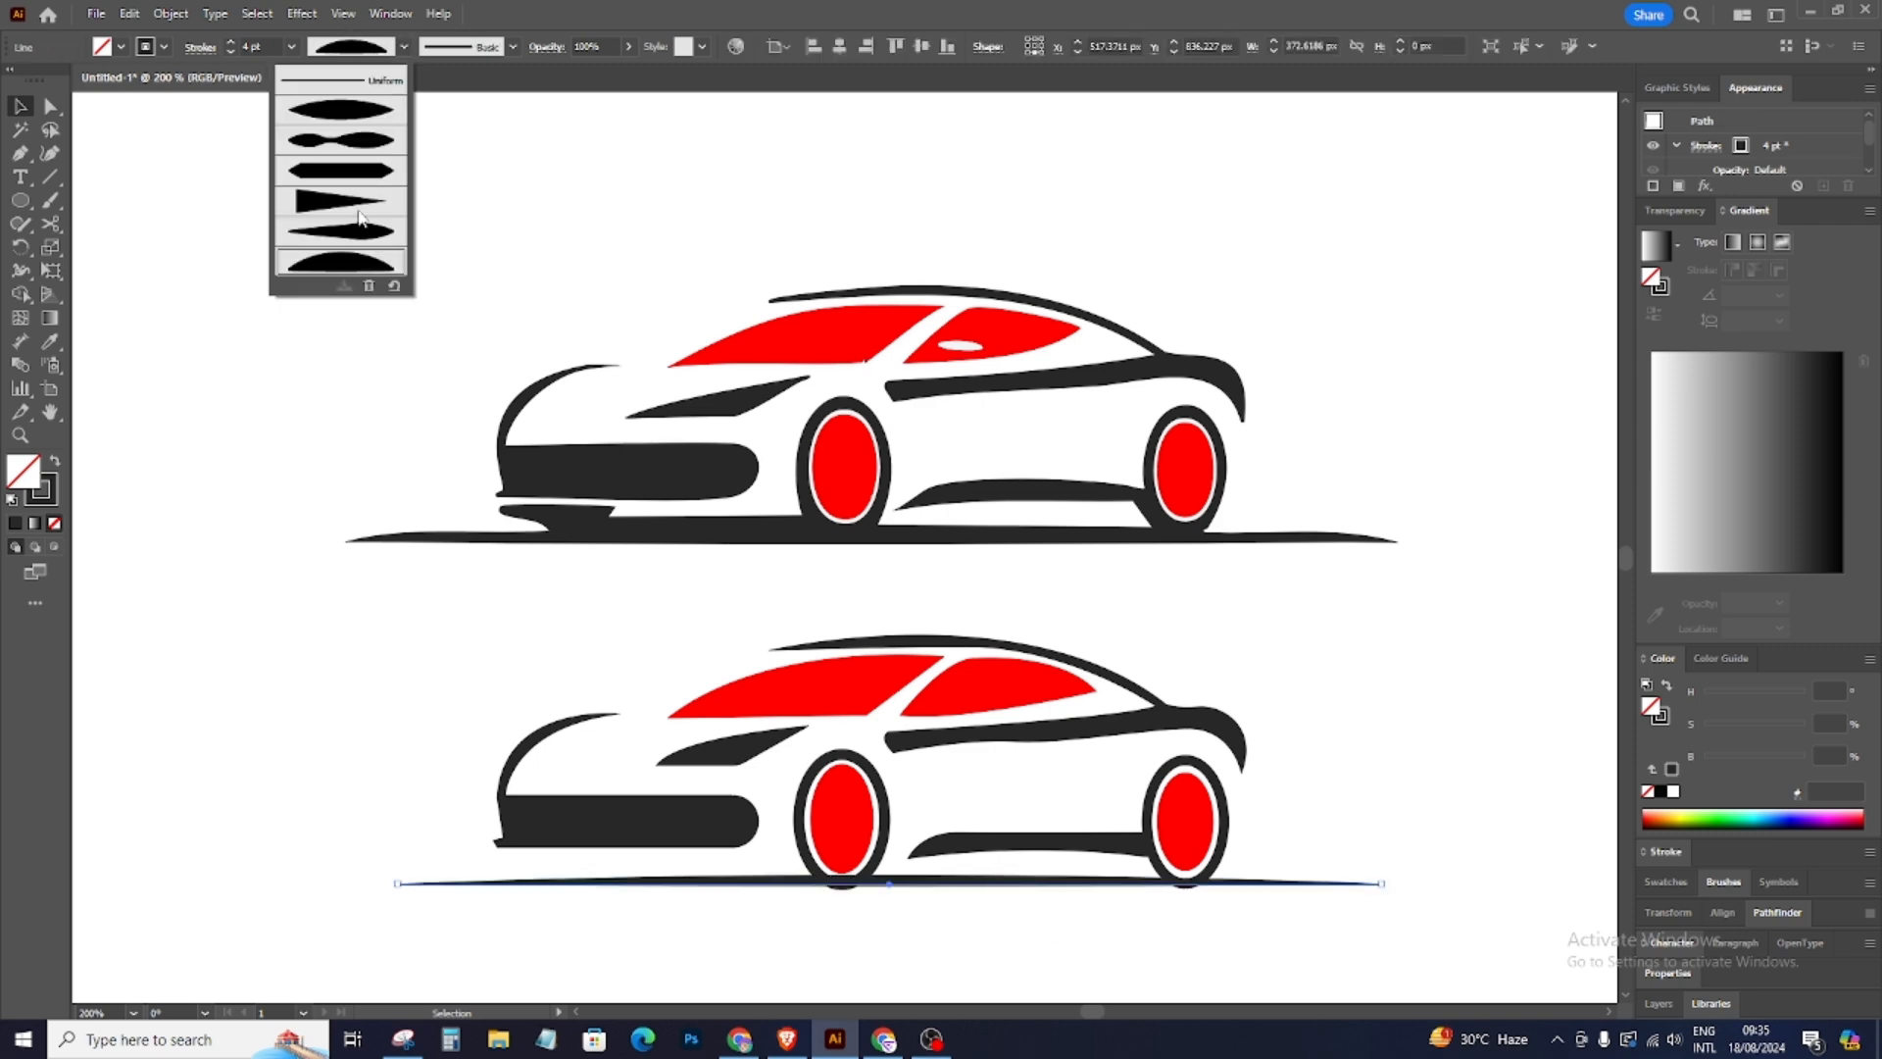
left_click(356, 235)
Step: Apply the double-bulge variable width profile to the ground line and deselect it
left_click(403, 47)
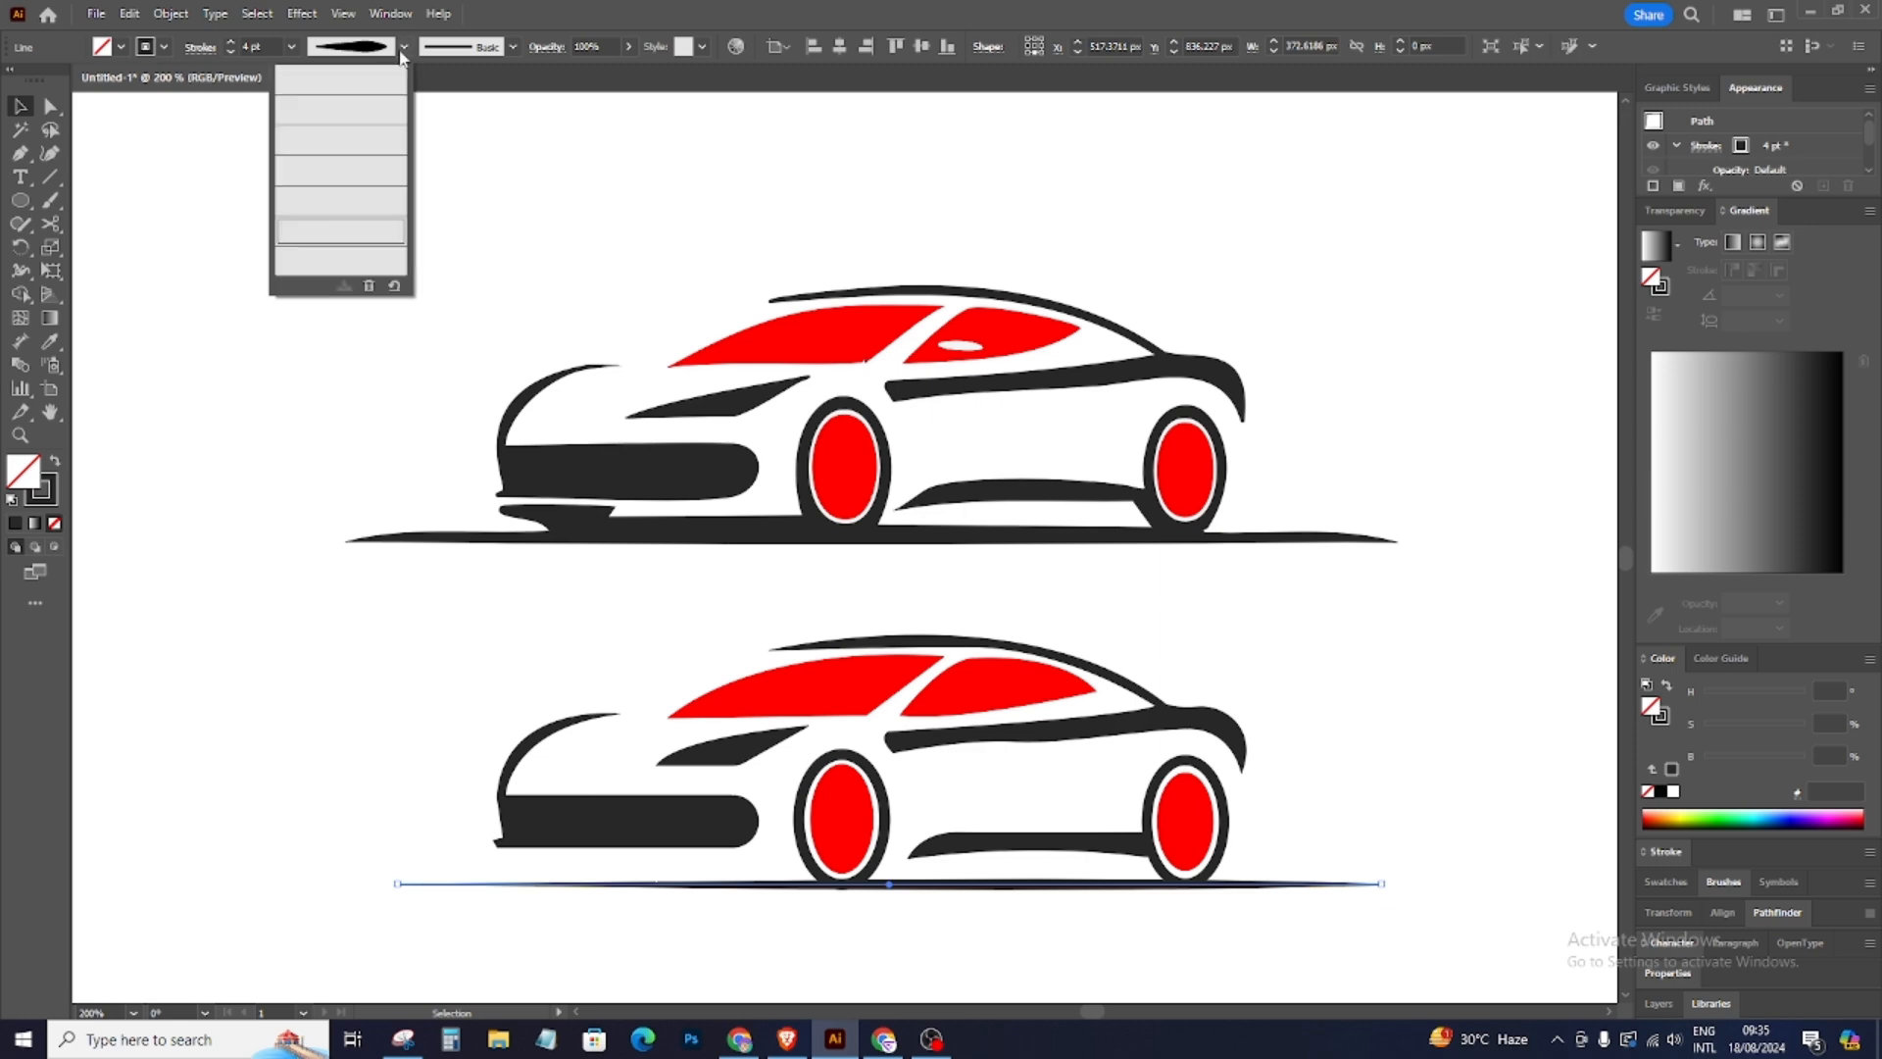
left_click(355, 142)
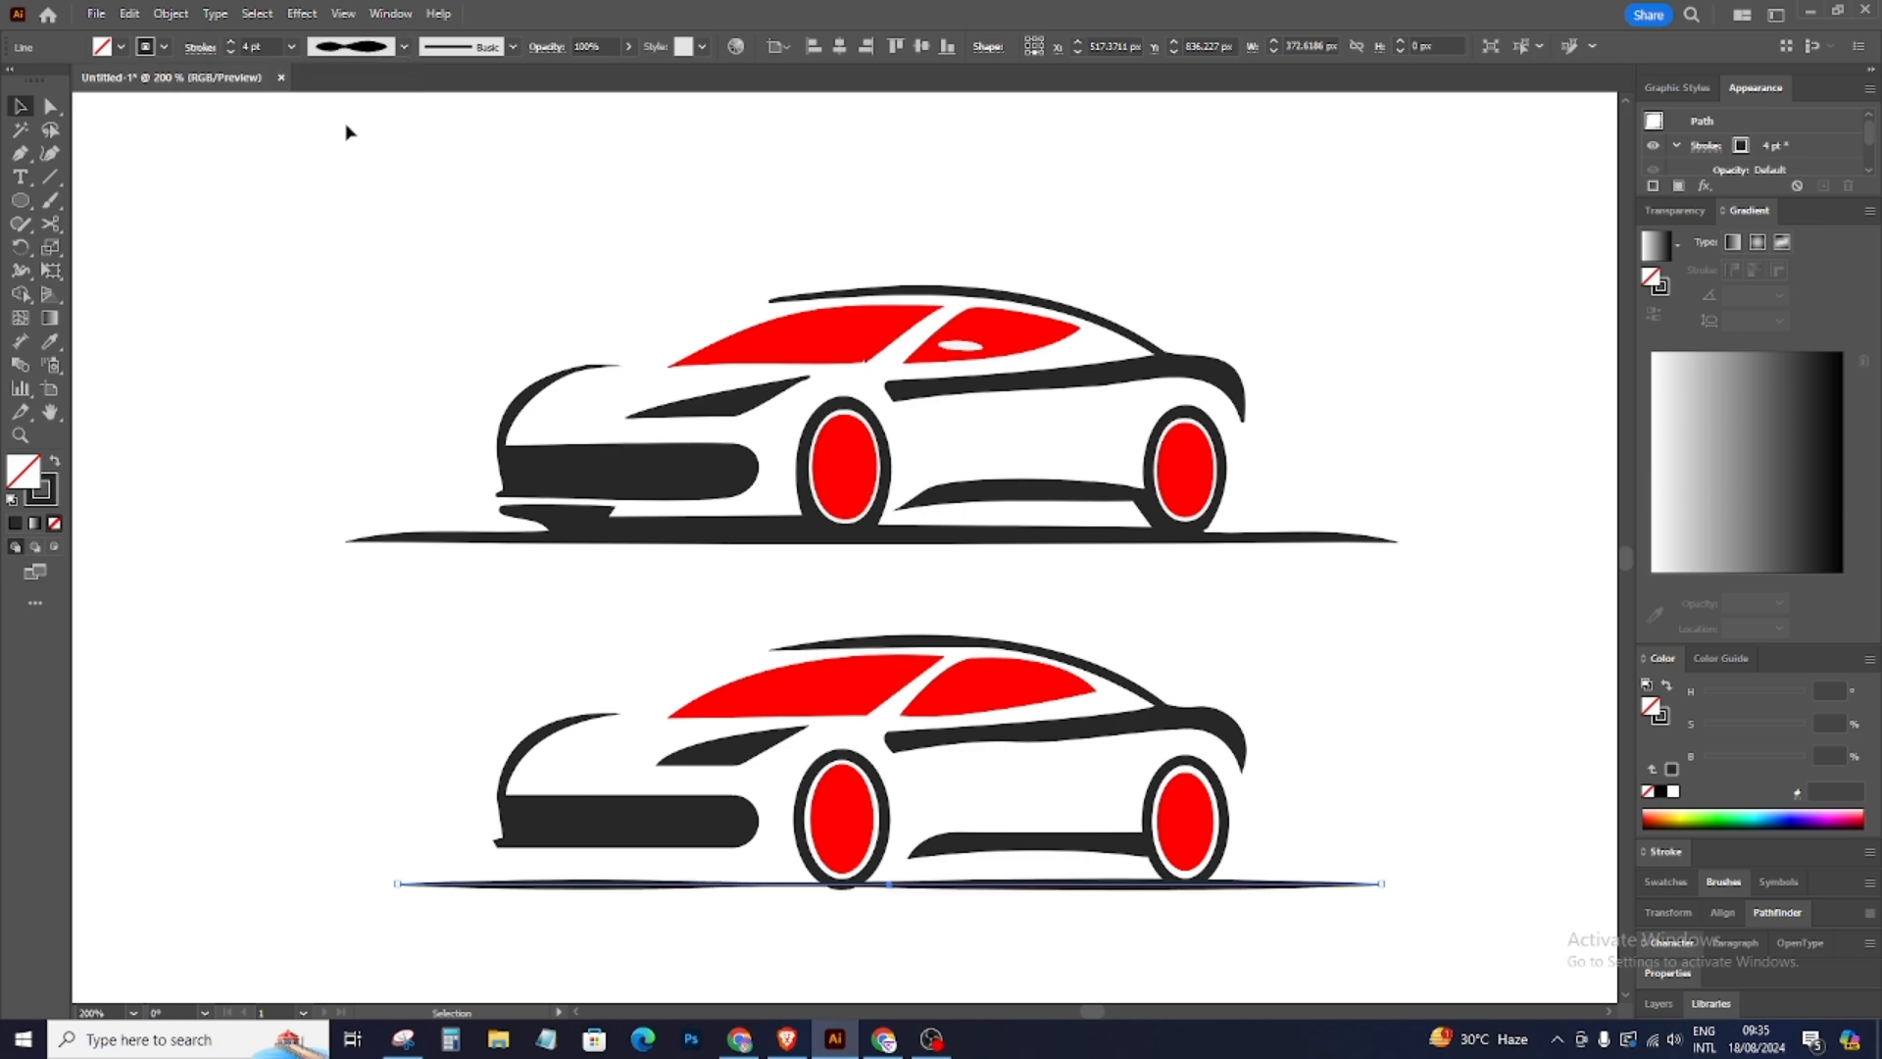
left_click(1014, 911)
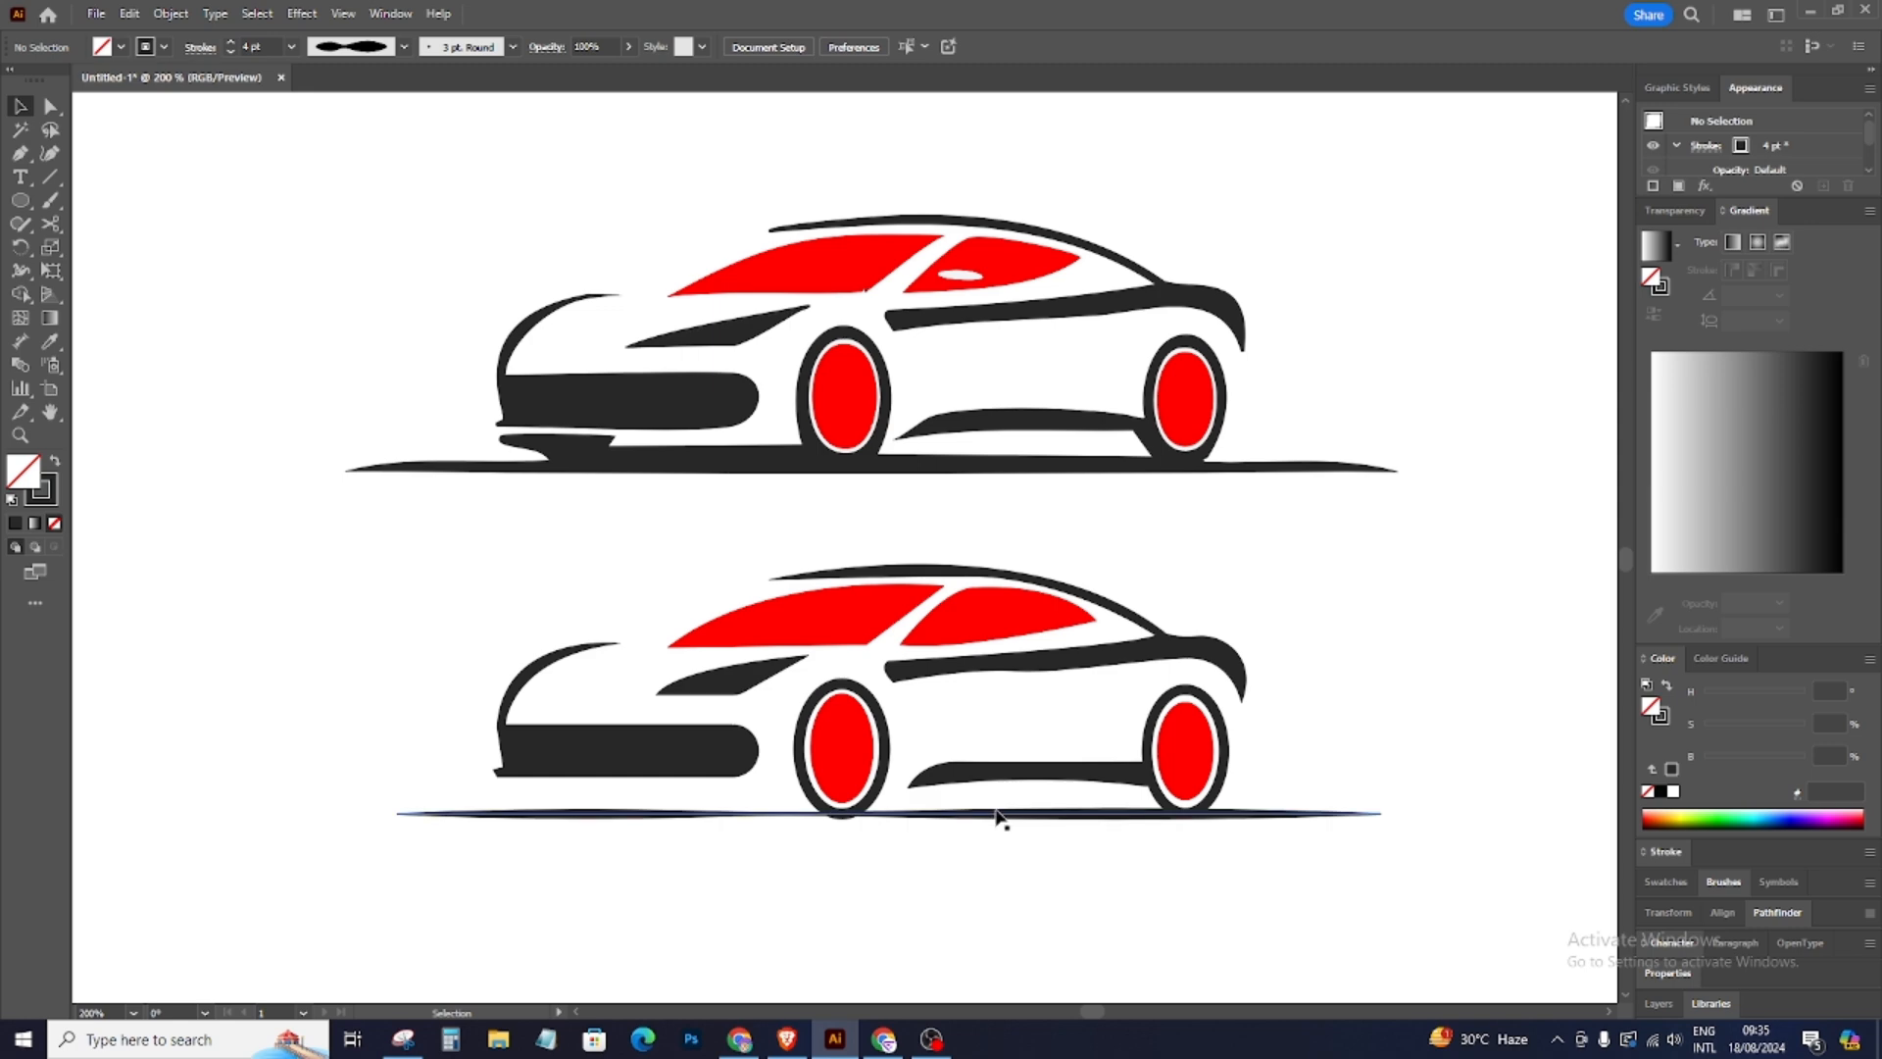
Step: Increase the ground line's stroke weight to 9 pt and deselect it
left_click(998, 814)
left_click(232, 42)
left_click(231, 43)
left_click(231, 42)
left_click(231, 42)
left_click(232, 42)
left_click(1047, 990)
scroll(874, 869, "down", 2)
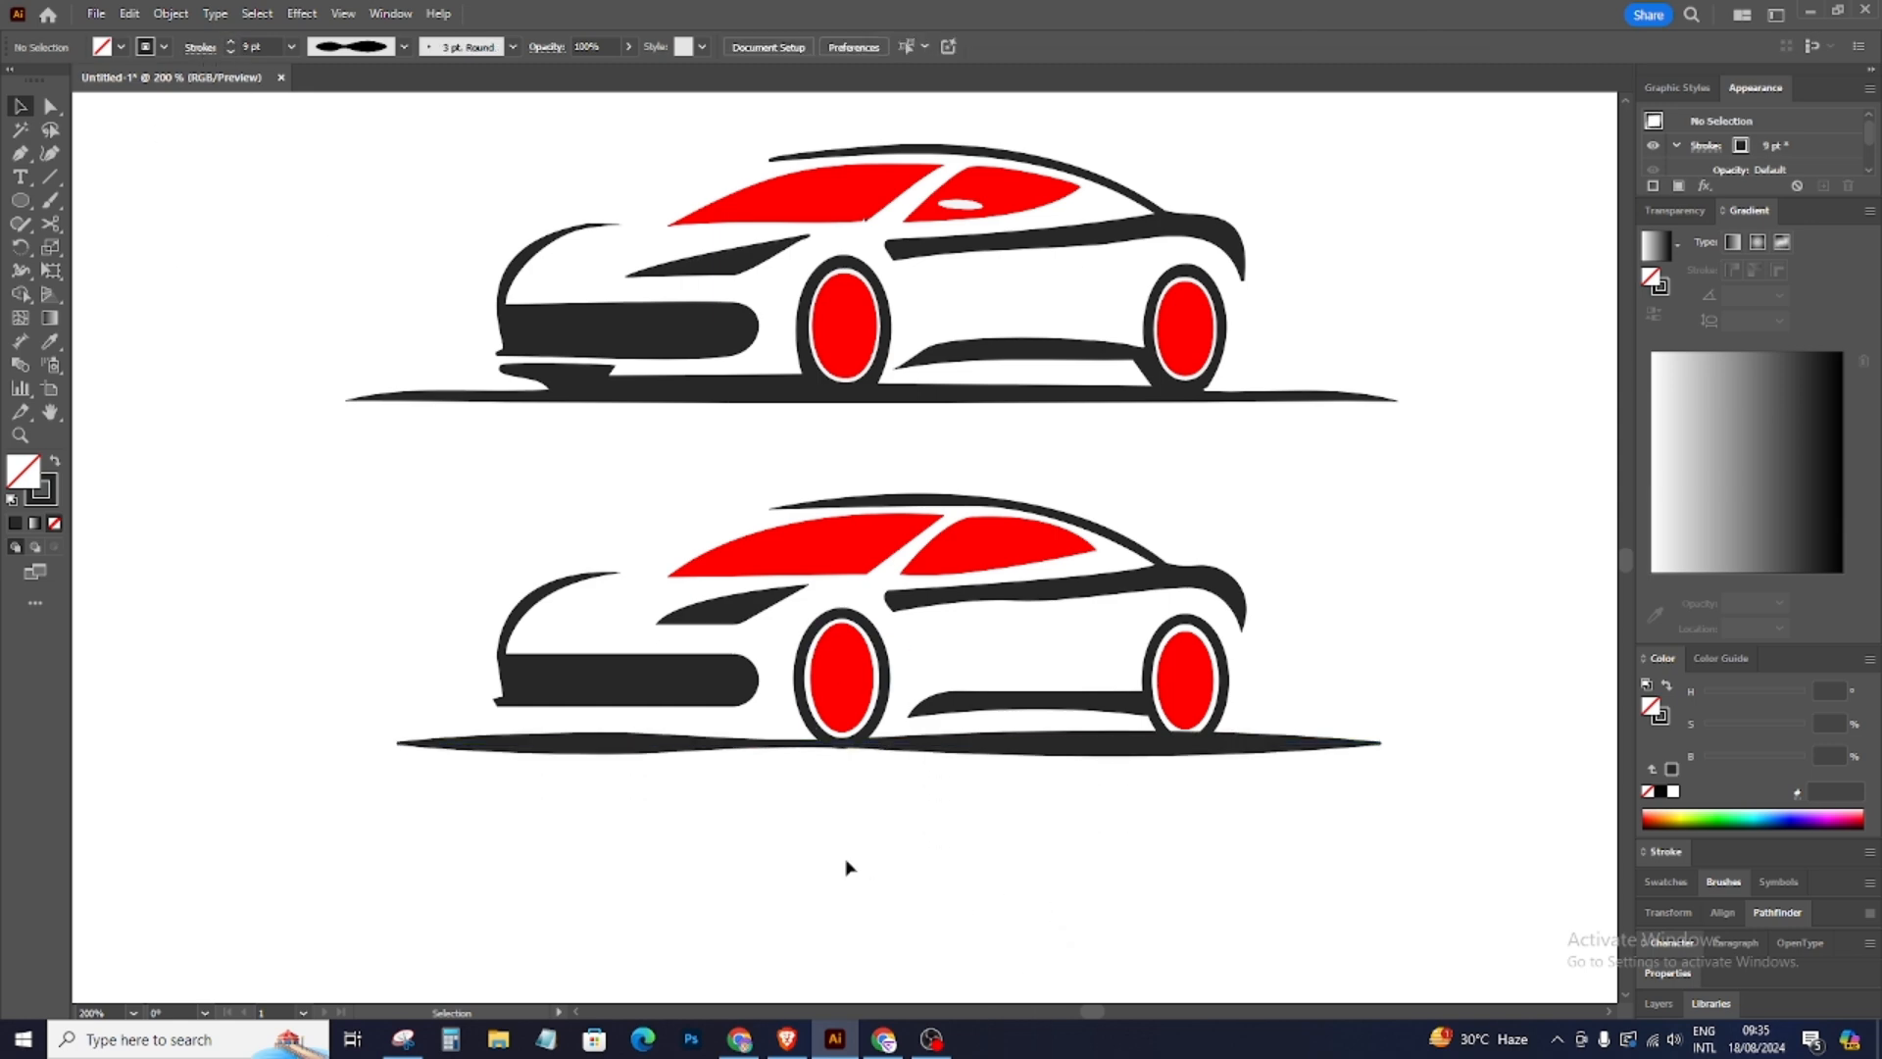
Step: Try the lens-shaped and double-bulge variable width profiles on the redrawn car's ground line
left_click(1152, 723)
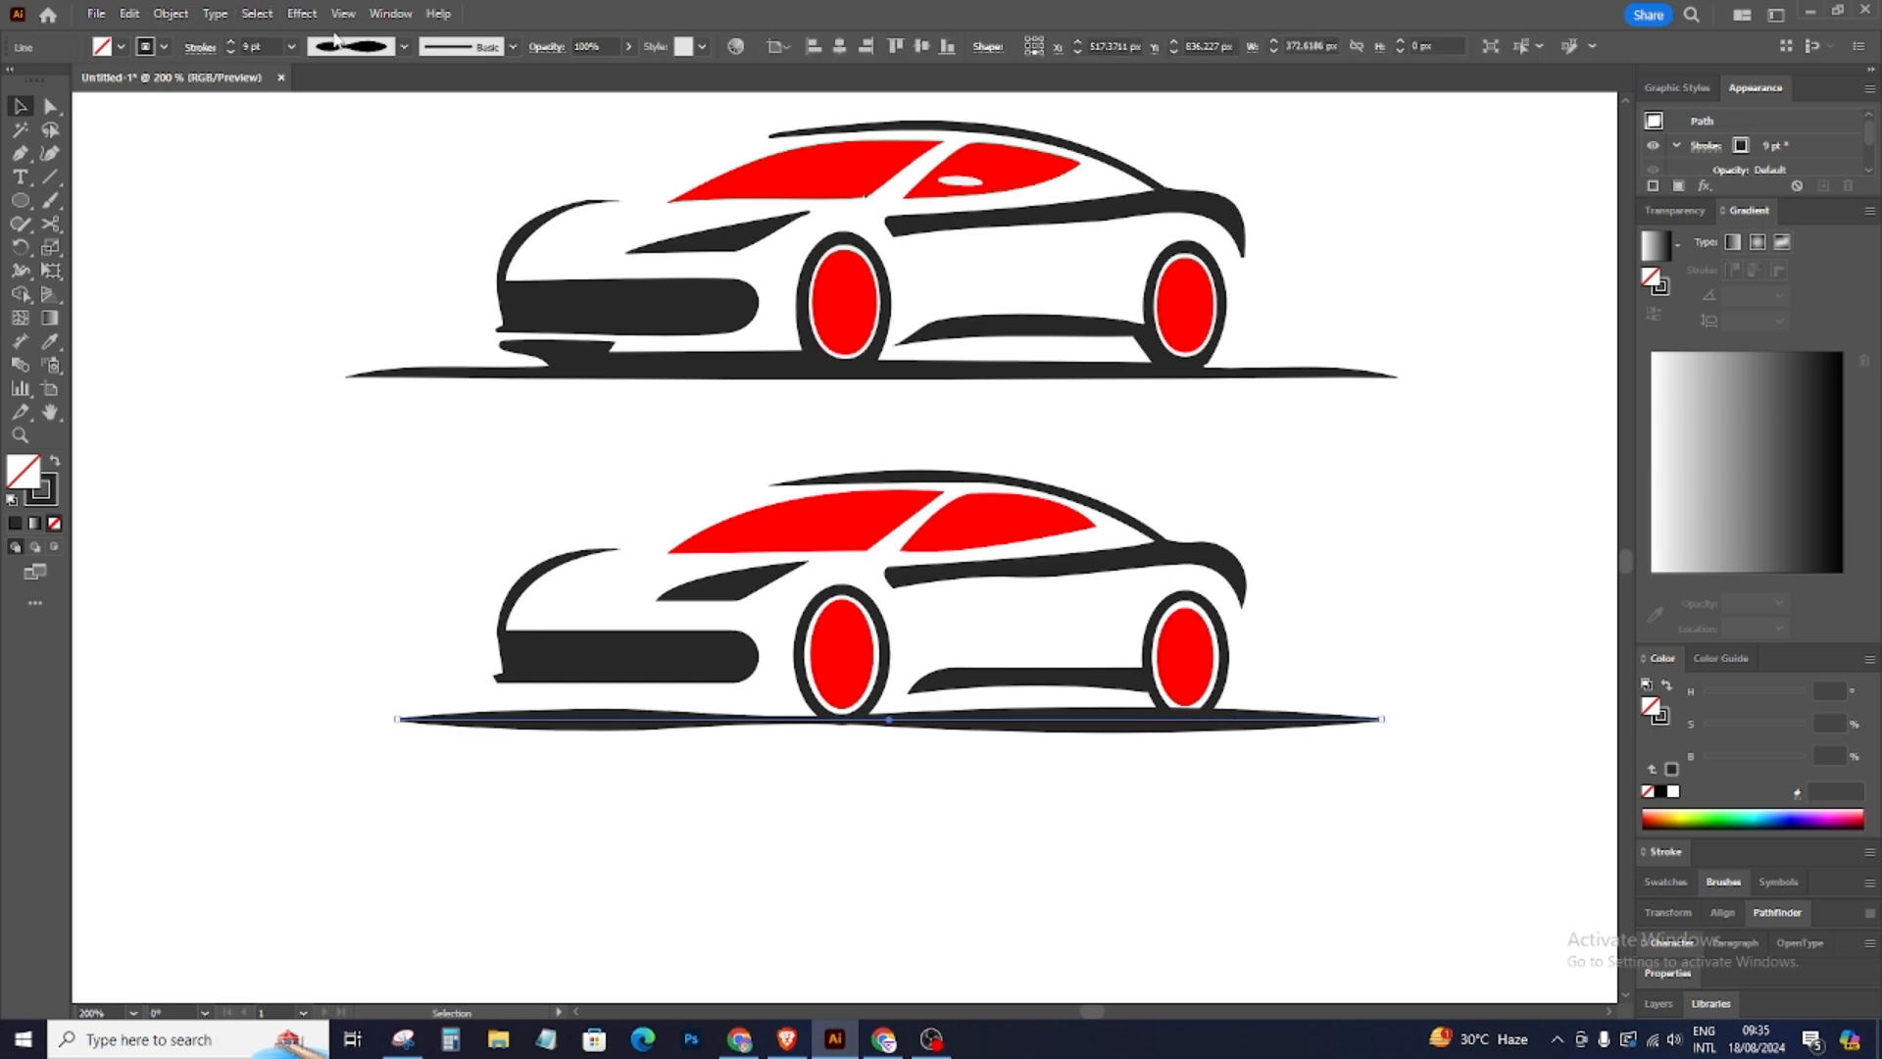
left_click(404, 46)
left_click(343, 109)
left_click(945, 721)
left_click(328, 51)
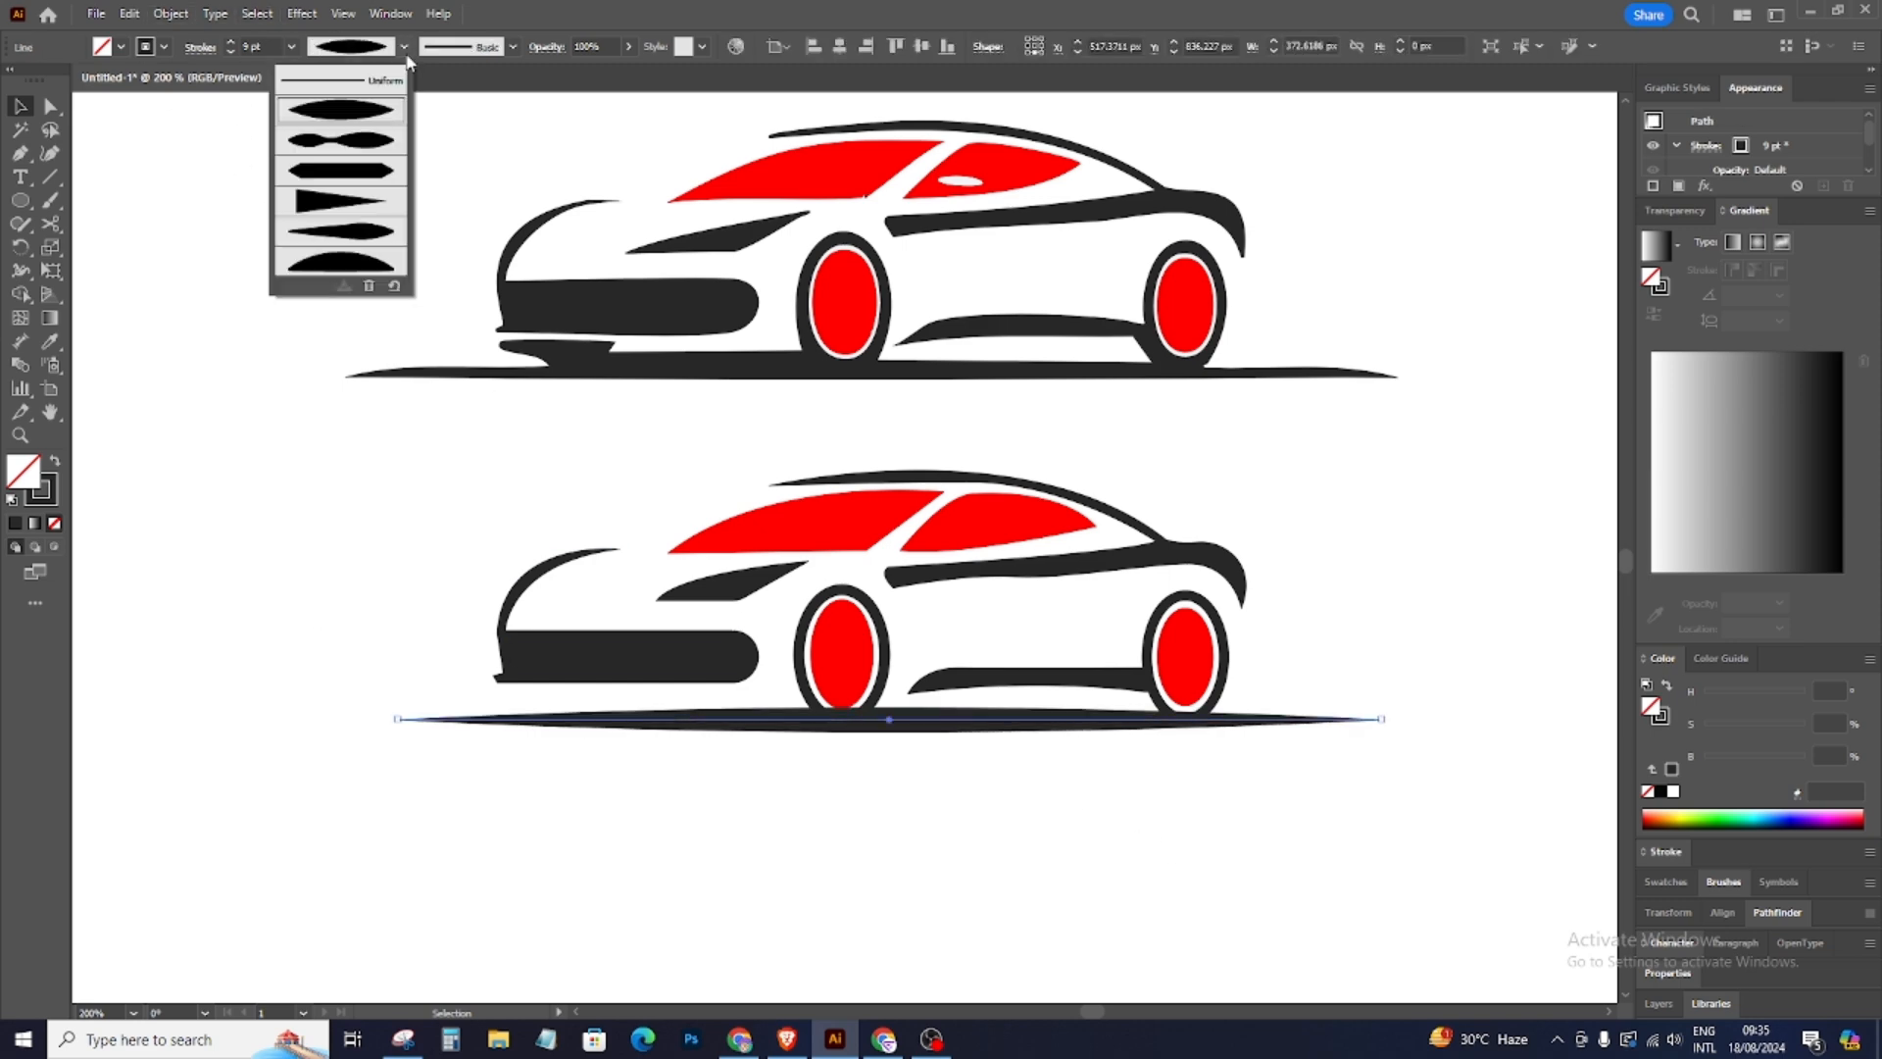
left_click(350, 149)
Step: Apply the asymmetric tapered width profile to the redrawn car's ground line and deselect it
left_click(395, 54)
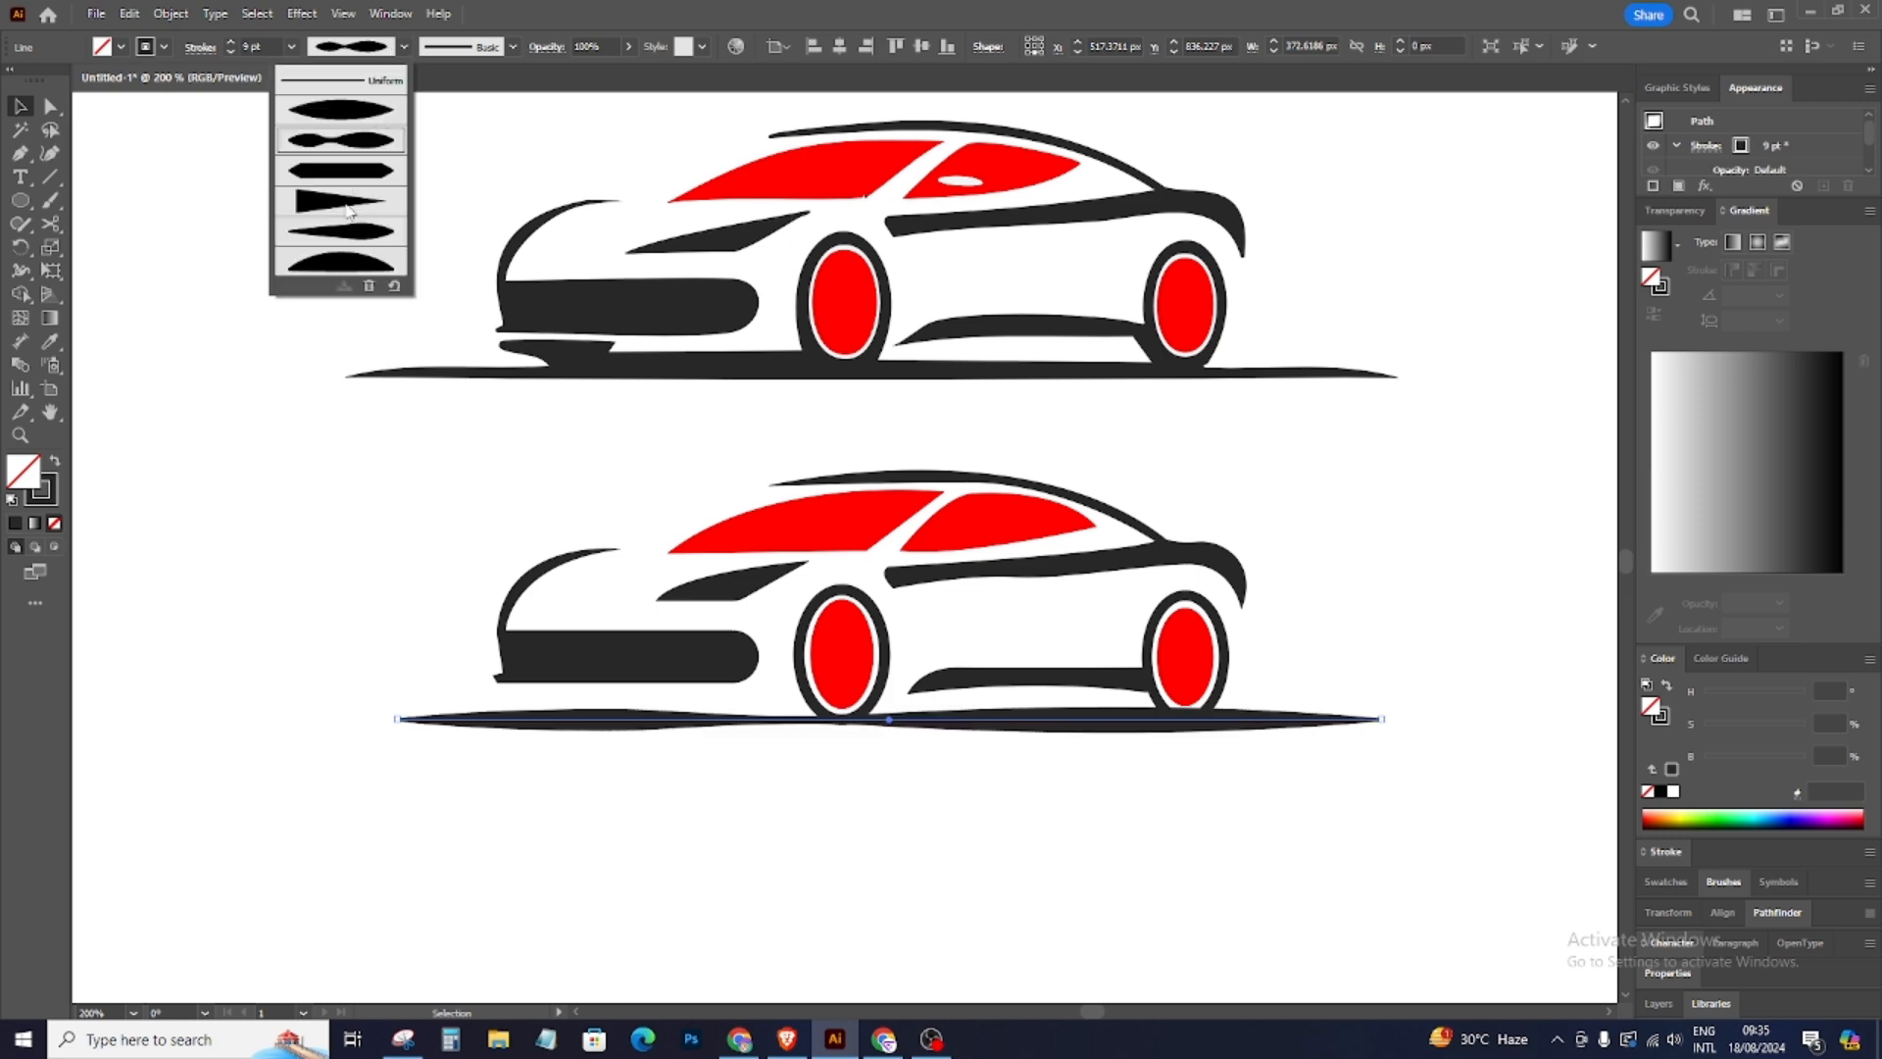
left_click(338, 264)
left_click(336, 506)
scroll(307, 446, "up", 3)
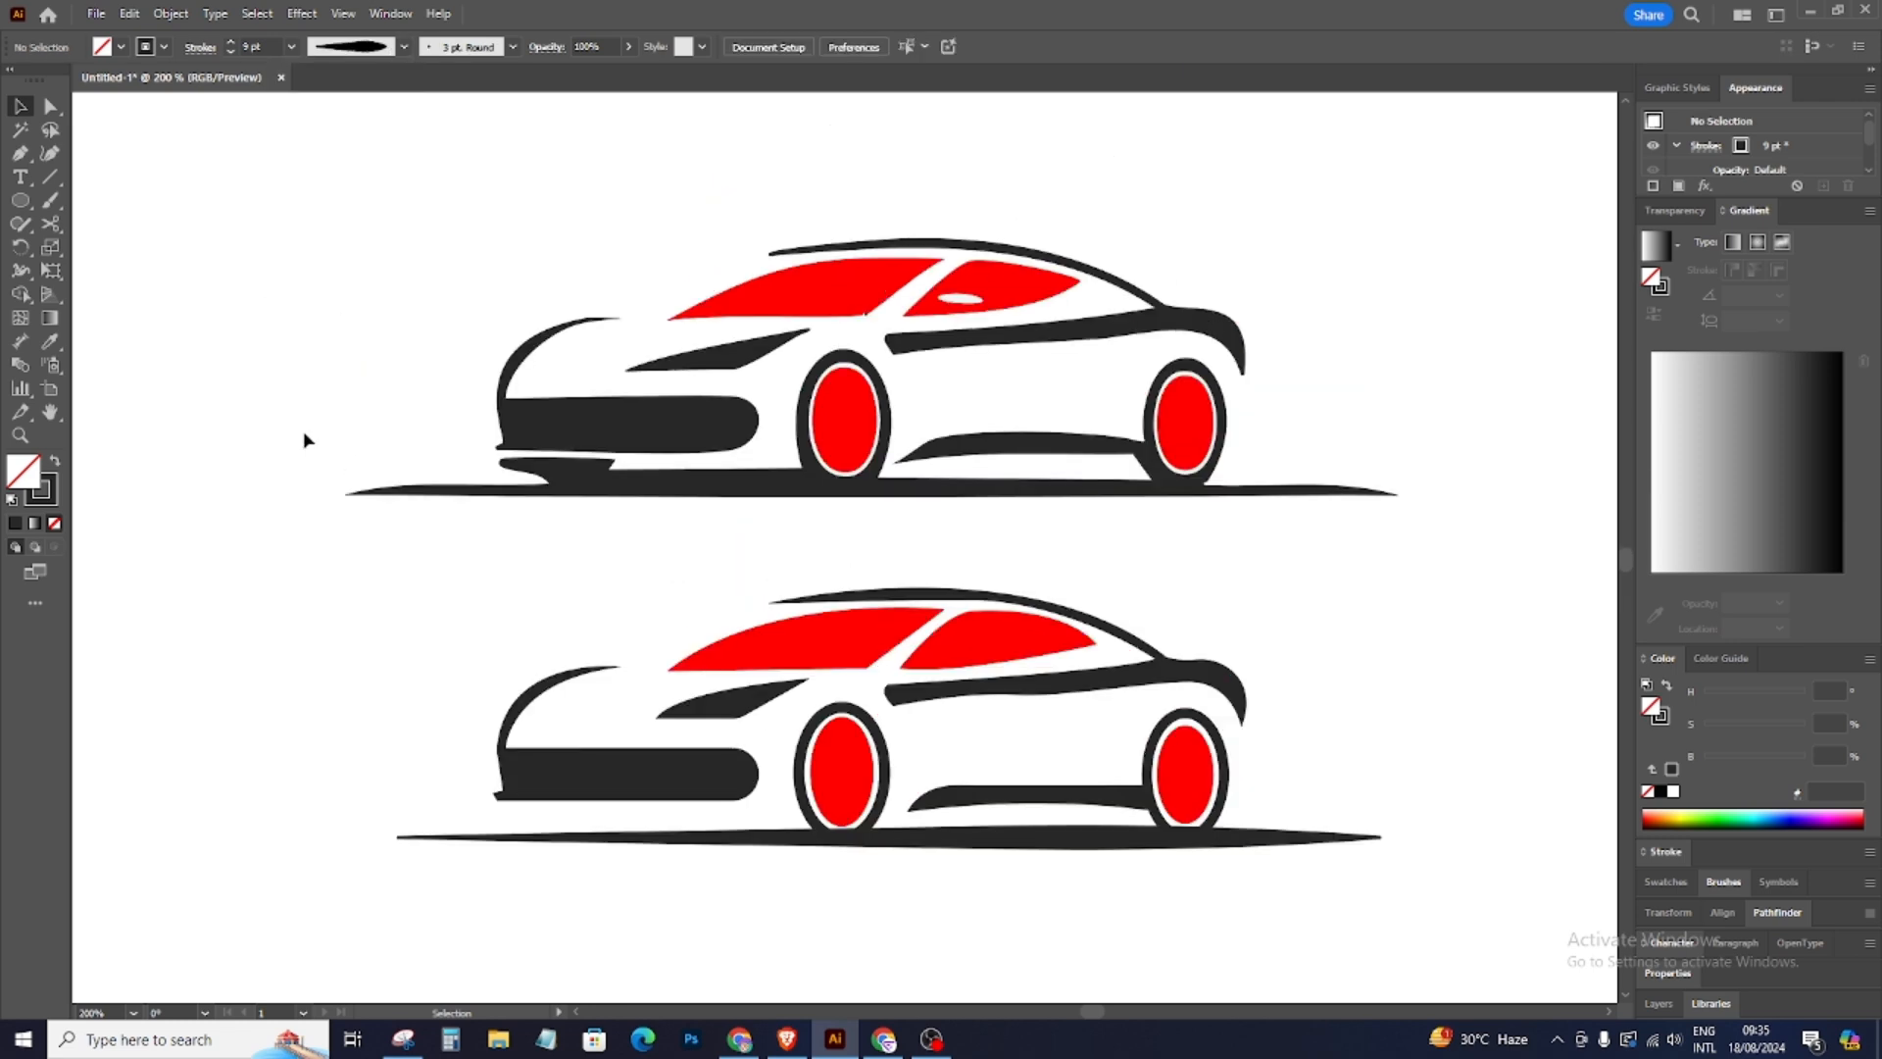
Step: Rotate the ground line by 180 degrees so its thicker end lies under the car's front, and deselect it
left_click(894, 838)
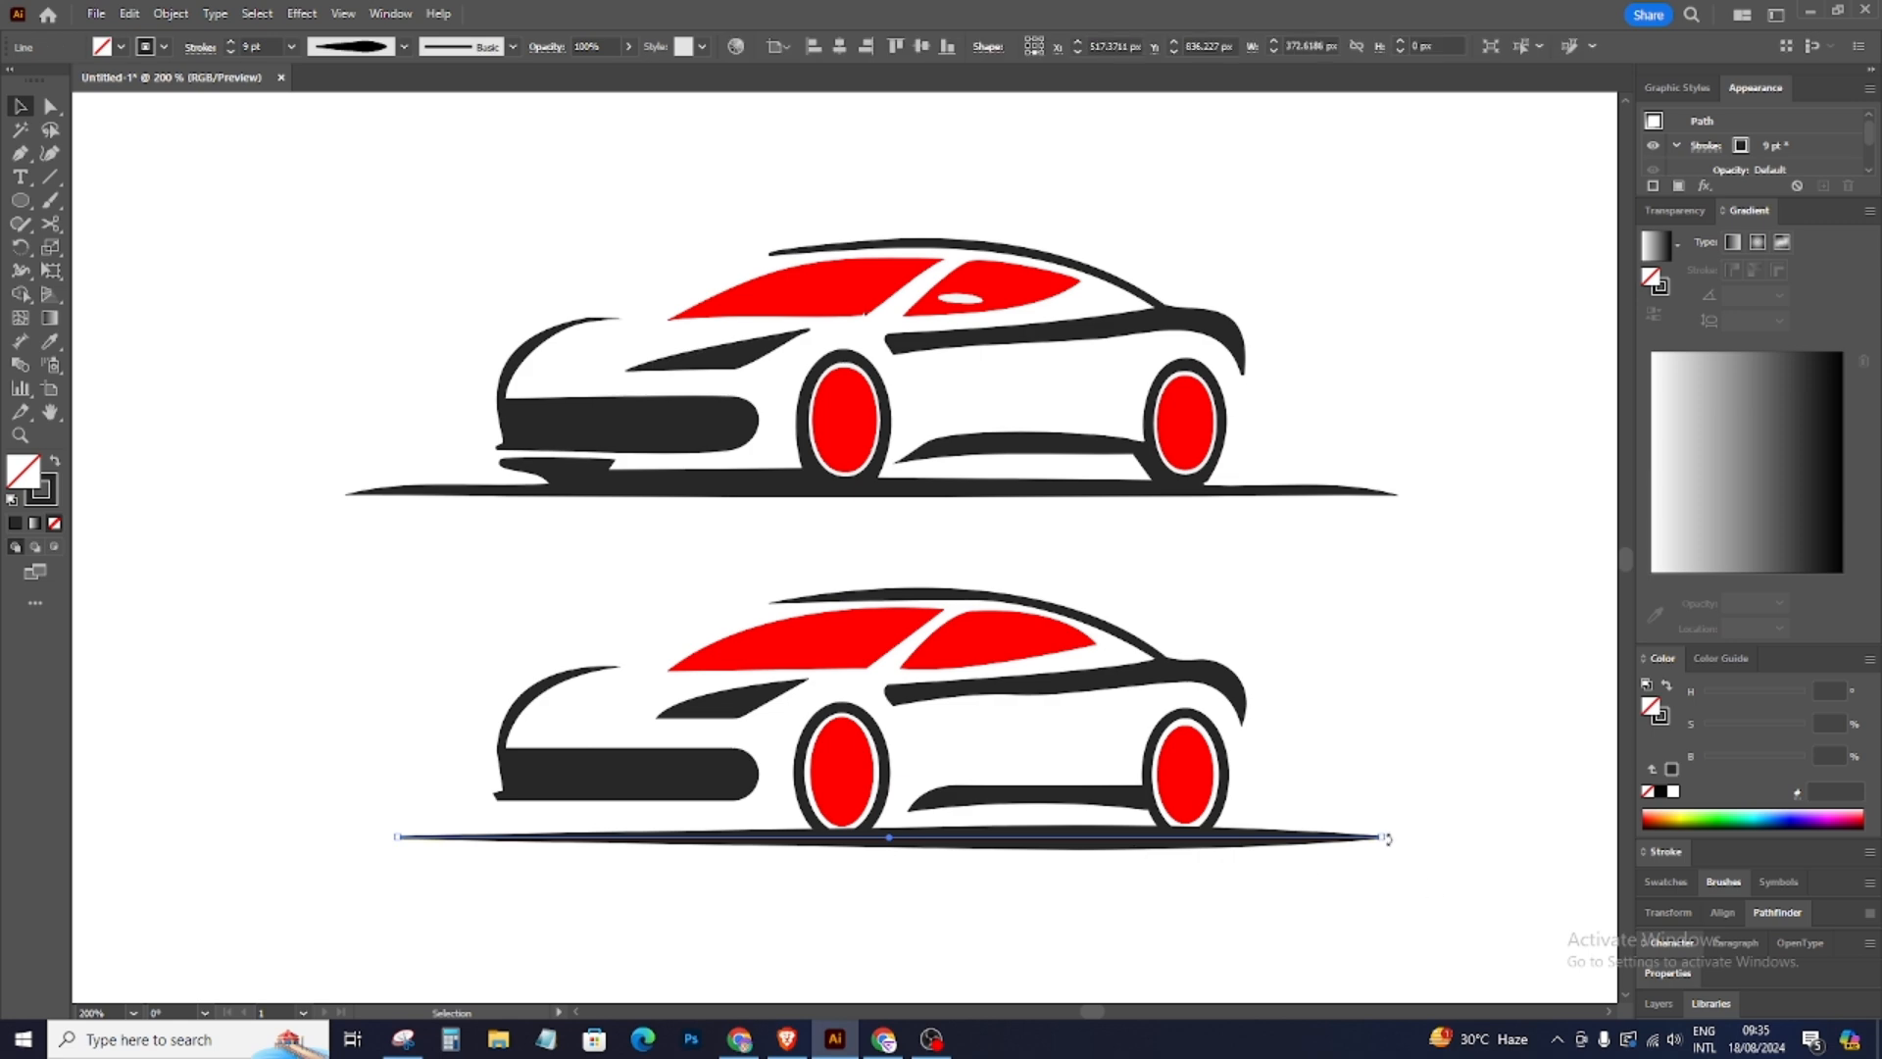
left_click_drag(1392, 839, 338, 712)
left_click(998, 978)
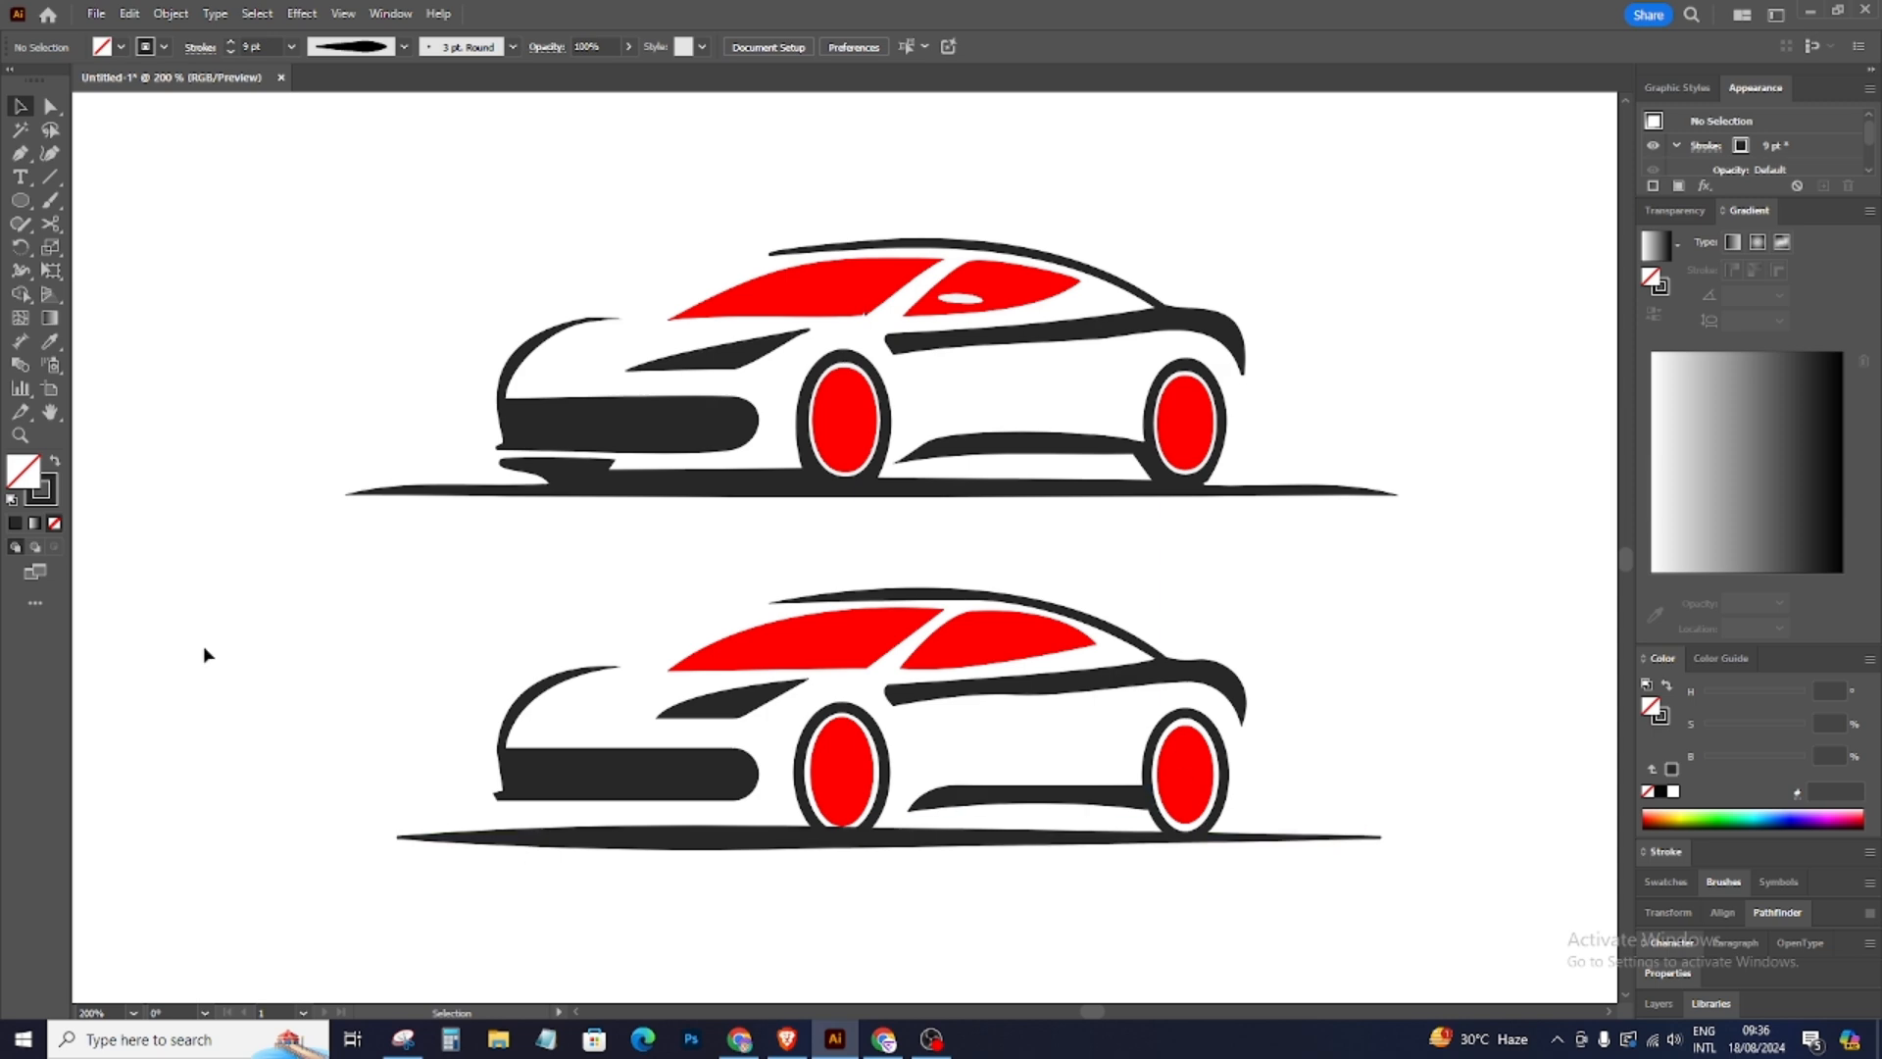
Step: Trace the small lip beneath the original car's front bumper as a closed straight-sided shape with the Pen tool
left_click(19, 153)
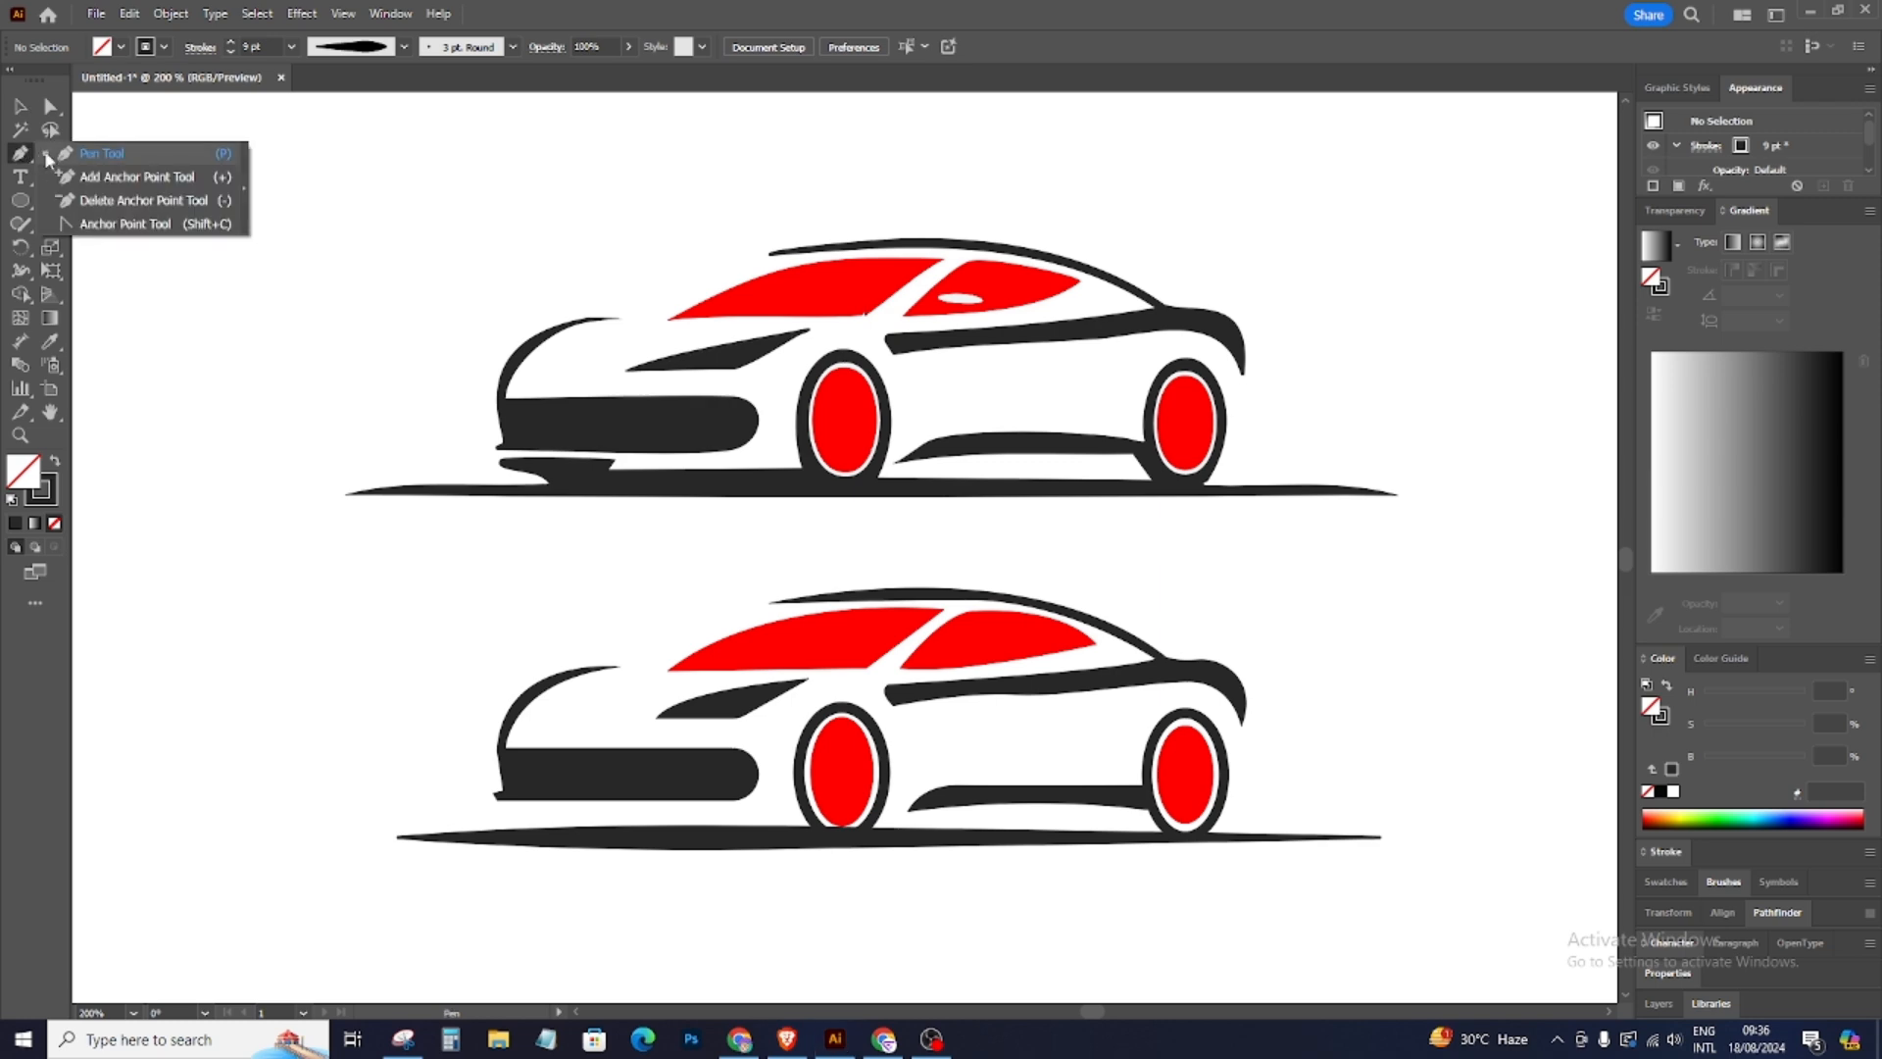
key("ctrl+plus")
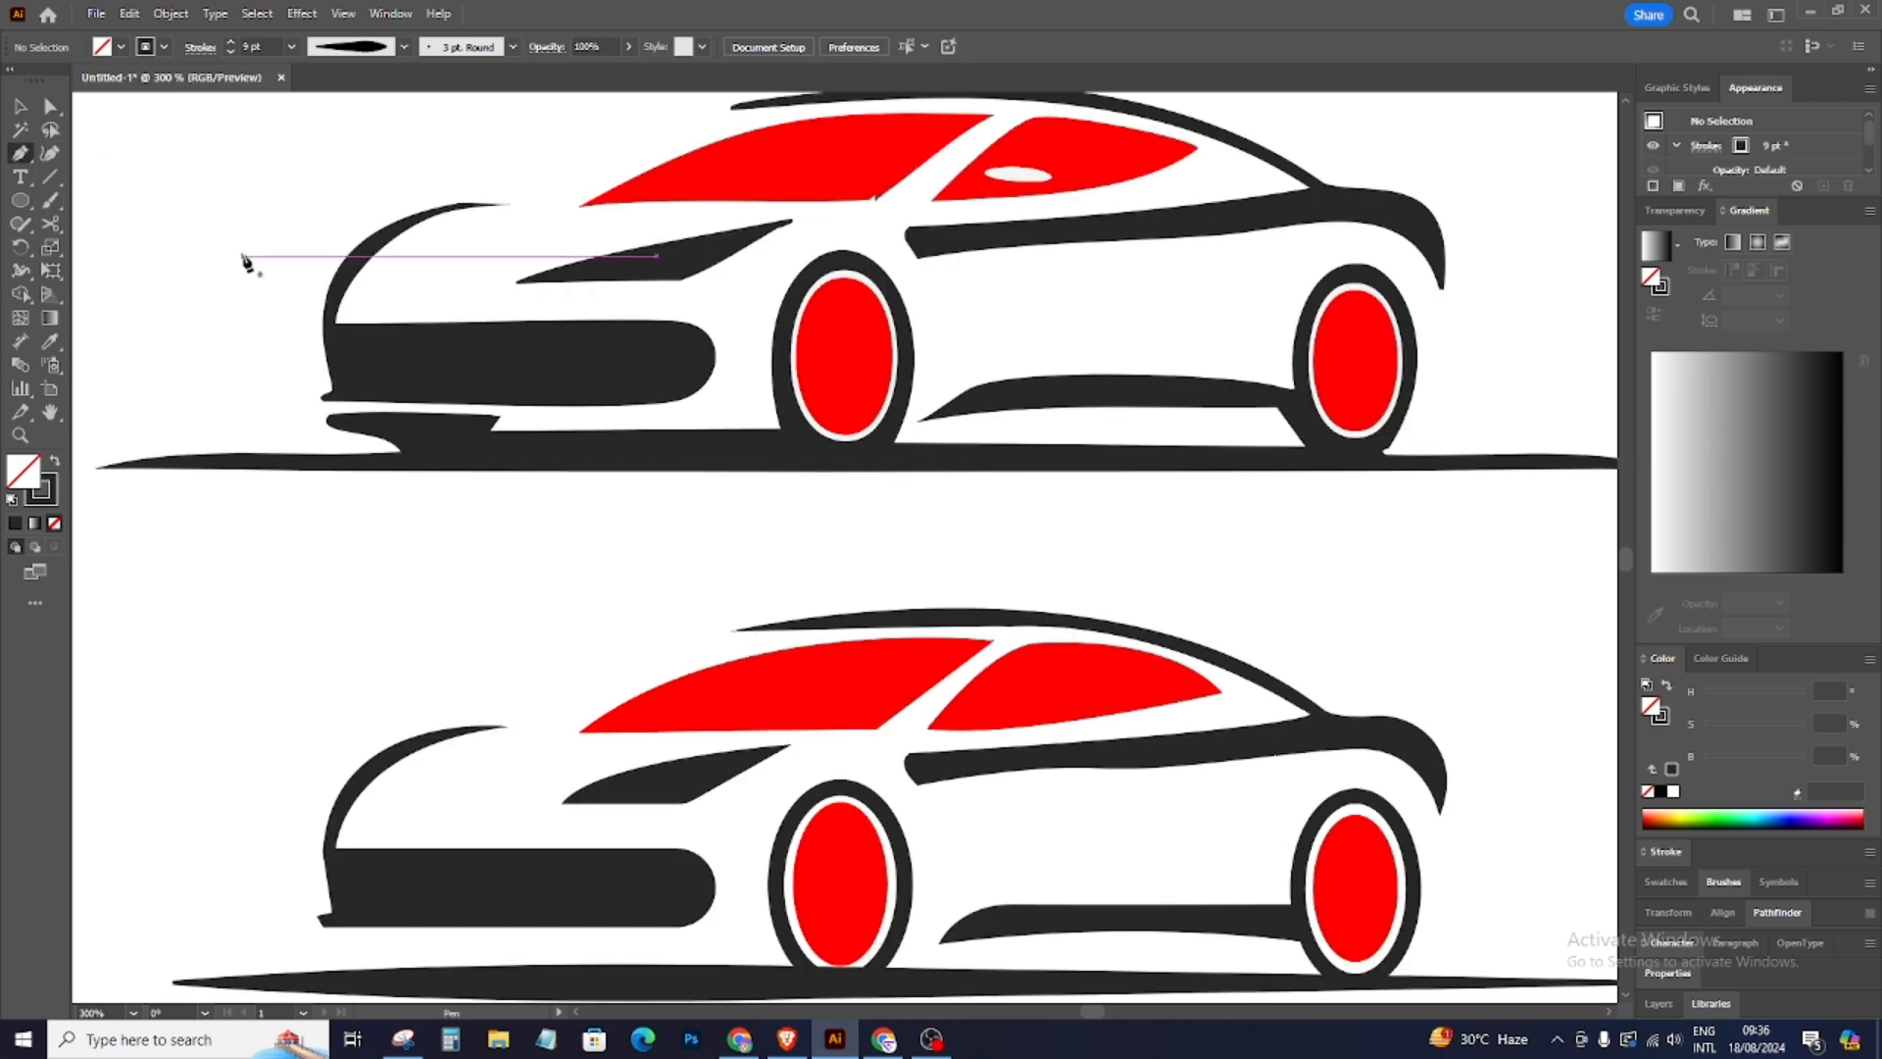
left_click(501, 416)
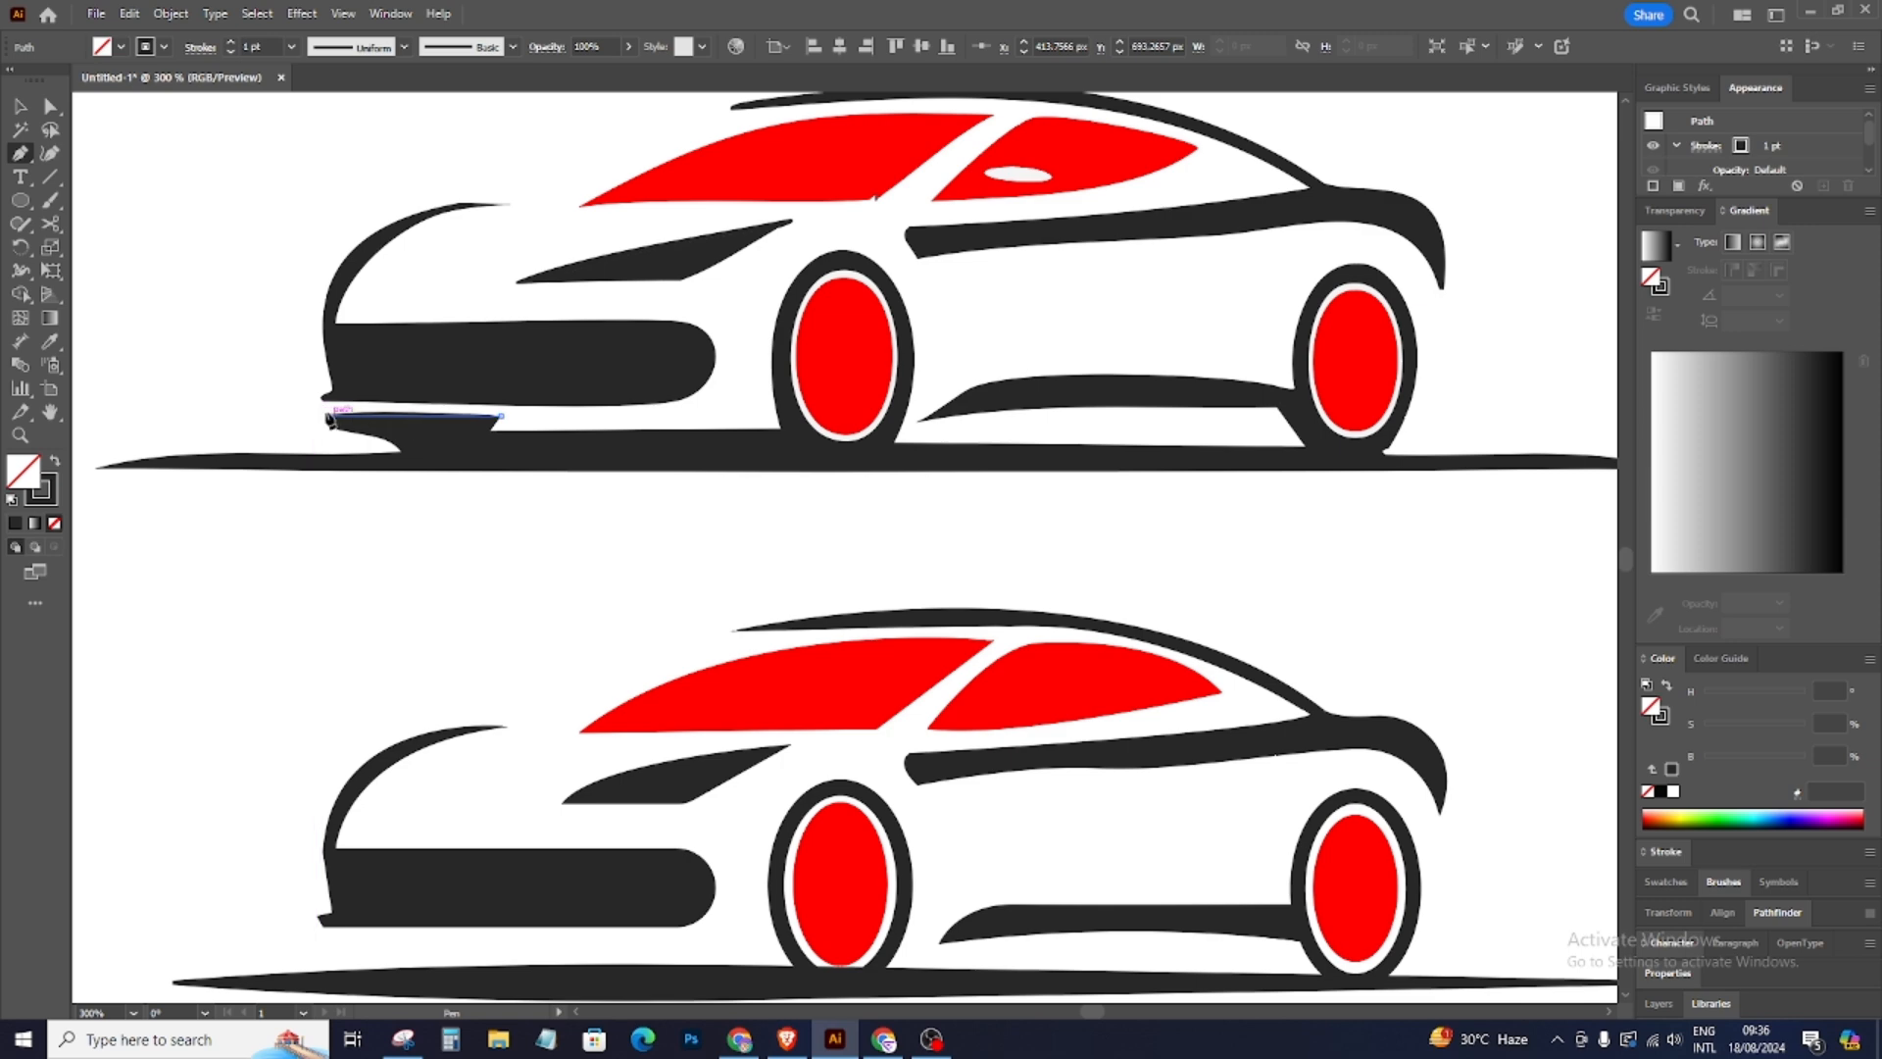
left_click(327, 417)
left_click(339, 434)
left_click(387, 438)
left_click(402, 459)
left_click(457, 458)
left_click(502, 419)
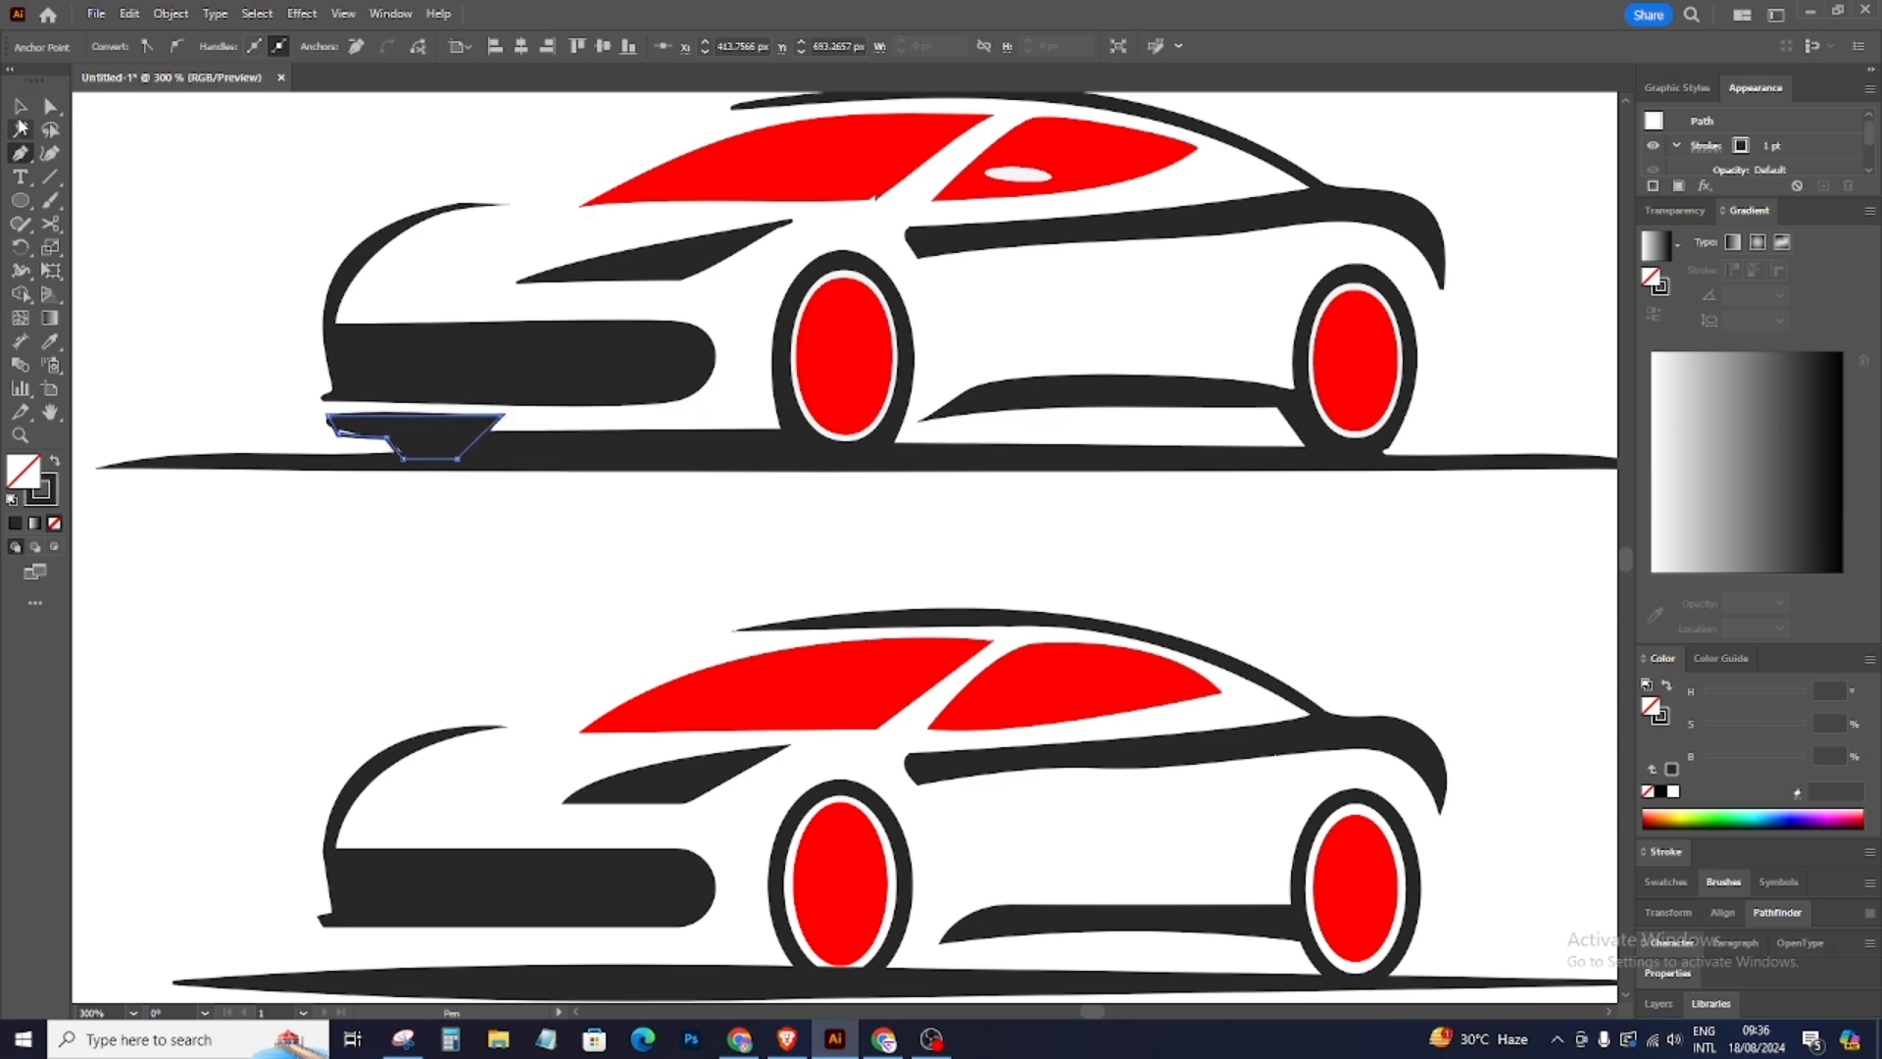
Step: Move the traced bumper lip under the redrawn car's front bumper and swap its dark grey stroke to a fill
left_click(25, 108)
left_click(197, 302)
left_click_drag(396, 431, 410, 943)
scroll(535, 799, "down", 3)
left_click(56, 459)
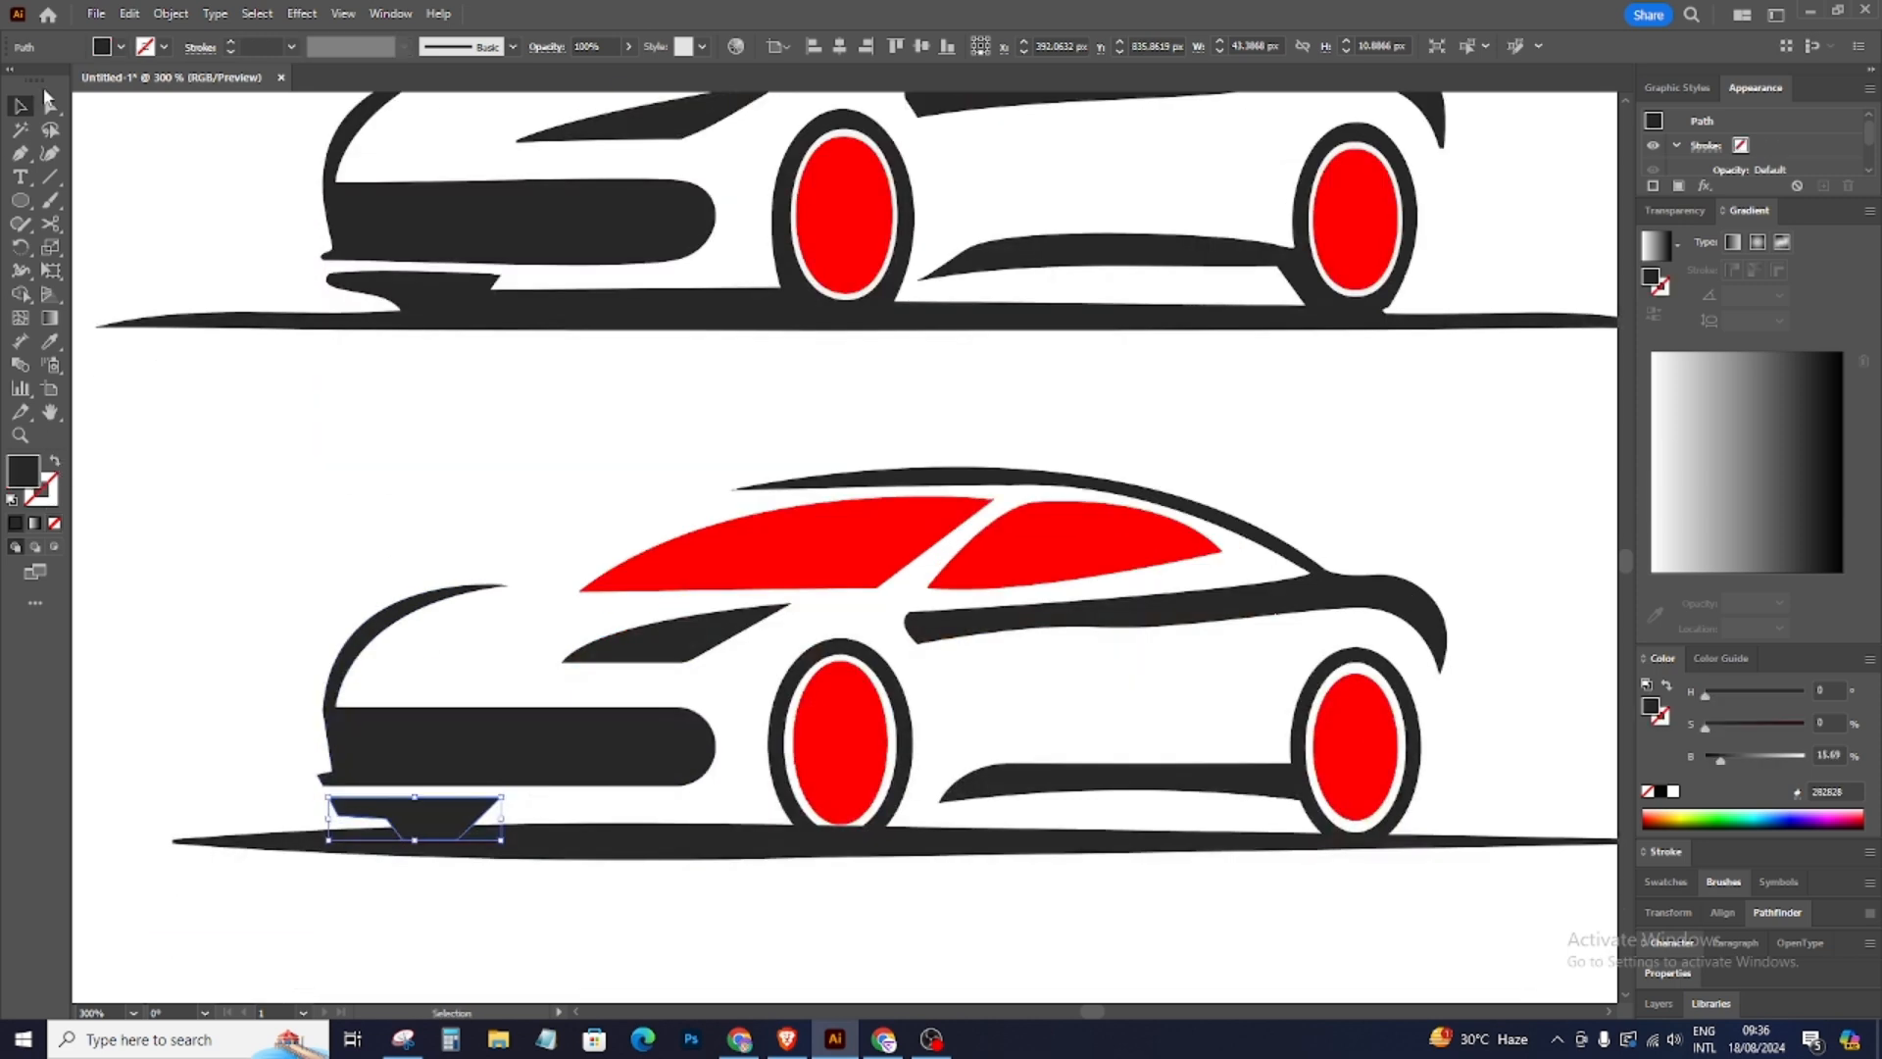
Step: Round the two corners on the bumper lip's front underside by about 6 px and deselect the shape
left_click(51, 113)
left_click(282, 755)
scroll(284, 753, "down", 2)
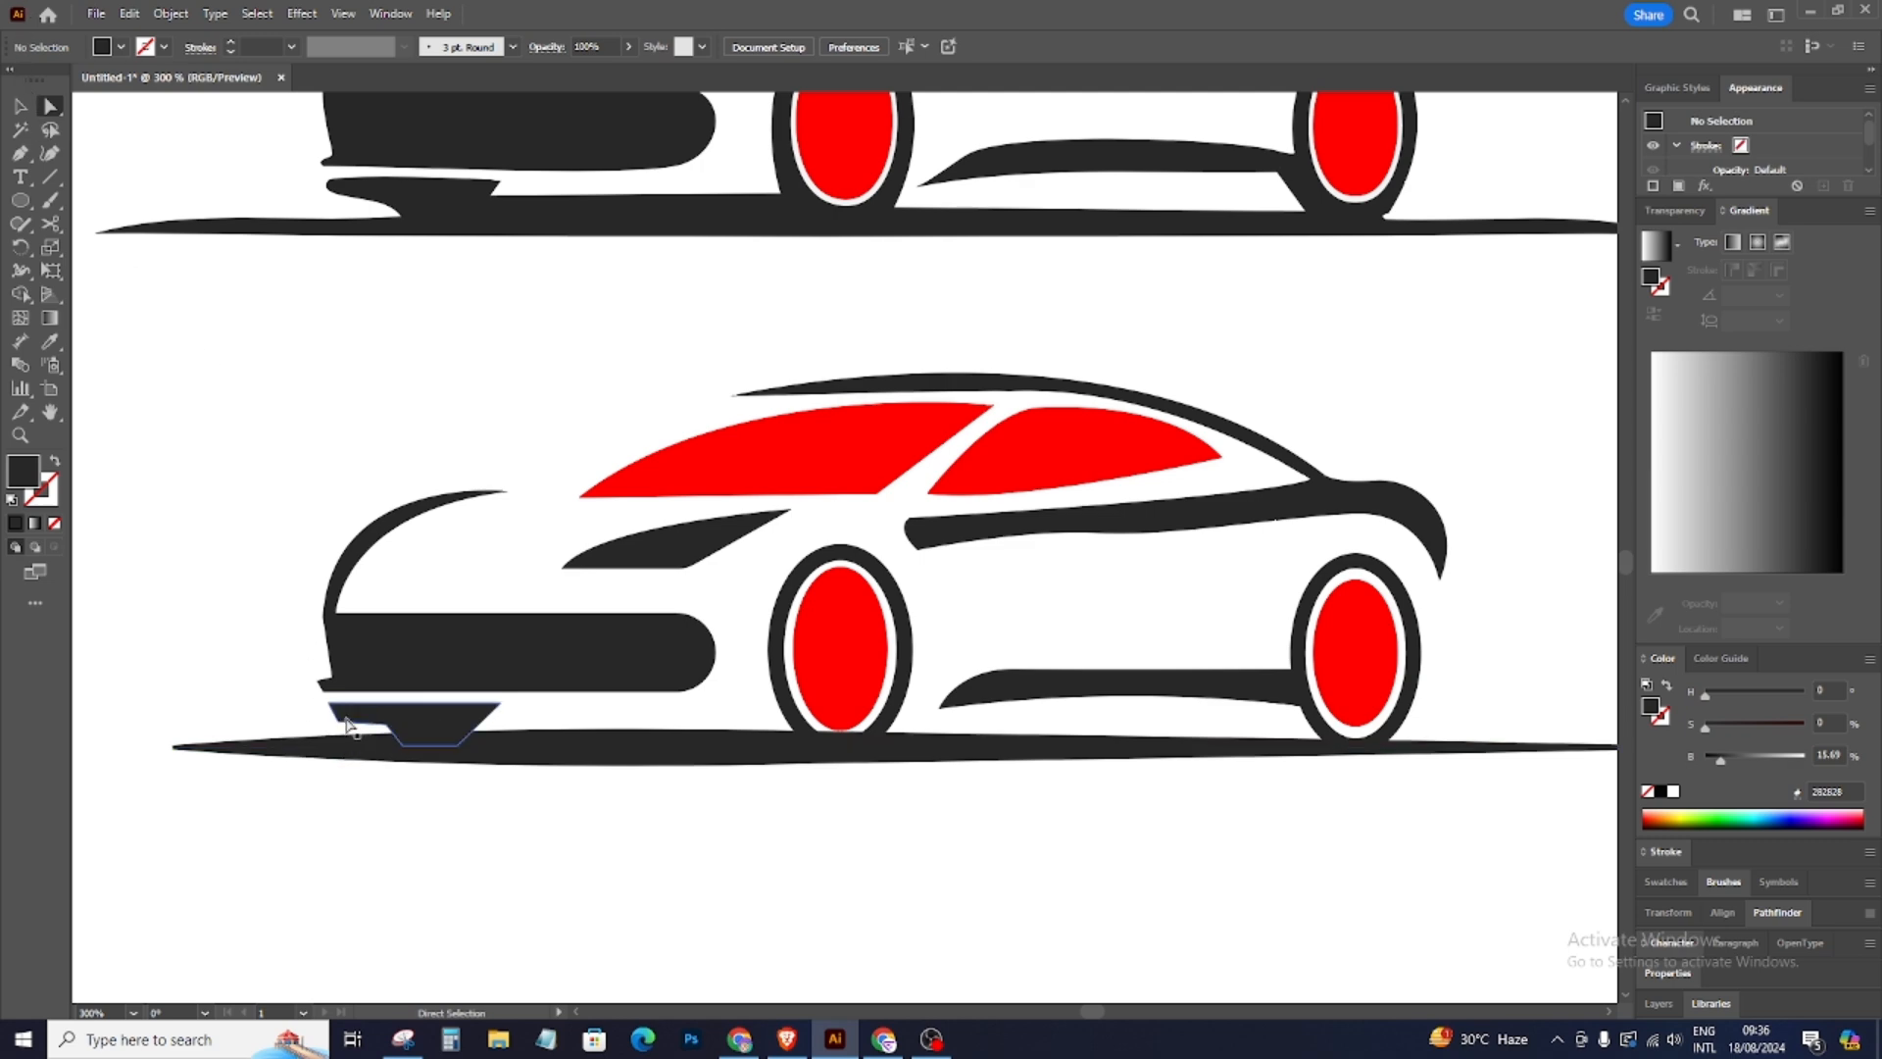
left_click(338, 729)
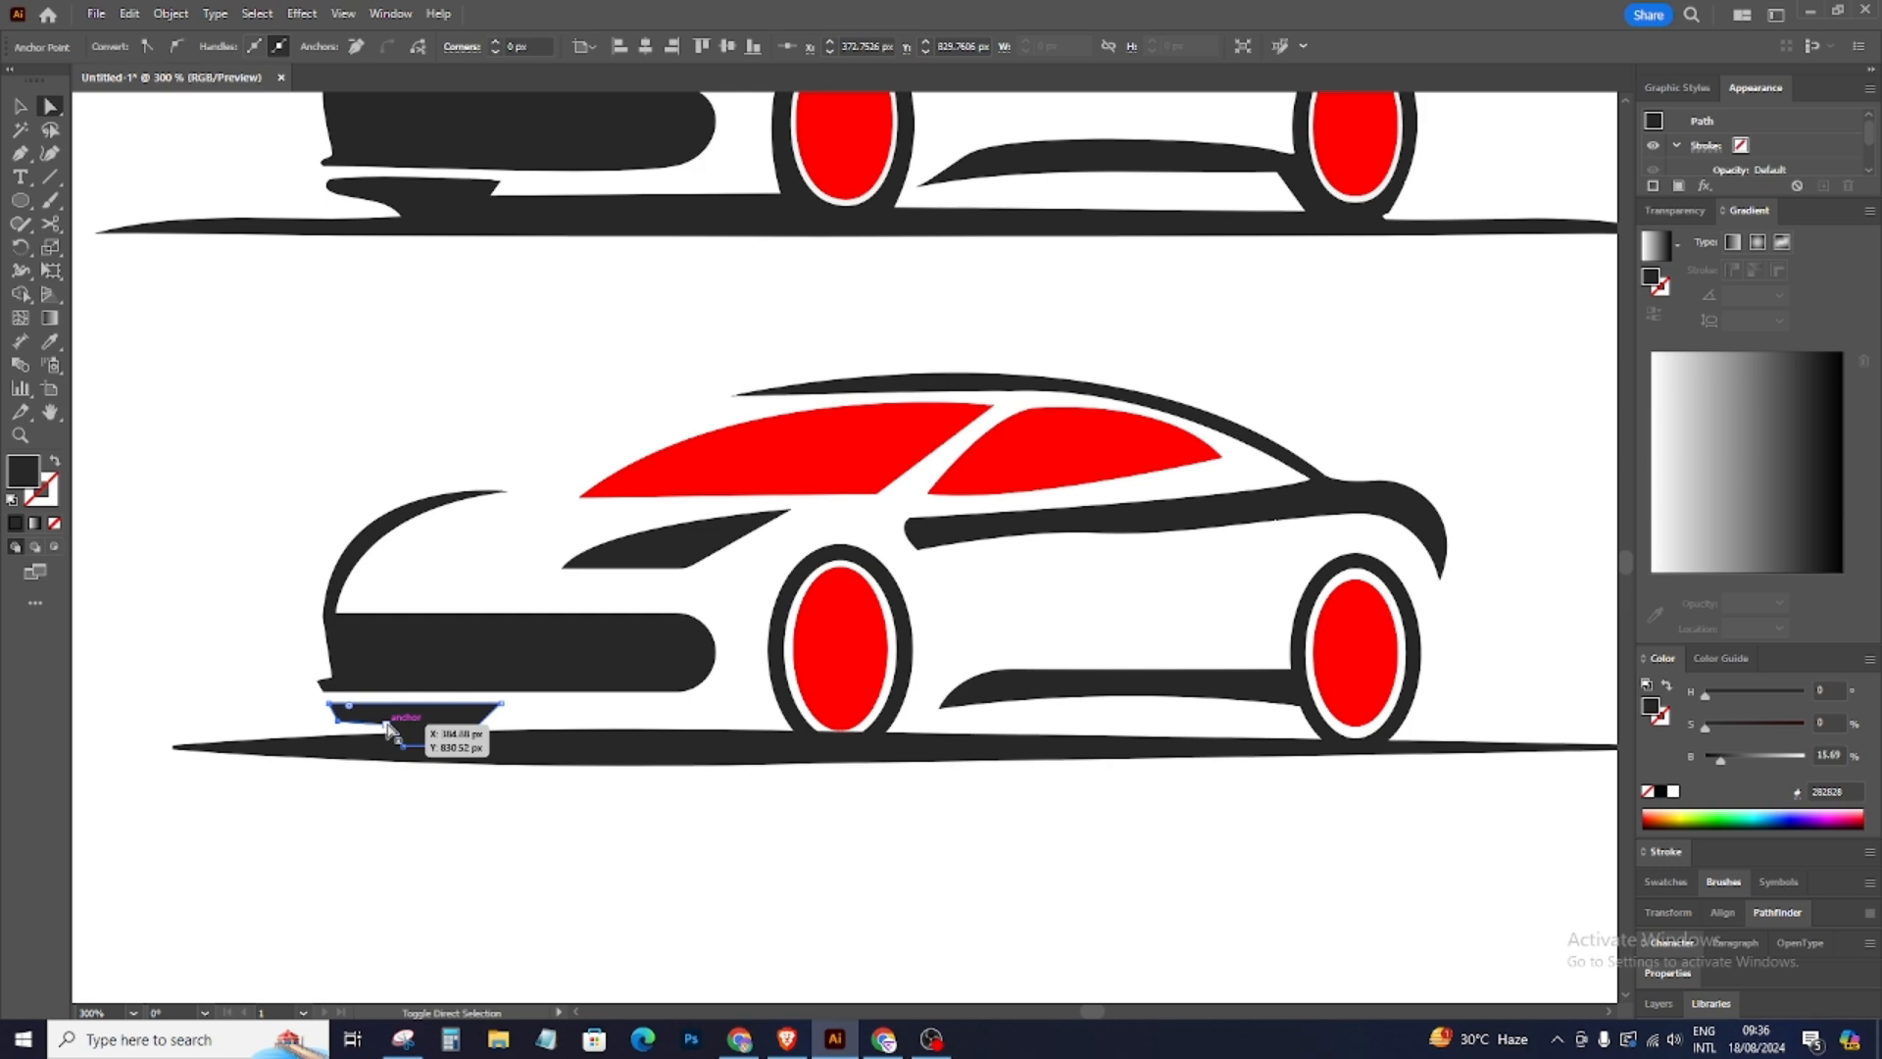
left_click(387, 725, "shift")
left_click_drag(380, 741, 380, 757)
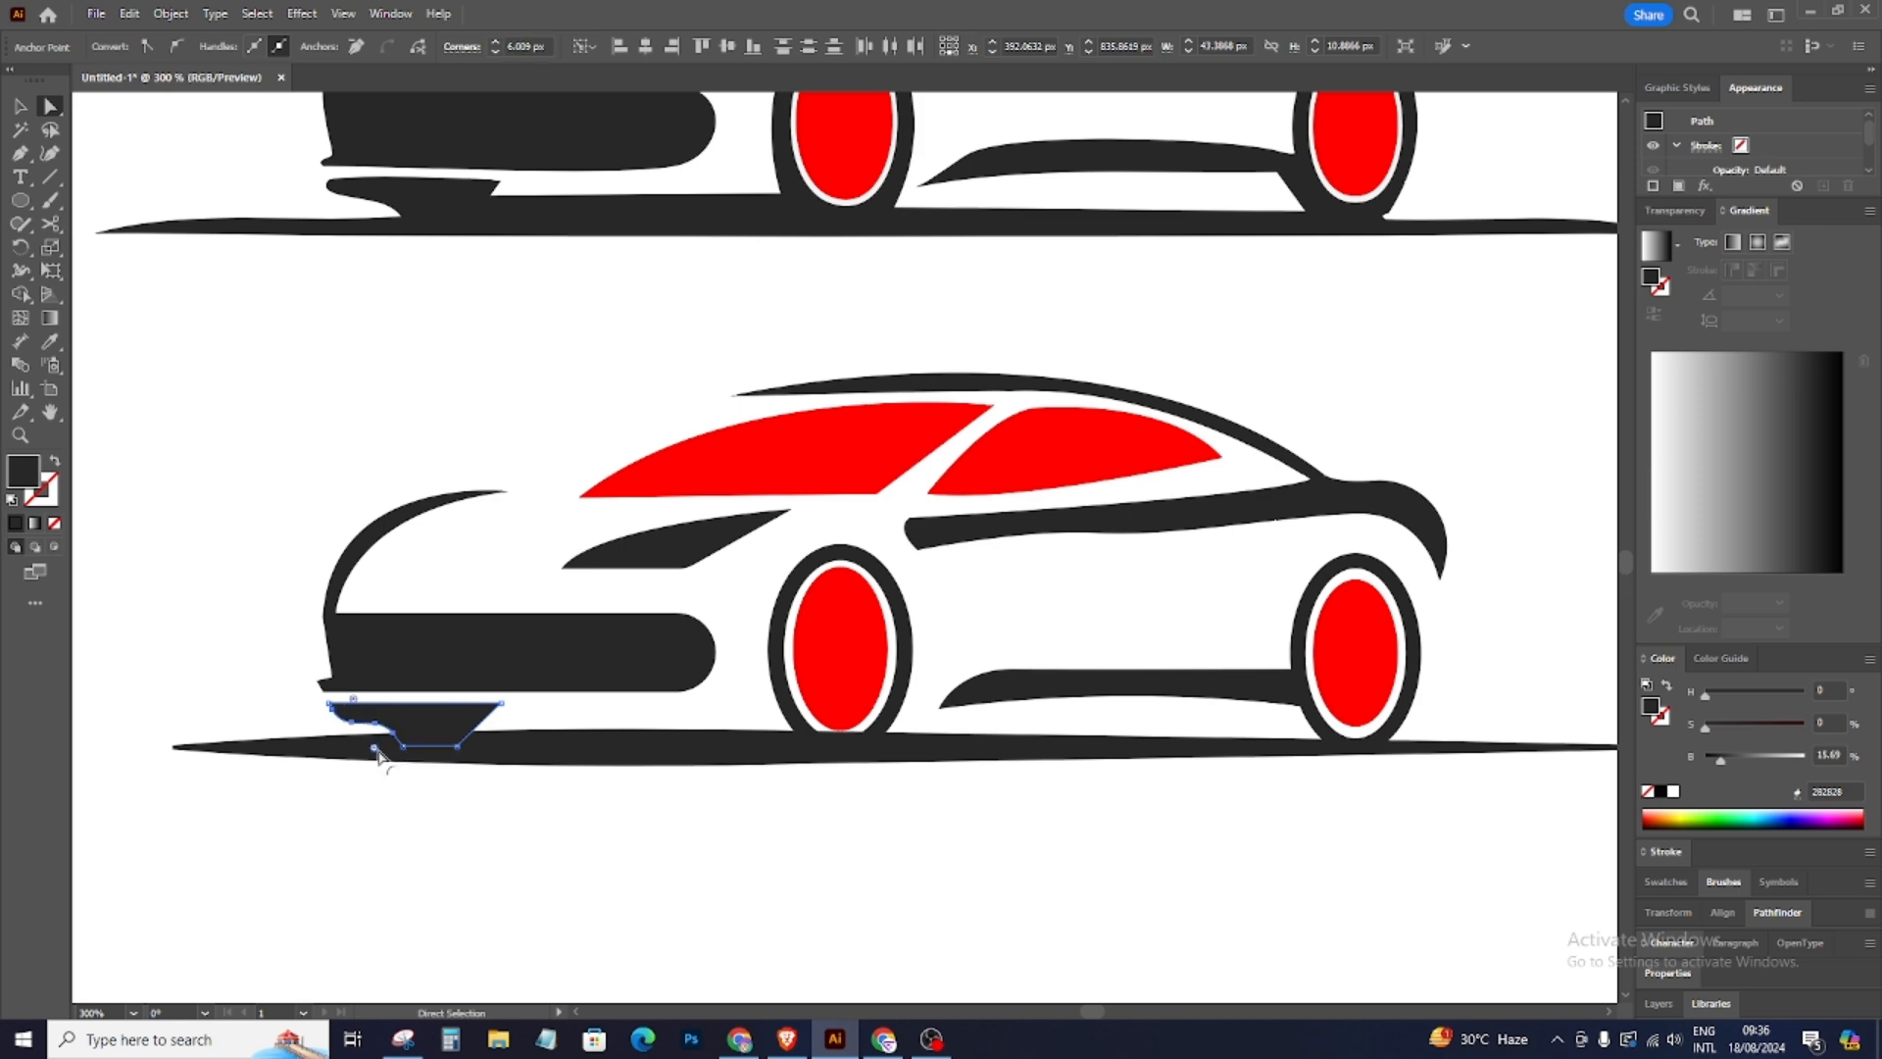
left_click(21, 105)
left_click(325, 355)
scroll(329, 358, "up", 3)
key("ctrl+minus")
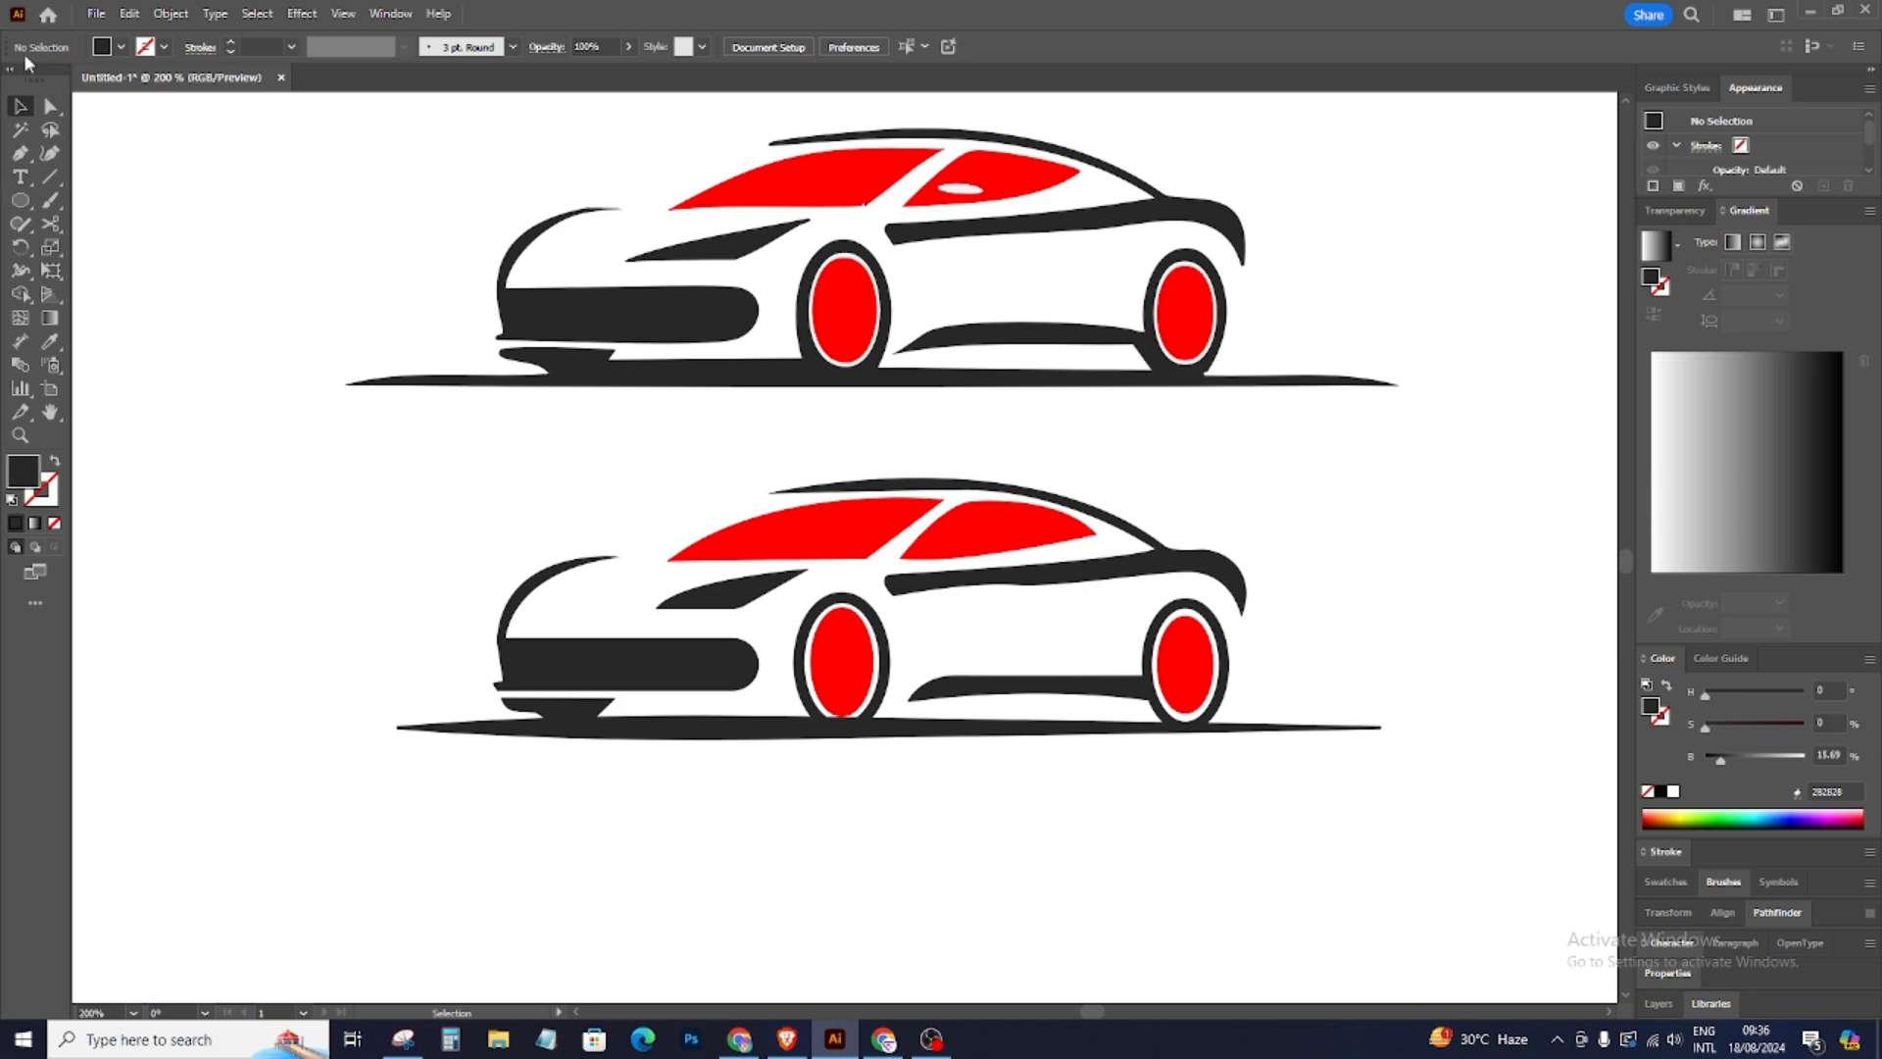
scroll(529, 443, "up", 2)
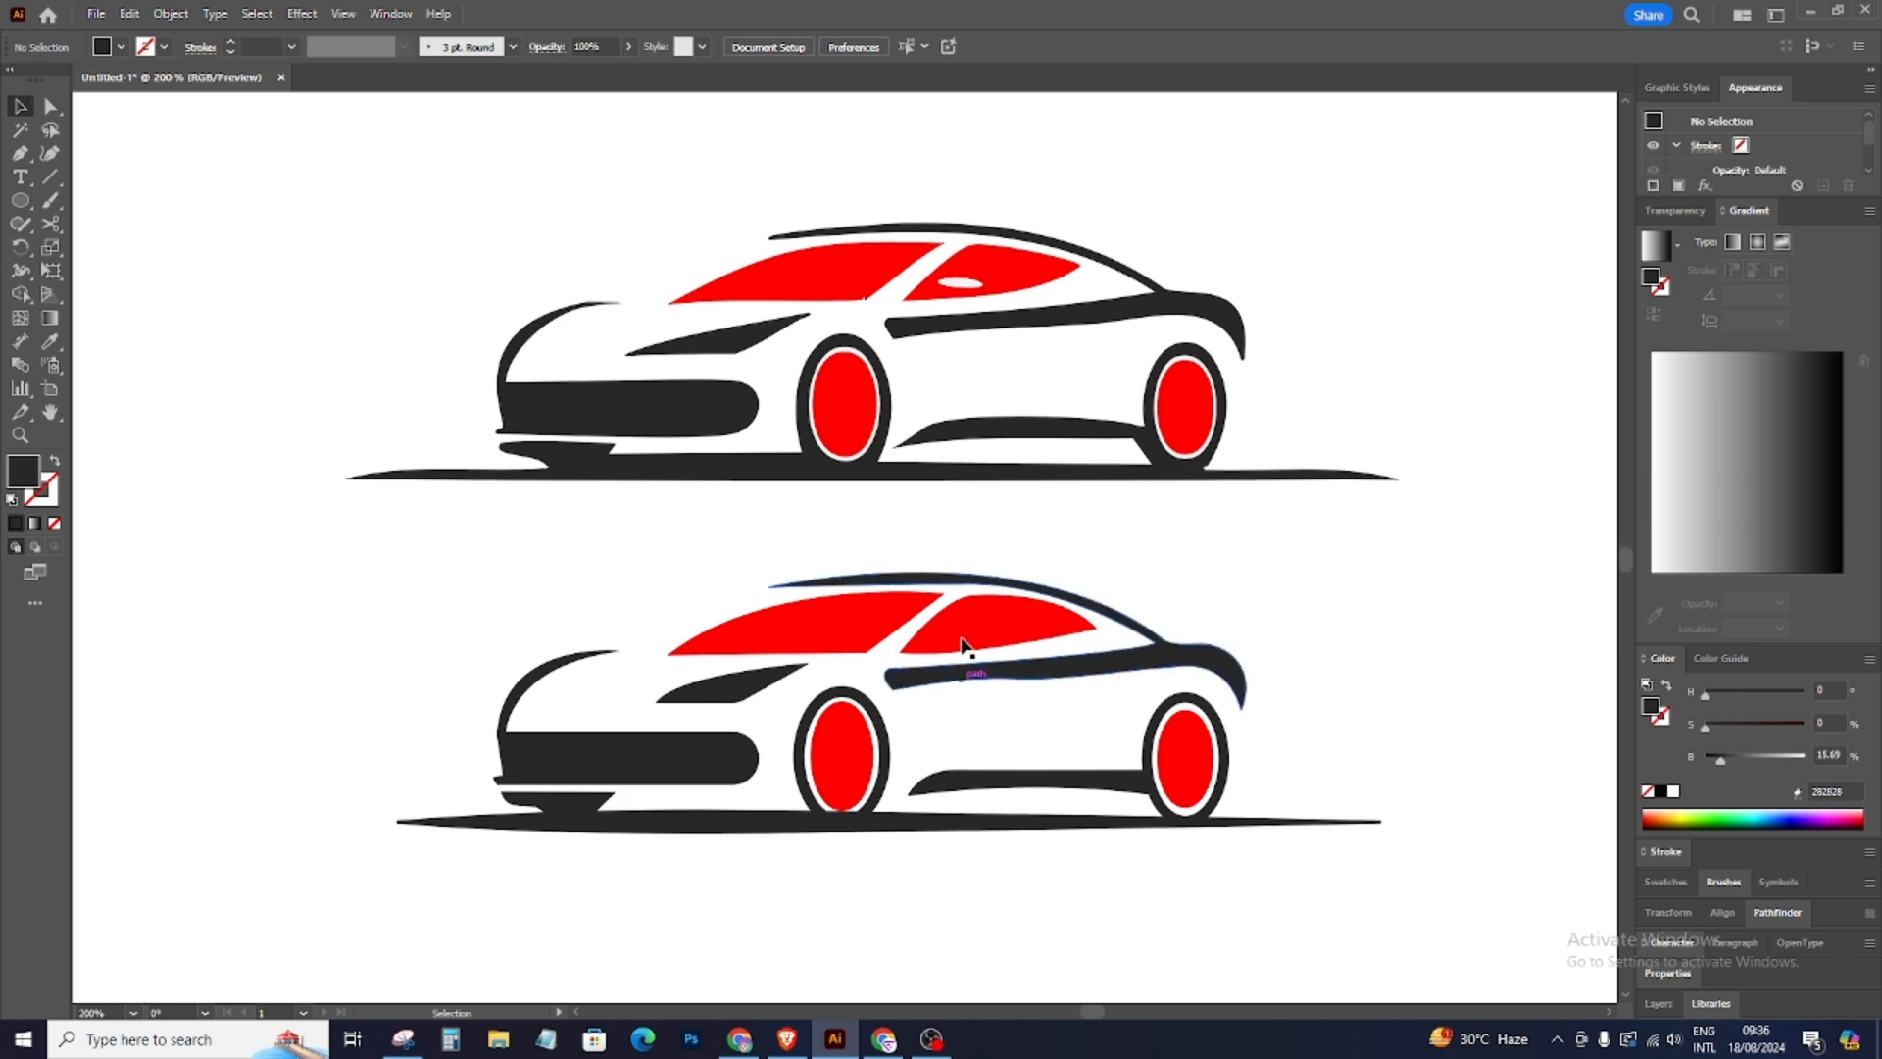
Step: Draw a small closed side mirror with an arched upper edge near the front of the redrawn side window using the Pen tool
key("ctrl+plus")
key("ctrl+plus")
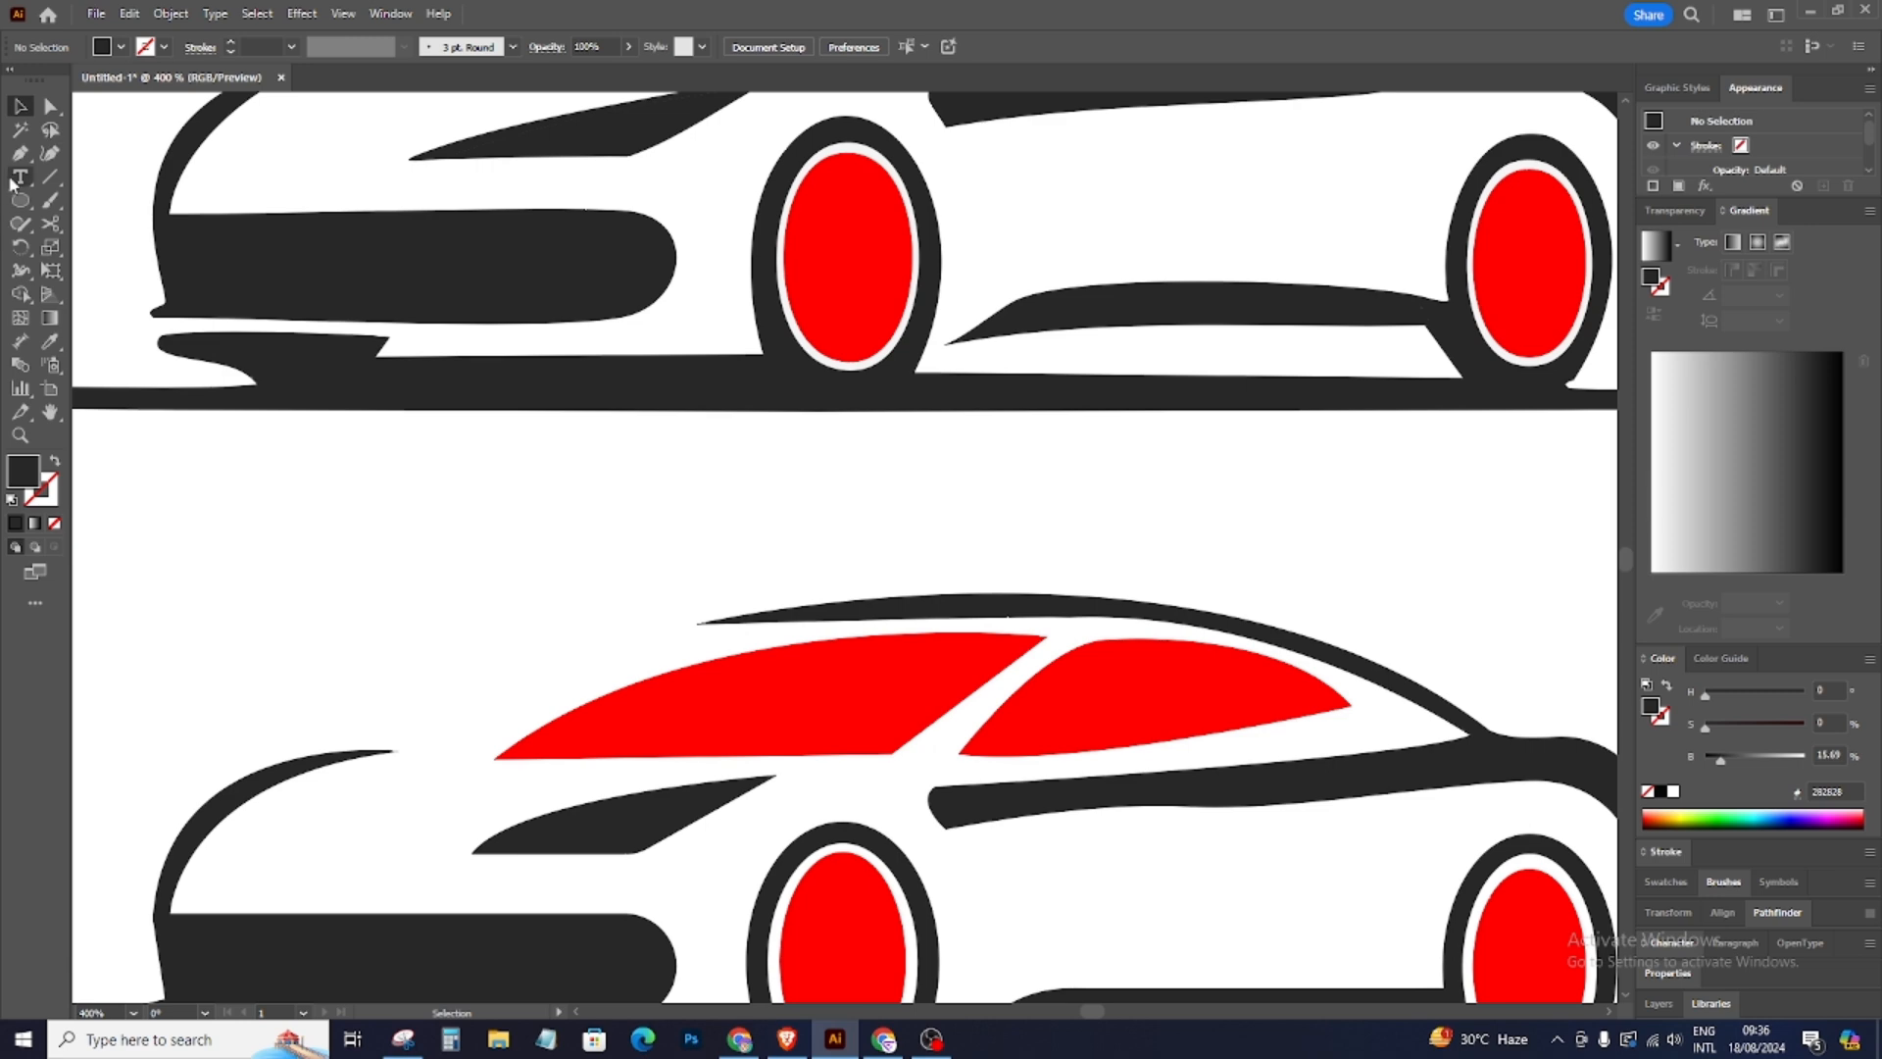
left_click(20, 153)
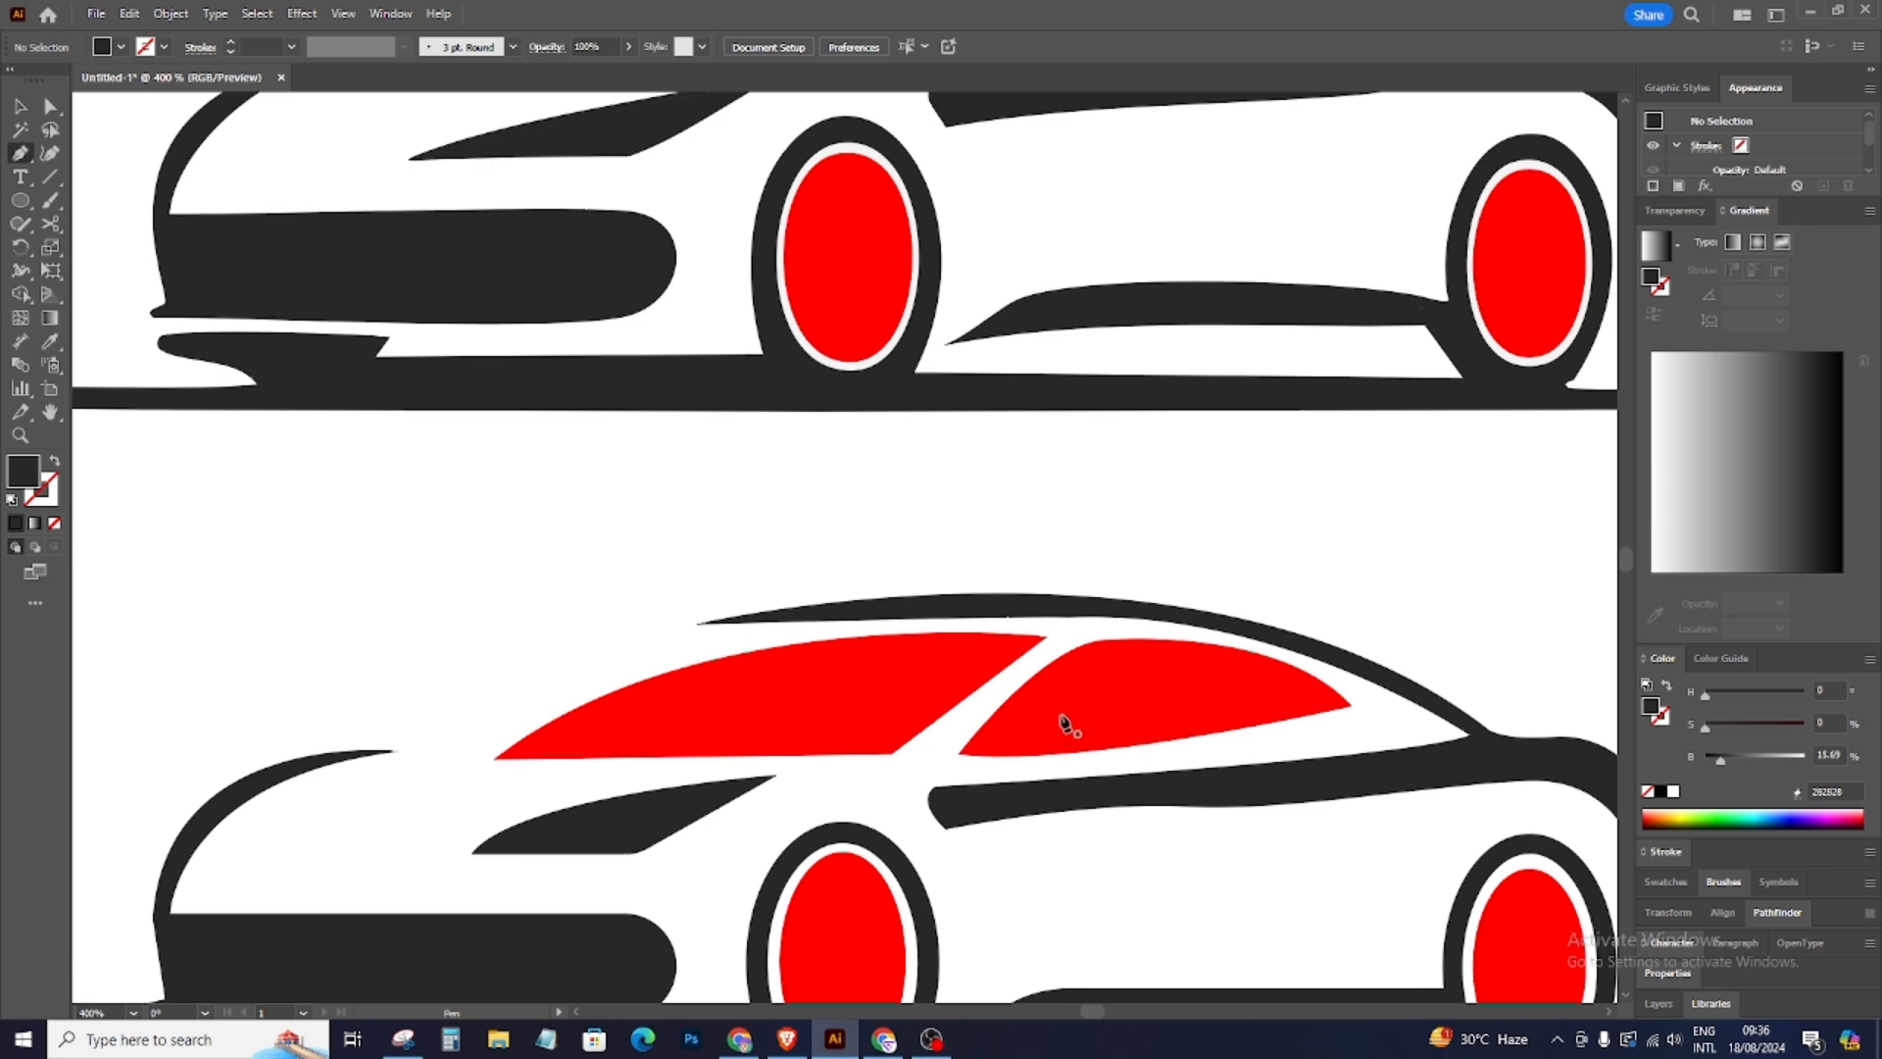
left_click(996, 738)
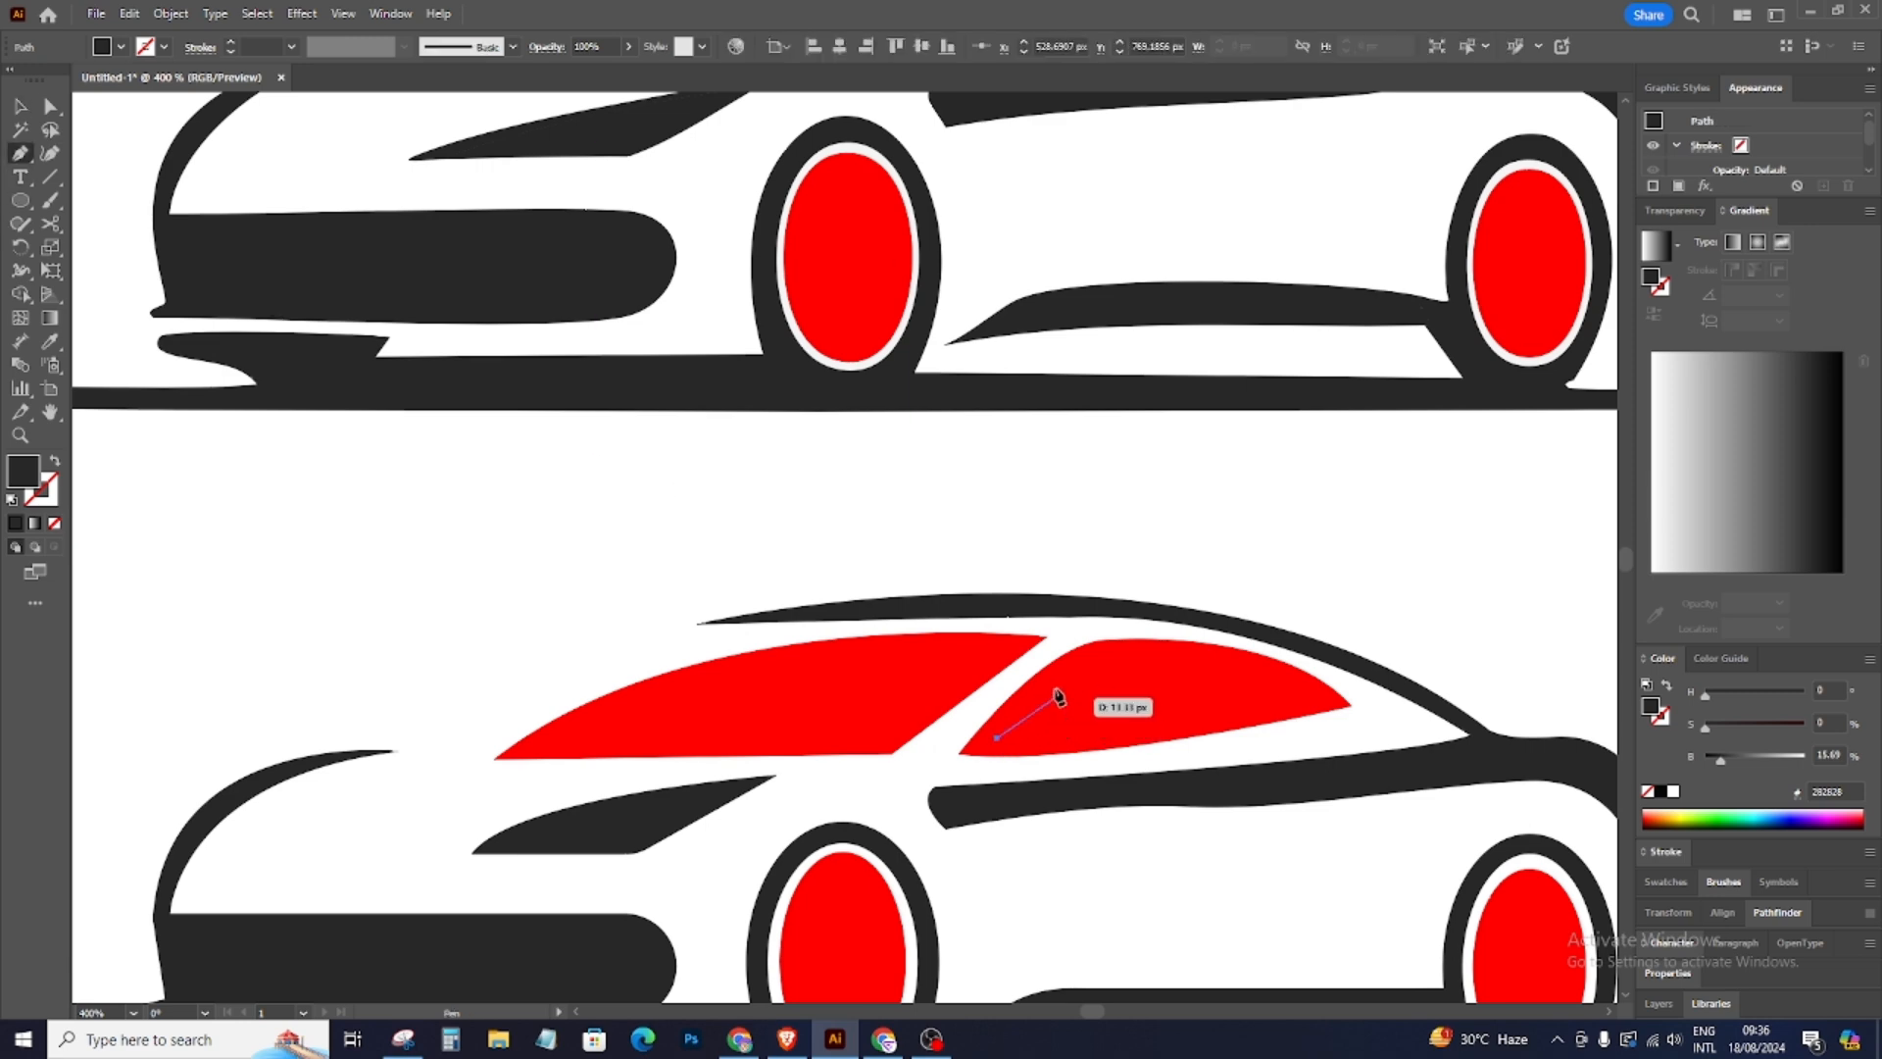
scroll(1060, 718, "up", 3)
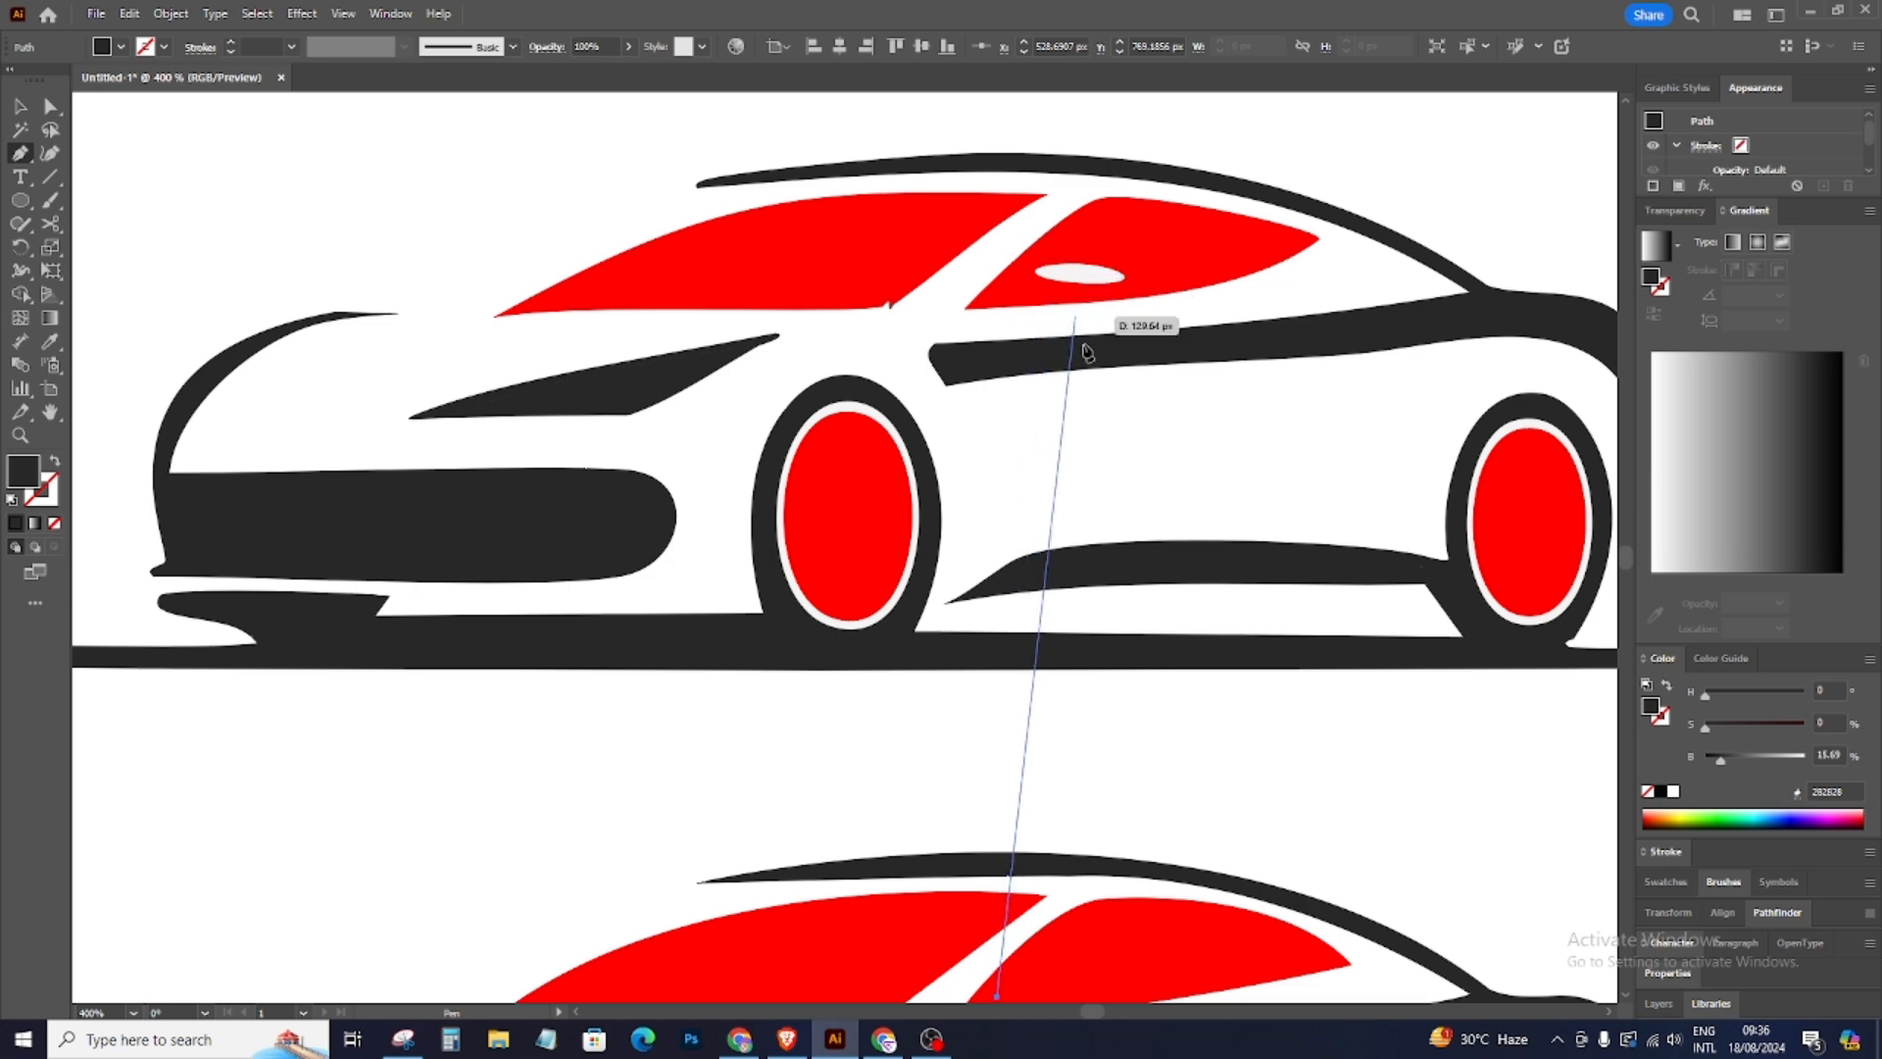
scroll(1128, 470, "down", 2)
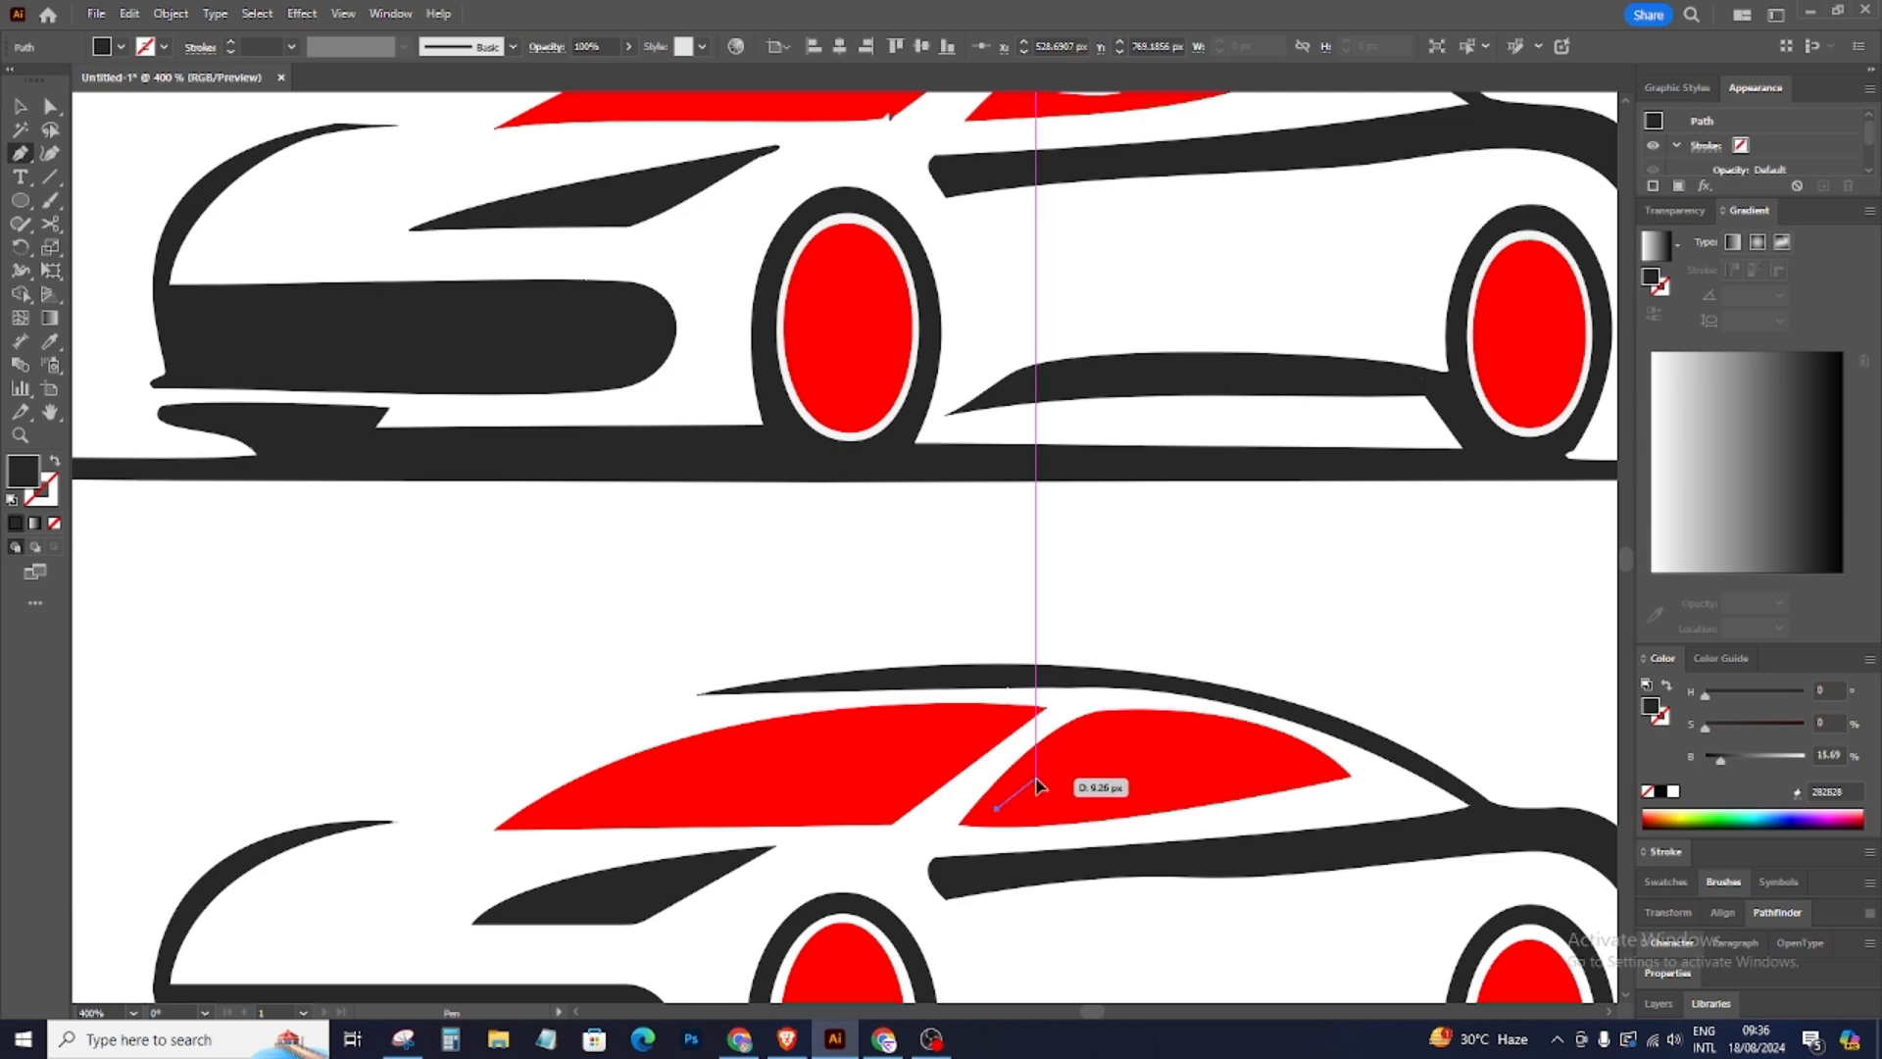
left_click_drag(1035, 777, 1059, 776)
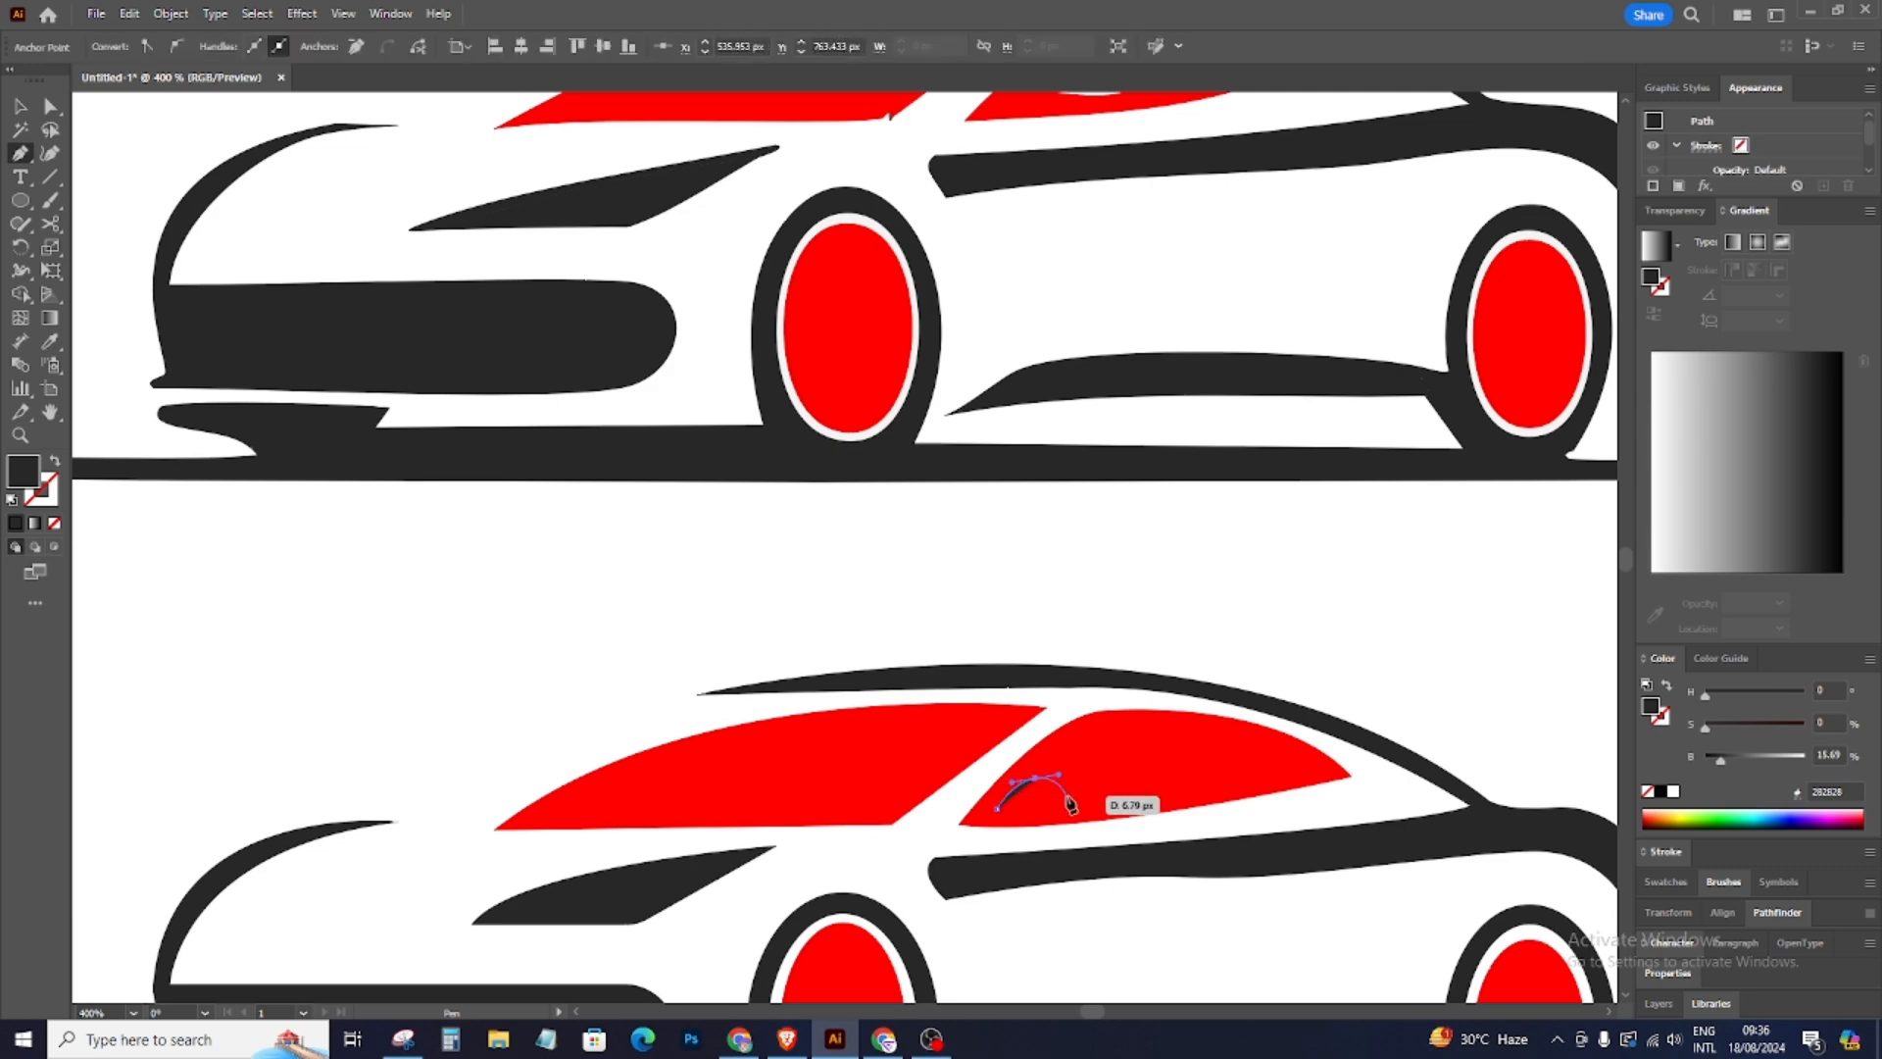
left_click(1067, 803)
left_click(997, 808)
Step: Fill the side mirror with white sampled from the background and deselect it
left_click(49, 341)
left_click(437, 579)
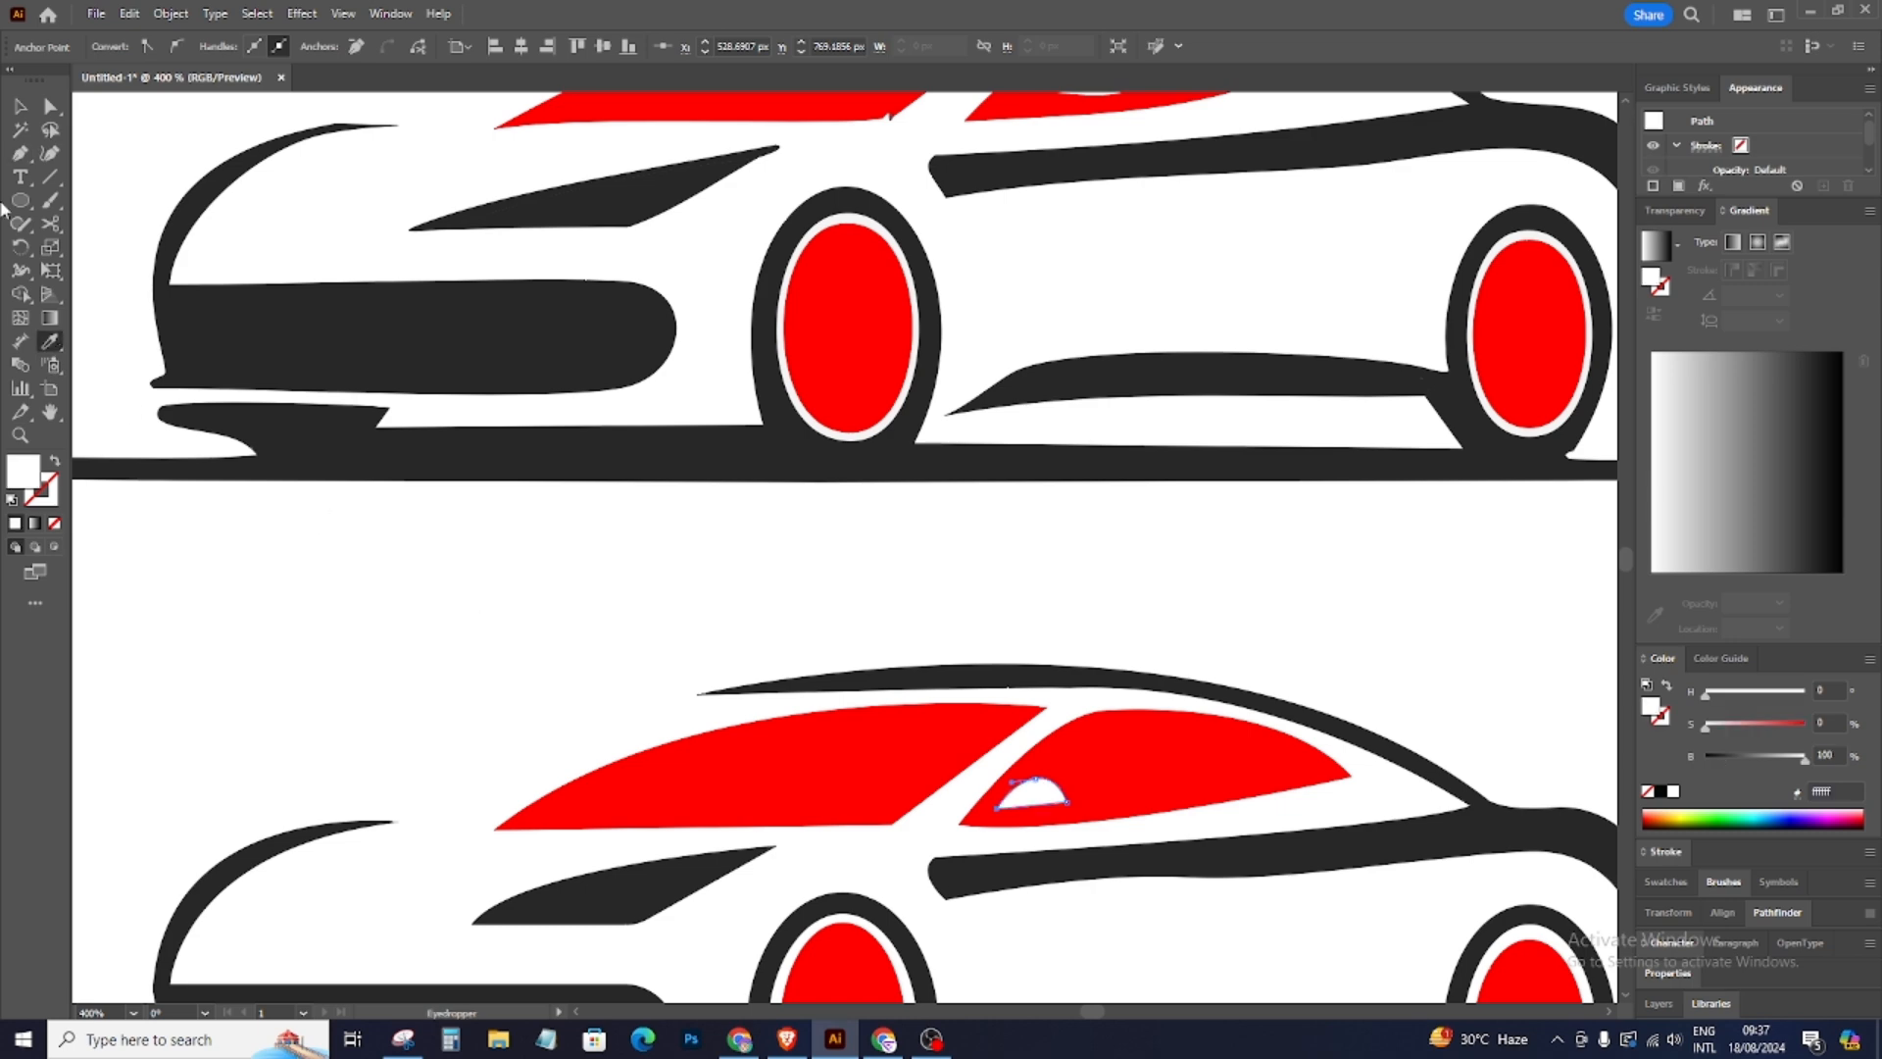
key("v")
left_click(583, 622)
scroll(583, 622, "down", 3)
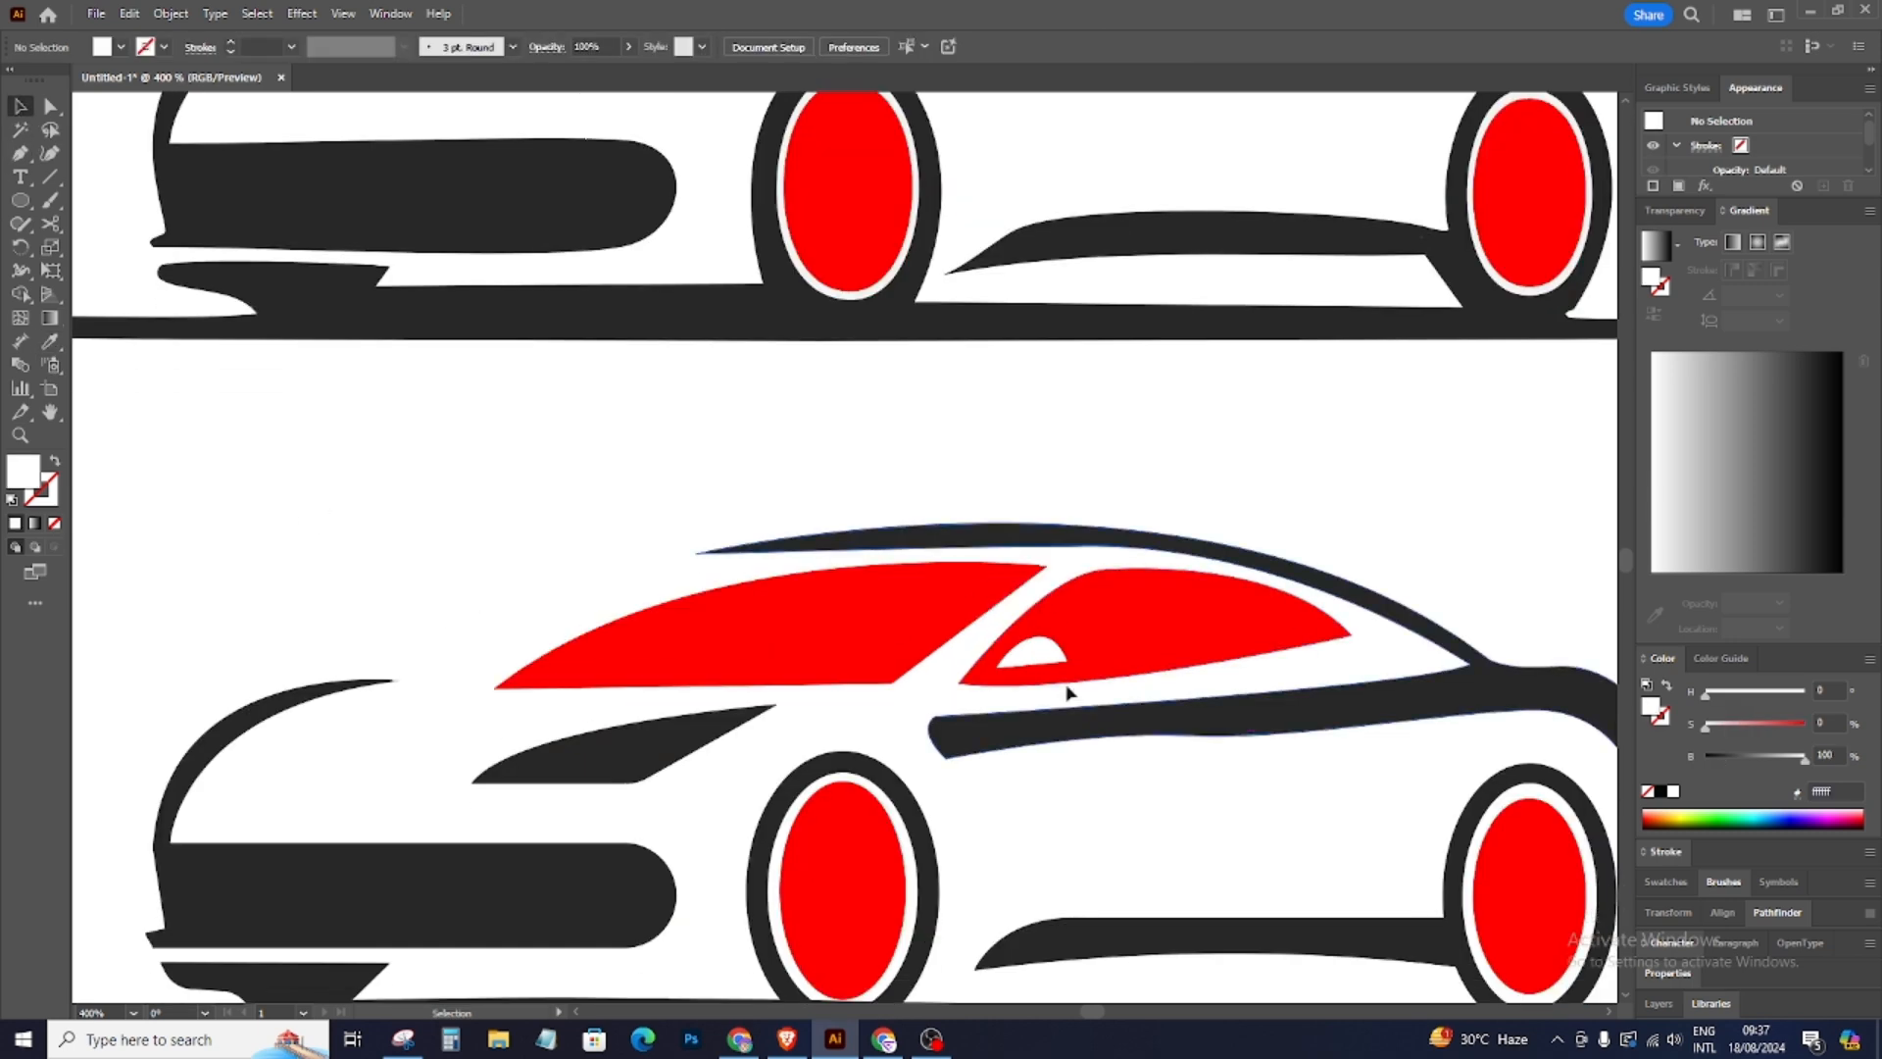
Step: Shift the side mirror slightly lower in the window and round its rear lower corner
left_click(1023, 659)
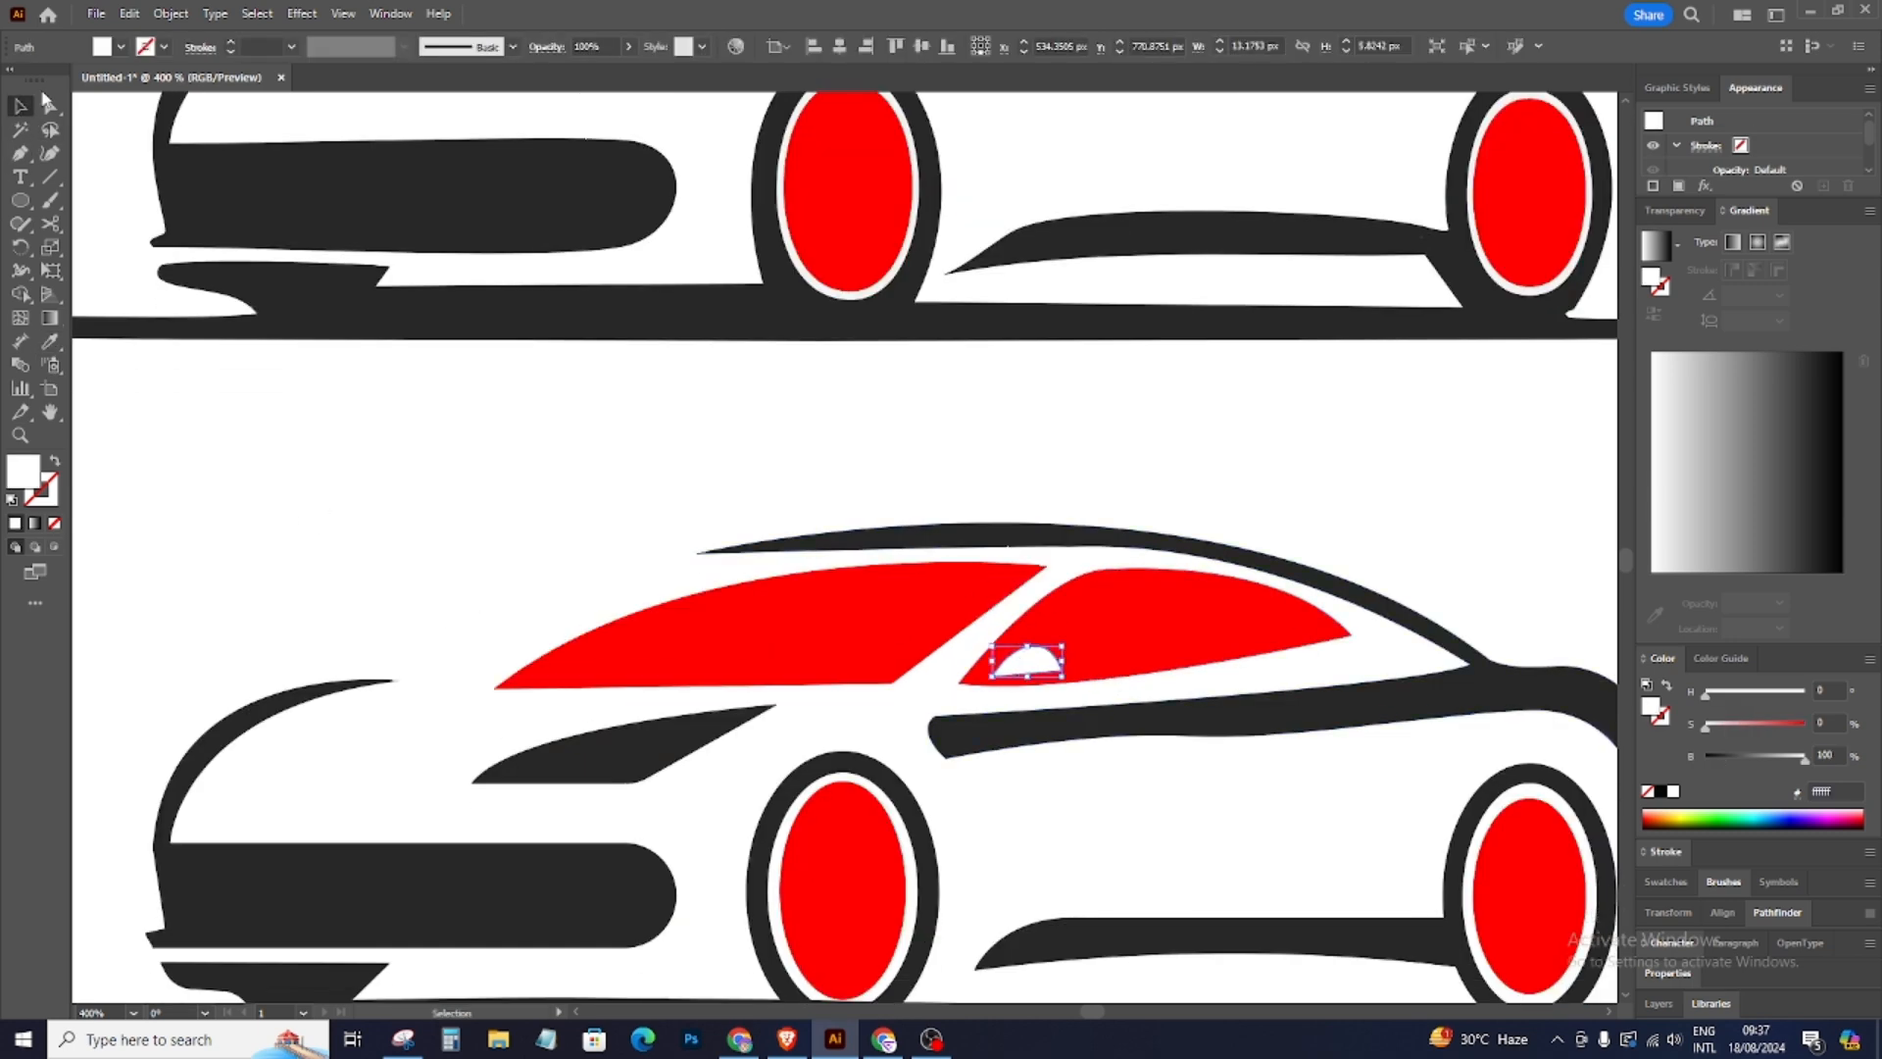
left_click(50, 105)
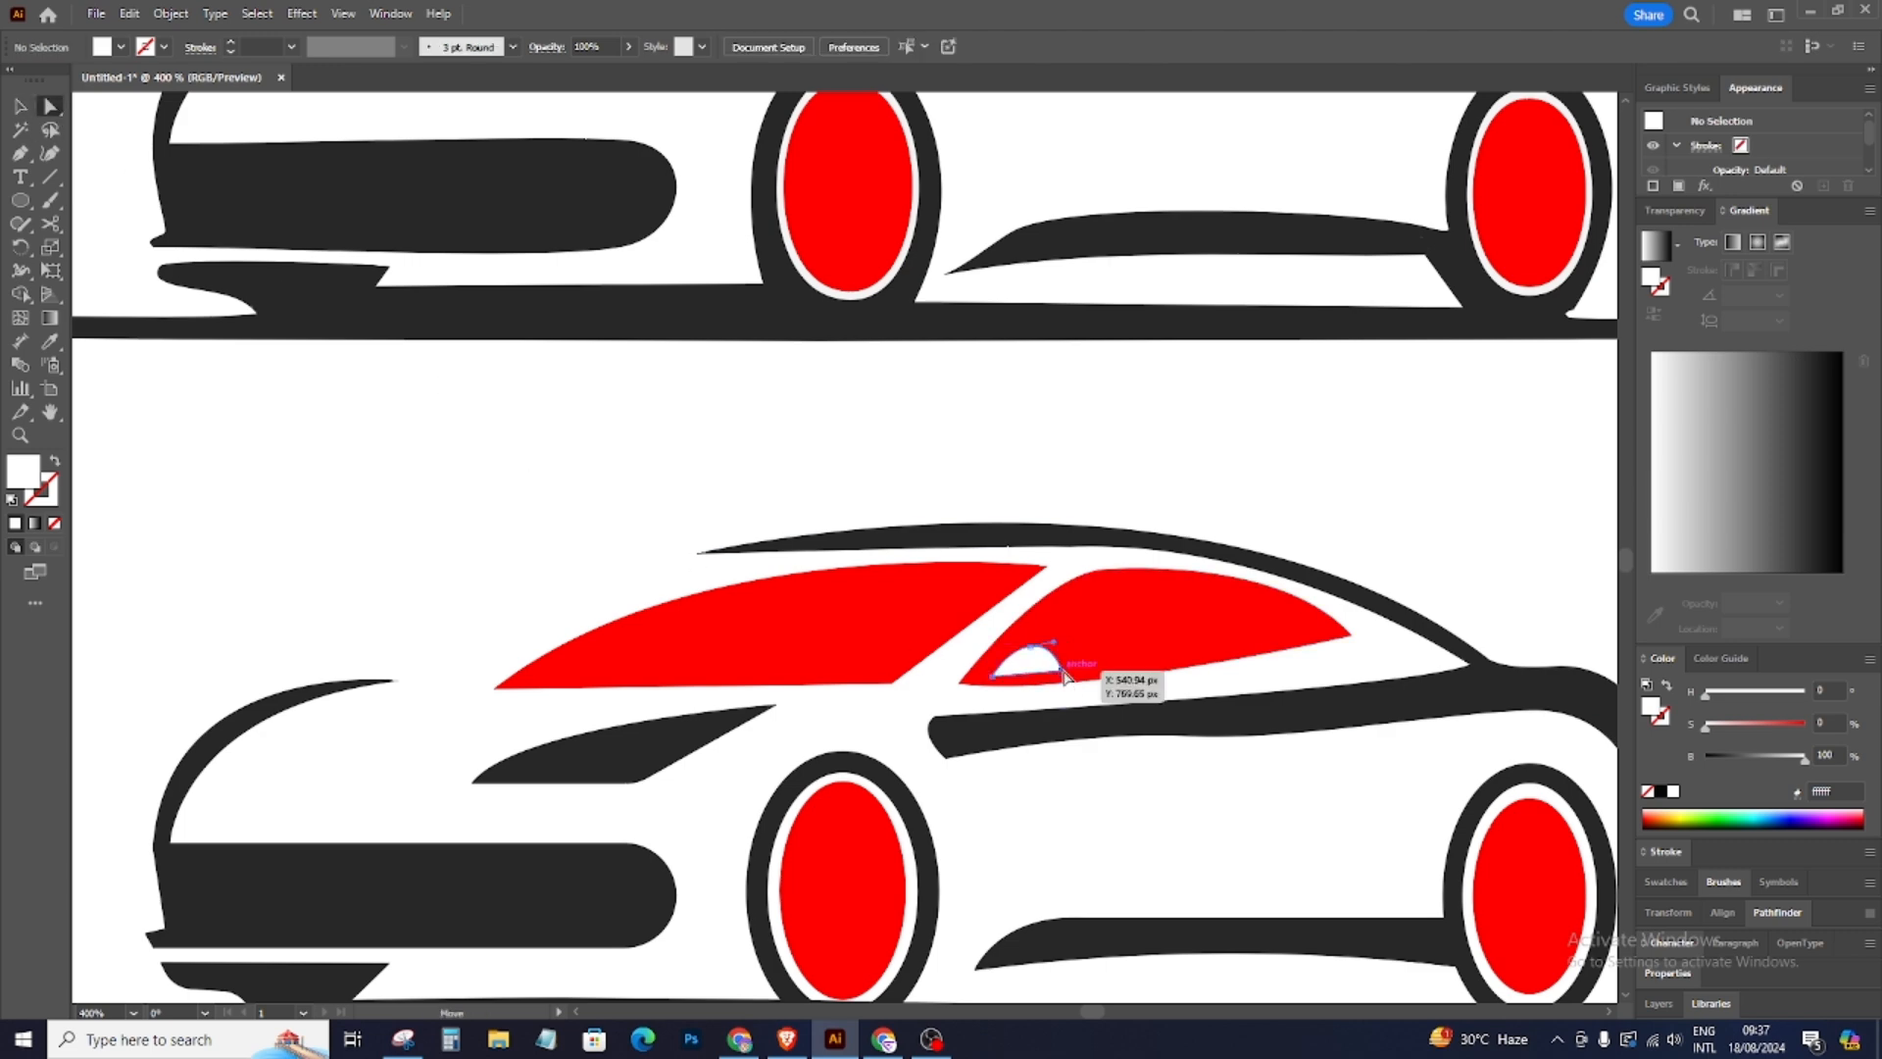
left_click(1054, 671)
left_click(1353, 503, "ctrl")
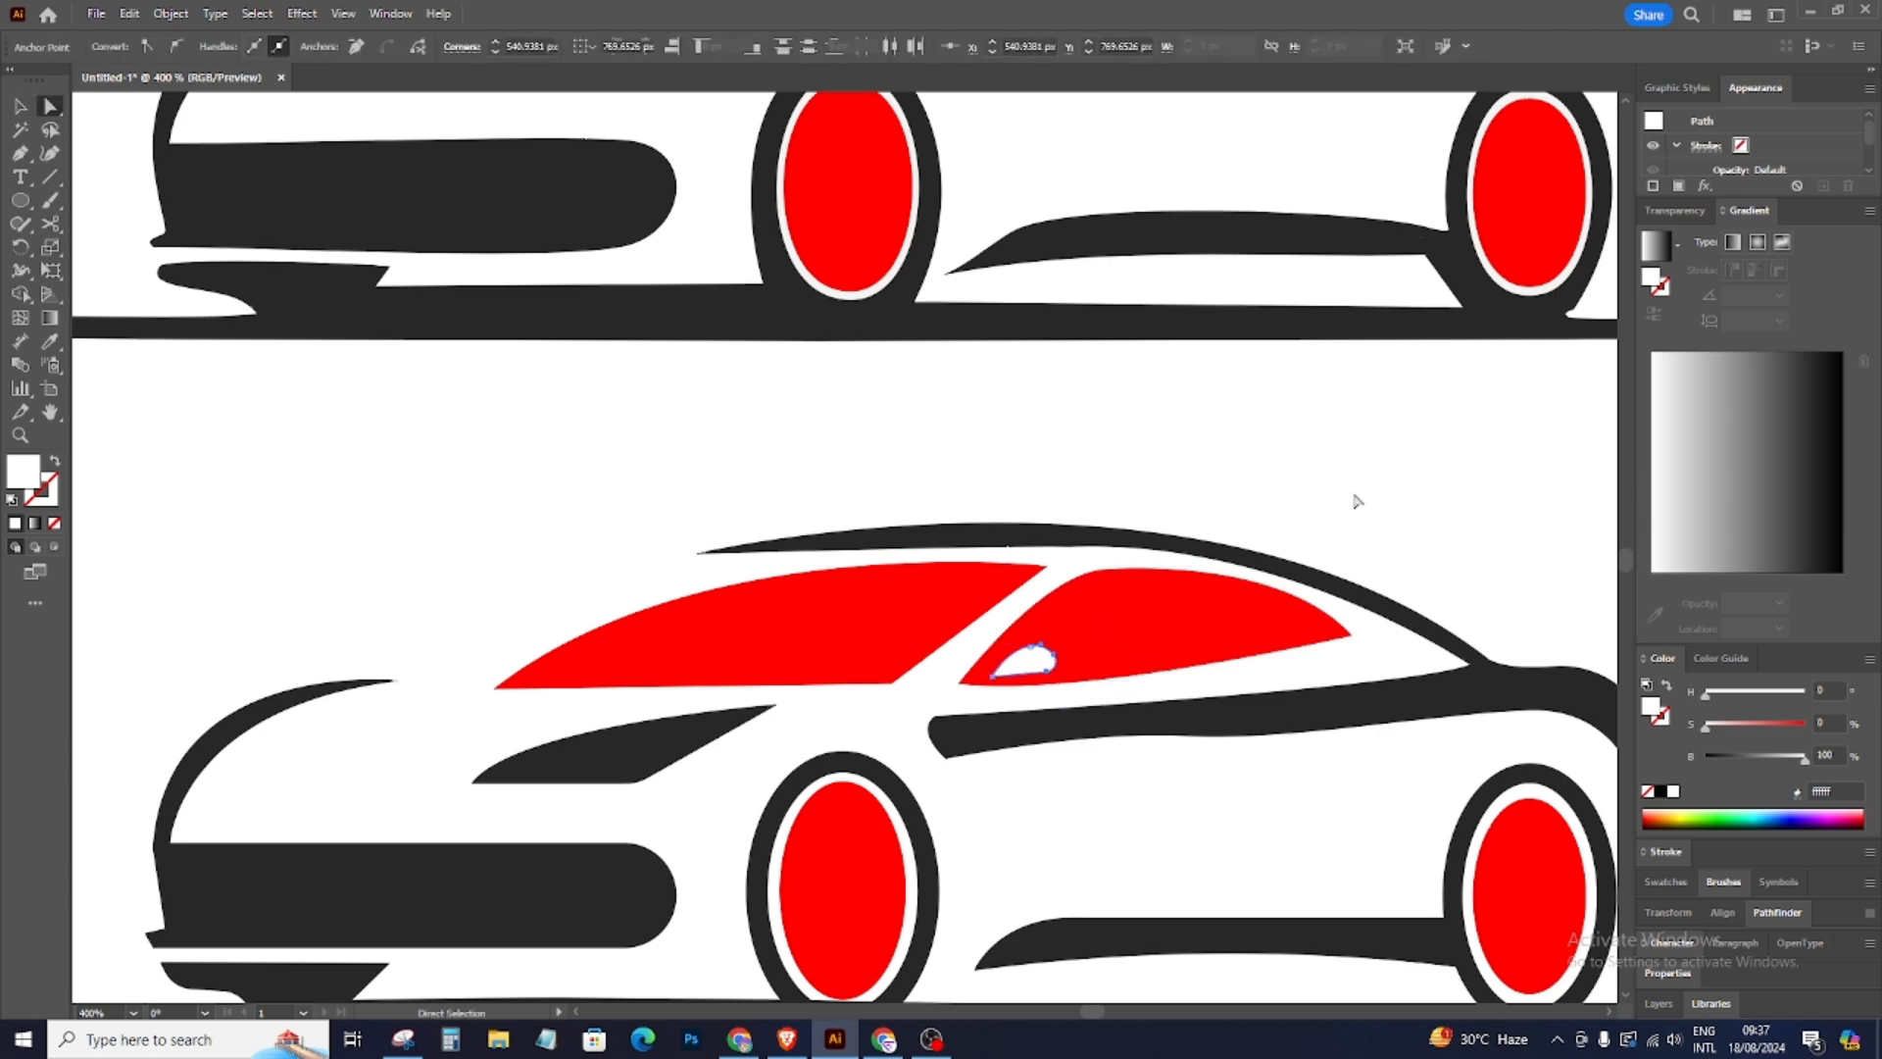
Step: Compare the redrawn car with the original car artwork and the KINETICDRIVE wordmark
key("ctrl+0")
left_click(24, 110)
scroll(1064, 660, "down", 1)
scroll(1065, 659, "up", 5)
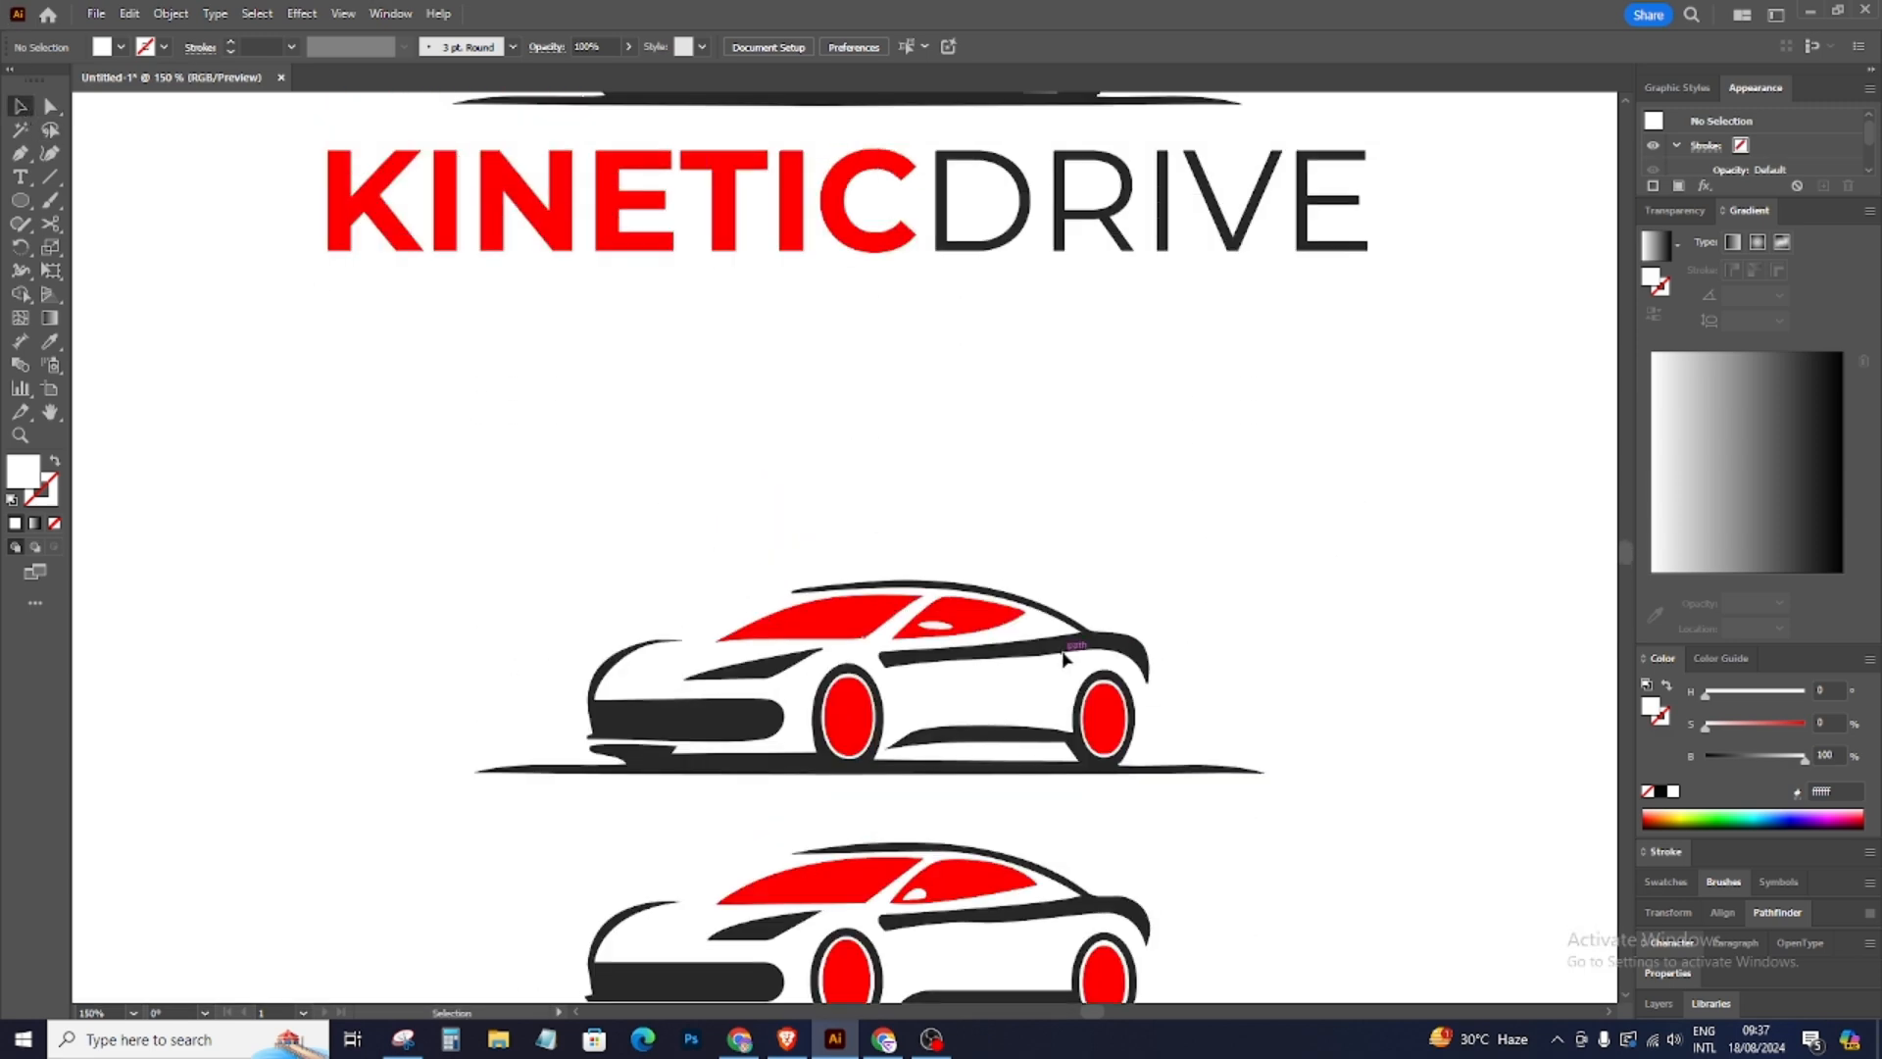
scroll(1064, 659, "down", 1)
key("ctrl+minus")
key("ctrl+equal")
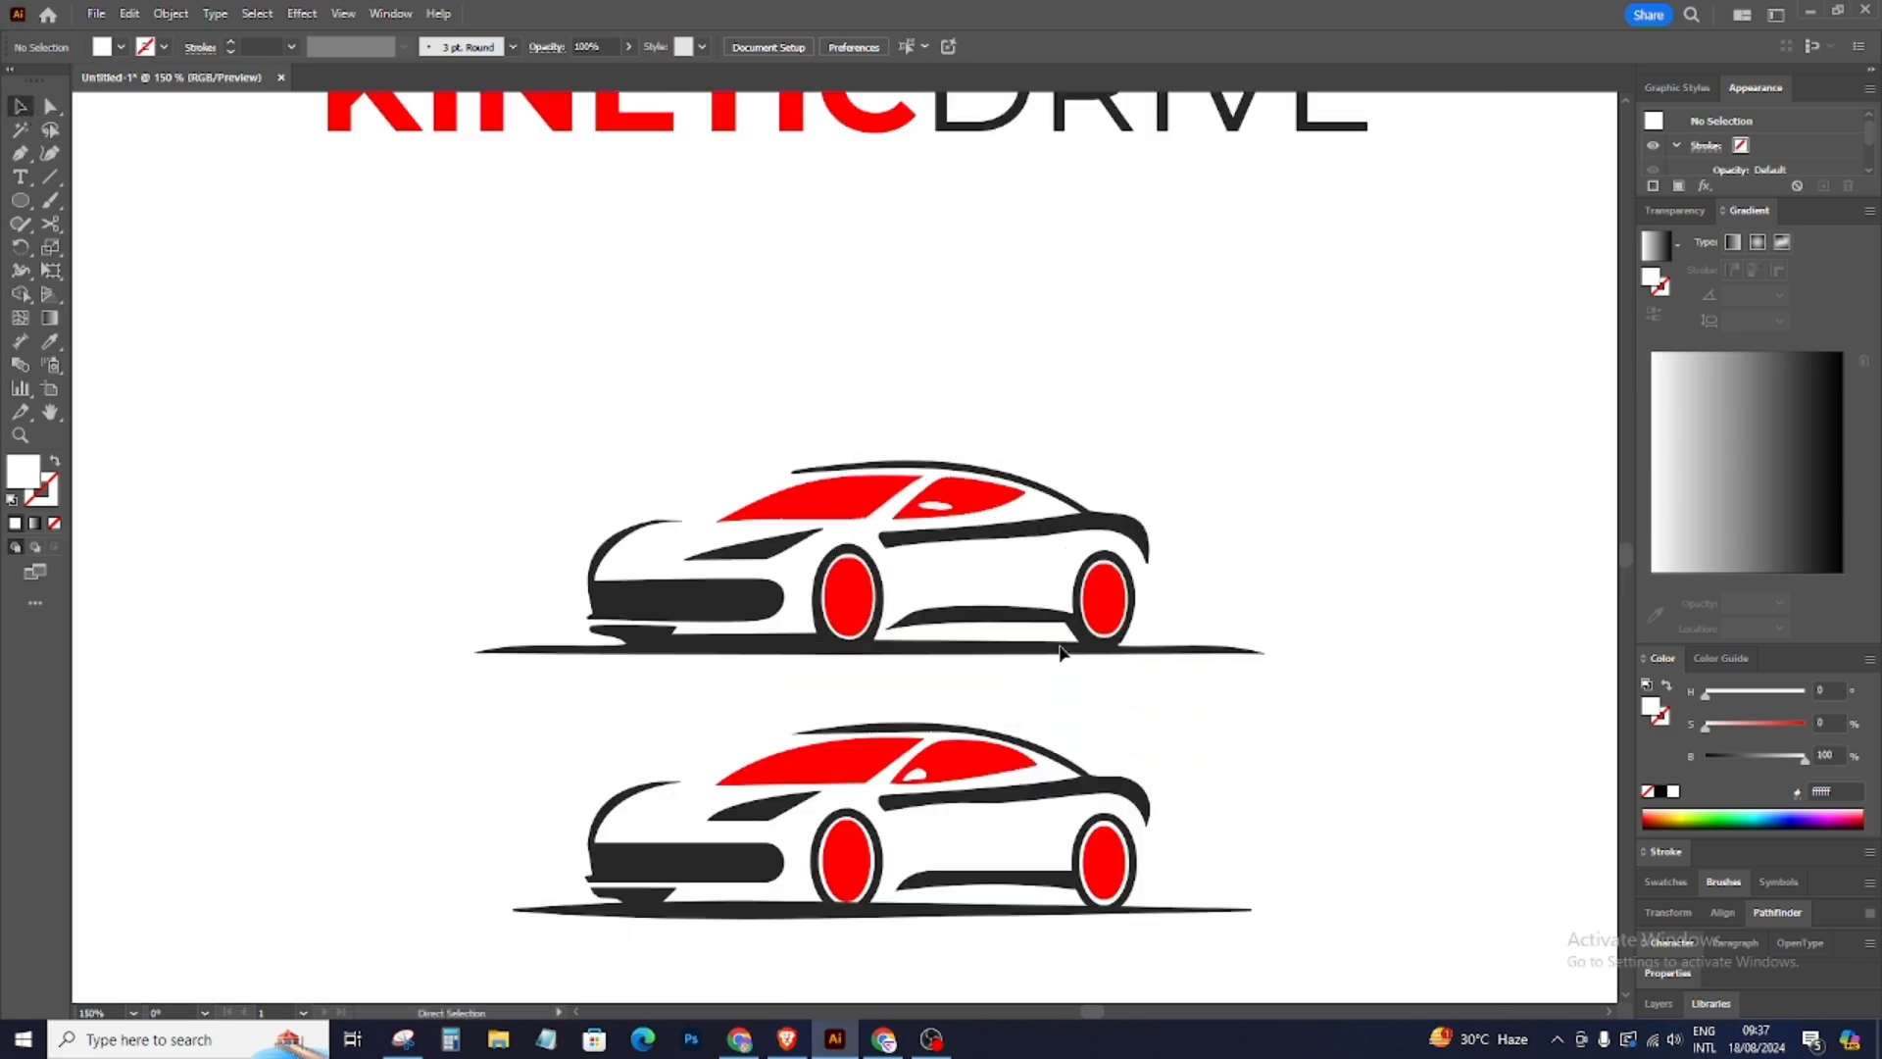
scroll(618, 434, "down", 1)
scroll(644, 469, "up", 3)
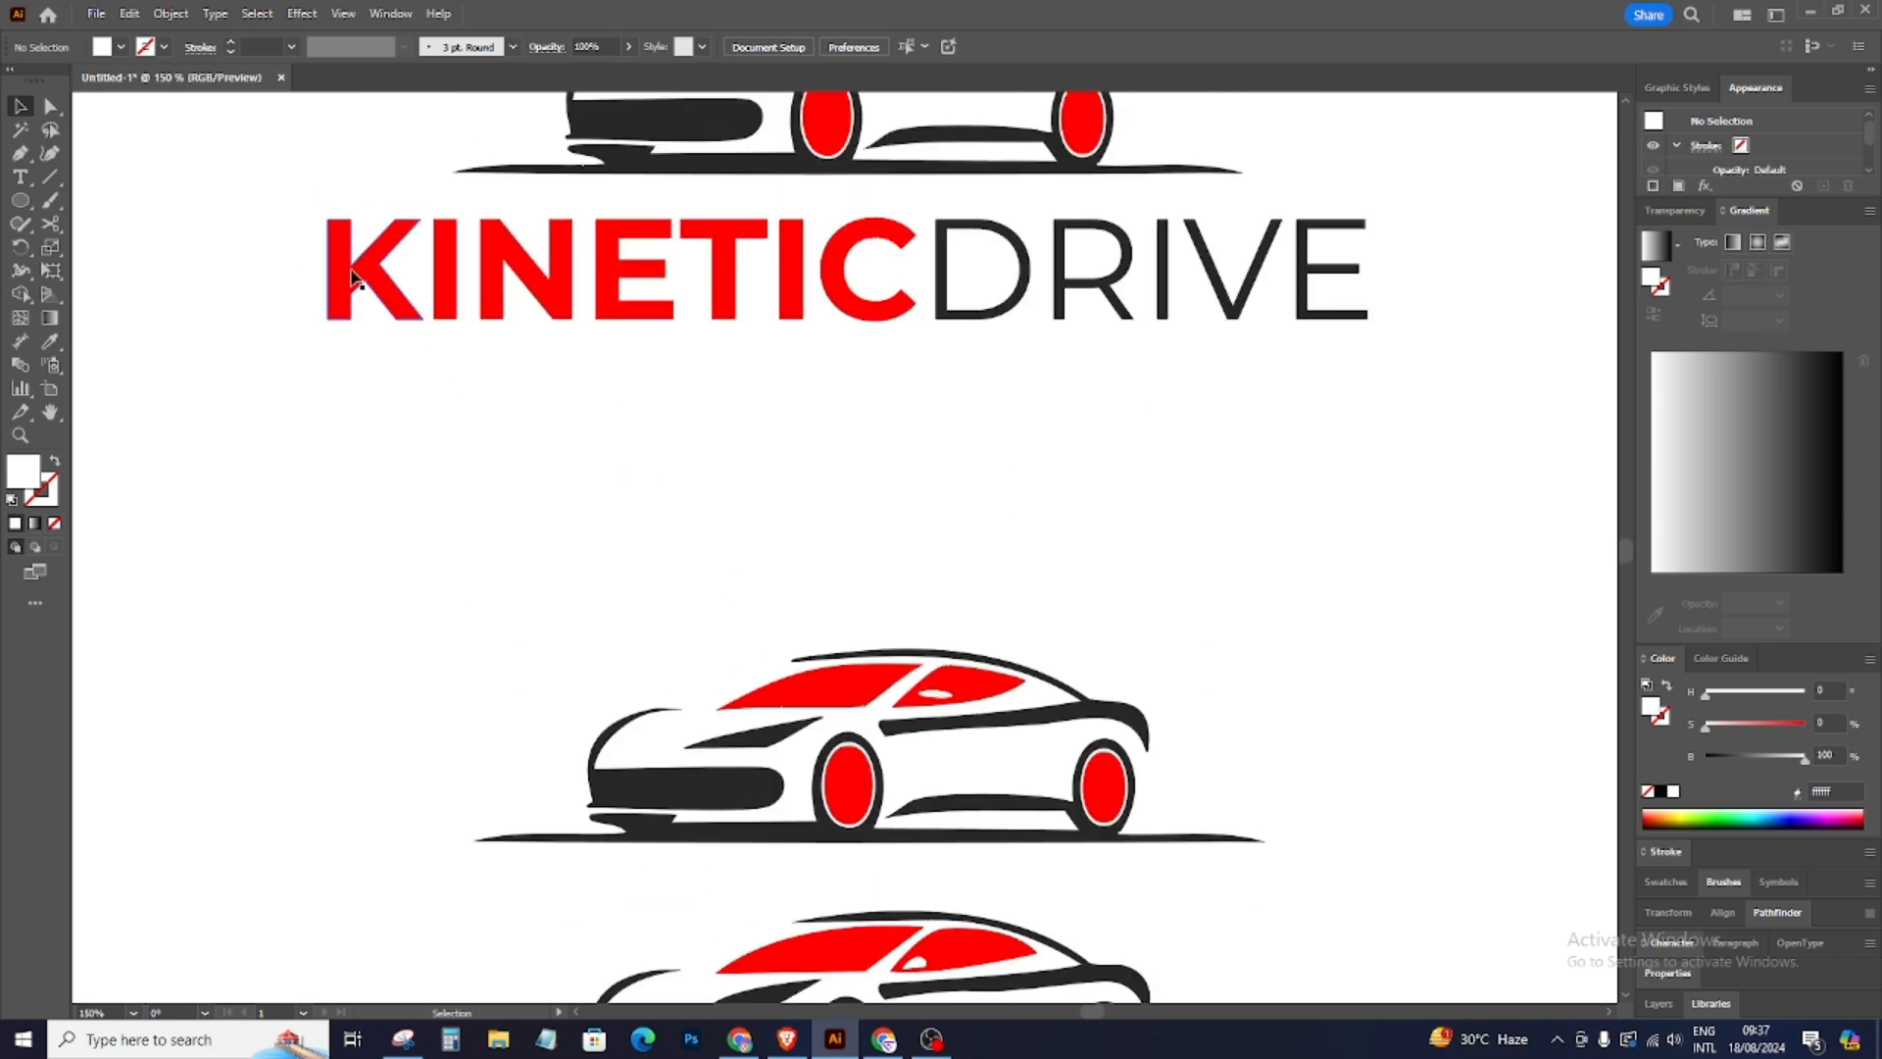
left_click_drag(279, 266, 1571, 345)
left_click(1151, 555)
Step: Add the text KINETICDRIVE in Montserrat SemiBold over the lower part of the redrawn car
scroll(1073, 544, "down", 3)
key("t")
left_click(672, 841)
type("KINETC")
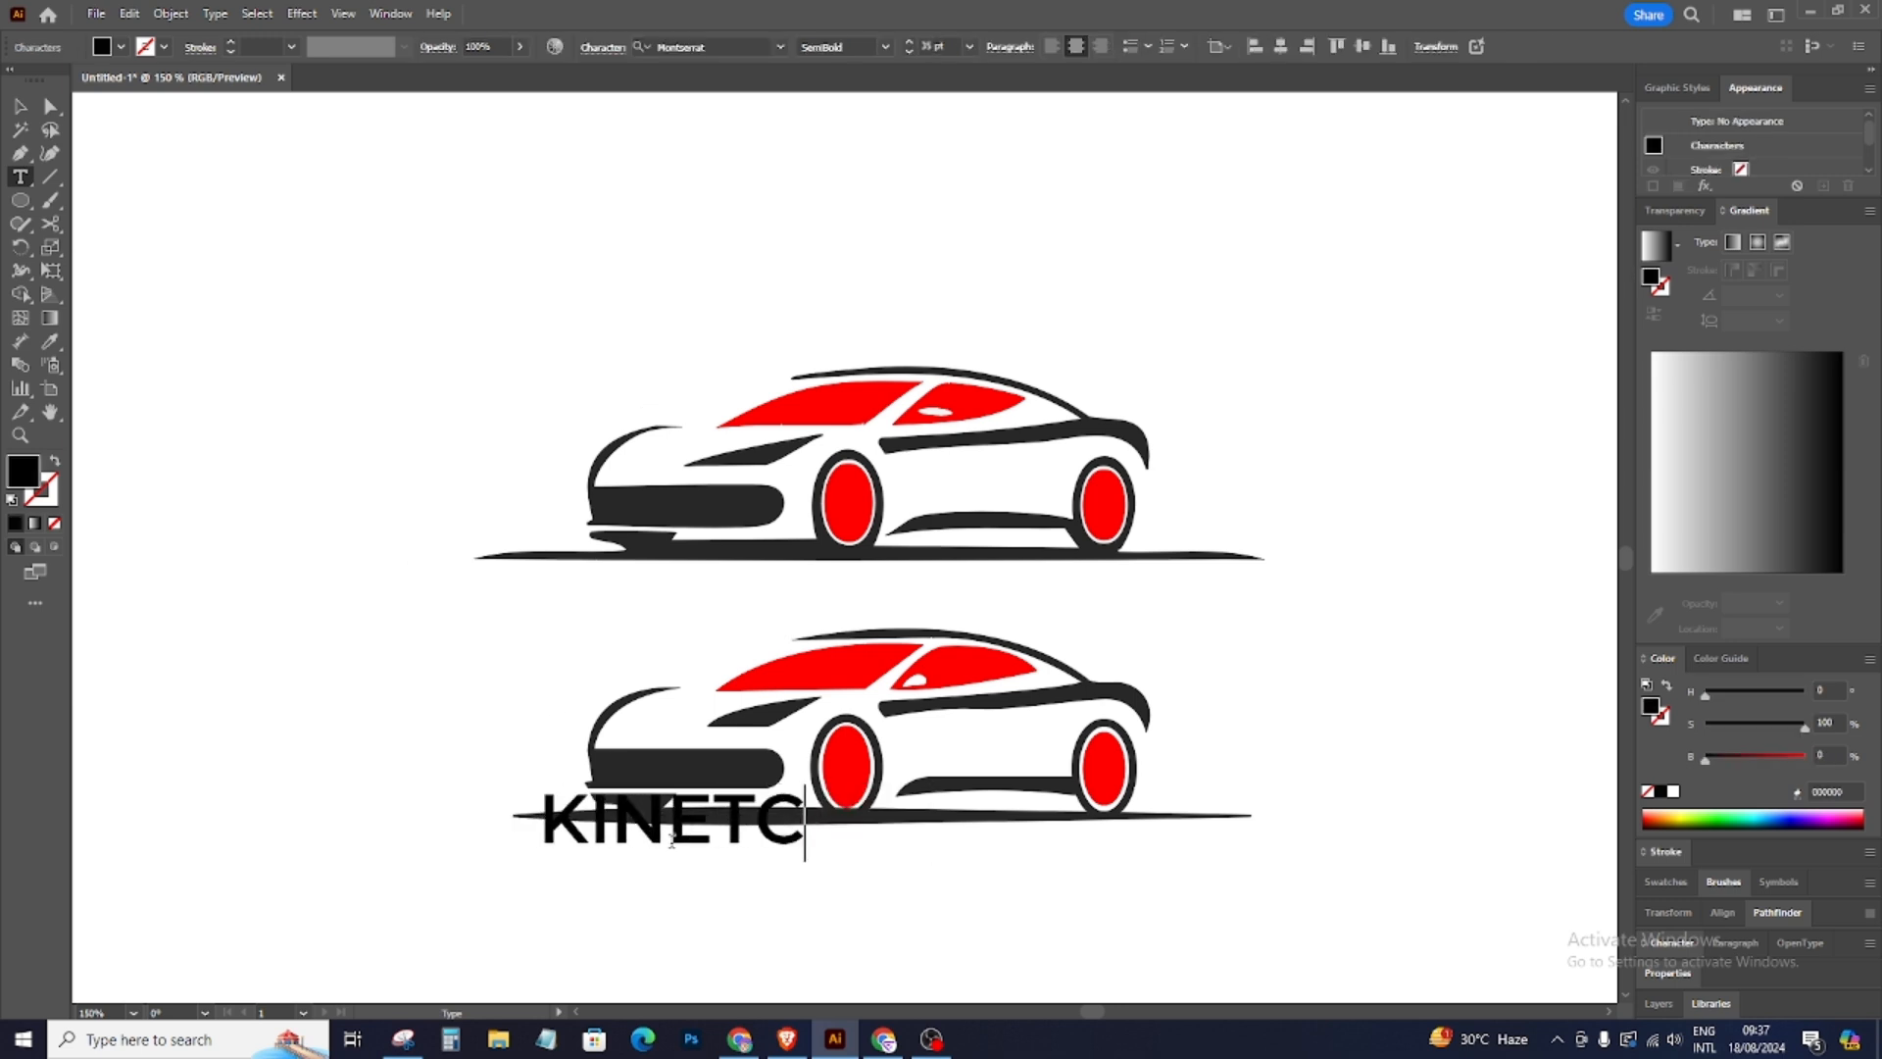
key("BackSpace")
type("IC")
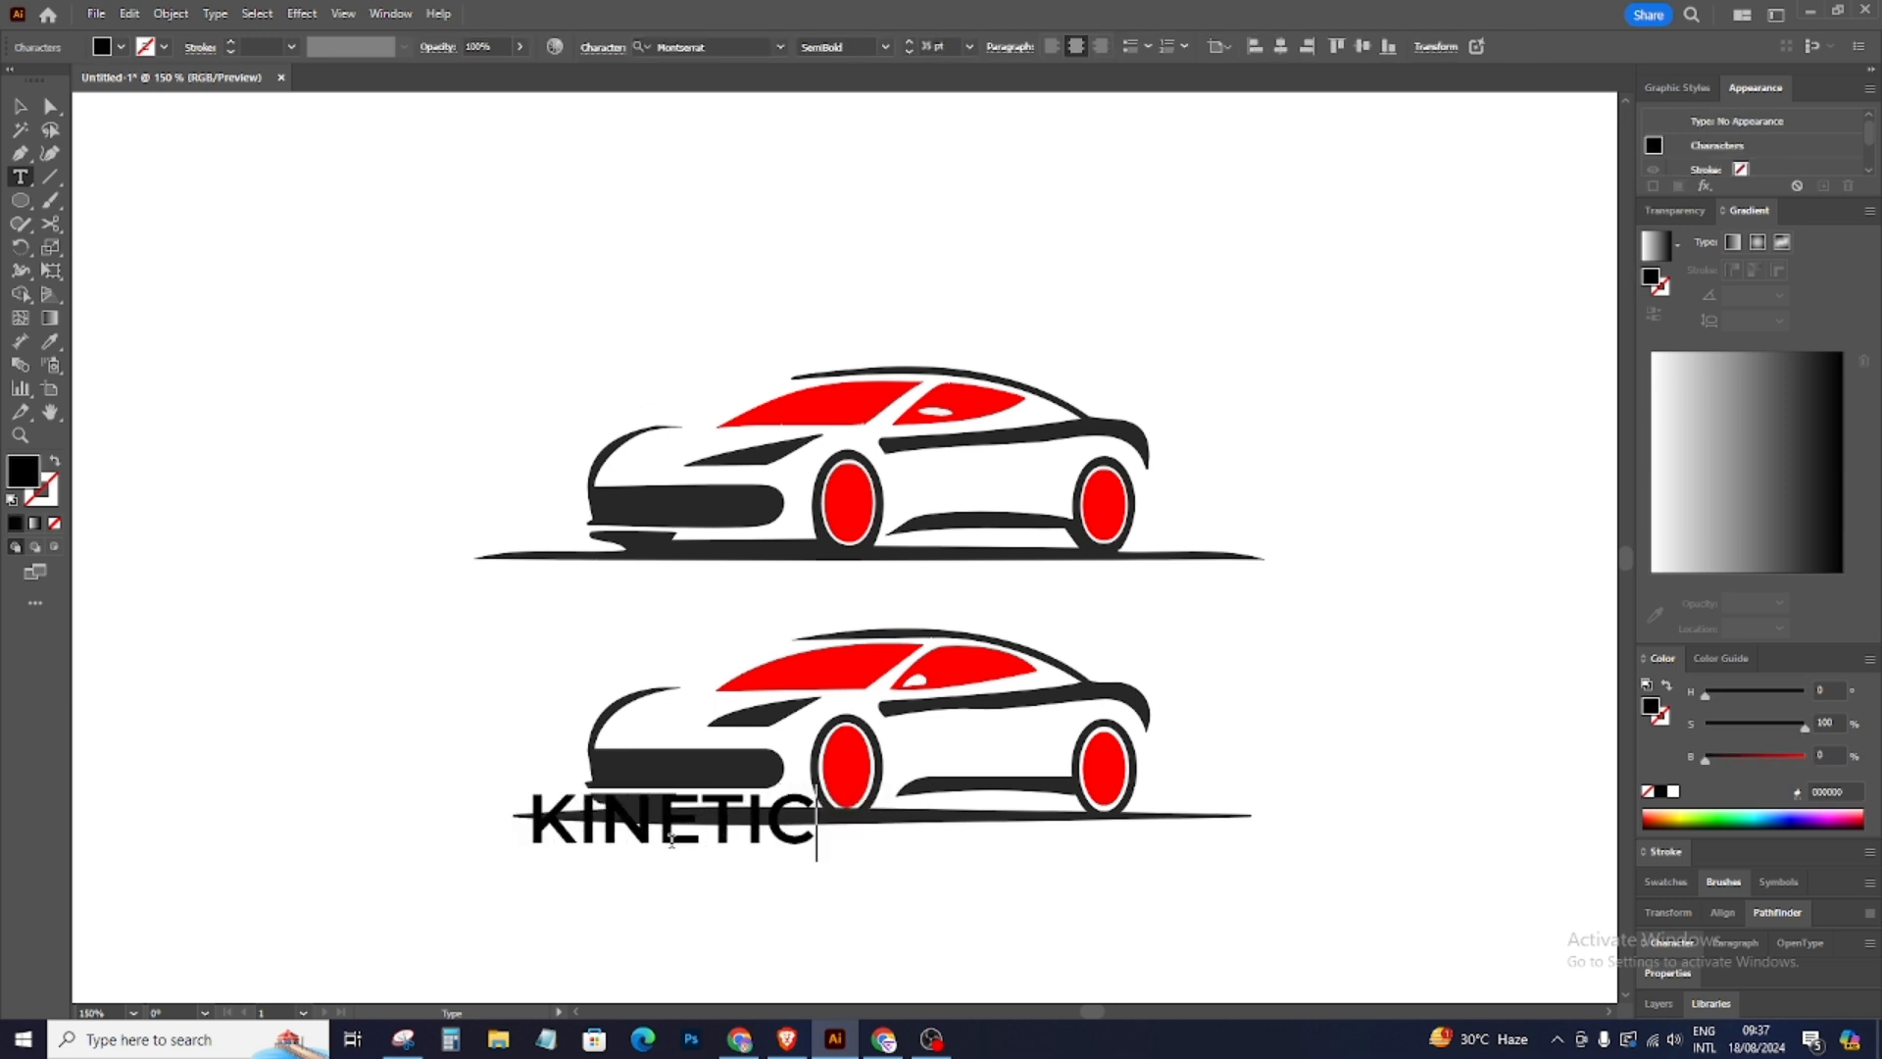
type("DRIVE")
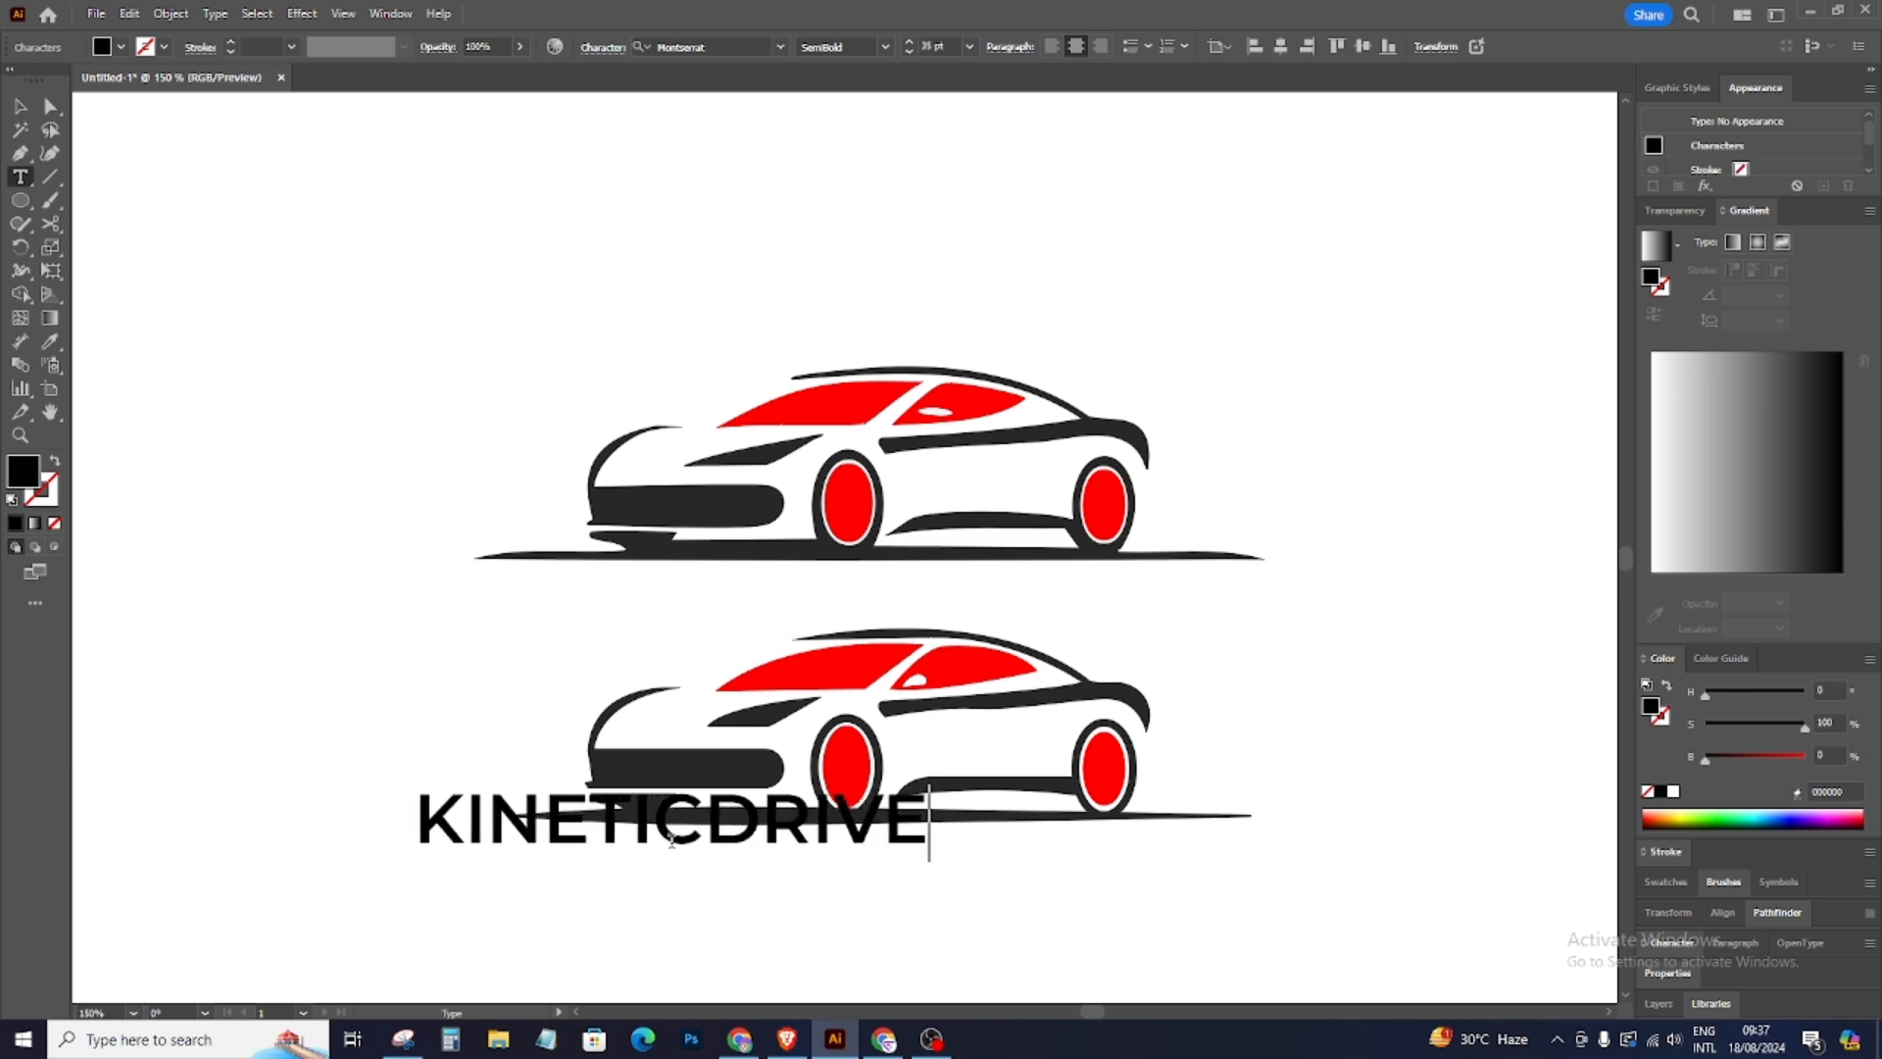
Step: Place the KINETICDRIVE text beneath the redrawn car and enlarge it to the ground line's width, about 50.5 pt
key("ctrl+a")
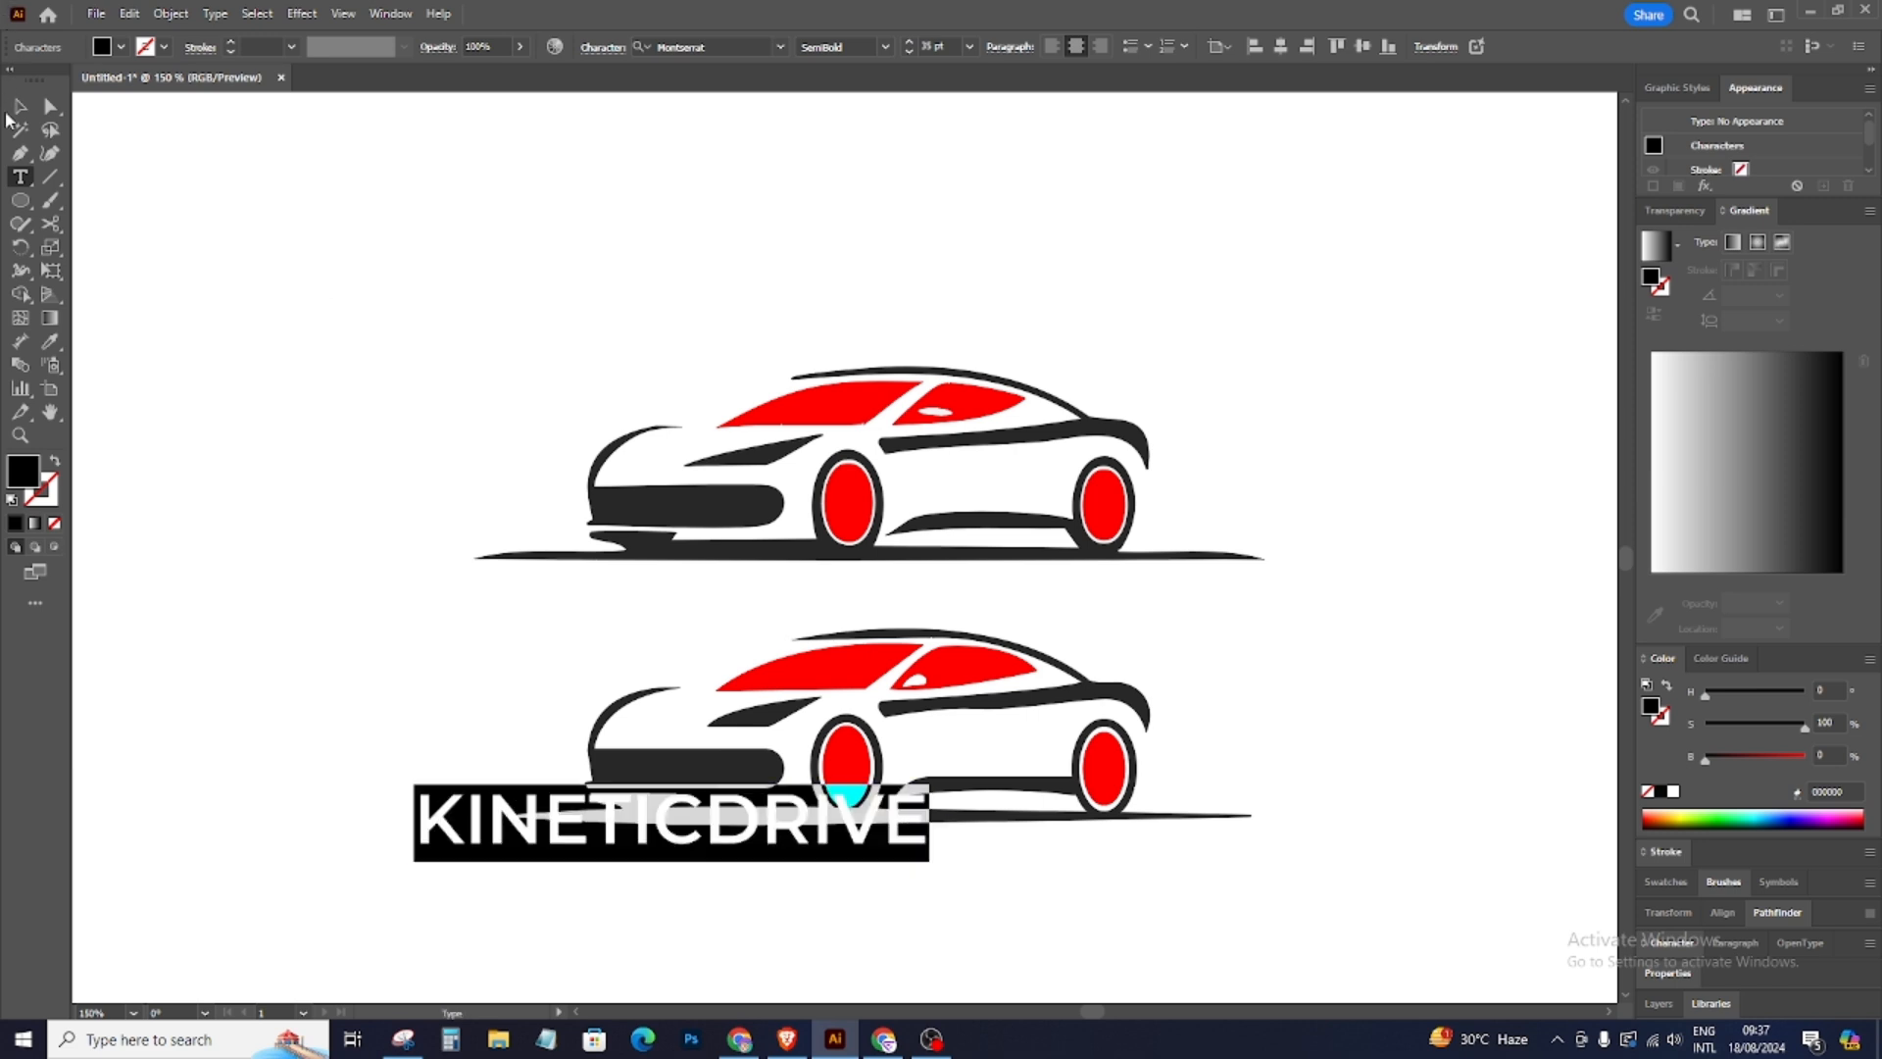
left_click(18, 110)
left_click_drag(849, 845, 1258, 982)
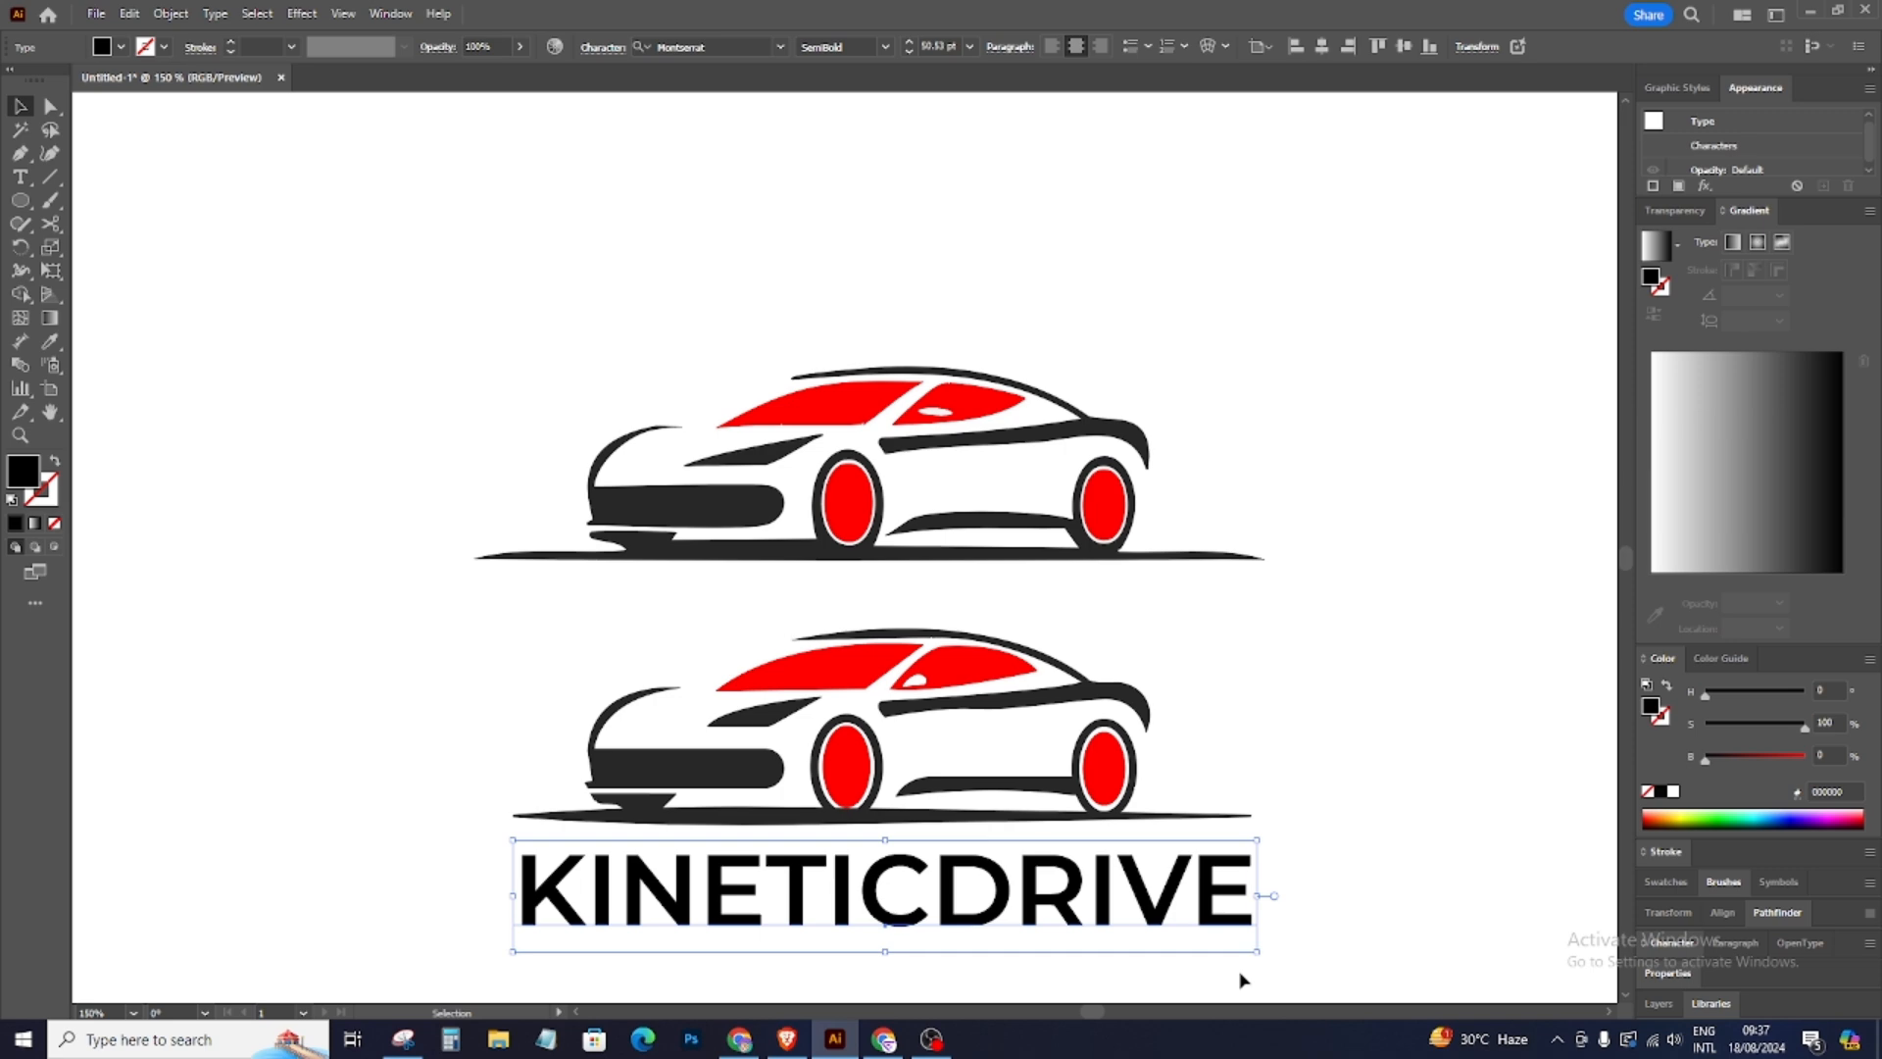
Step: Set the KINETIC part of the wordmark beneath the redrawn car to Montserrat Bold
left_click(18, 178)
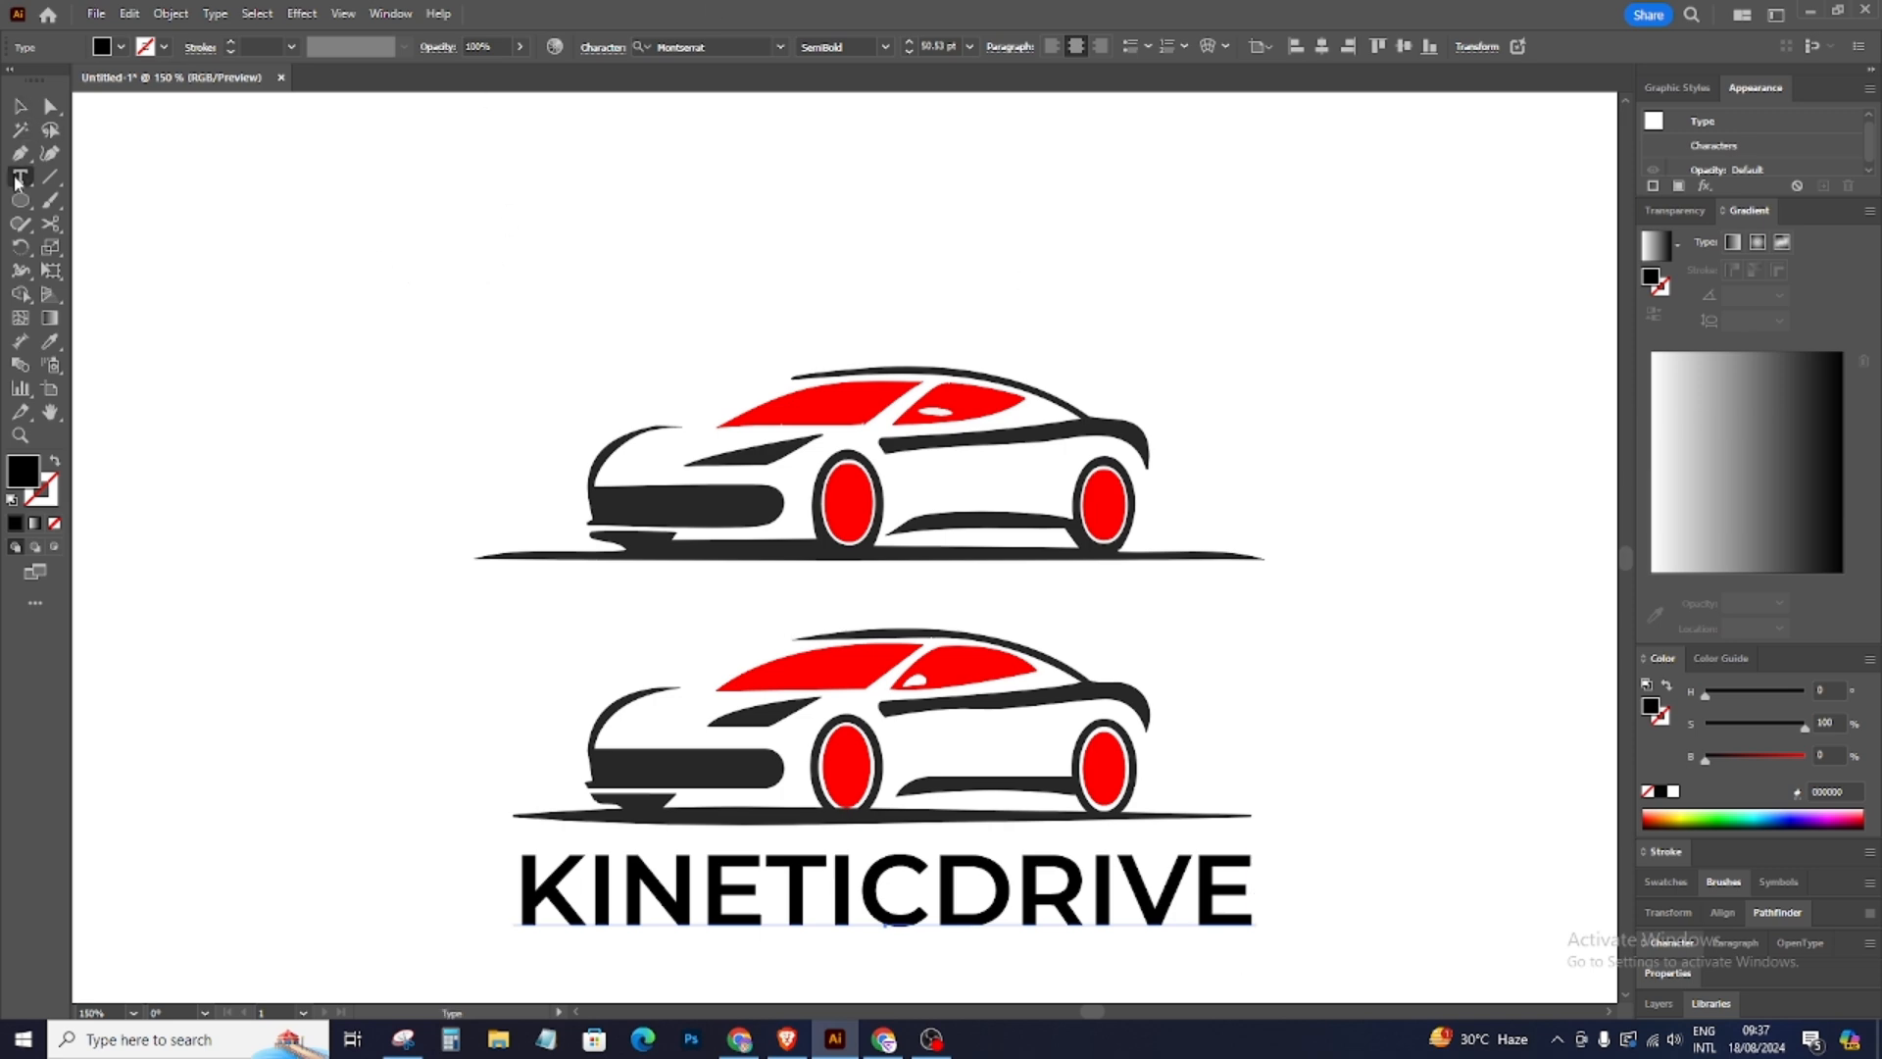
left_click_drag(911, 890, 491, 872)
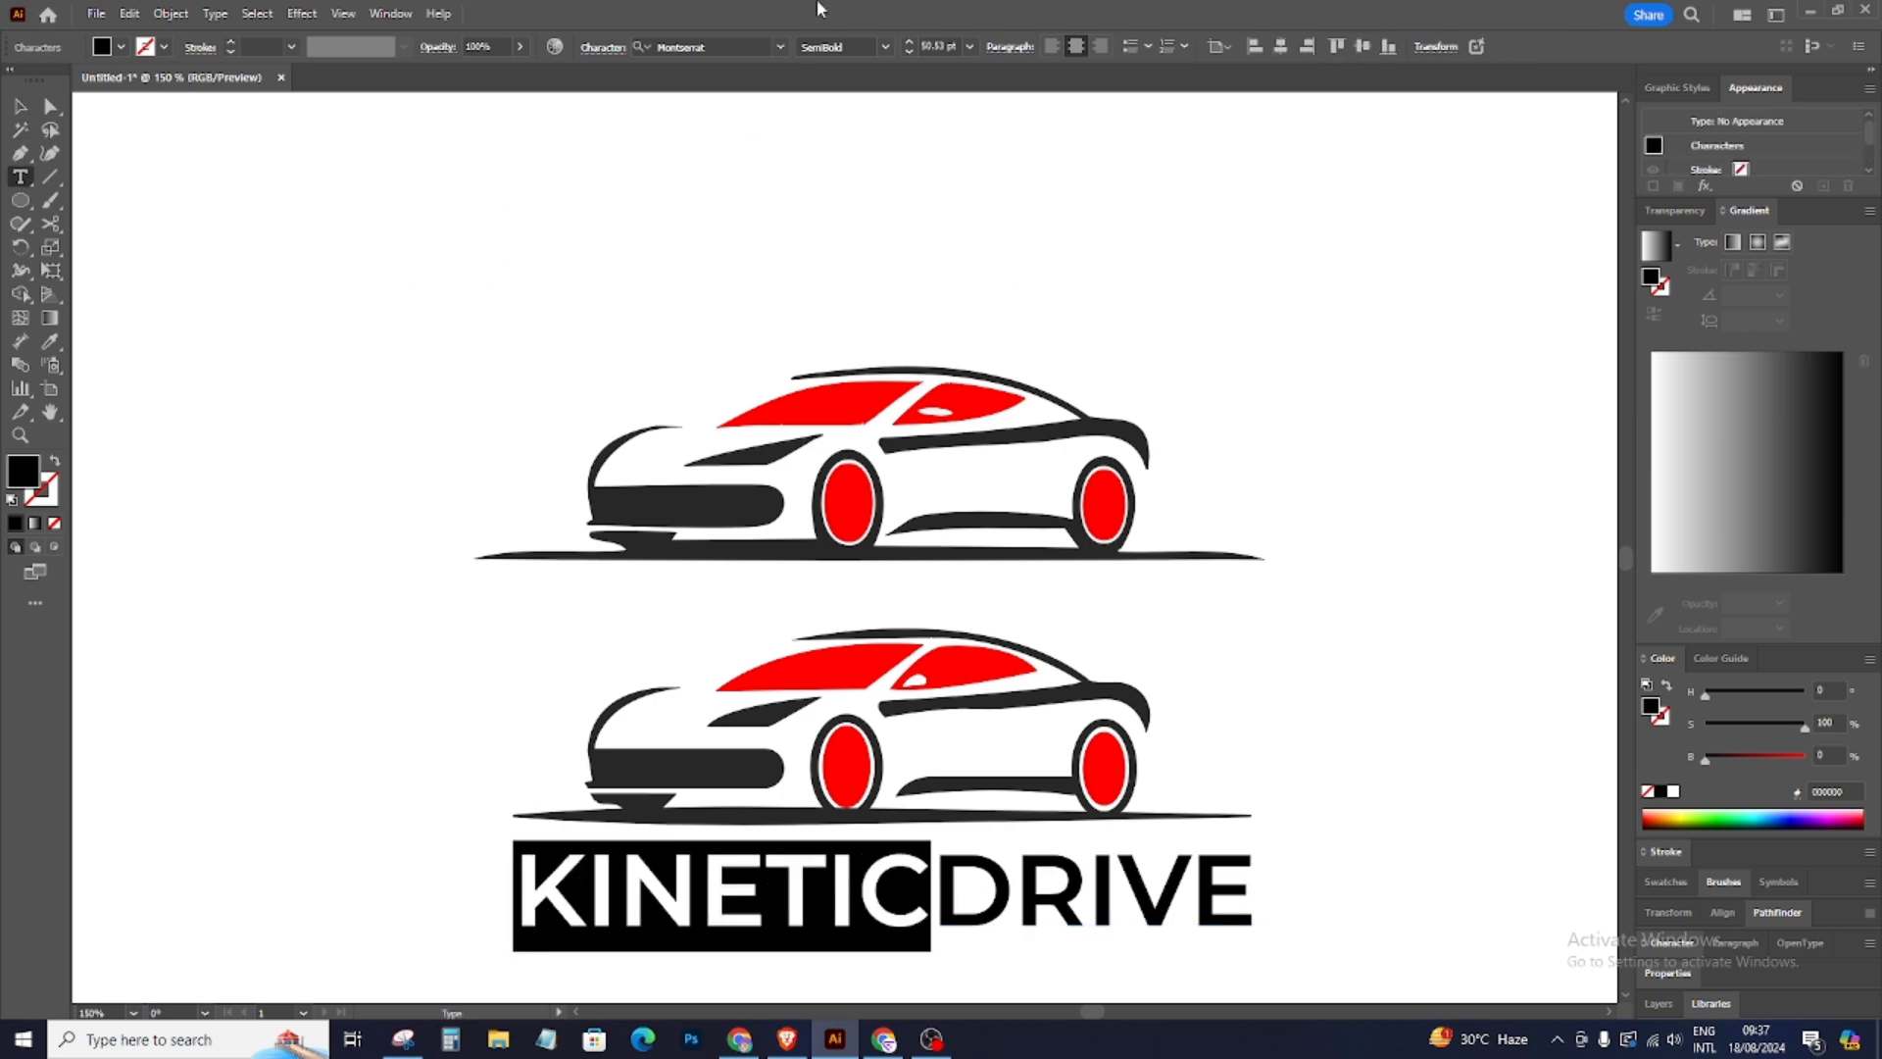
left_click(879, 46)
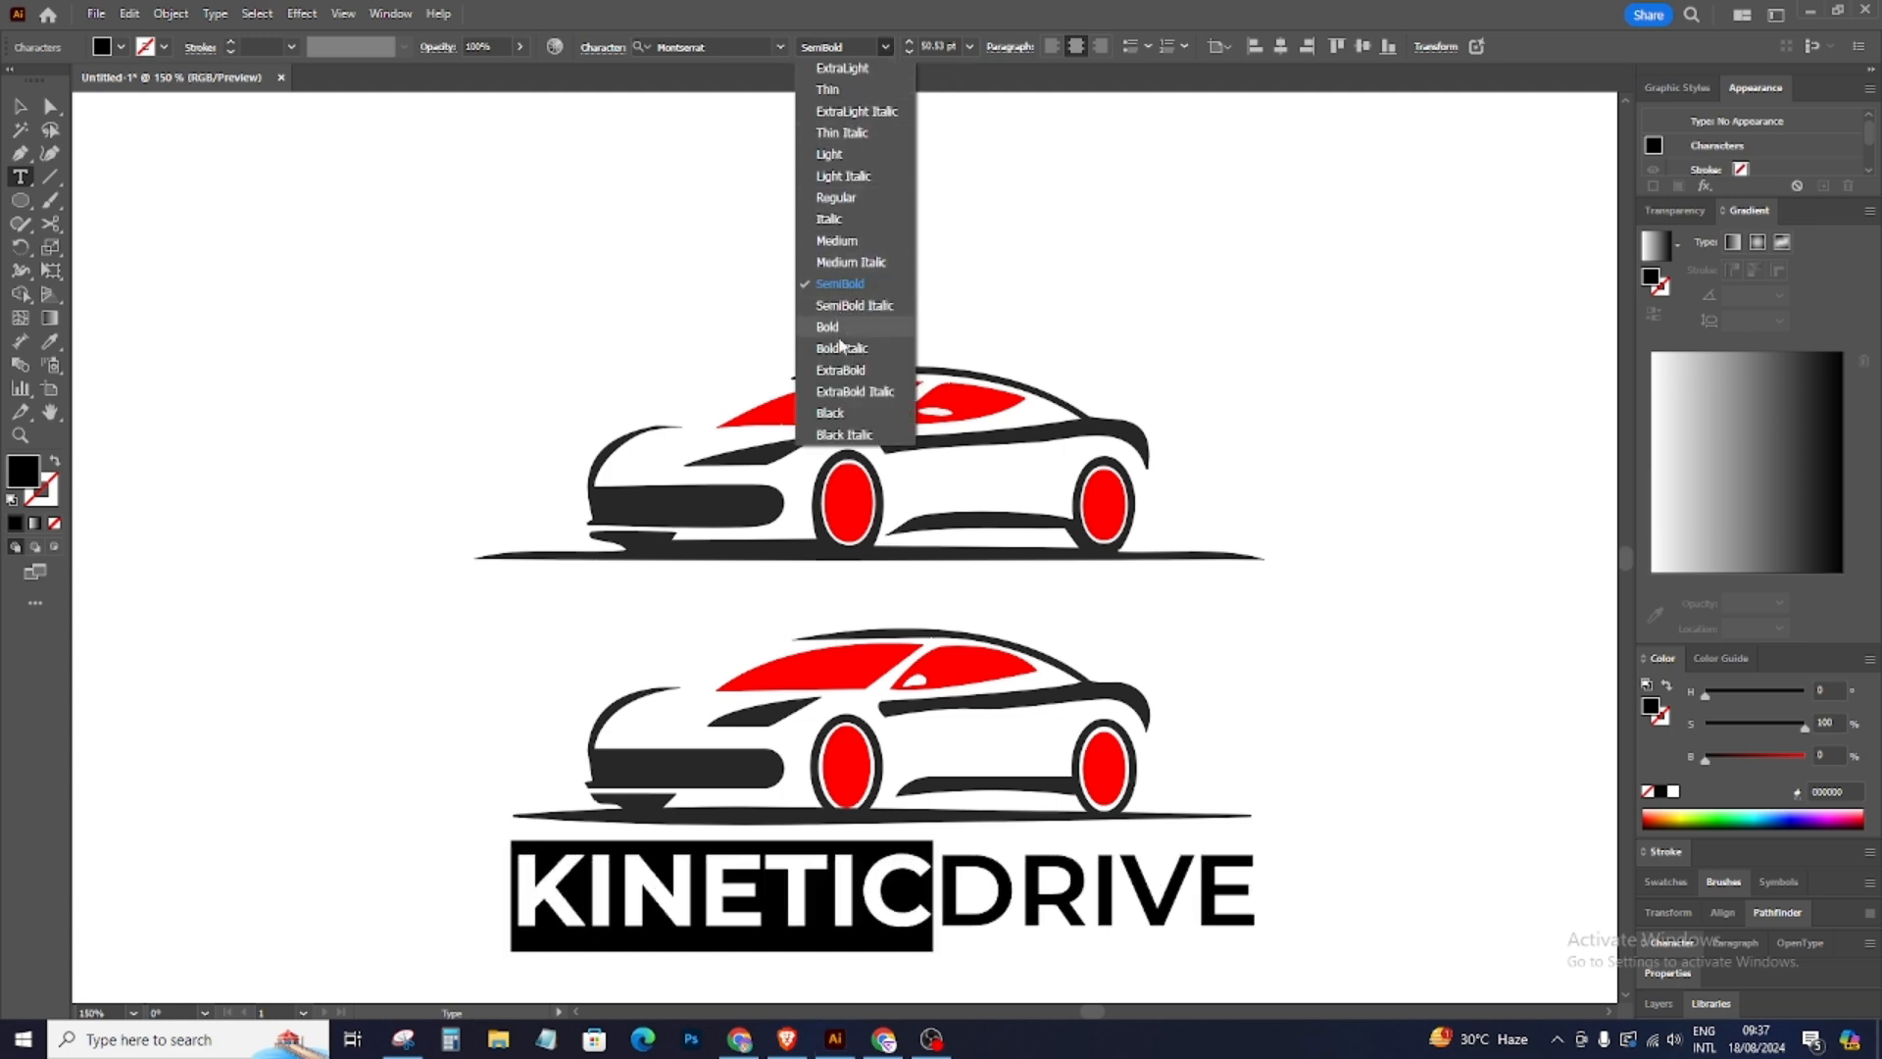
left_click(828, 327)
Step: Set the DRIVE part of the wordmark to Montserrat Regular and finish editing the text
left_click_drag(950, 906, 1299, 876)
left_click(887, 46)
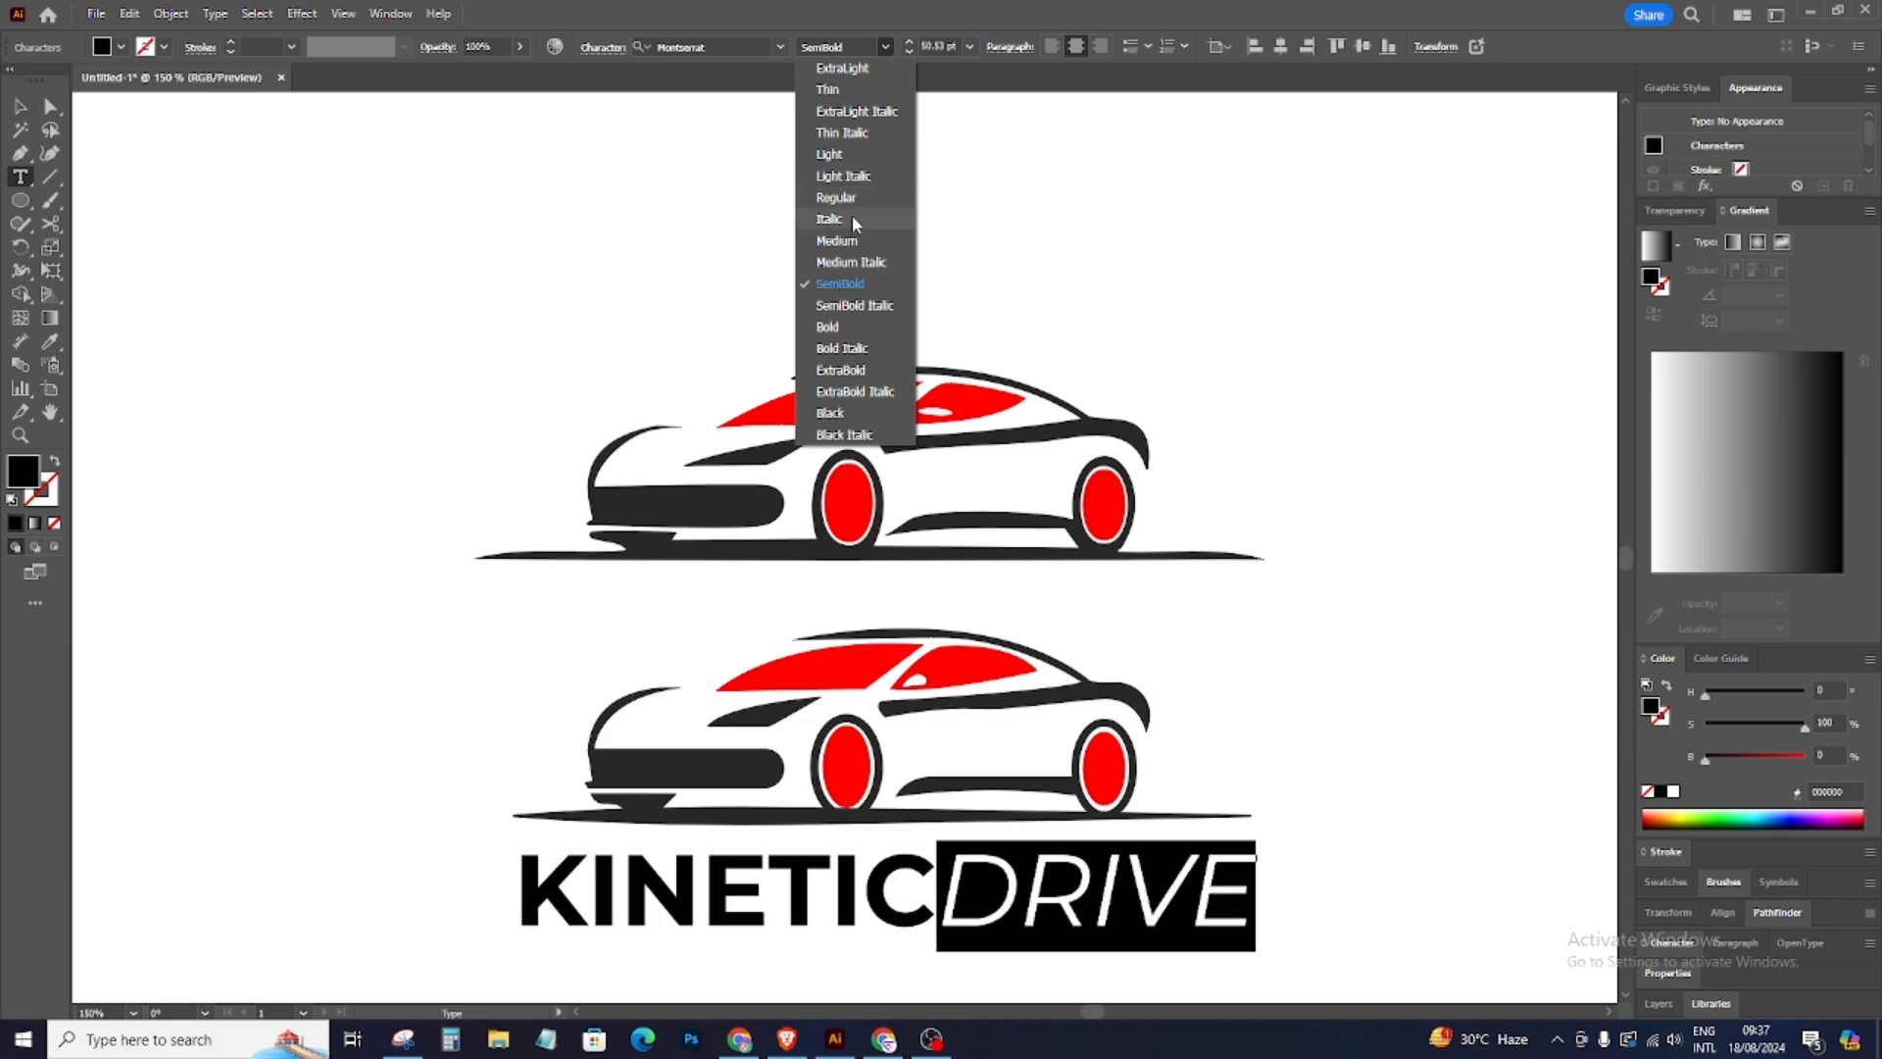
left_click(869, 203)
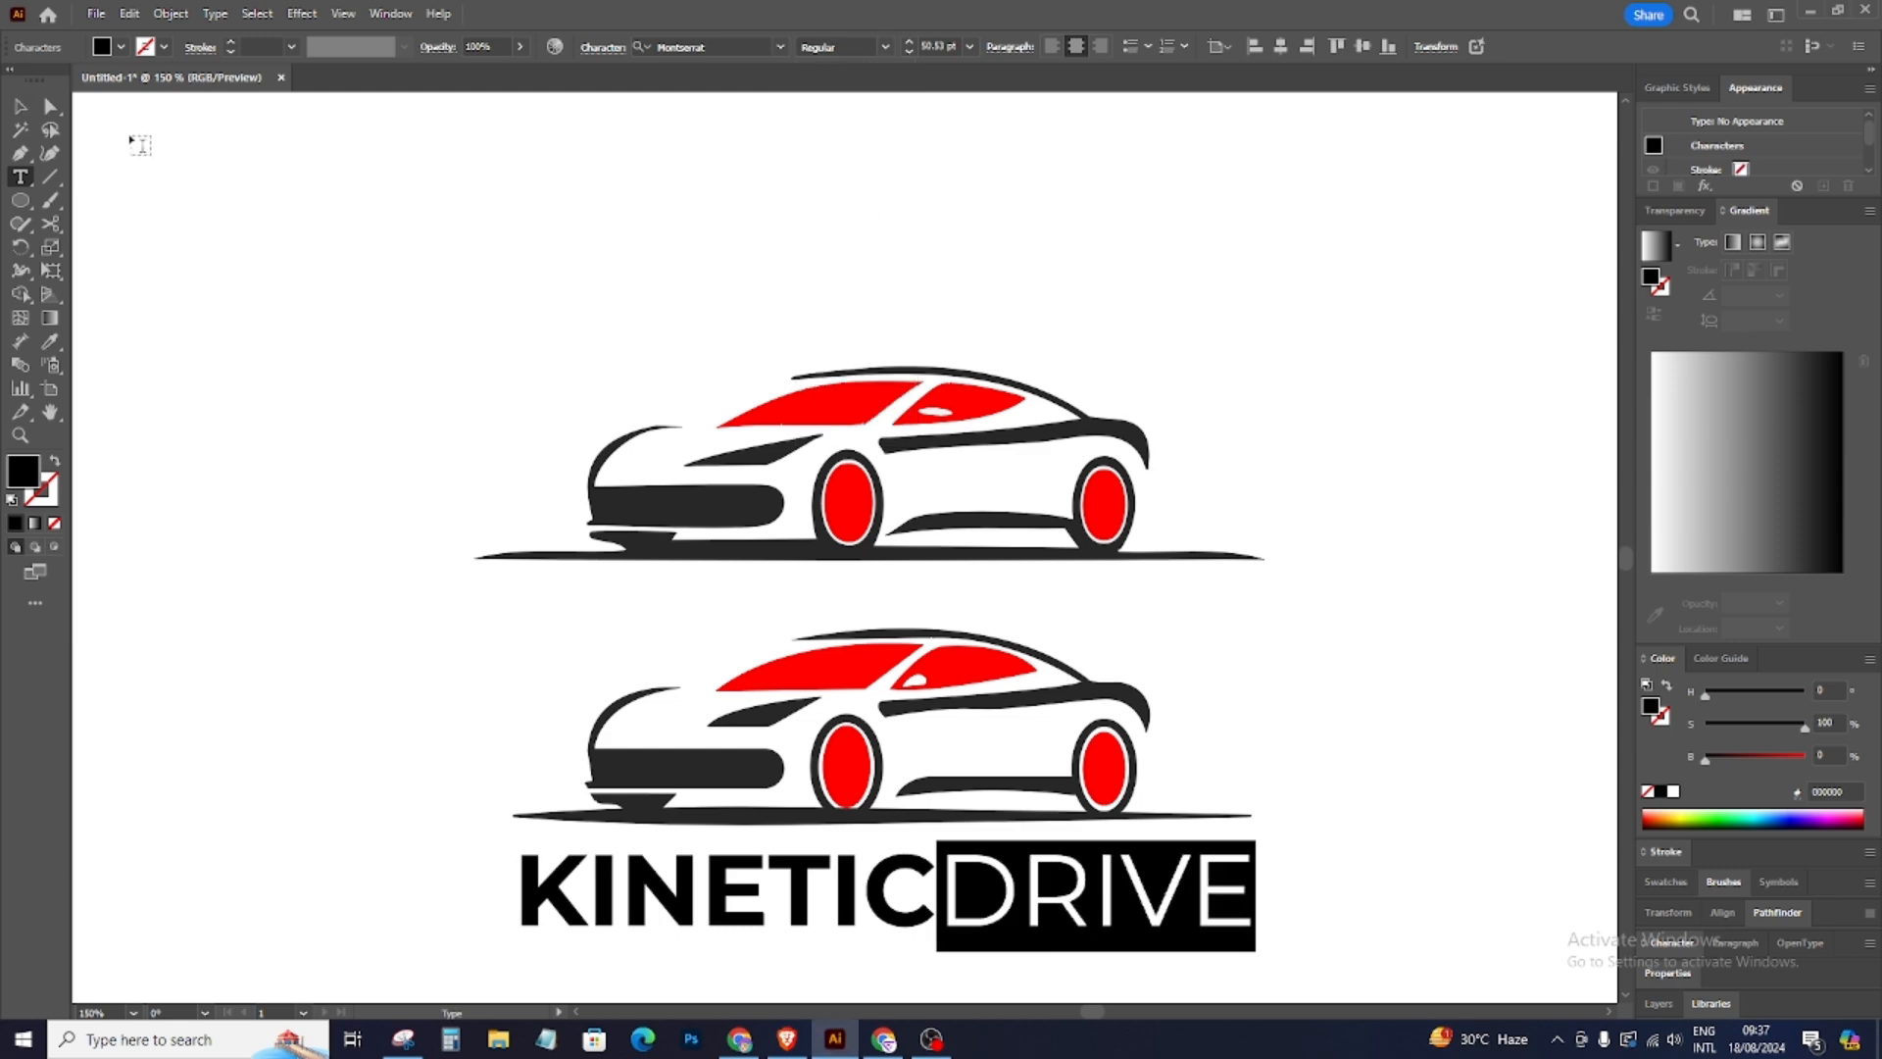
left_click(32, 105)
left_click(416, 269)
key("ctrl+minus")
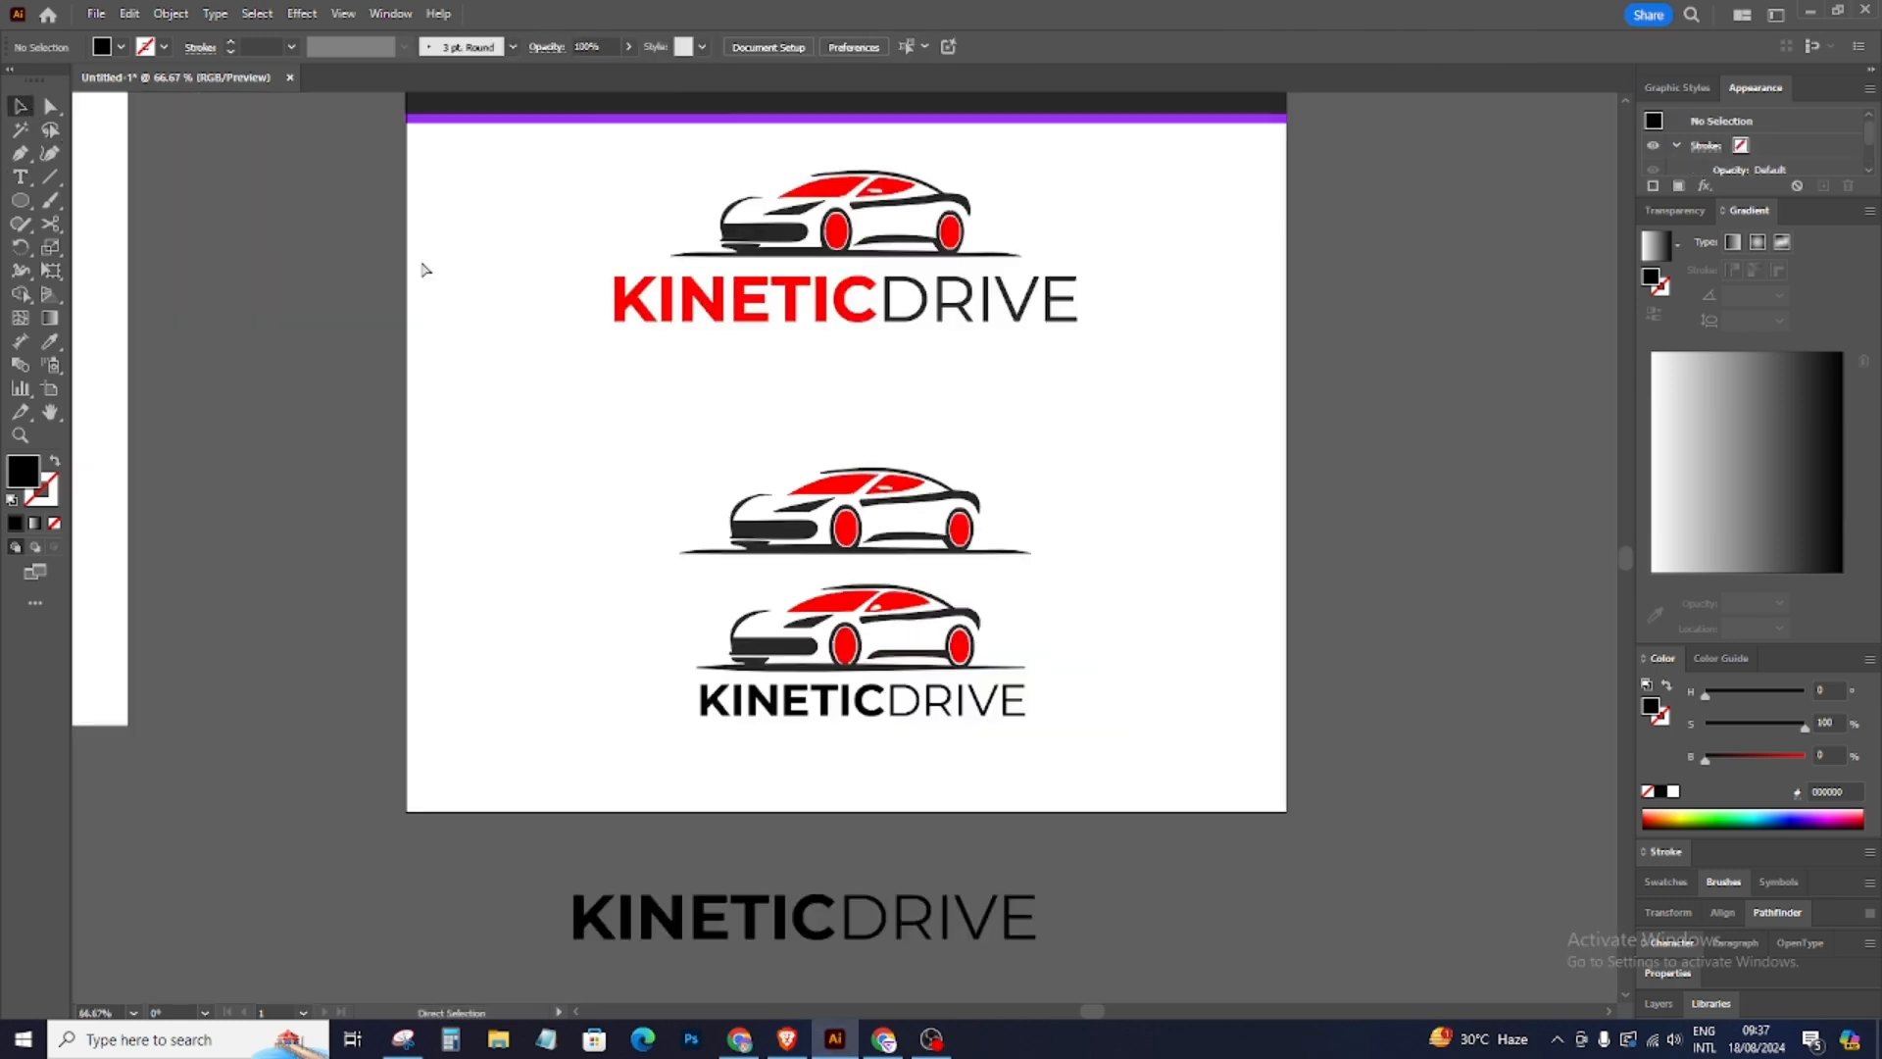
Step: Place an editable copy of the new KINETICDRIVE text below the artboard, under the existing spare wordmark
left_click(917, 787)
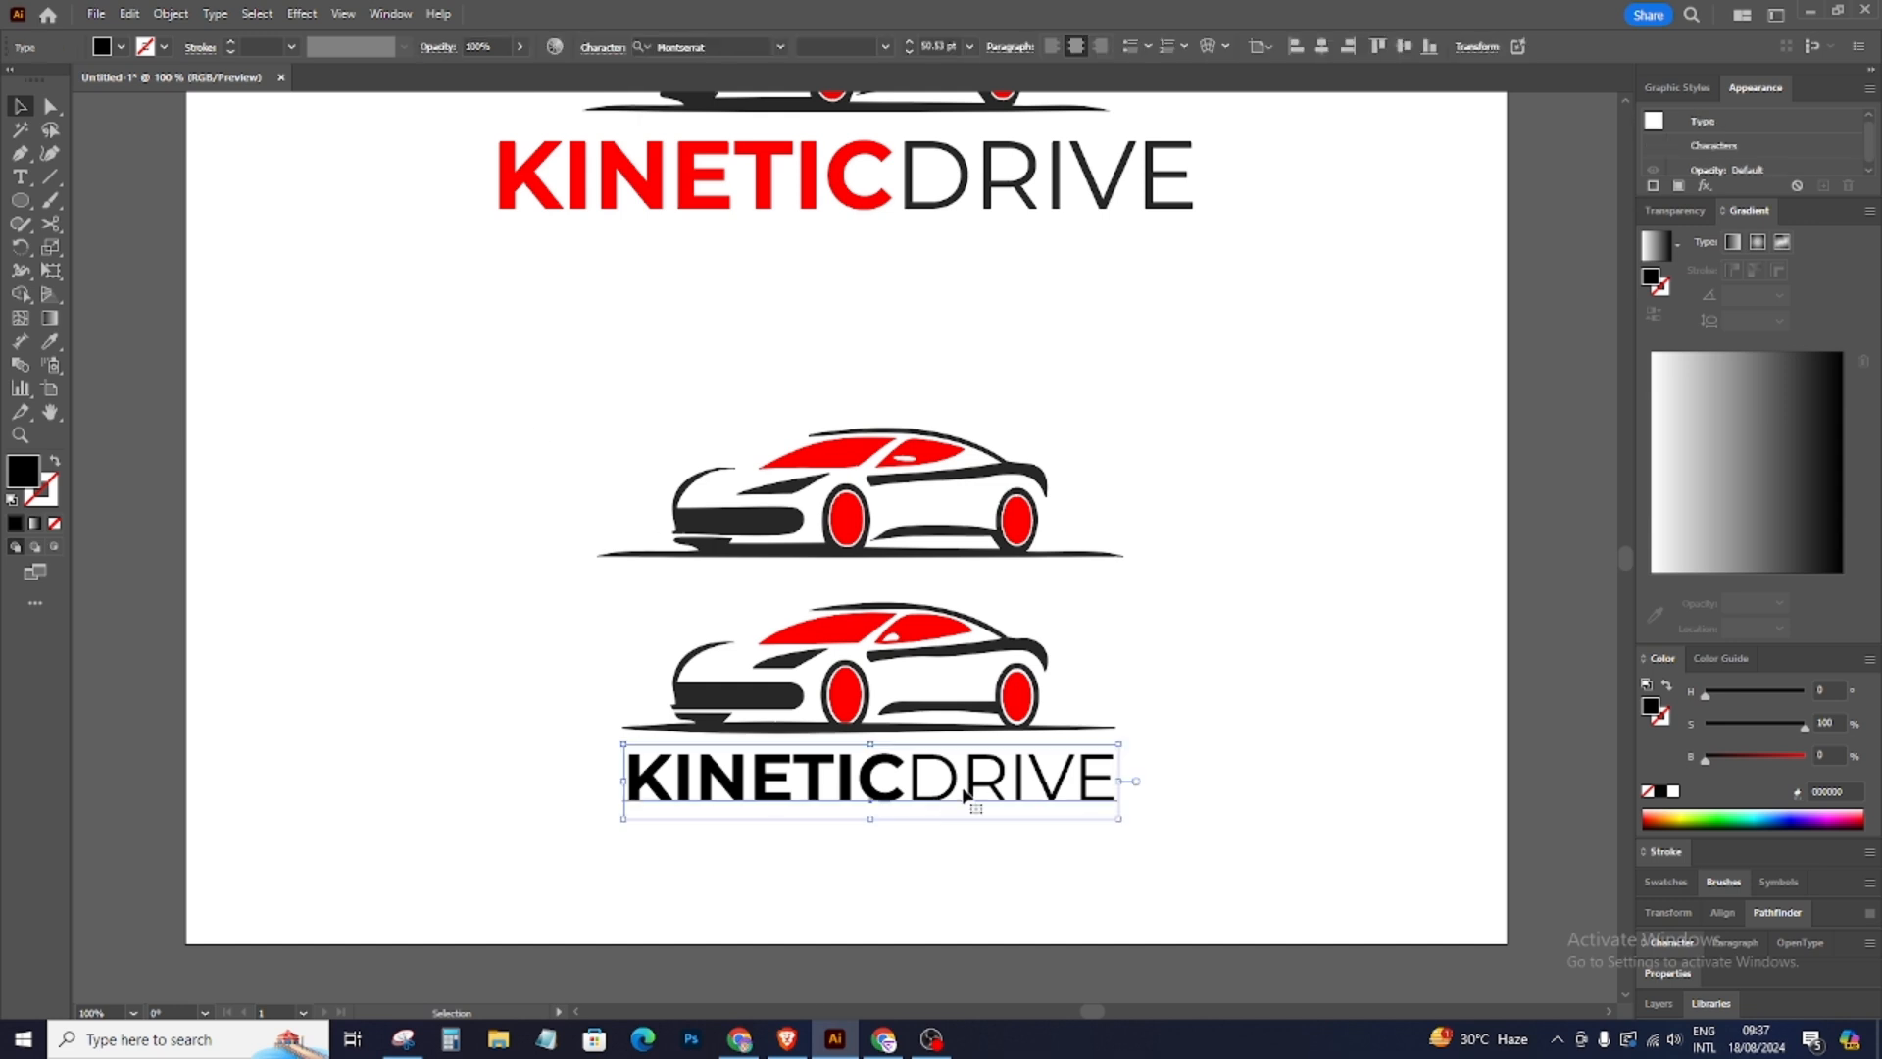
key("ctrl+minus")
left_click_drag(929, 585, 953, 902)
Step: Convert the KINETICDRIVE text under the redrawn car to outlines and ungroup the letters
left_click(891, 555)
key("ctrl+plus")
key("ctrl+plus")
key("ctrl+shift+o")
right_click(890, 557)
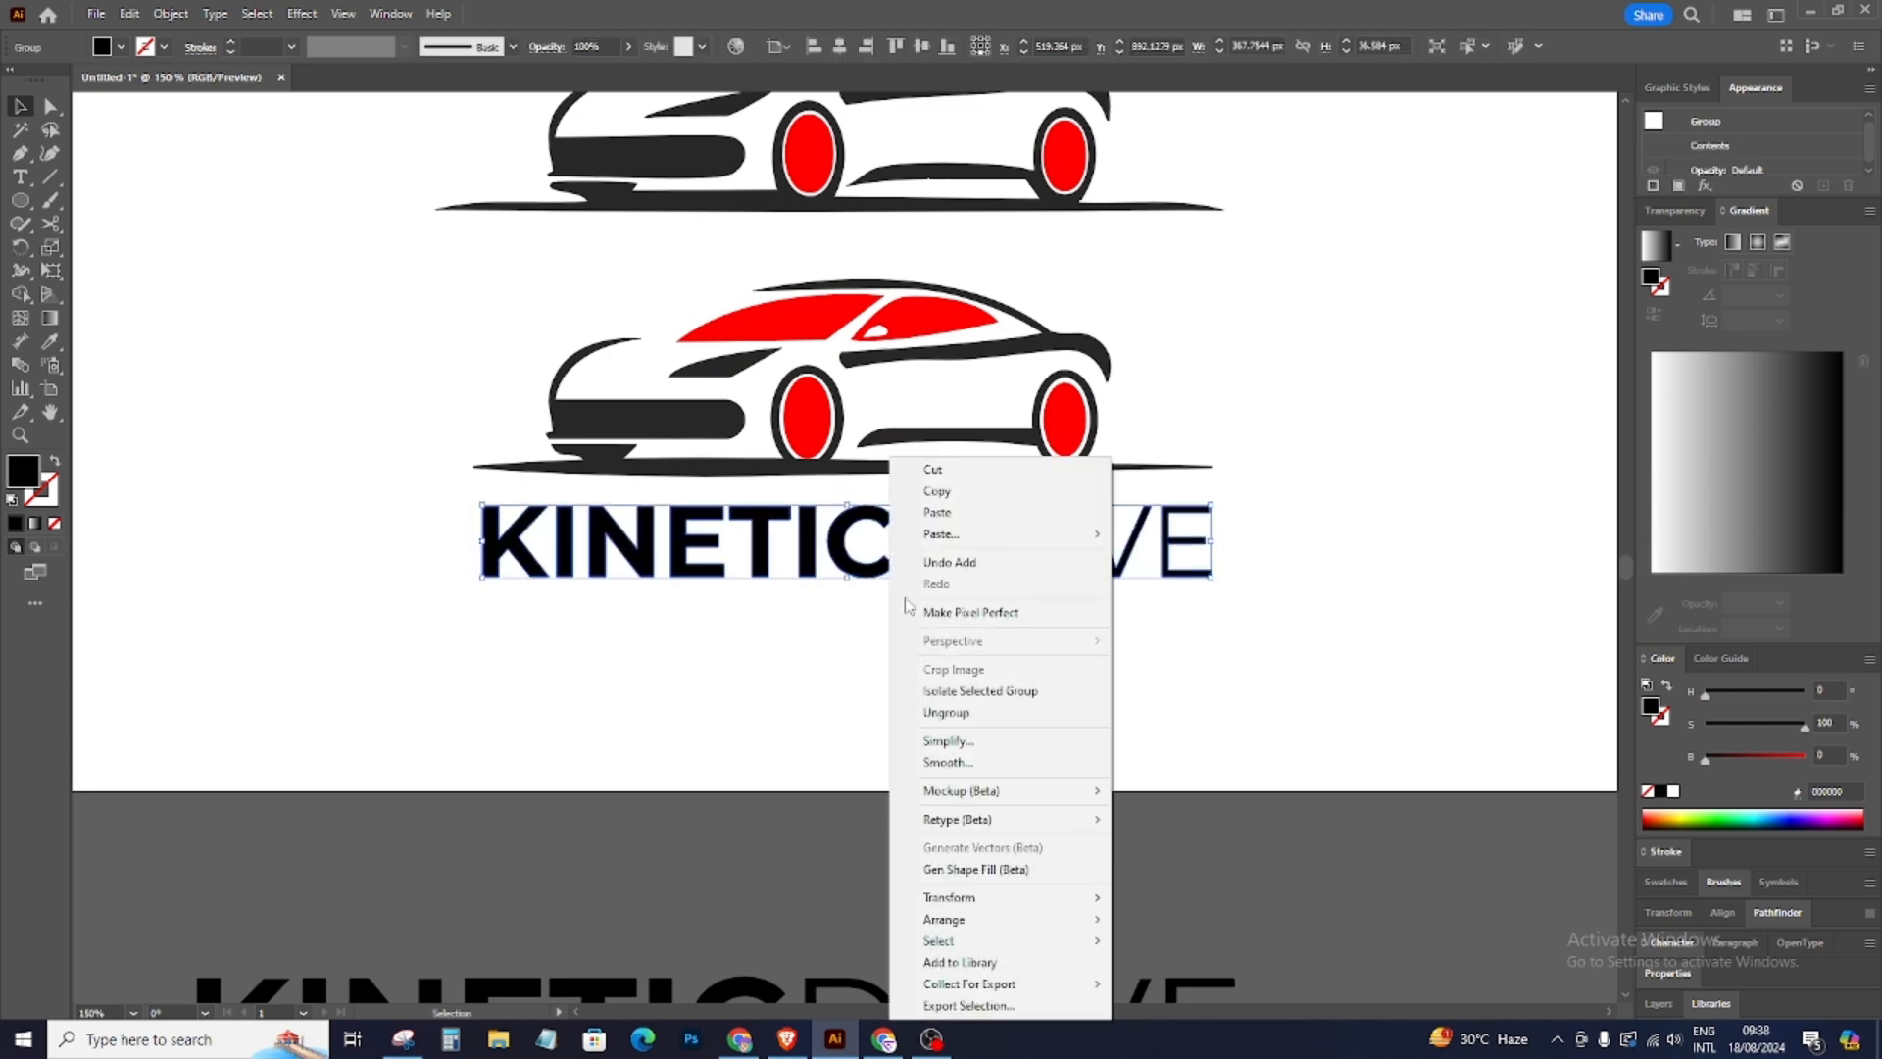
left_click(958, 713)
left_click(958, 705)
Step: Check the two editable wordmark copies below the artboard against the outlined wordmark under the car
scroll(958, 706, "down", 5)
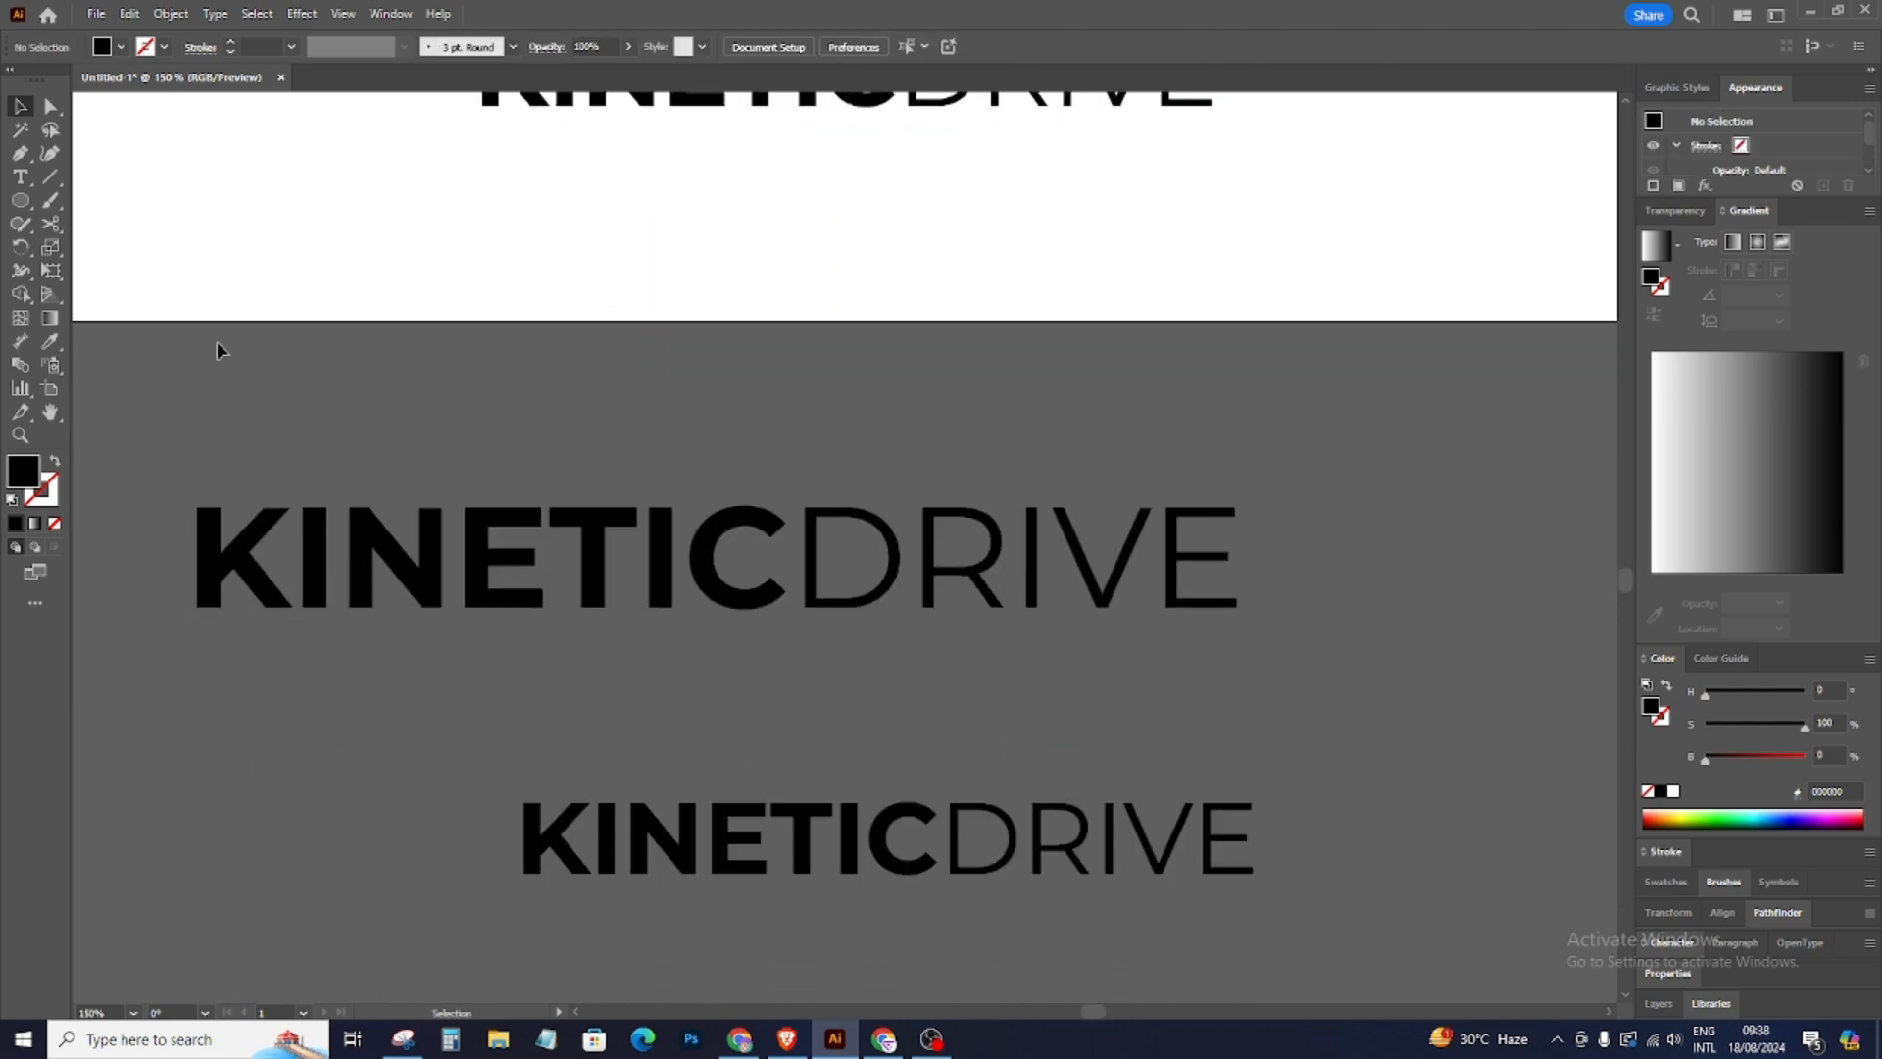
left_click_drag(370, 512, 990, 813)
scroll(924, 518, "up", 3)
left_click(921, 518)
scroll(914, 525, "up", 2)
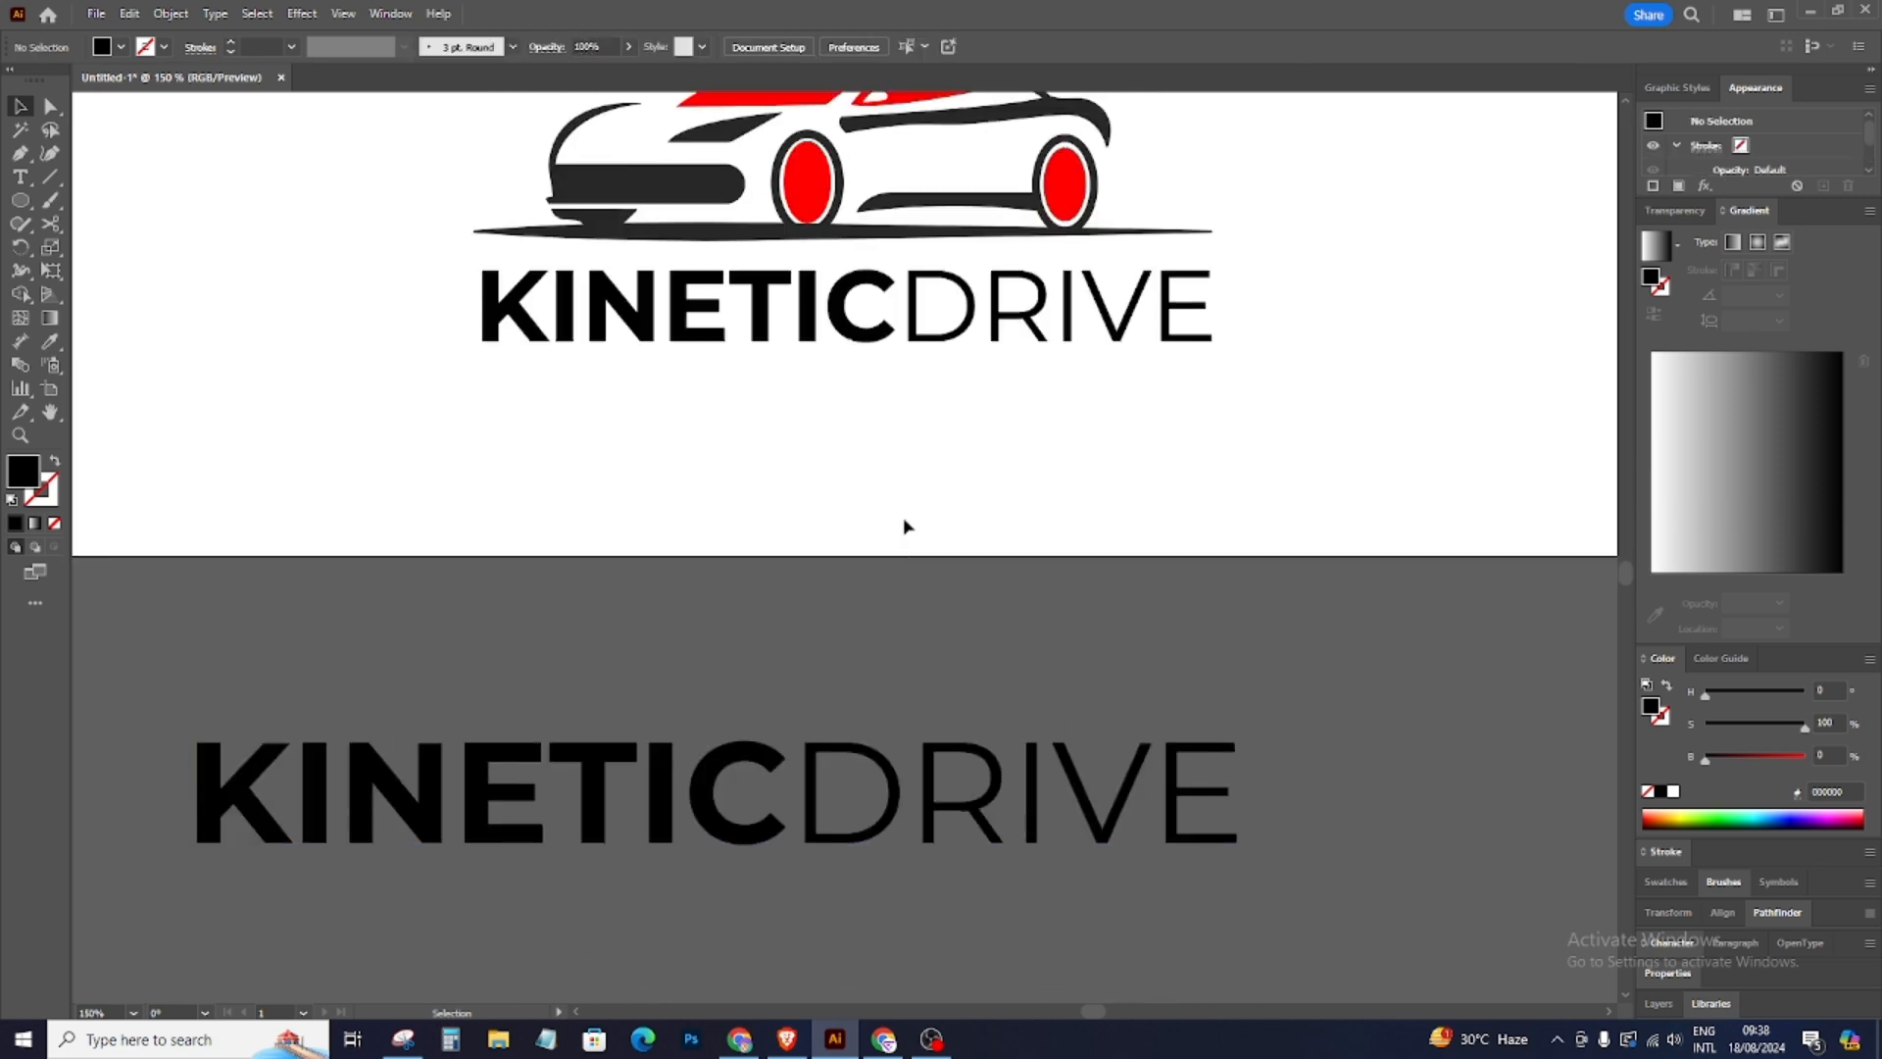
scroll(699, 420, "down", 3)
left_click(1016, 593)
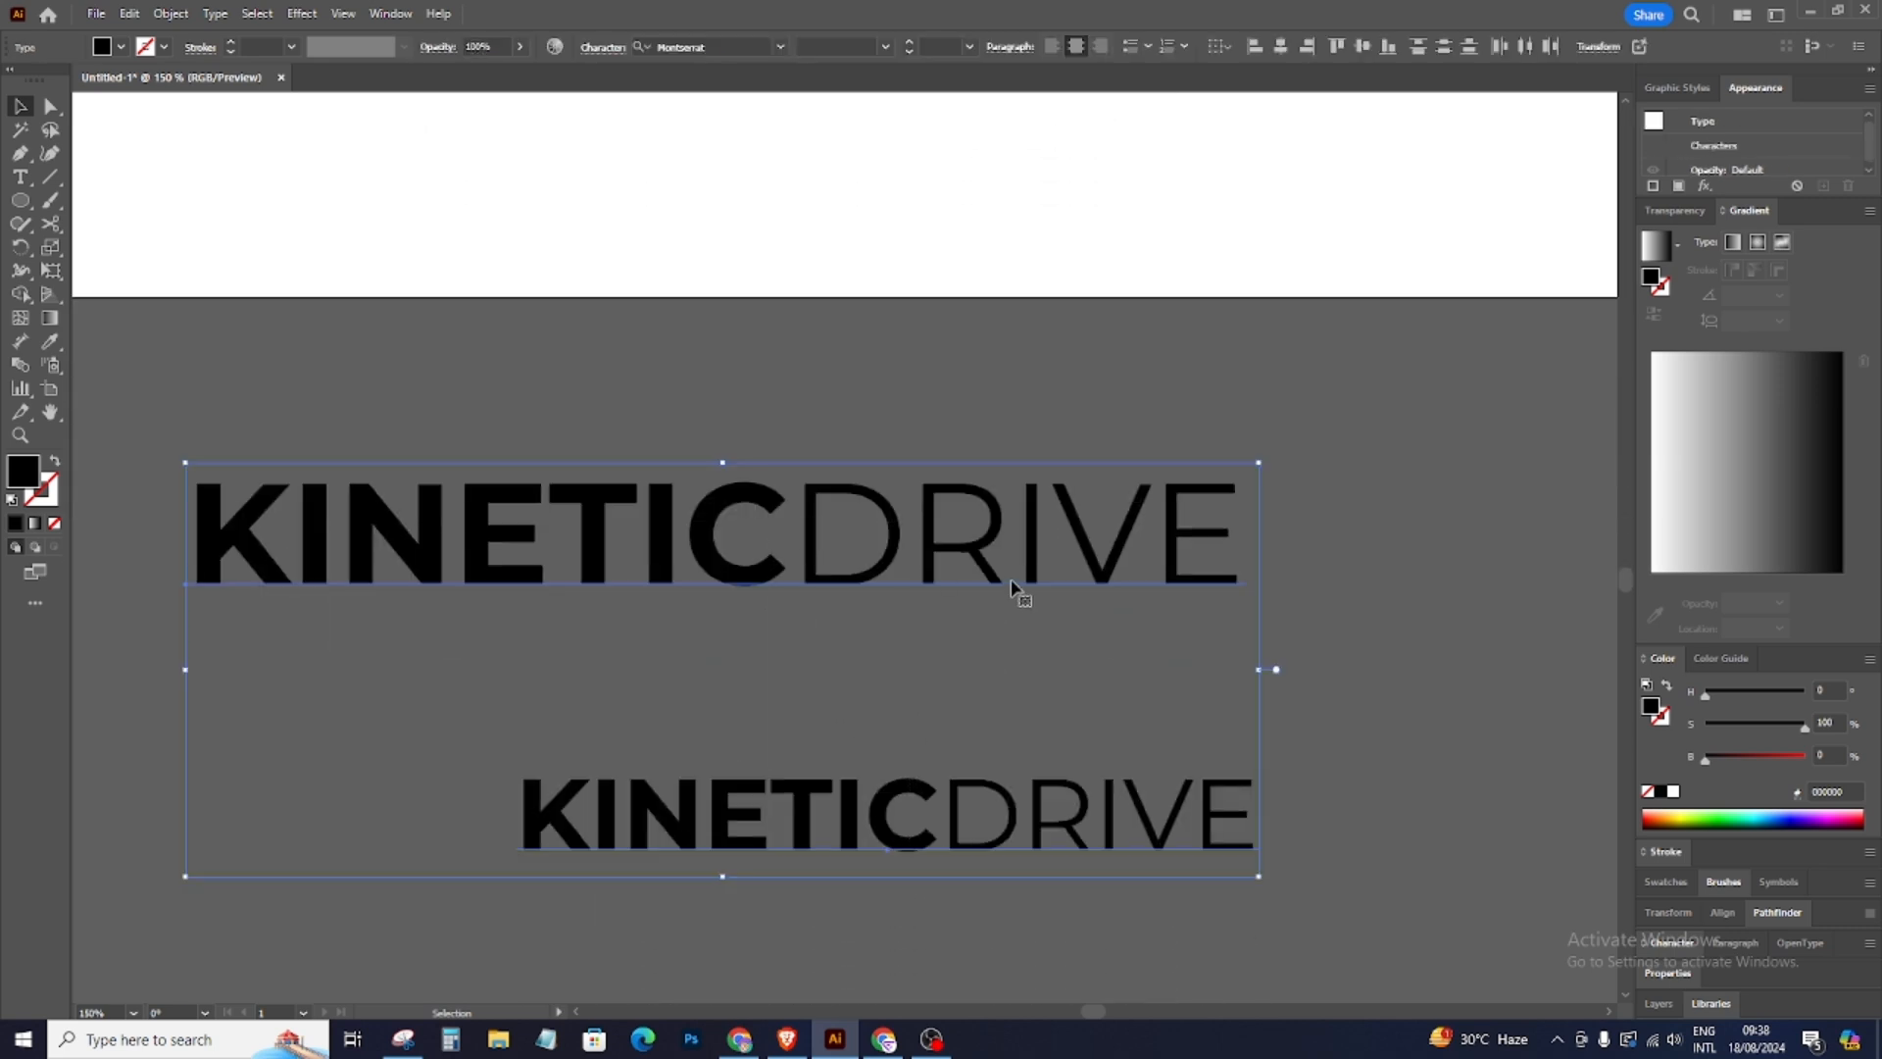
scroll(990, 586, "up", 3)
left_click(838, 539)
scroll(839, 539, "up", 6)
Step: Colour the outlined KINETIC letters with the red sampled from the redrawn car's front wheel
key("ctrl+equal")
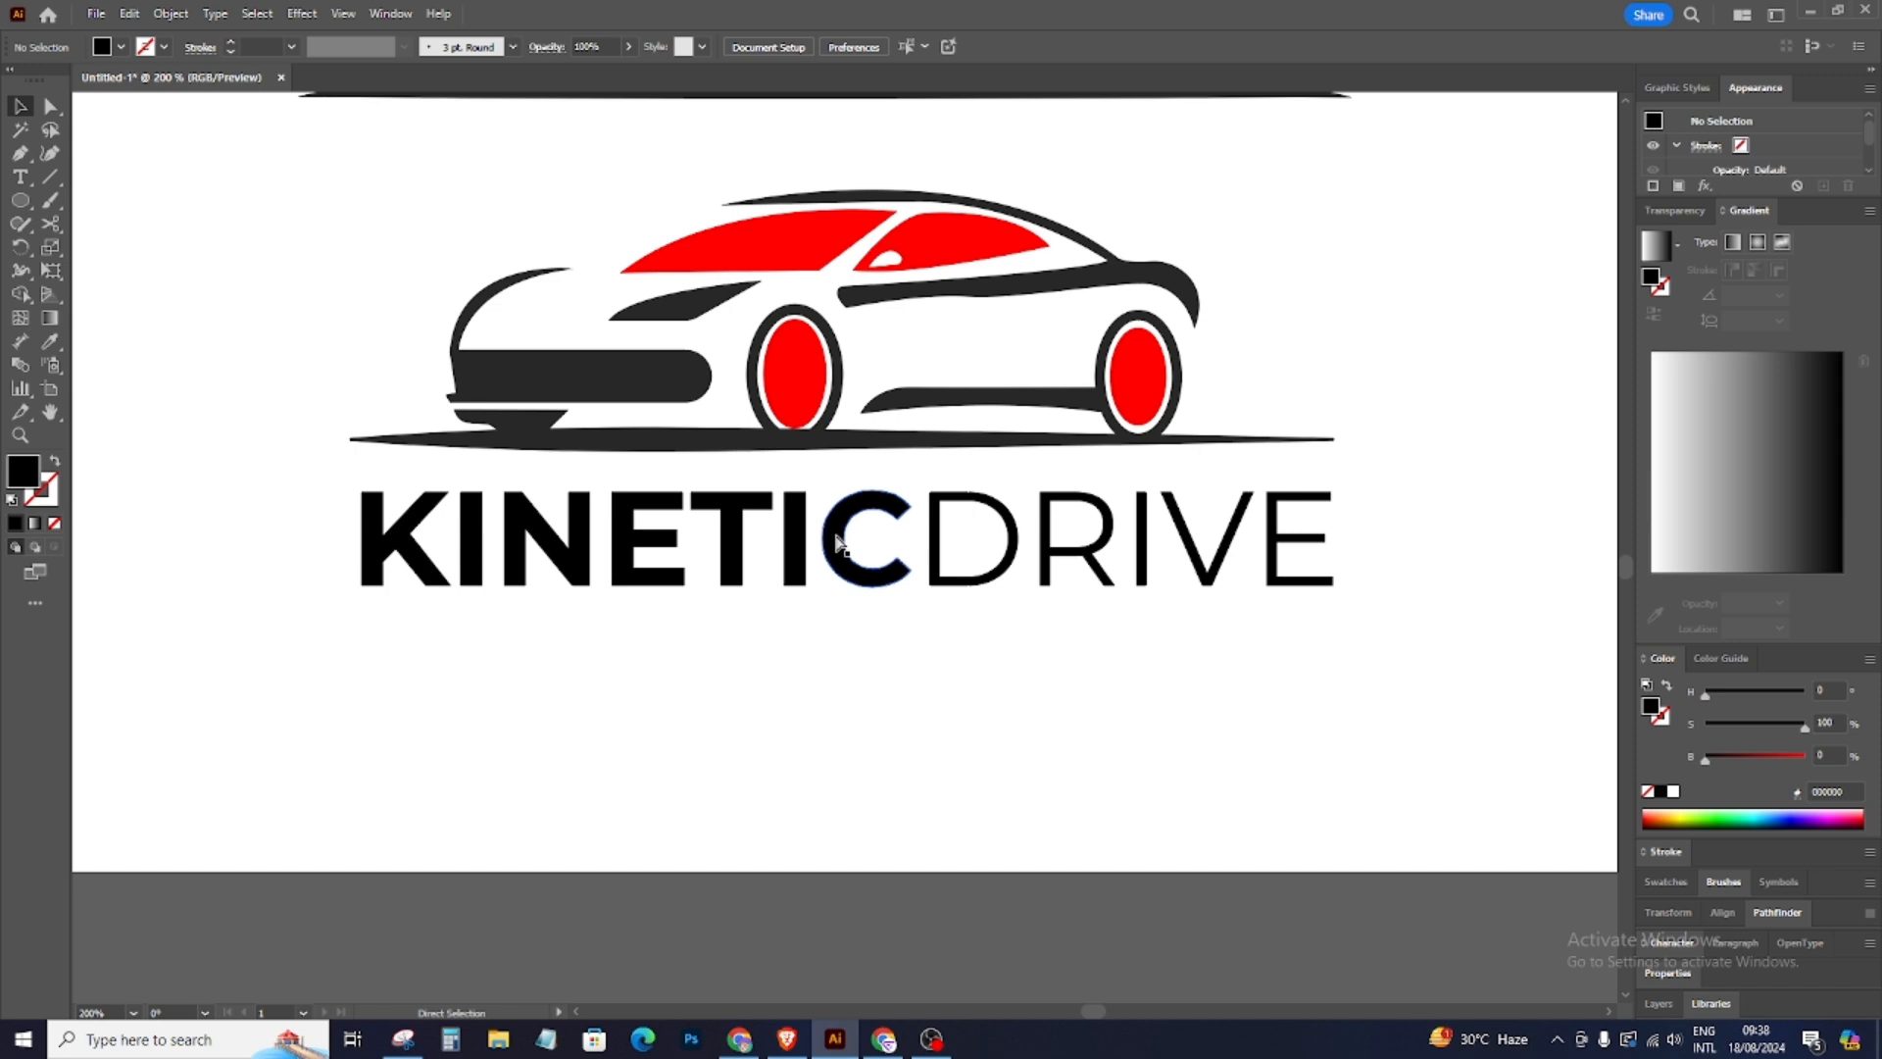
left_click(55, 108)
left_click_drag(299, 486, 851, 625)
left_click_drag(294, 463, 850, 610)
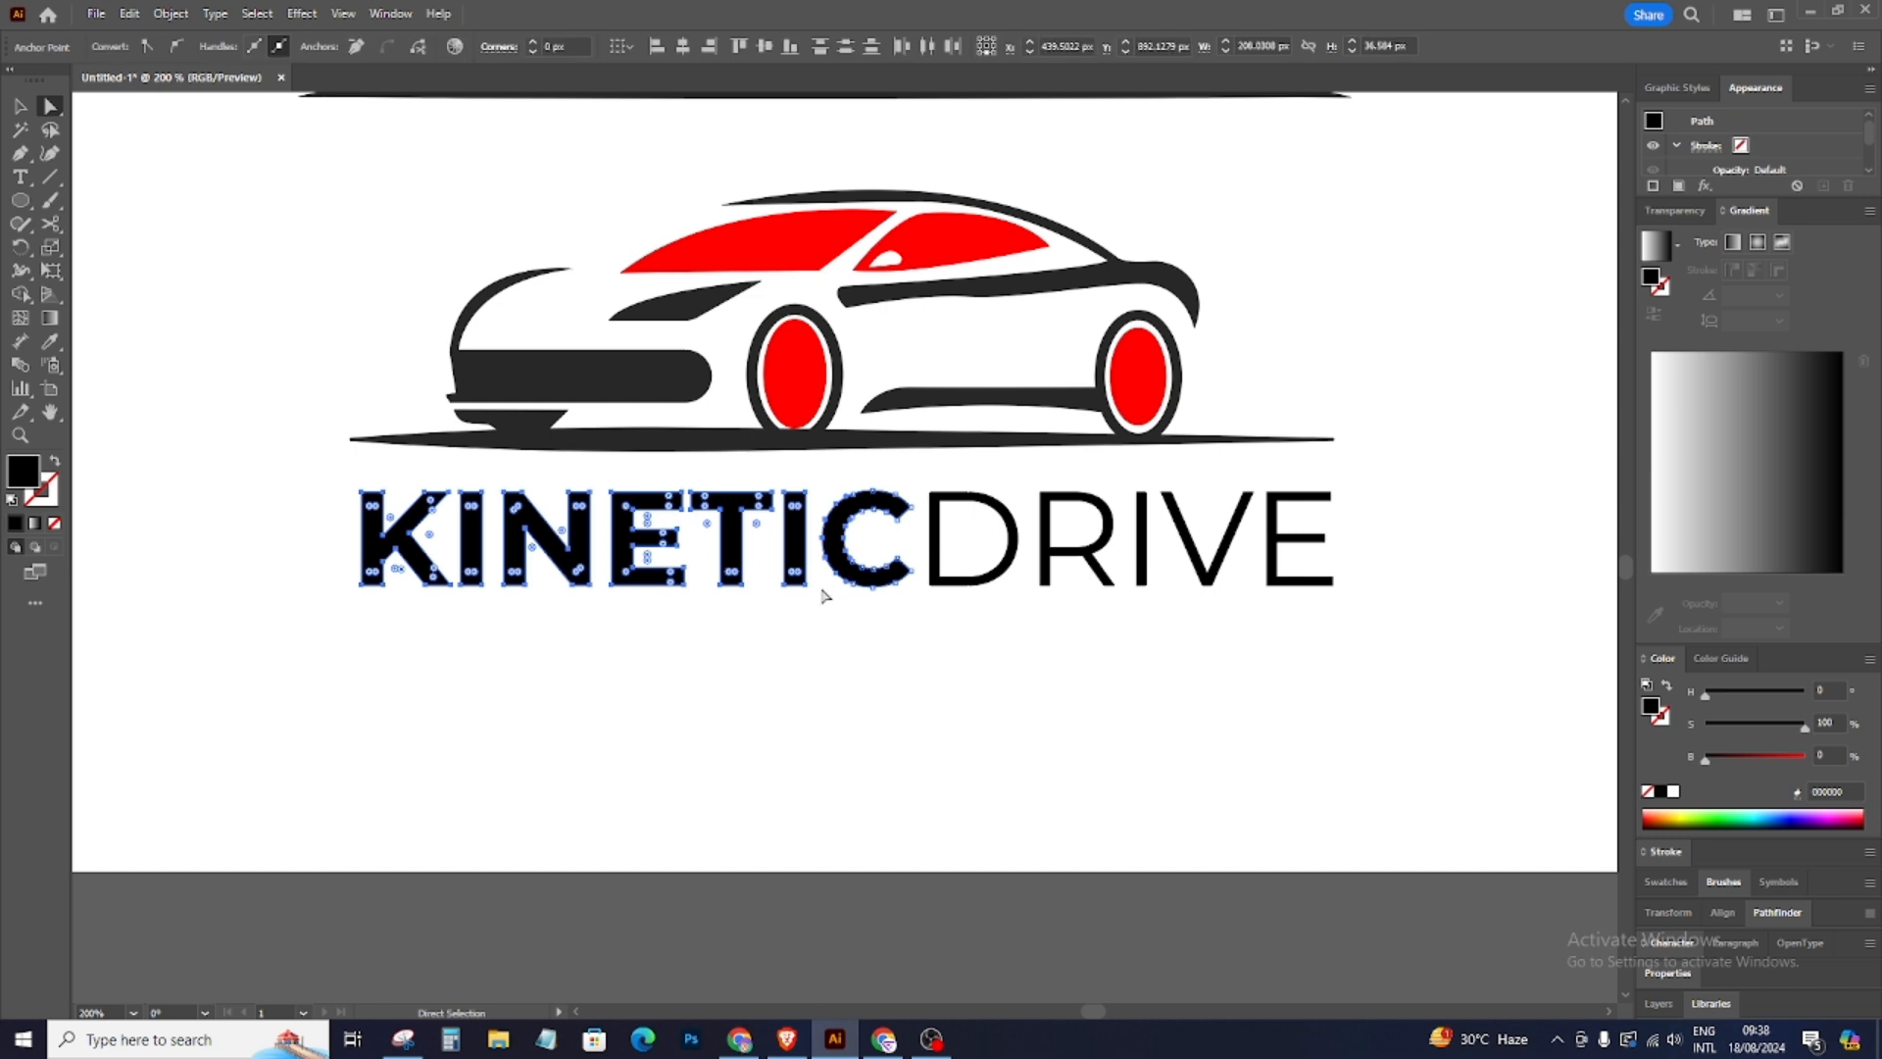
left_click(51, 341)
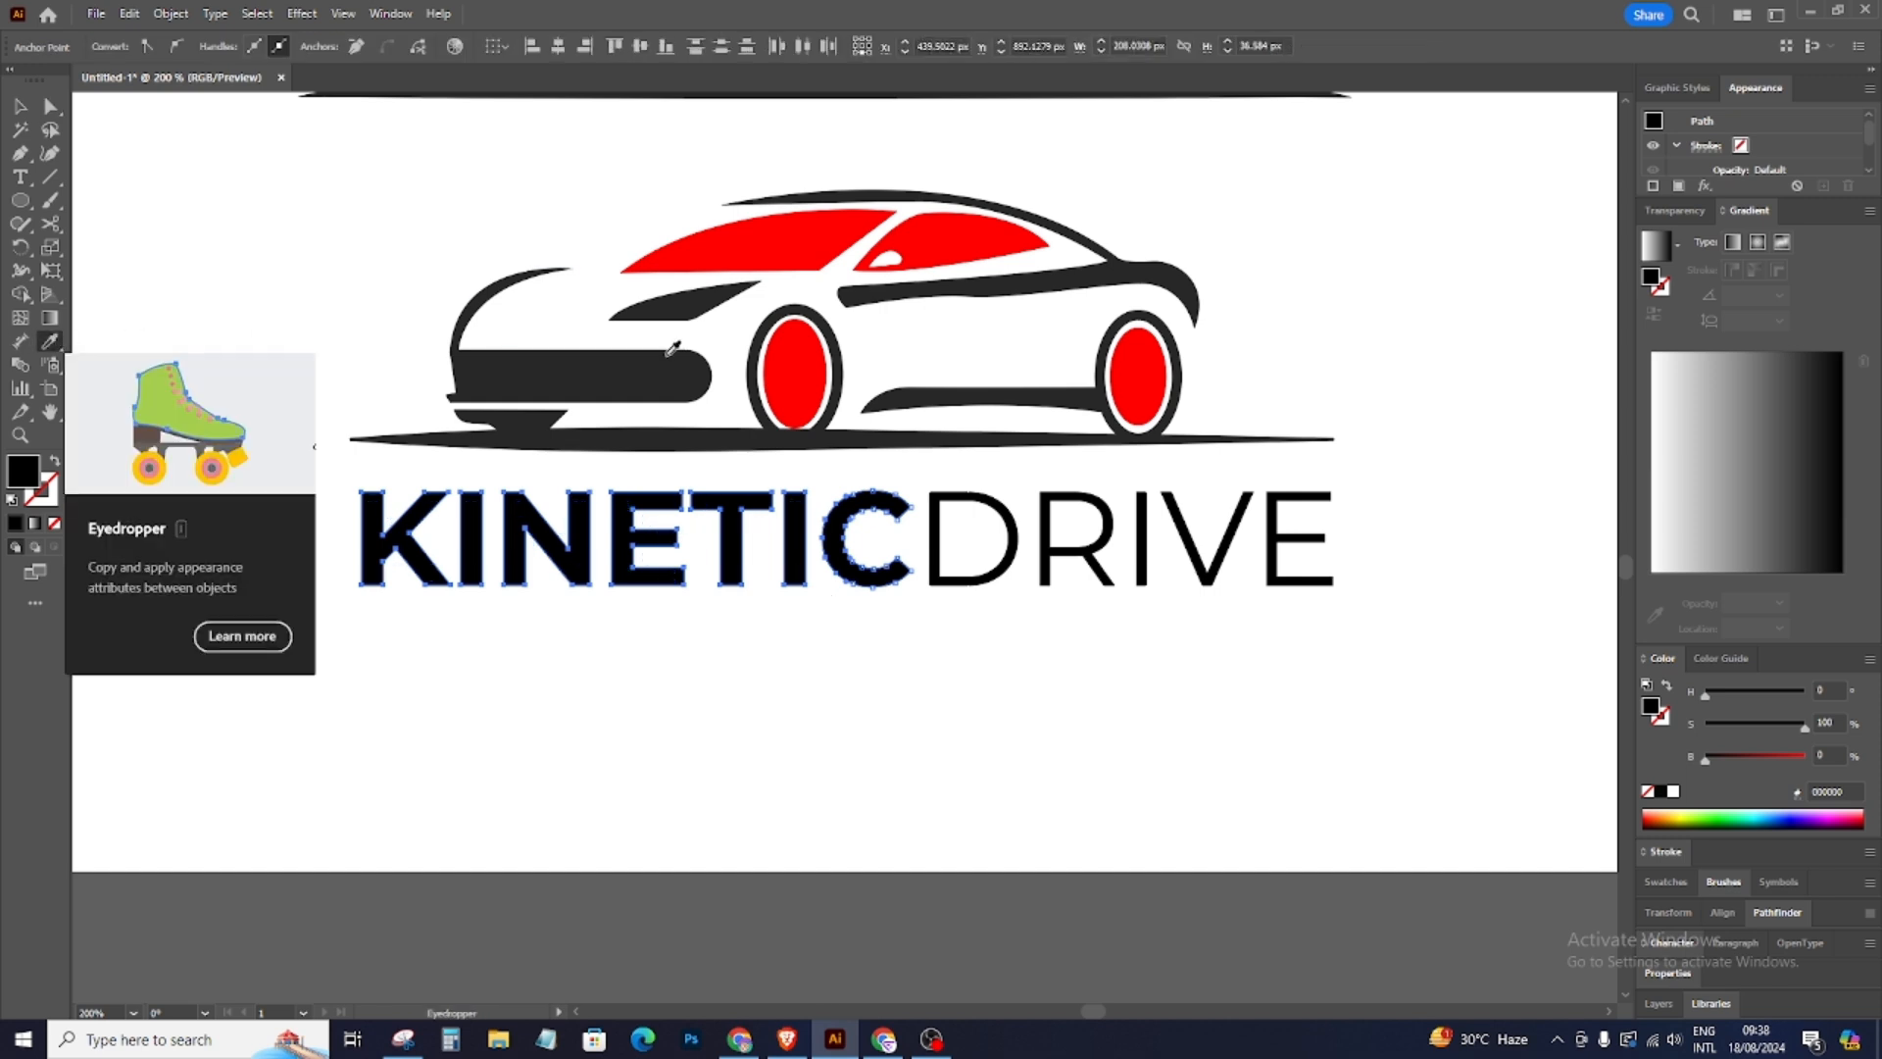
left_click(781, 351)
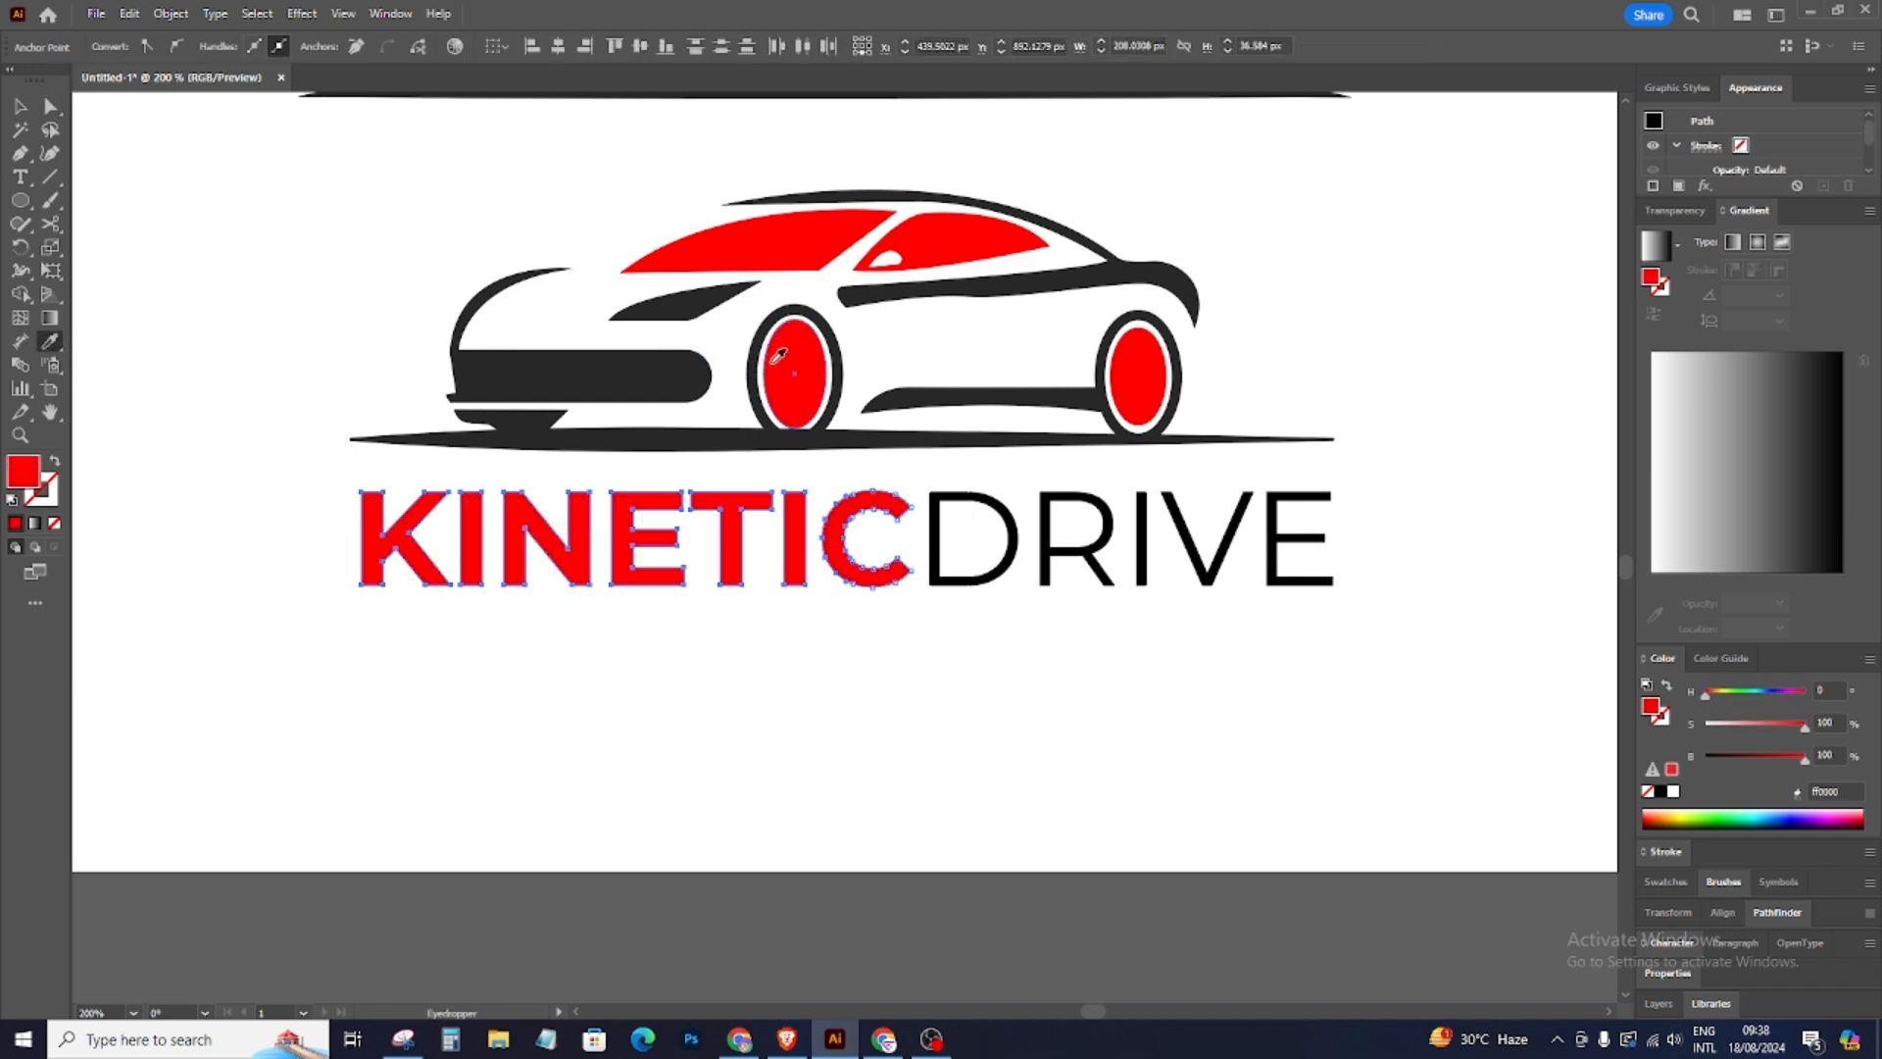
Step: Choose the dark grey fill 1c1c1c for the outlined DRIVE letters
left_click(51, 106)
left_click_drag(1356, 710, 966, 578)
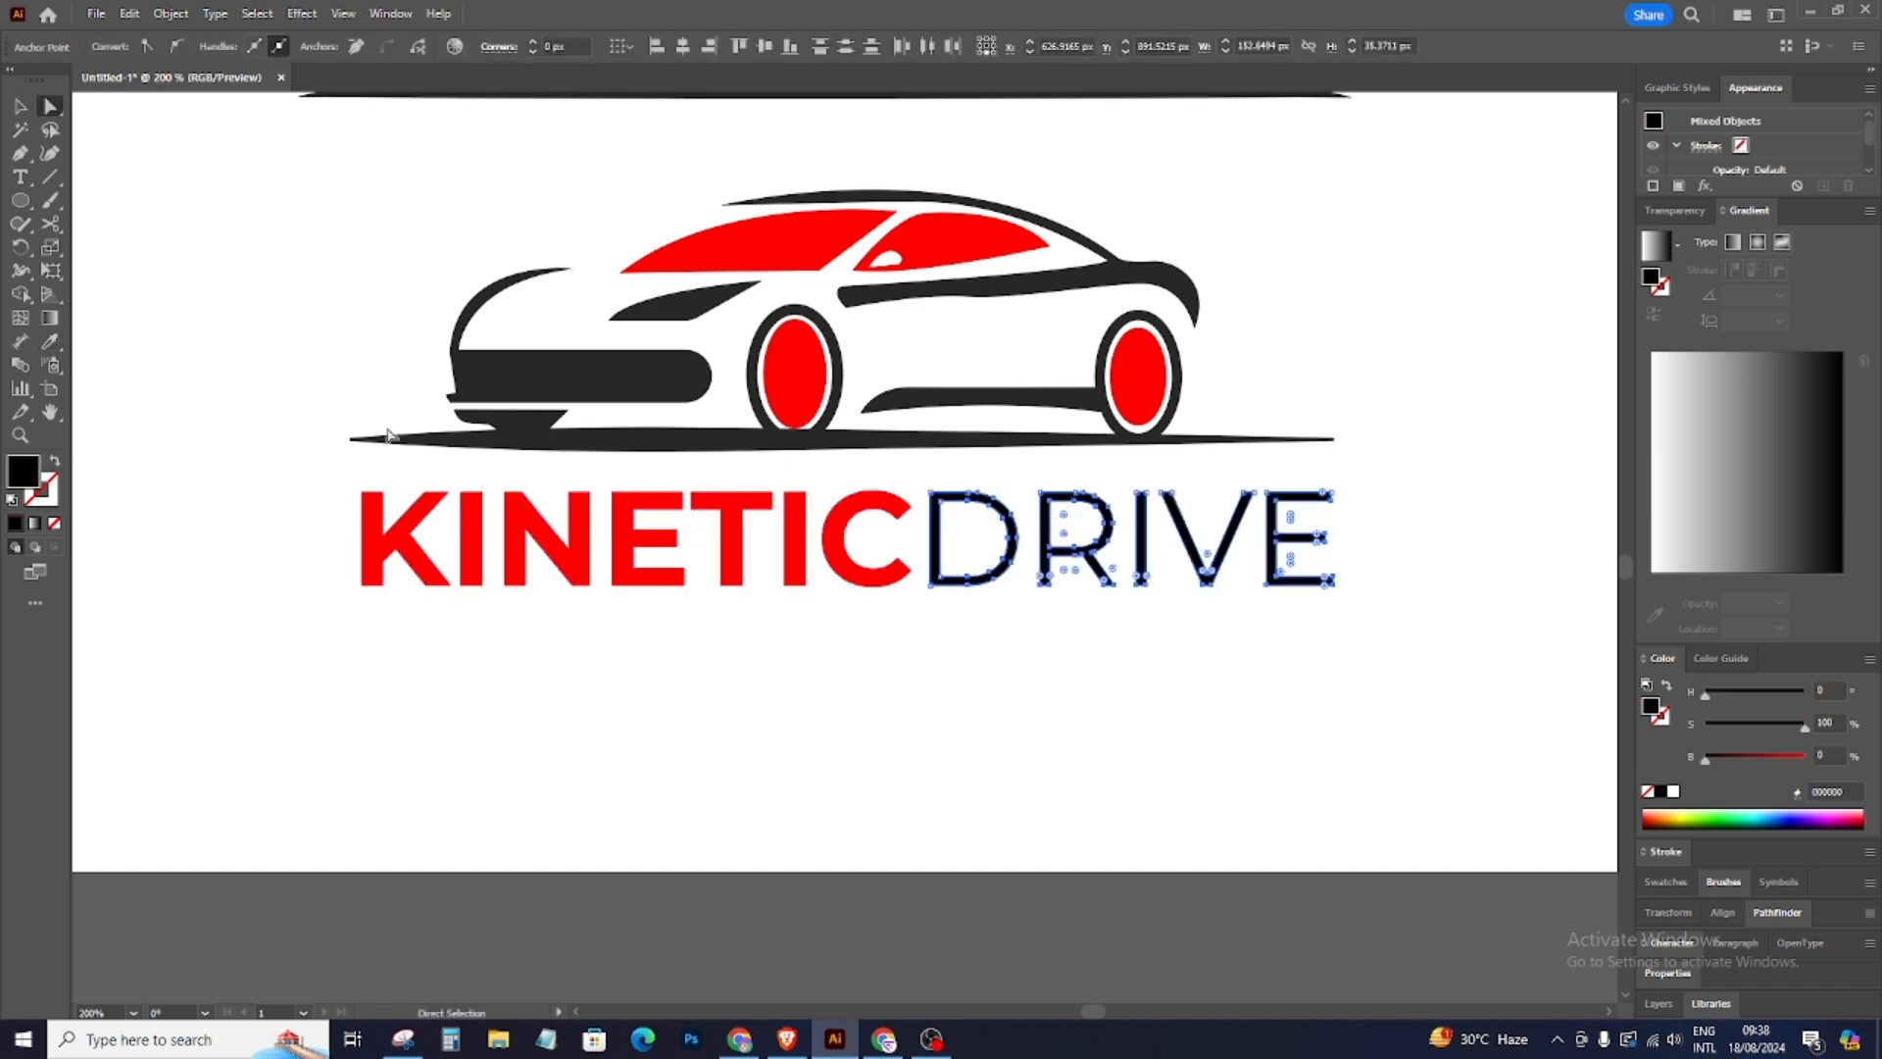
double_click(27, 467)
left_click_drag(1067, 902, 1052, 895)
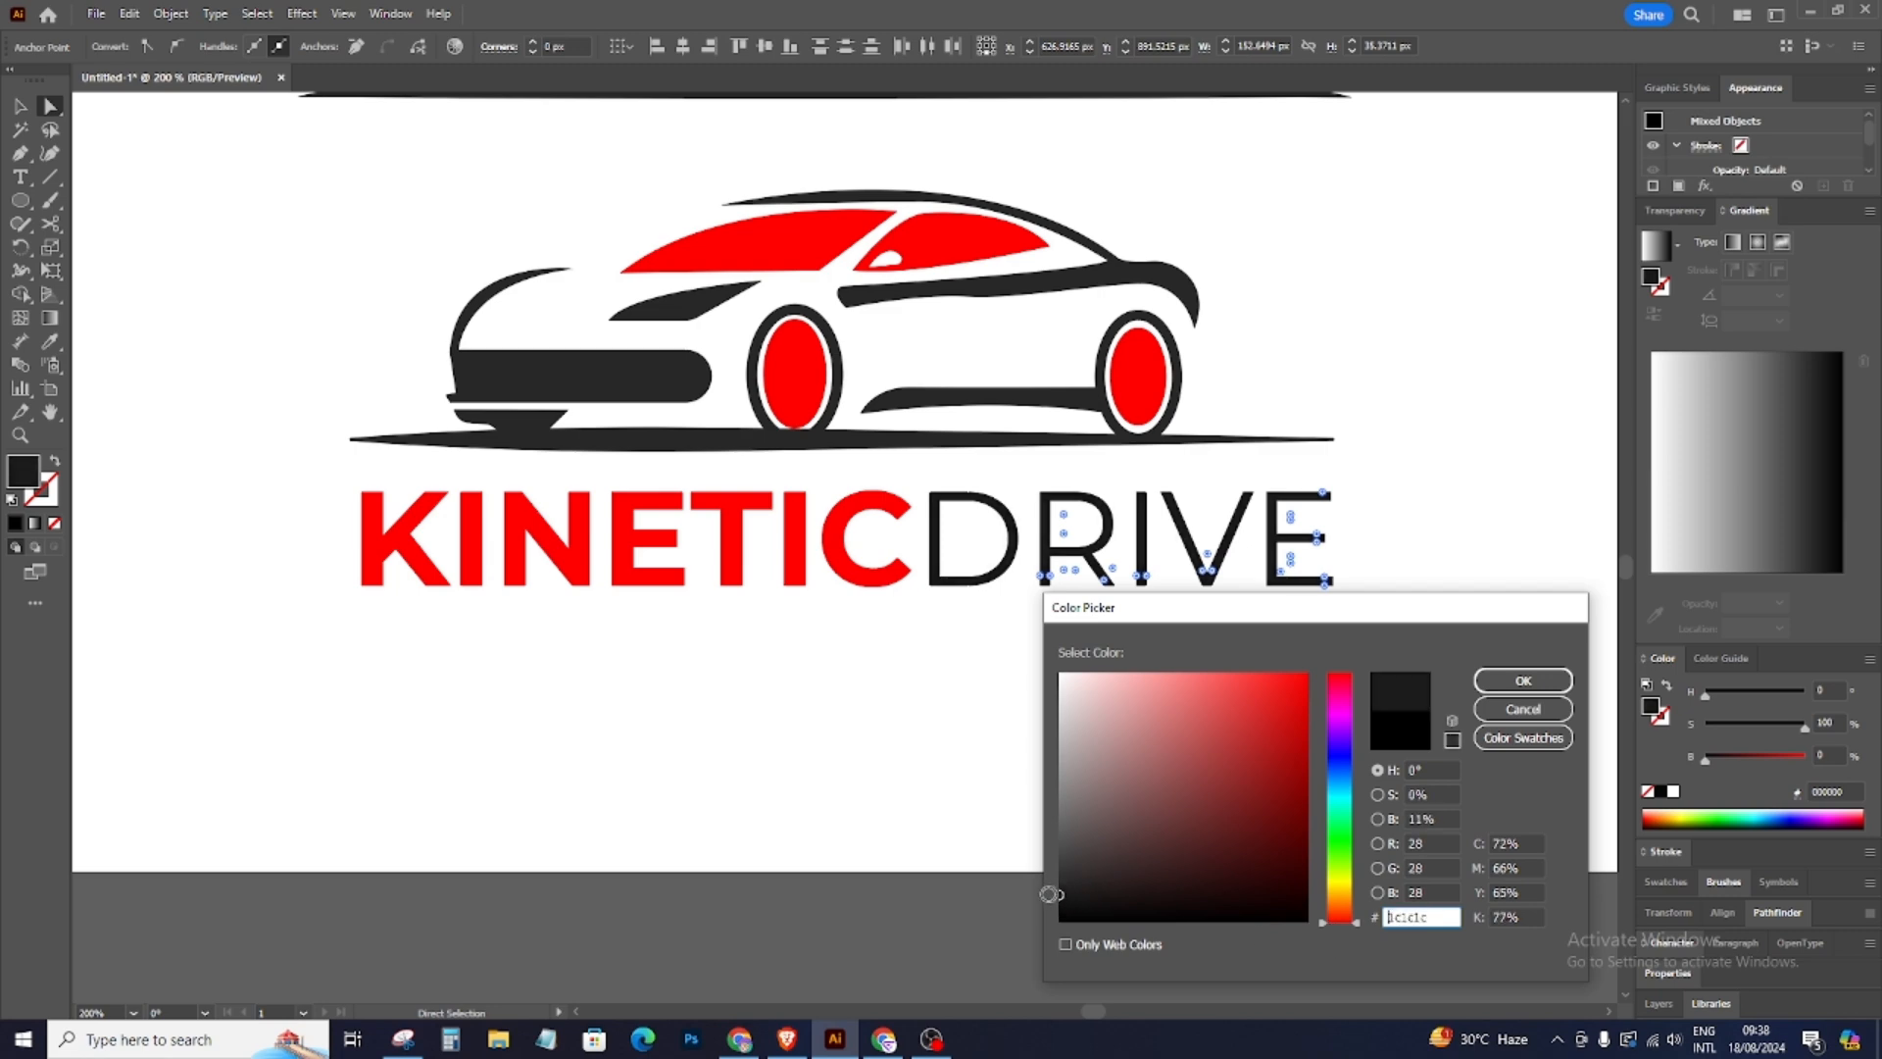